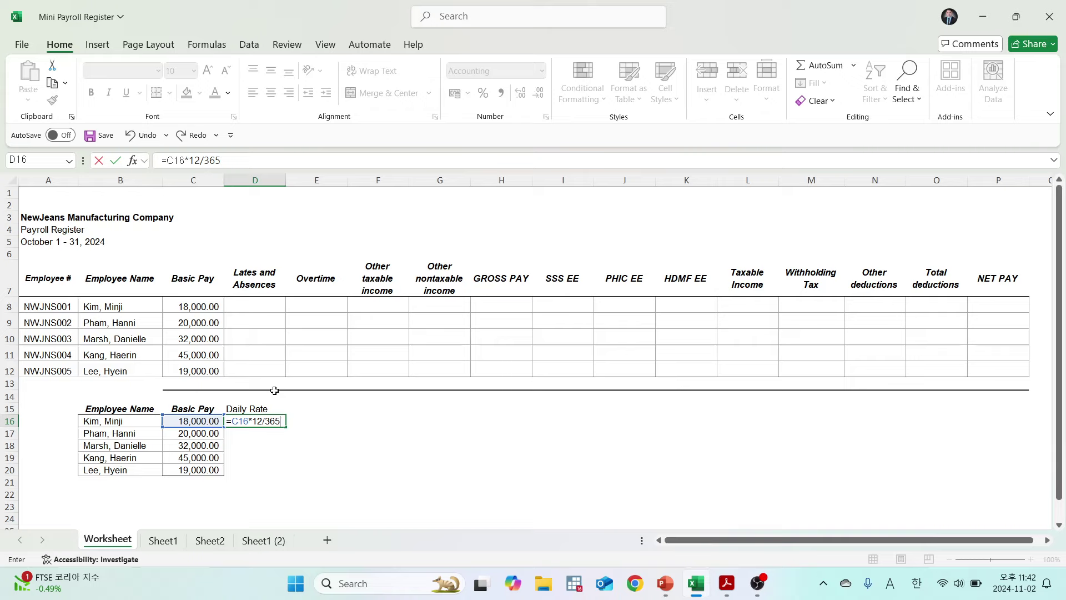
Commit the daily rate formula =C16*12/365 in D16 and check it against the payroll workshop PDF in Acrobat.
{"action": "key", "text": "Return"}
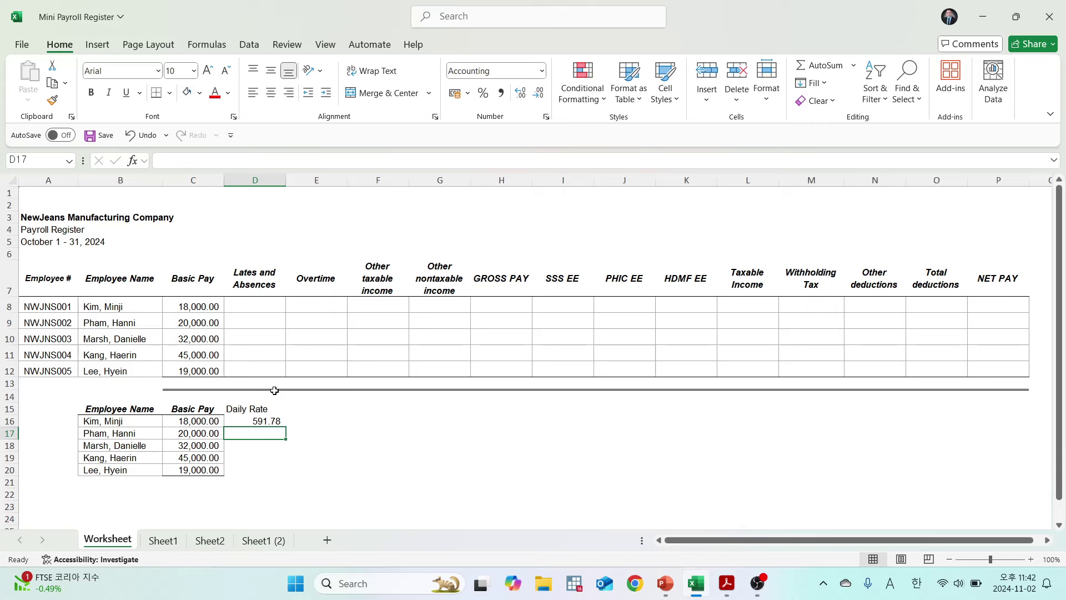
{"action": "key", "text": "alt+Tab"}
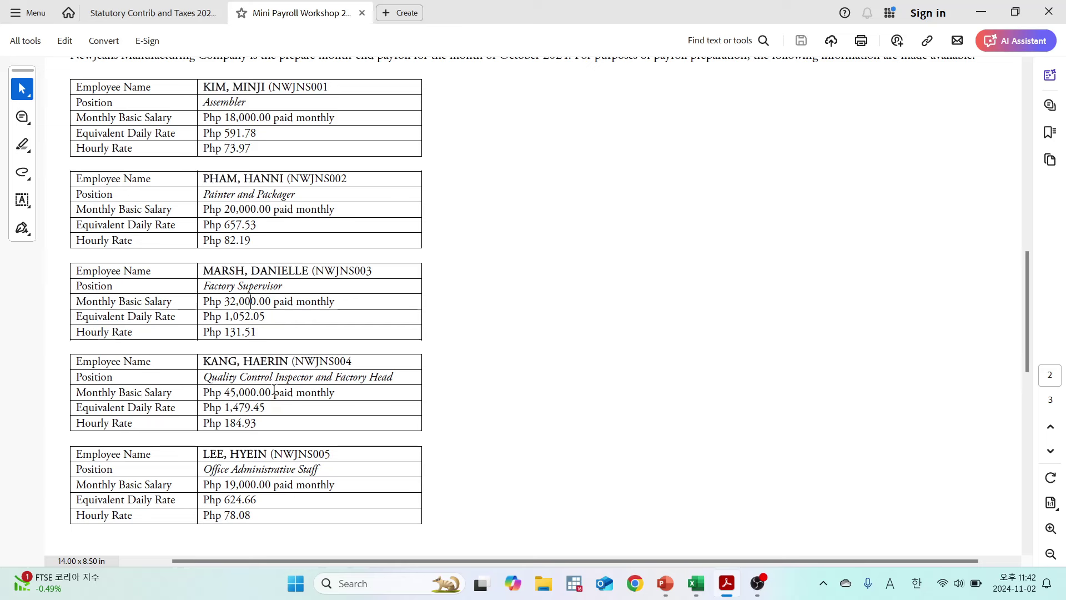
{"action": "key", "text": "alt+Tab"}
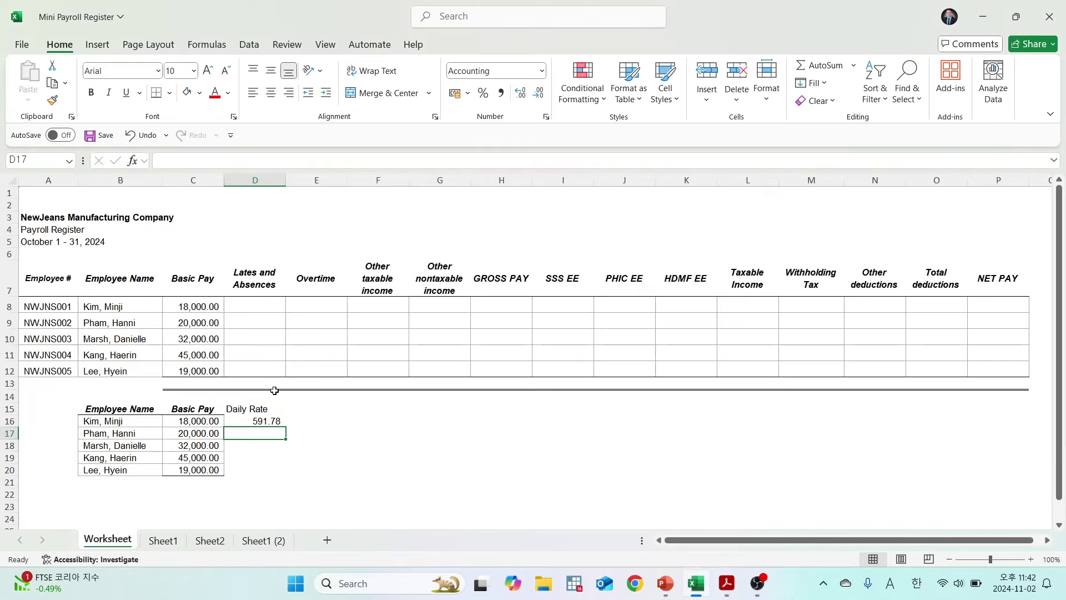
Enter the daily rate formula =C17*12/365 in D17 and check it against the workshop PDF.
{"action": "type", "text": "="}
{"action": "key", "text": "Left"}
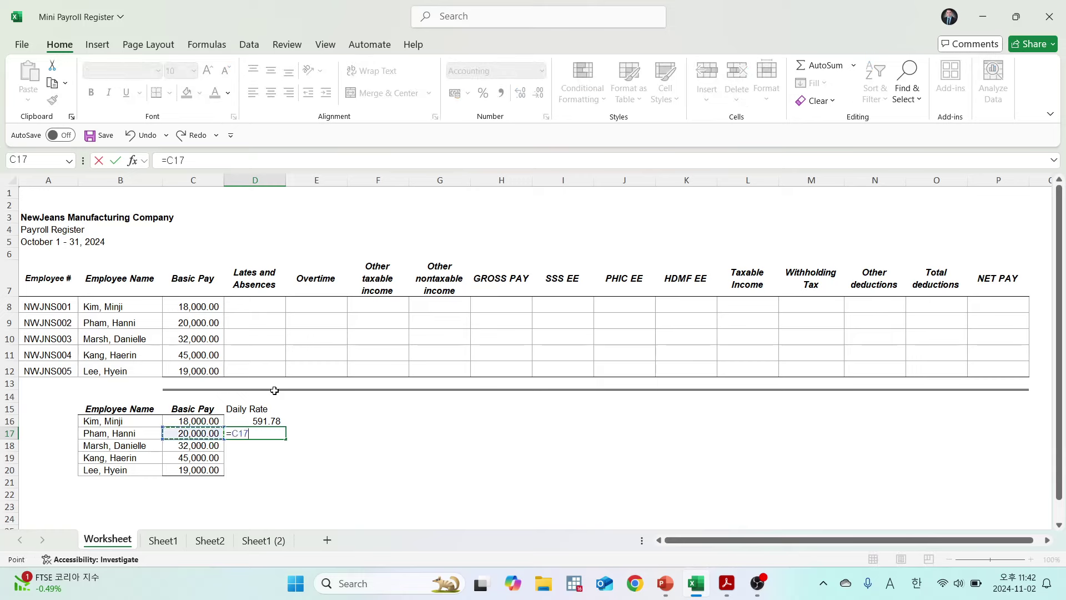
{"action": "type", "text": "*12/365"}
{"action": "key", "text": "Return"}
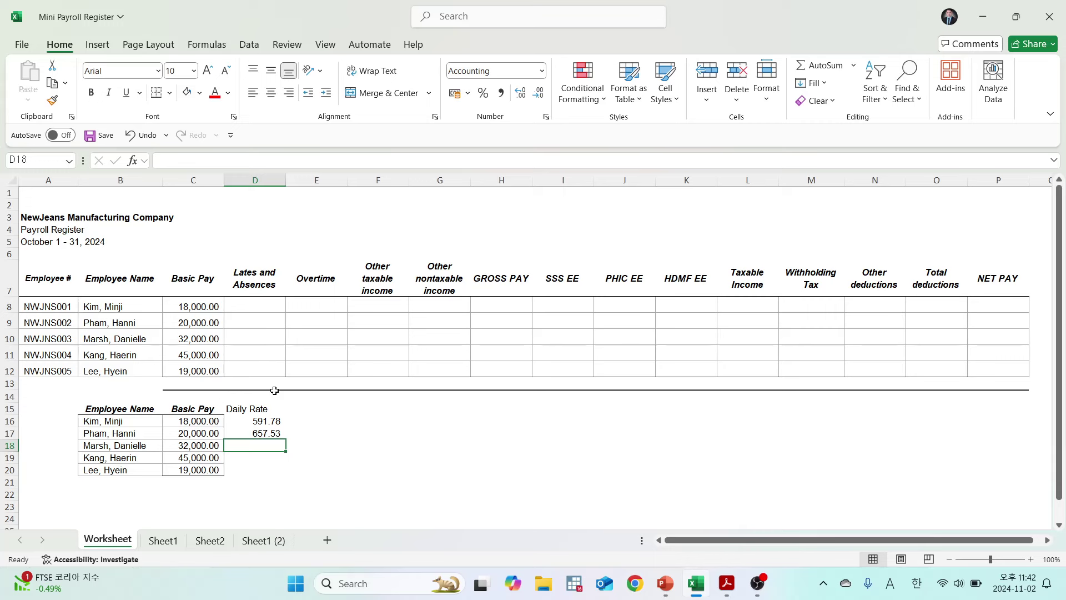
{"action": "key", "text": "alt+Tab"}
{"action": "key", "text": "alt+Tab"}
Copy the daily rate formula from D17 down to the remaining employees through D20.
{"action": "key", "text": "Up"}
{"action": "key", "text": "ctrl+c"}
{"action": "key", "text": "shift+Down"}
{"action": "key", "text": "shift+Down"}
{"action": "key", "text": "shift+Down"}
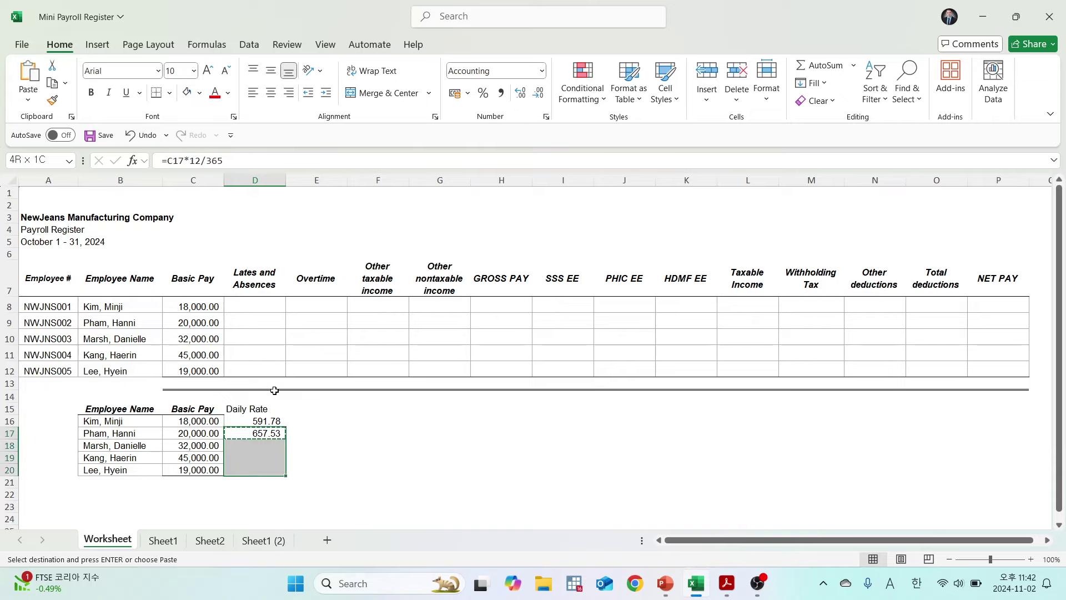
{"action": "key", "text": "Return"}
{"action": "key", "text": "Down"}
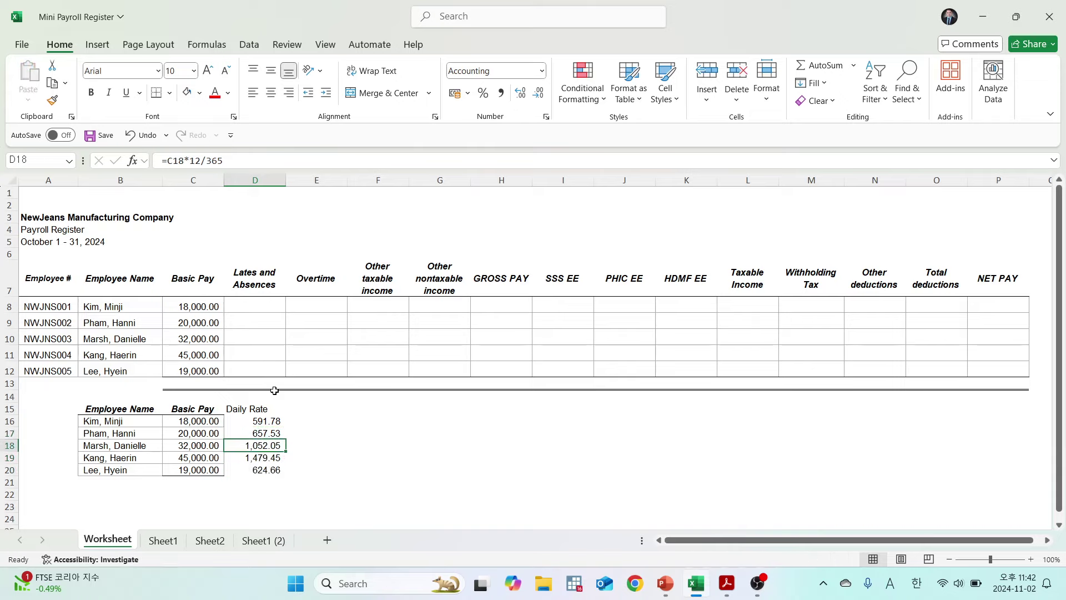
Compare the daily rates in D18:D20 with the equivalent daily rates listed in the workshop PDF.
{"action": "key", "text": "alt+Tab"}
{"action": "key", "text": "alt+Tab"}
{"action": "key", "text": "Down"}
{"action": "key", "text": "alt+Tab"}
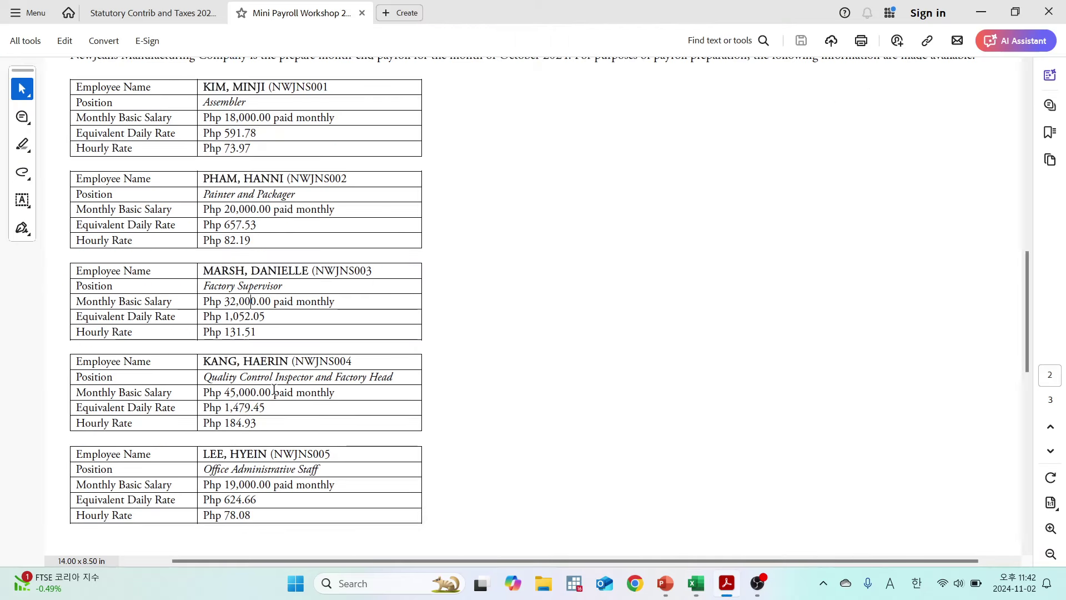
{"action": "key", "text": "alt+Tab"}
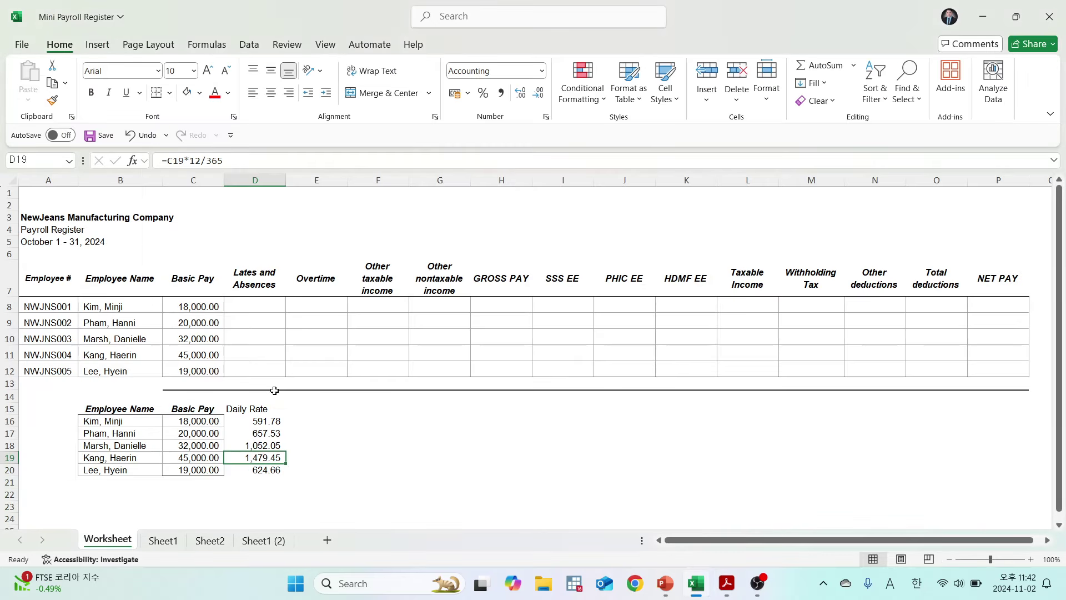
{"action": "key", "text": "Down"}
{"action": "key", "text": "alt+Tab"}
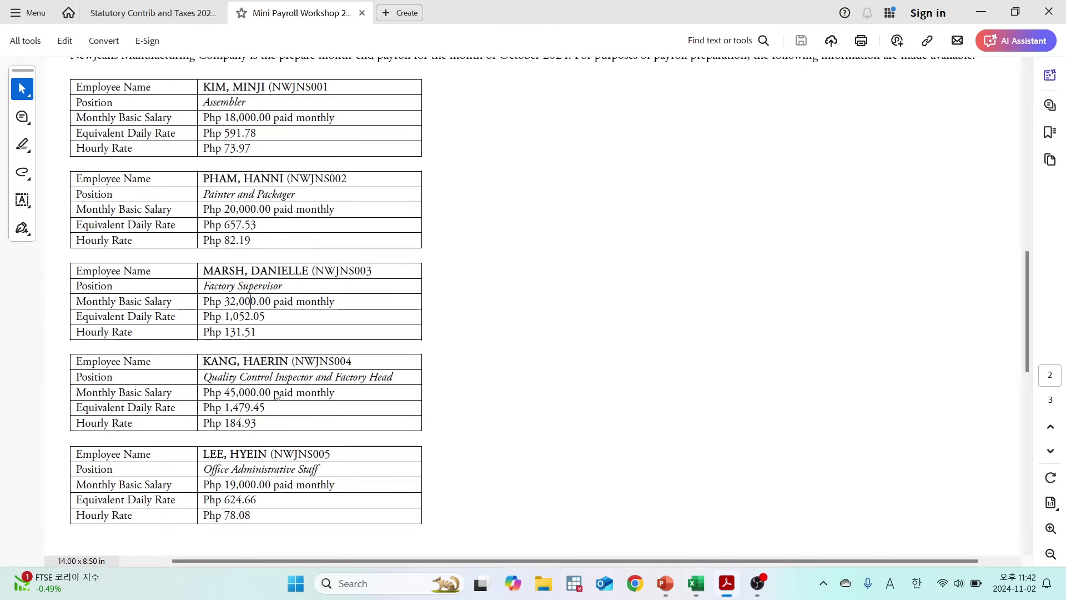
{"action": "key", "text": "alt+Tab"}
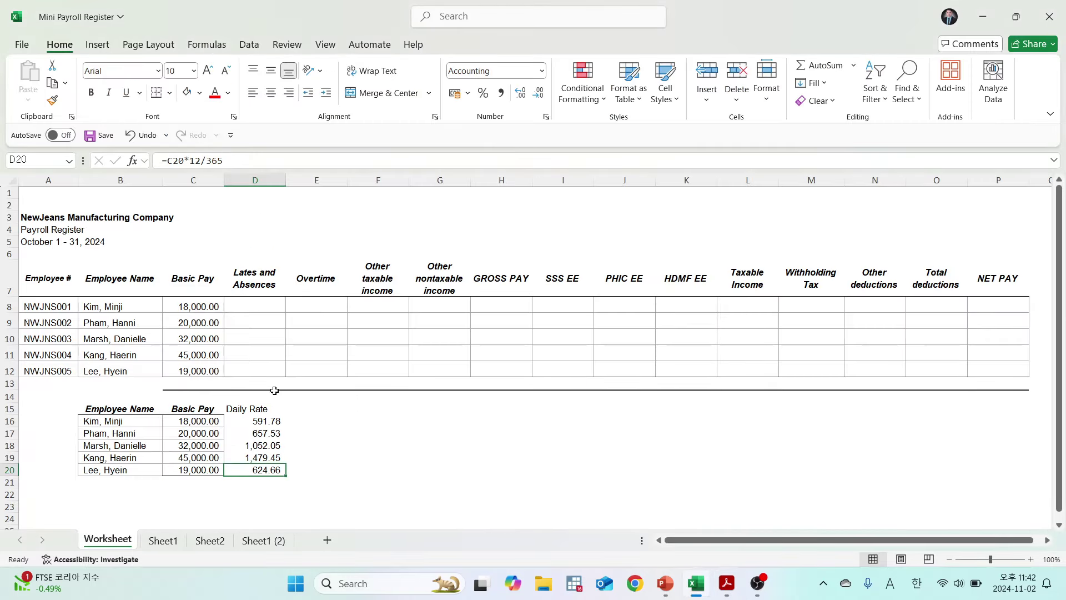
Add the column header "Hourly Rate" in E15, beside the Daily Rate header.
{"action": "key", "text": "Up"}
{"action": "key", "text": "Up"}
{"action": "key", "text": "Up"}
{"action": "key", "text": "Up"}
{"action": "key", "text": "Up"}
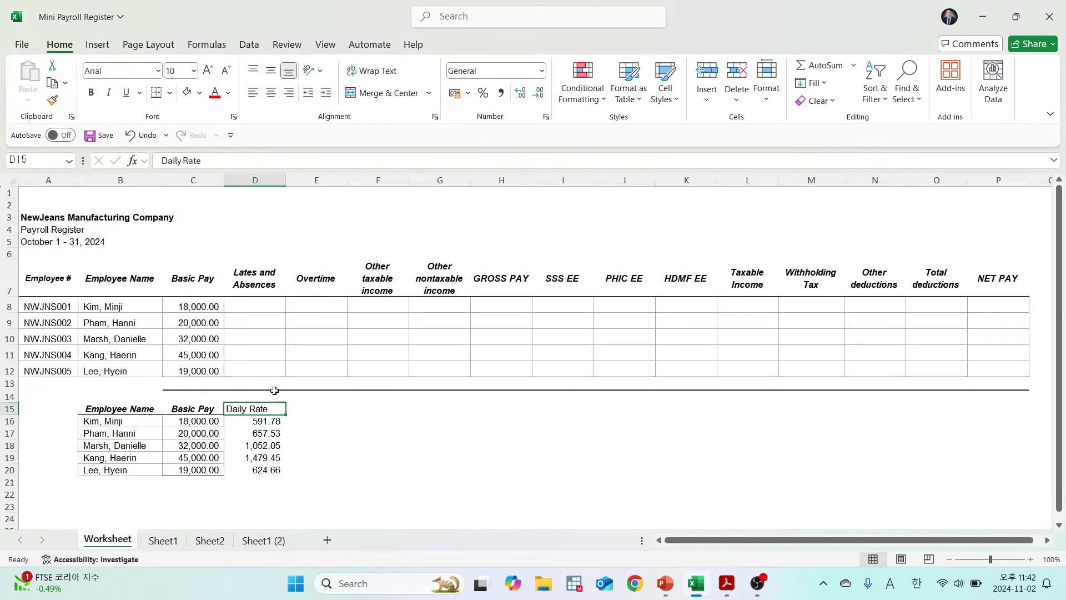
{"action": "key", "text": "Right"}
{"action": "type", "text": "Hou"}
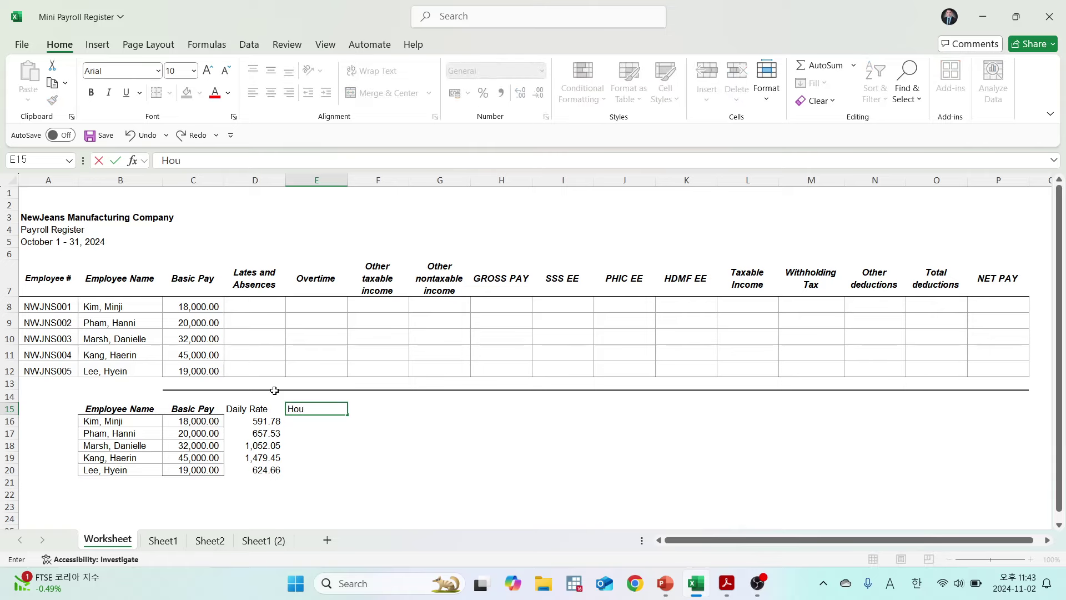
{"action": "type", "text": "rly Rate"}
{"action": "key", "text": "Return"}
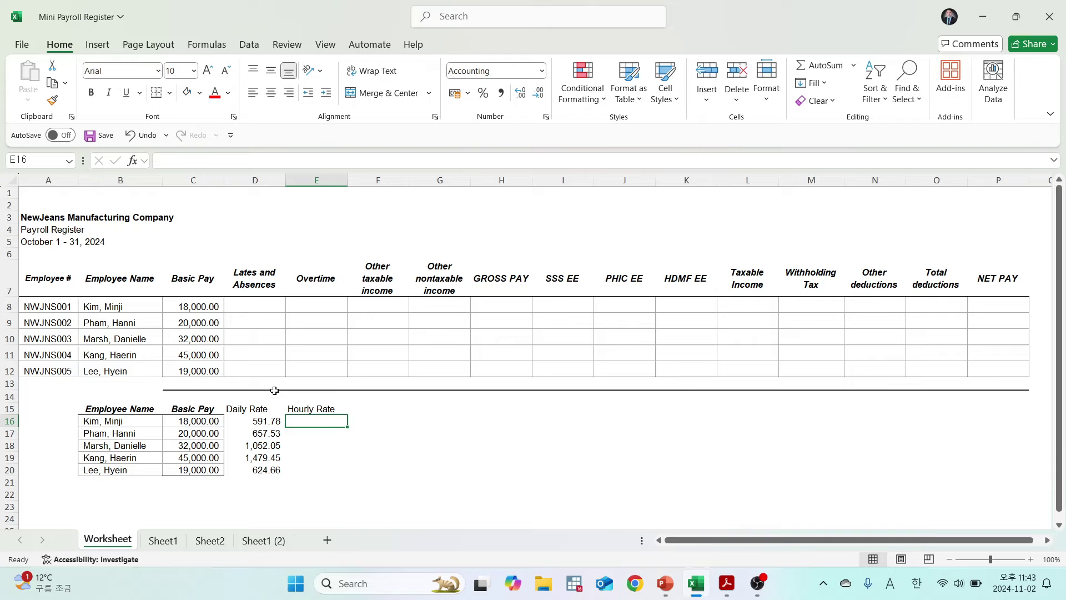
Enter the hourly rate formula =D16/8 in E16 and check it against the workshop PDF.
{"action": "type", "text": "="}
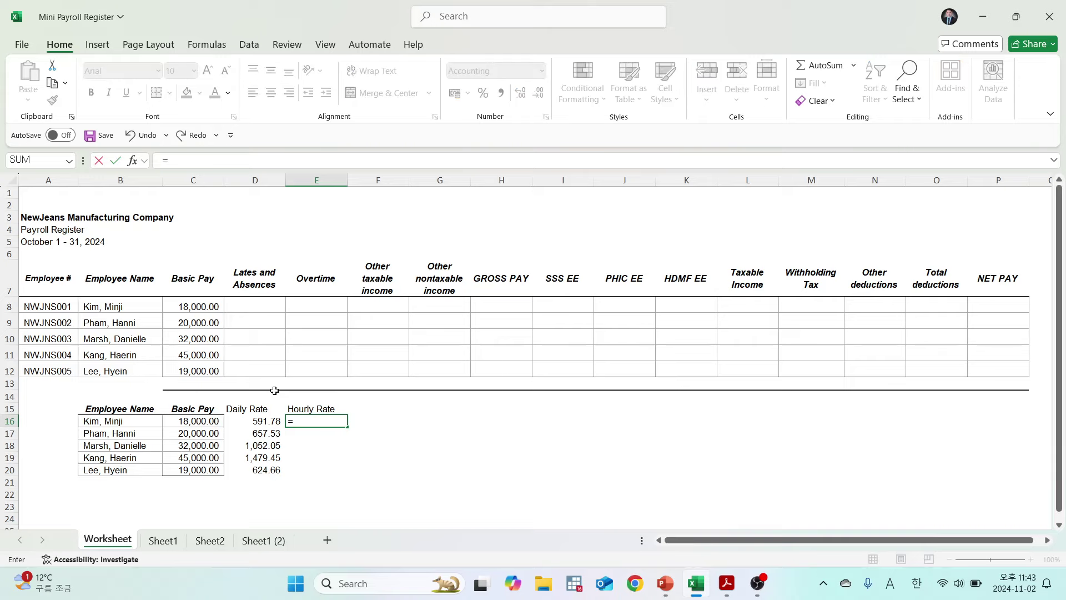
{"action": "key", "text": "Left"}
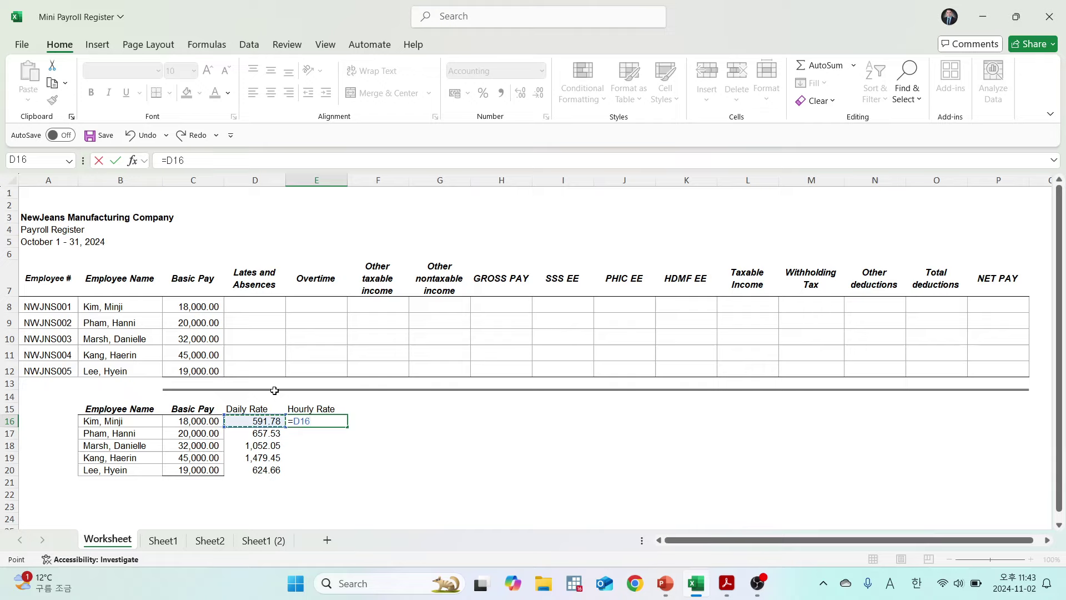
{"action": "type", "text": "/8"}
{"action": "key", "text": "Return"}
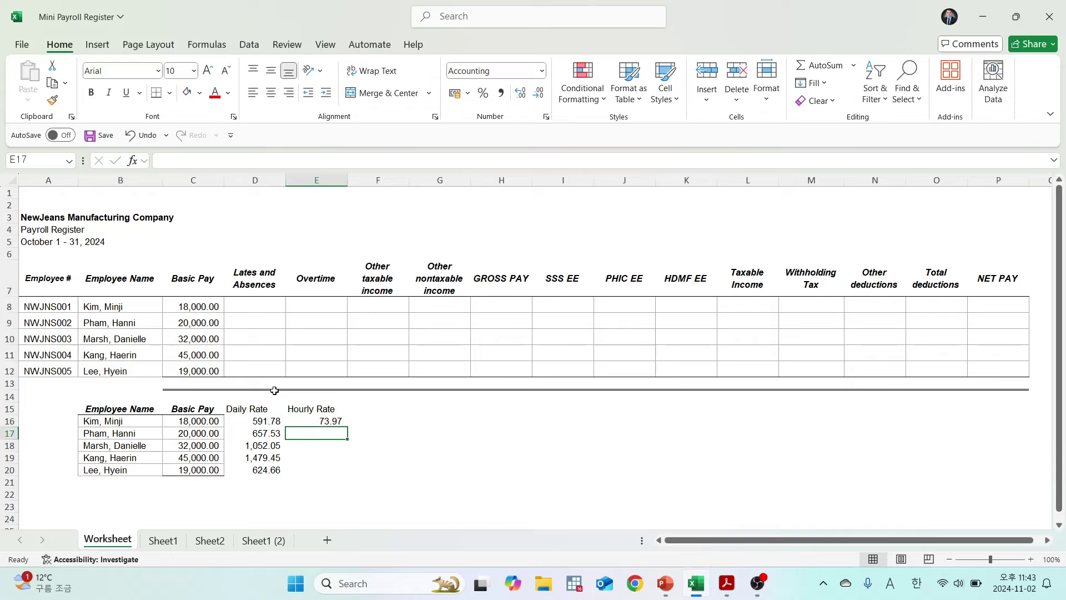
{"action": "key", "text": "Up"}
{"action": "key", "text": "alt+Tab"}
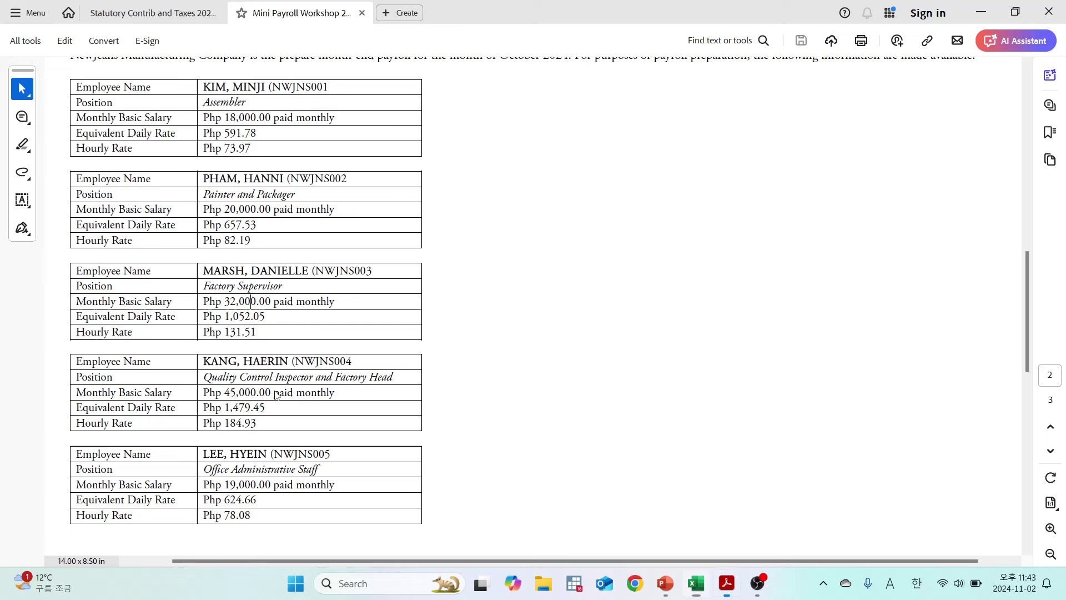
{"action": "key", "text": "alt+Tab"}
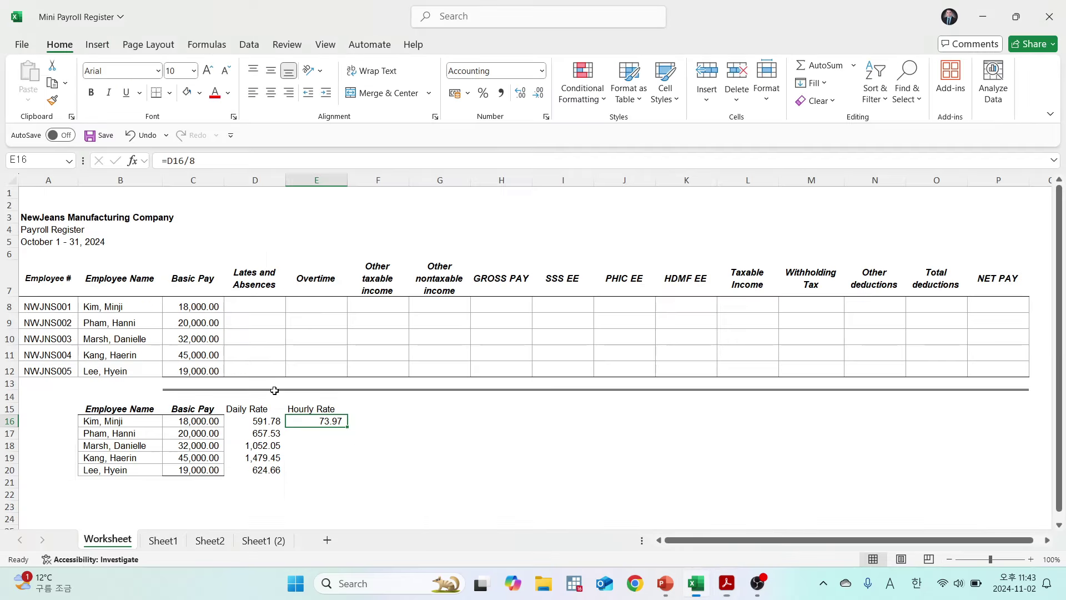
Copy the hourly rate formula from E16 down through E20 for the other employees.
{"action": "key", "text": "Up"}
{"action": "key", "text": "Down"}
{"action": "key", "text": "ctrl+c"}
{"action": "key", "text": "shift+Down"}
{"action": "key", "text": "shift+Down"}
{"action": "key", "text": "shift+Down"}
{"action": "key", "text": "shift+Down"}
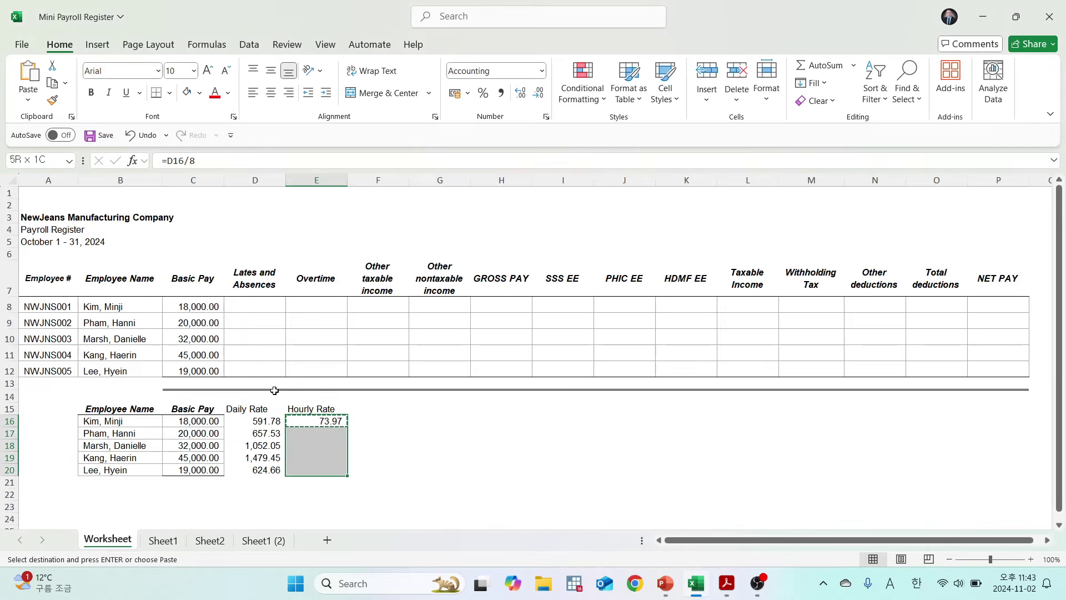
{"action": "key", "text": "Return"}
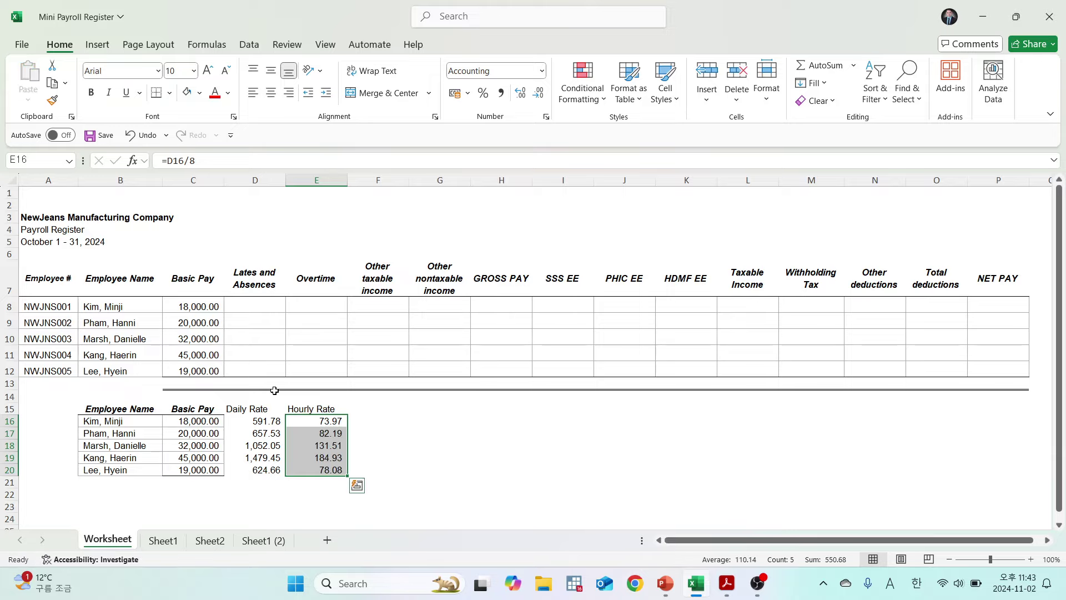
Compare the hourly rates in E17:E20 with the hourly rates listed in the workshop PDF.
{"action": "key", "text": "Down"}
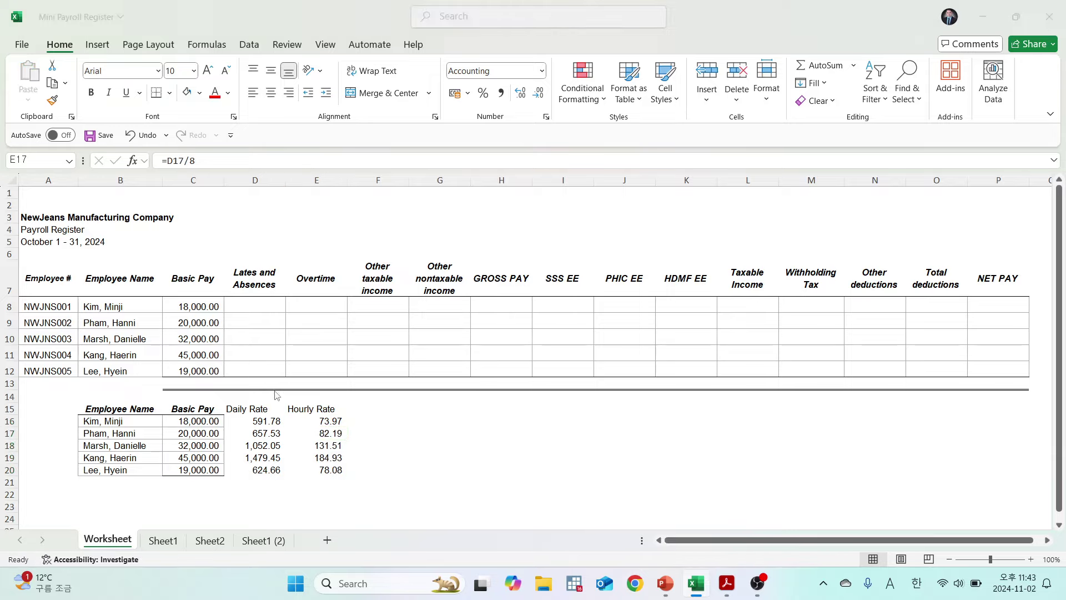
{"action": "key", "text": "alt+Tab"}
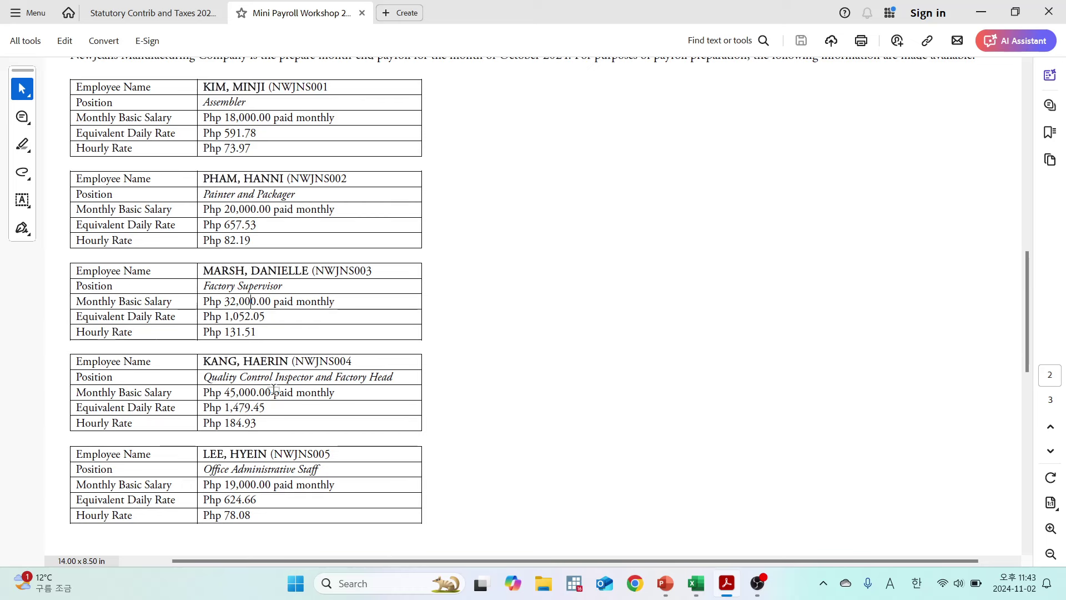
{"action": "key", "text": "alt+Tab"}
{"action": "key", "text": "alt+Tab"}
{"action": "key", "text": "alt+Tab"}
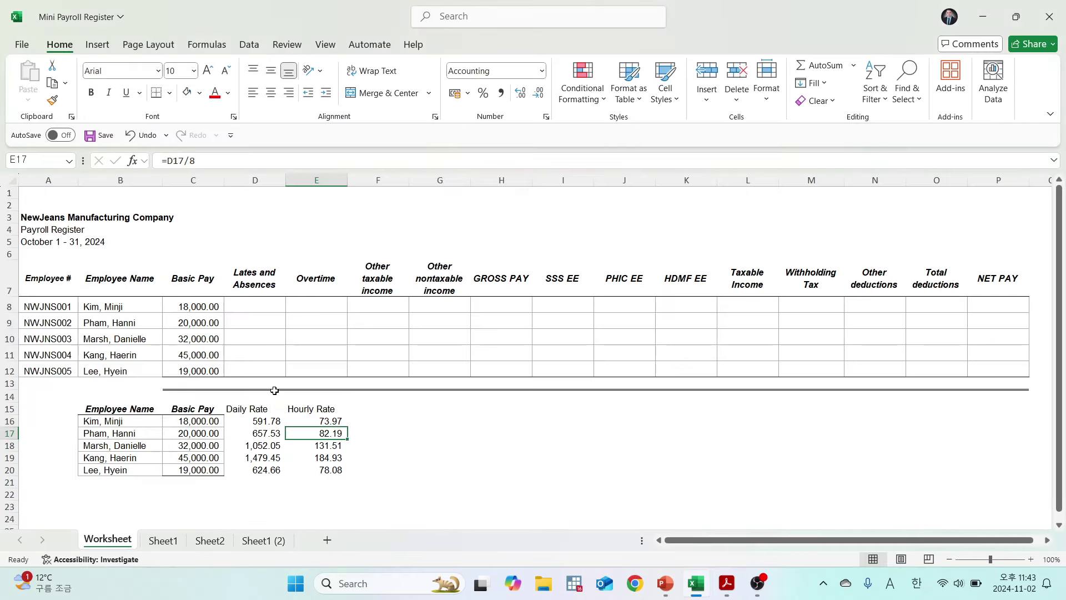
{"action": "key", "text": "Down"}
{"action": "key", "text": "Down"}
{"action": "key", "text": "alt+Tab"}
{"action": "key", "text": "alt+Tab"}
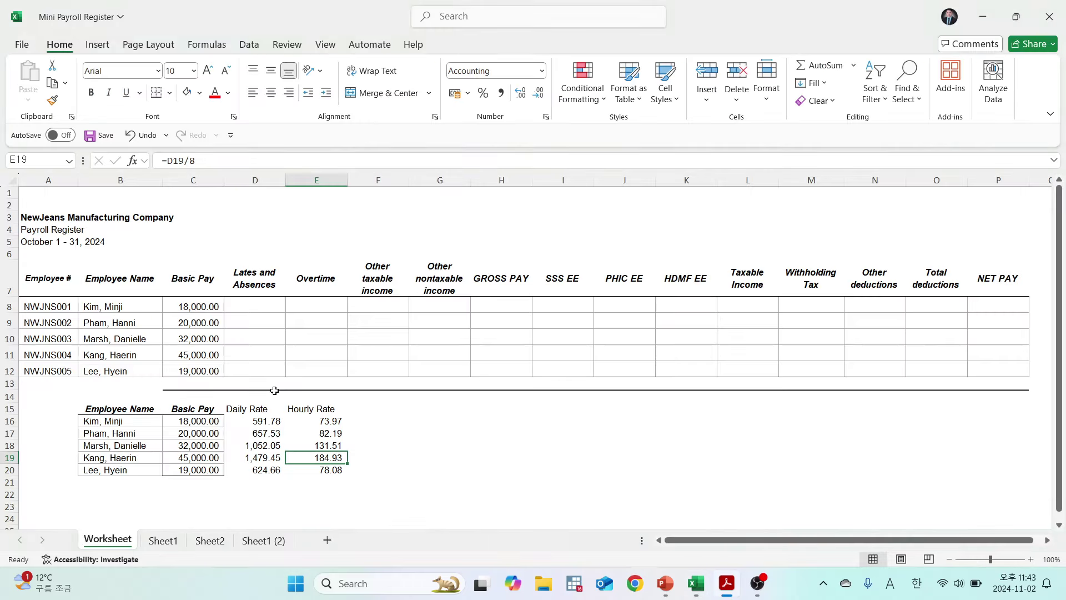
{"action": "key", "text": "Down"}
{"action": "key", "text": "alt+Tab"}
{"action": "key", "text": "alt+Tab"}
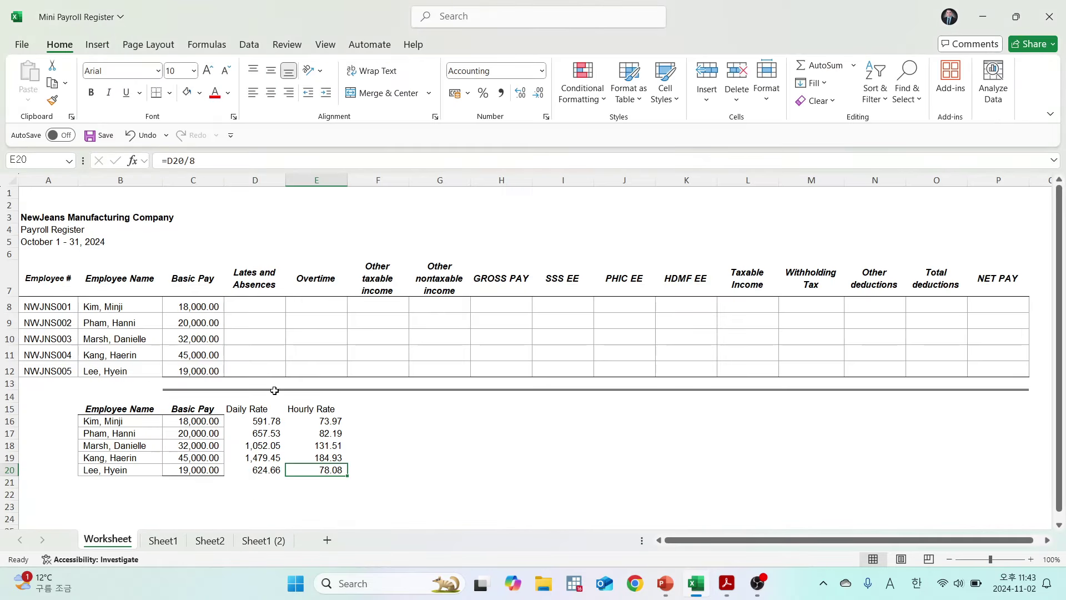
Add the column header "Lates" in F15, beside the Hourly Rate header.
{"action": "key", "text": "Up"}
{"action": "key", "text": "Up"}
{"action": "key", "text": "Up"}
{"action": "key", "text": "Up"}
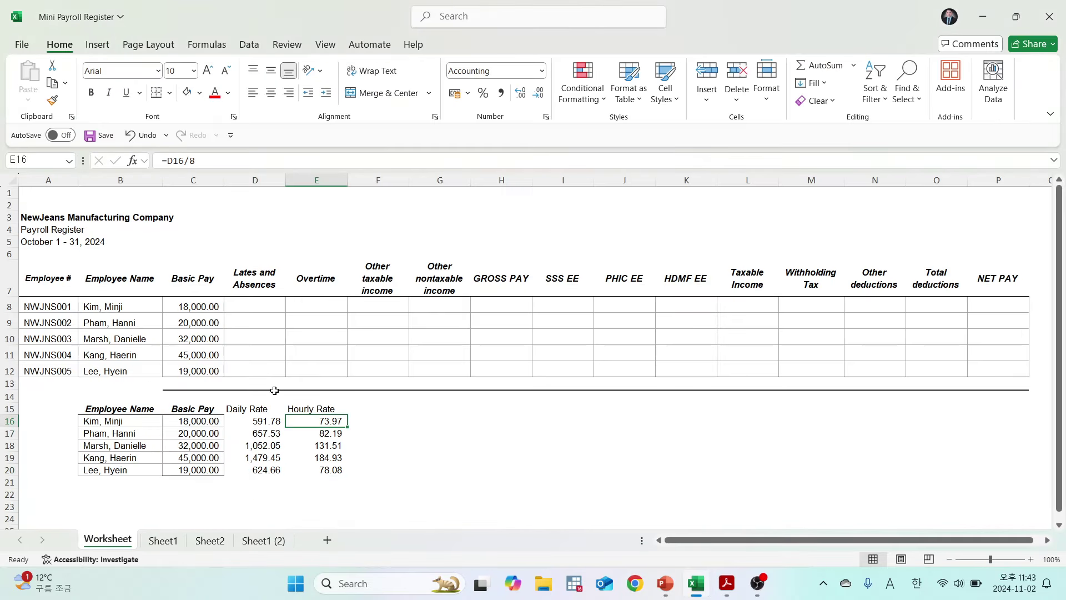
{"action": "key", "text": "Right"}
{"action": "key", "text": "Up"}
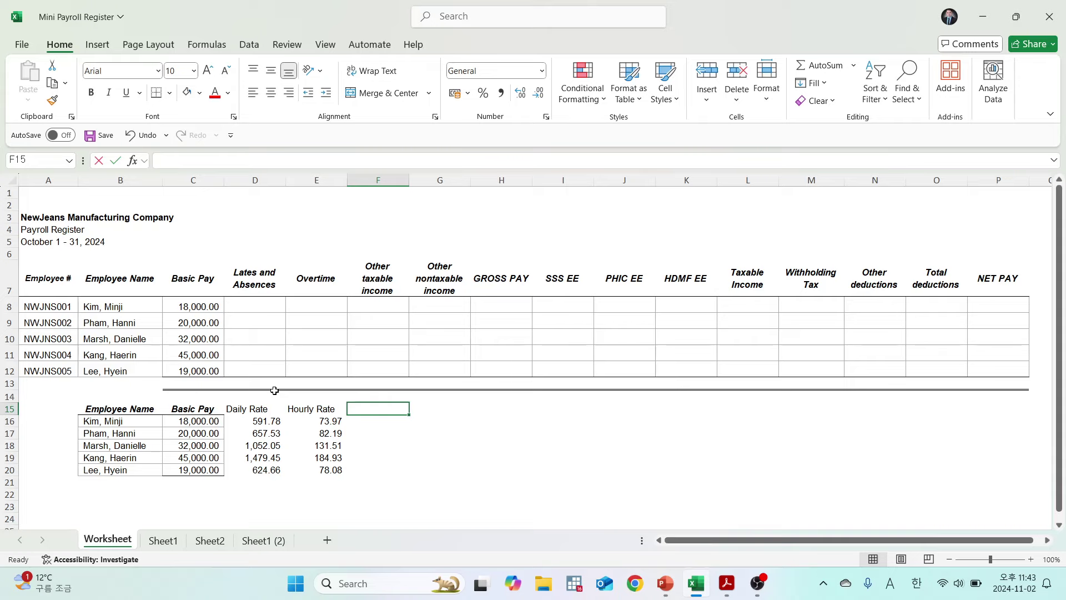
{"action": "type", "text": "Lates"}
{"action": "key", "text": "Return"}
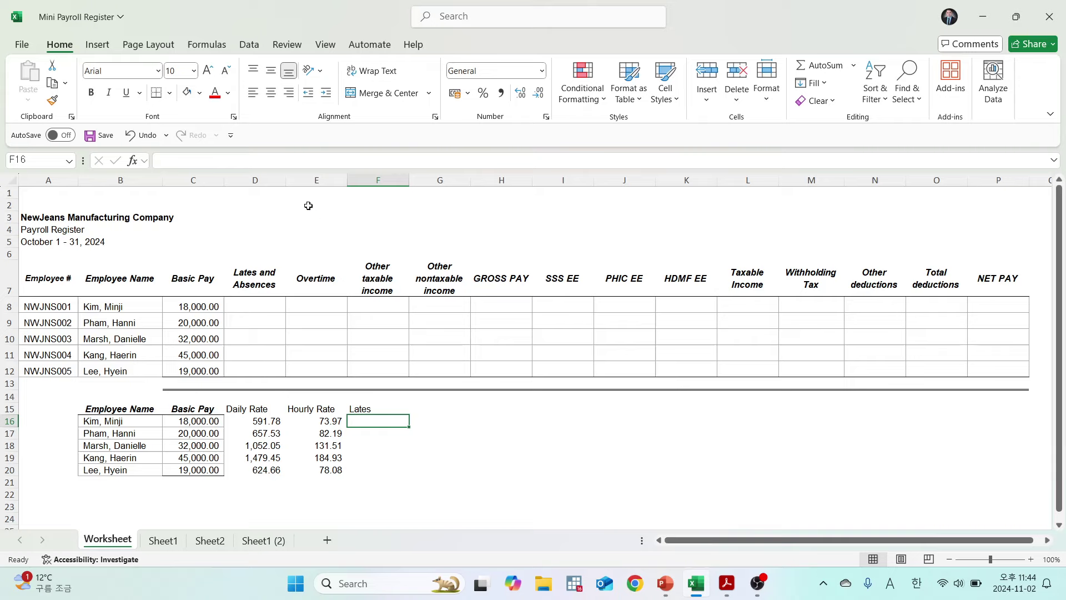
Review the register's Lates and Absences, Overtime, Other taxable income, Withholding Tax and Other deductions columns, ending on F16.
{"action": "left_click", "coordinate": [255, 180]}
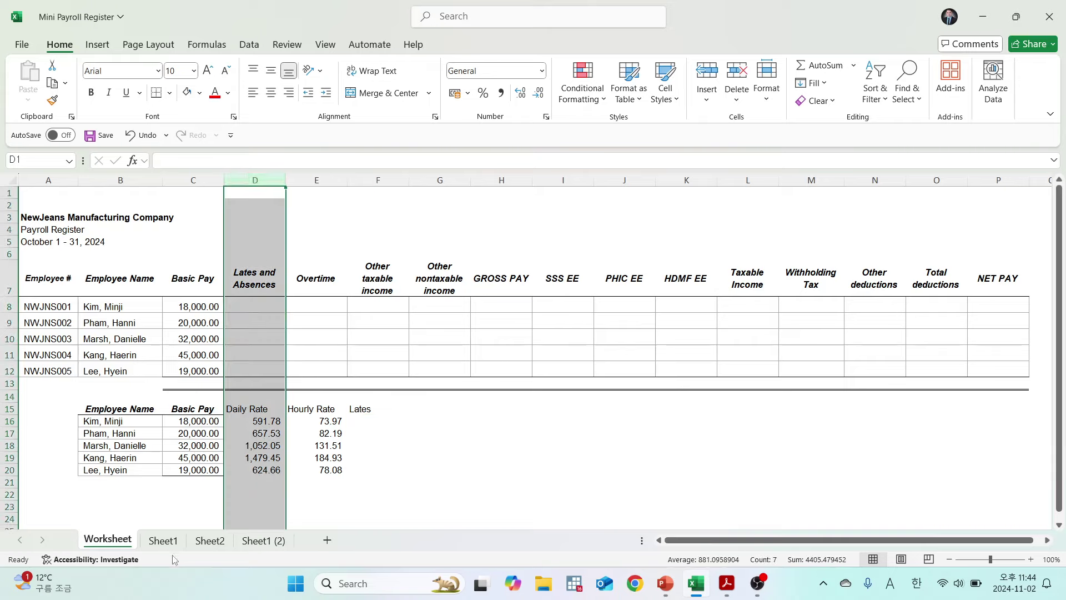
{"action": "left_click", "coordinate": [342, 180]}
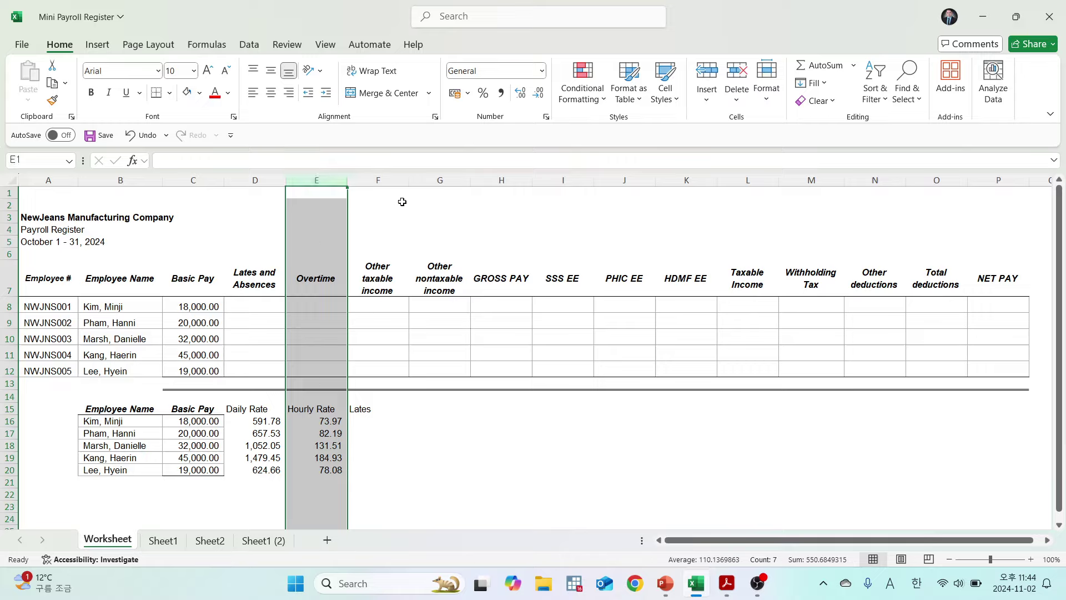
{"action": "left_click", "coordinate": [392, 179]}
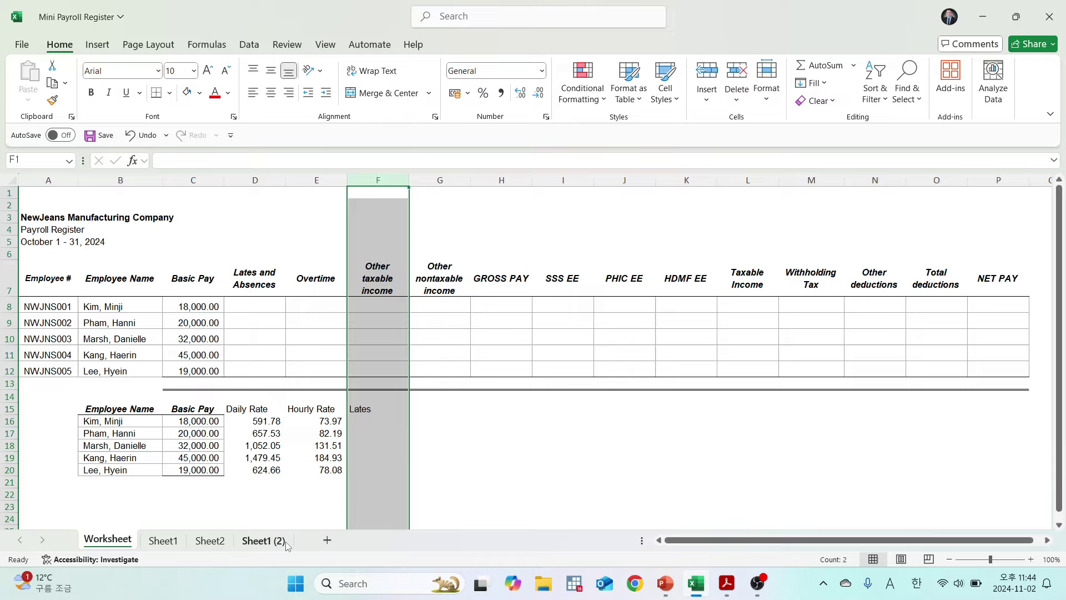
{"action": "left_click", "coordinate": [826, 177]}
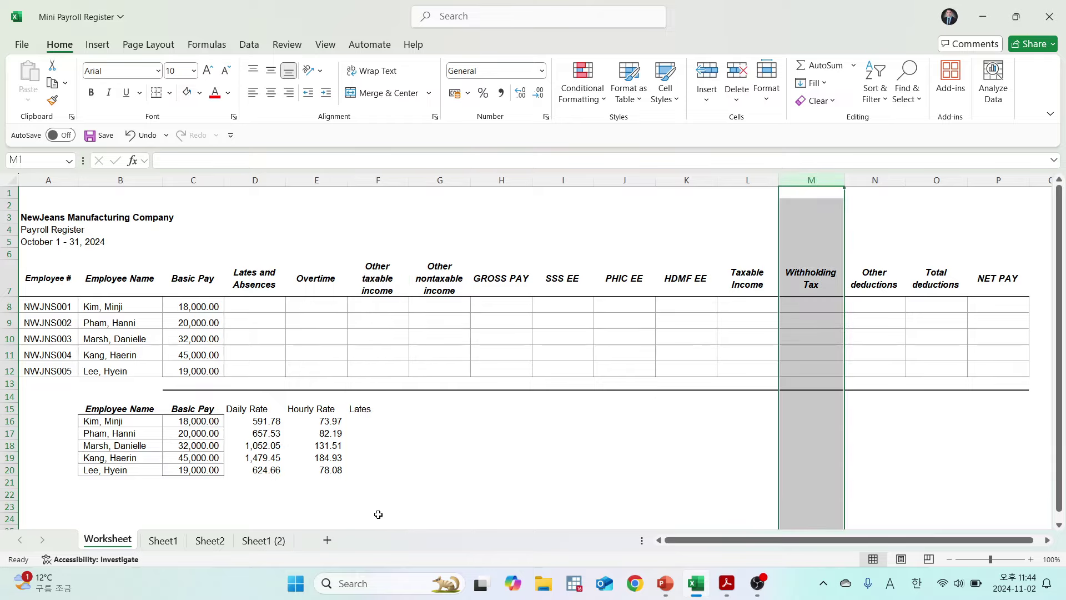
{"action": "left_click", "coordinate": [887, 178]}
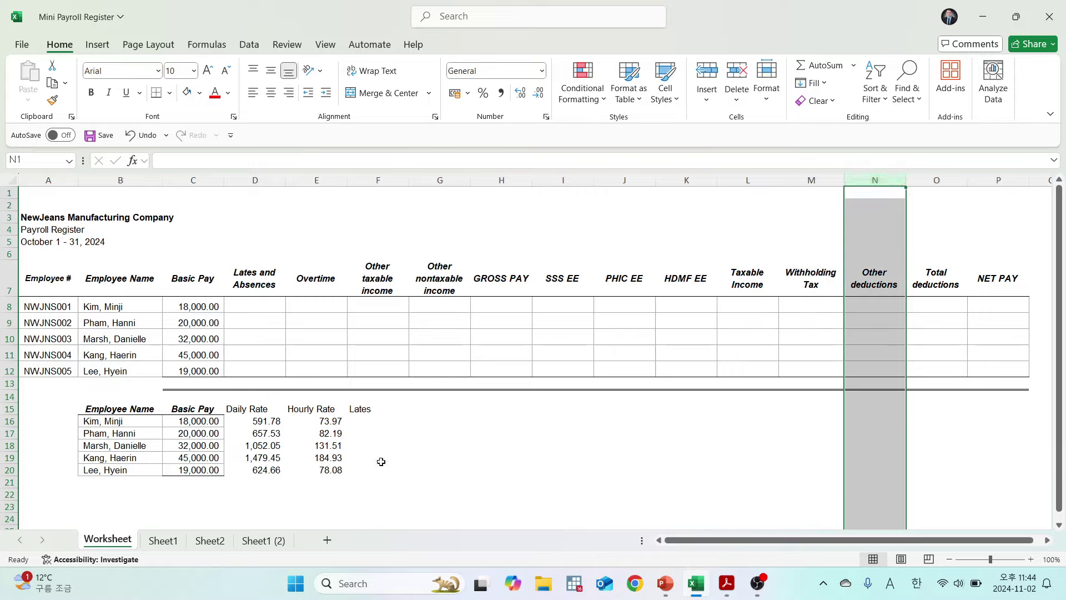
{"action": "left_click", "coordinate": [383, 425]}
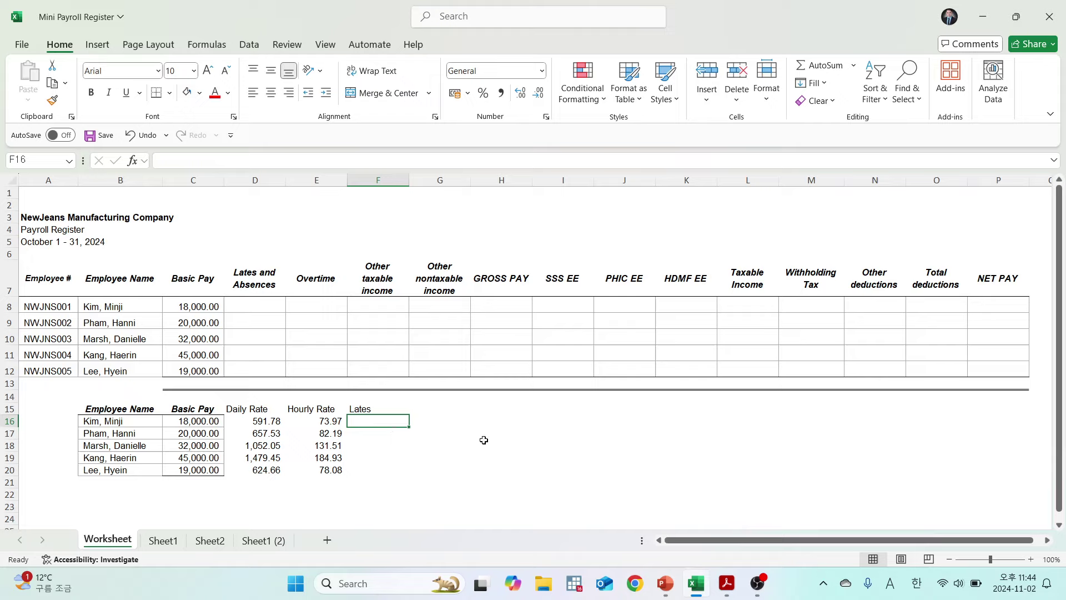
Look up the late hours in the workshop PDF and enter 0.66 in F16 for the first employee.
{"action": "key", "text": "alt+Tab"}
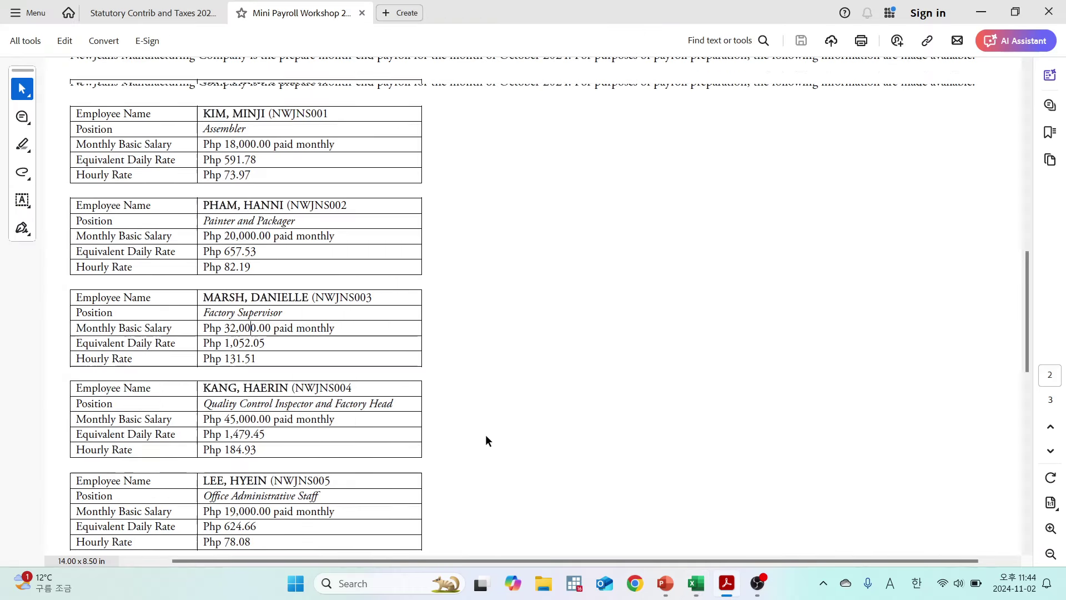
{"action": "scroll", "coordinate": [485, 434], "scroll_direction": "down", "scroll_amount": 8}
{"action": "scroll", "coordinate": [545, 351], "scroll_direction": "down", "scroll_amount": 5}
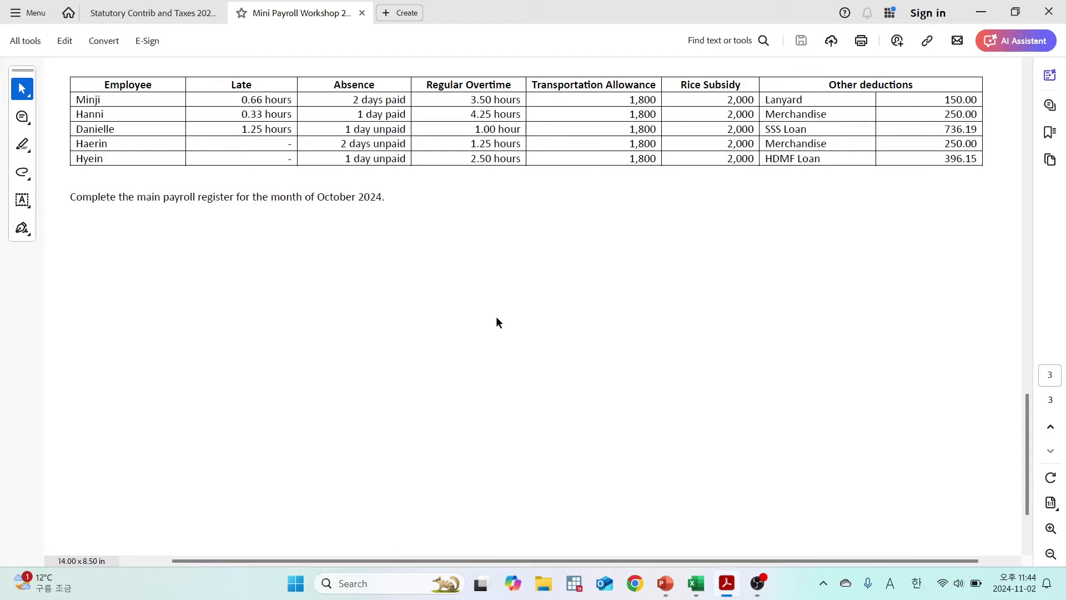
{"action": "key", "text": "alt+Tab"}
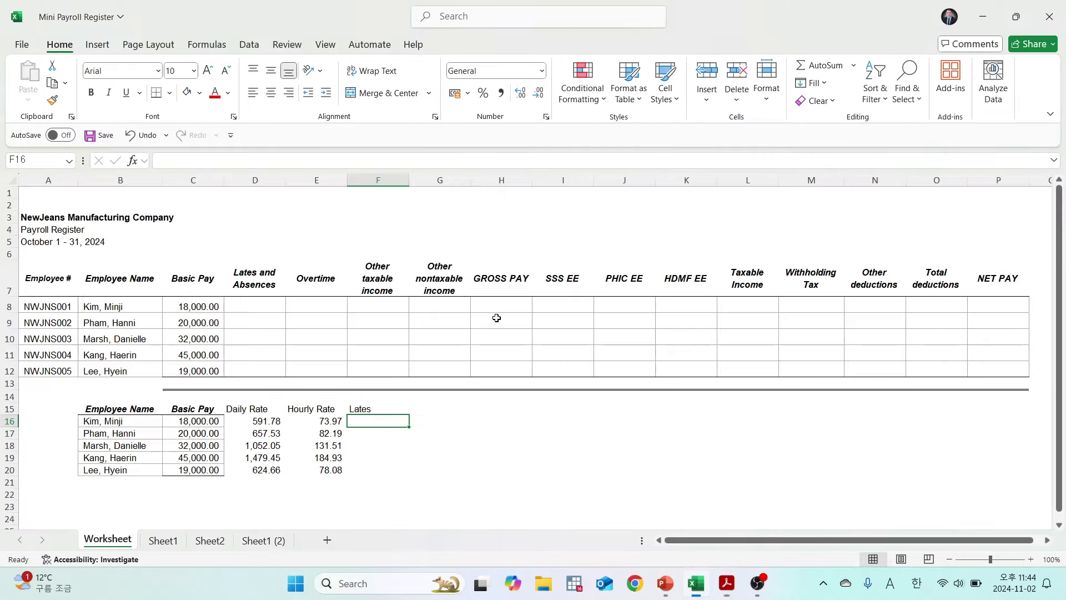
{"action": "type", "text": "0.66"}
{"action": "key", "text": "Return"}
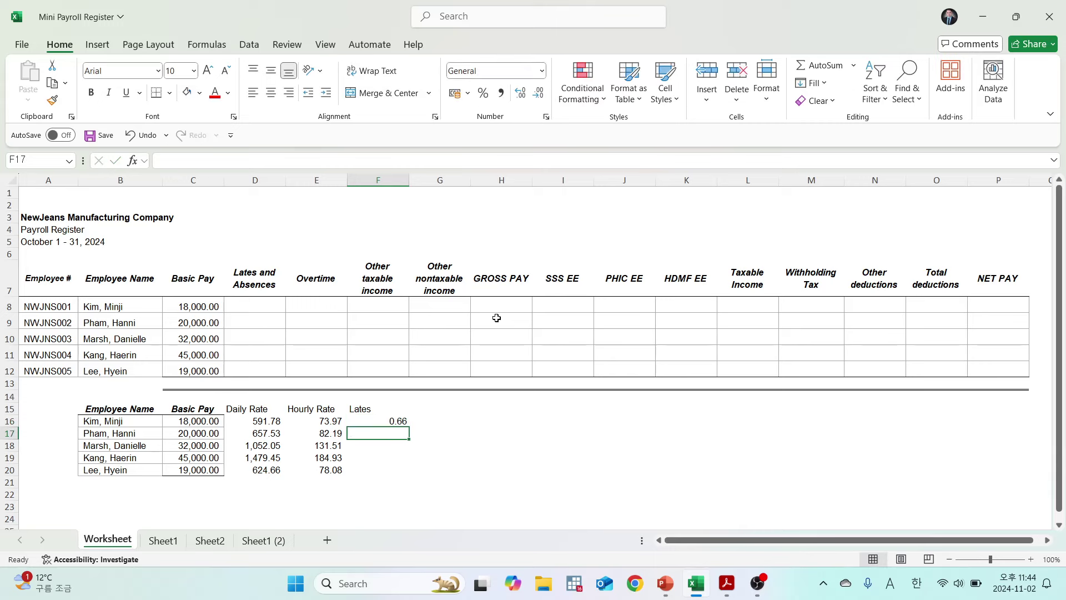
Enter the late hours from the workshop PDF for the next two employees: 0.33 in F17 and 1.25 in F18.
{"action": "key", "text": "alt+Tab"}
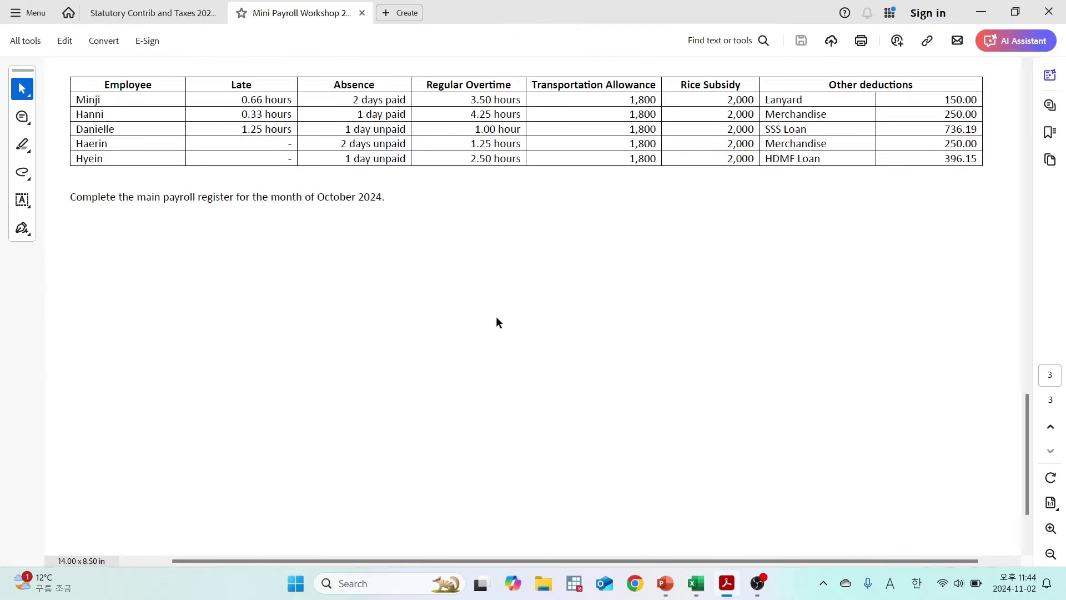
{"action": "key", "text": "alt+Tab"}
{"action": "type", "text": ".33"}
{"action": "key", "text": "Return"}
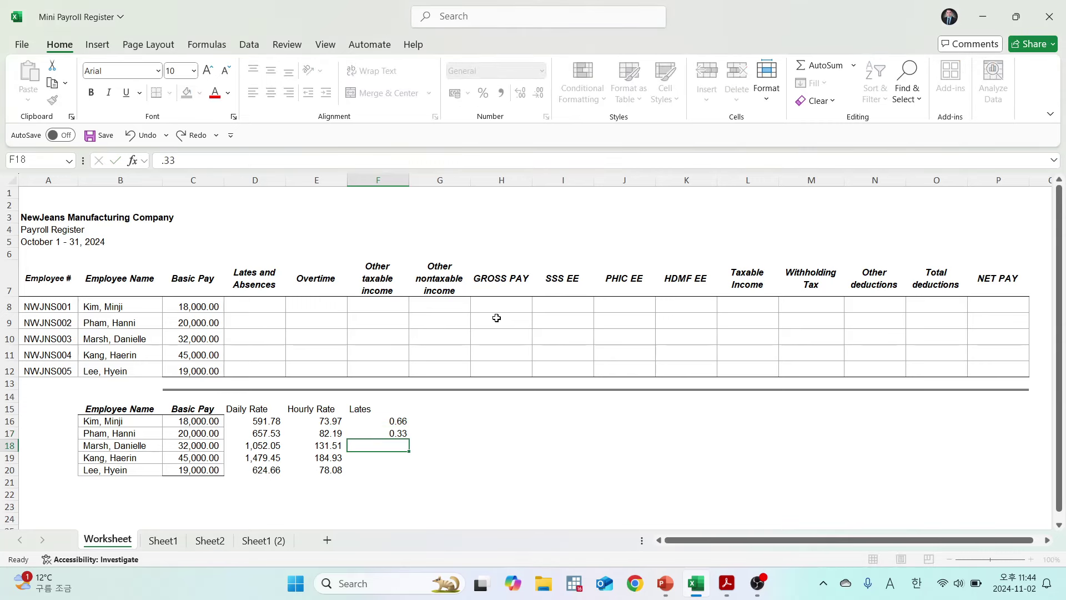
{"action": "key", "text": "alt+Tab"}
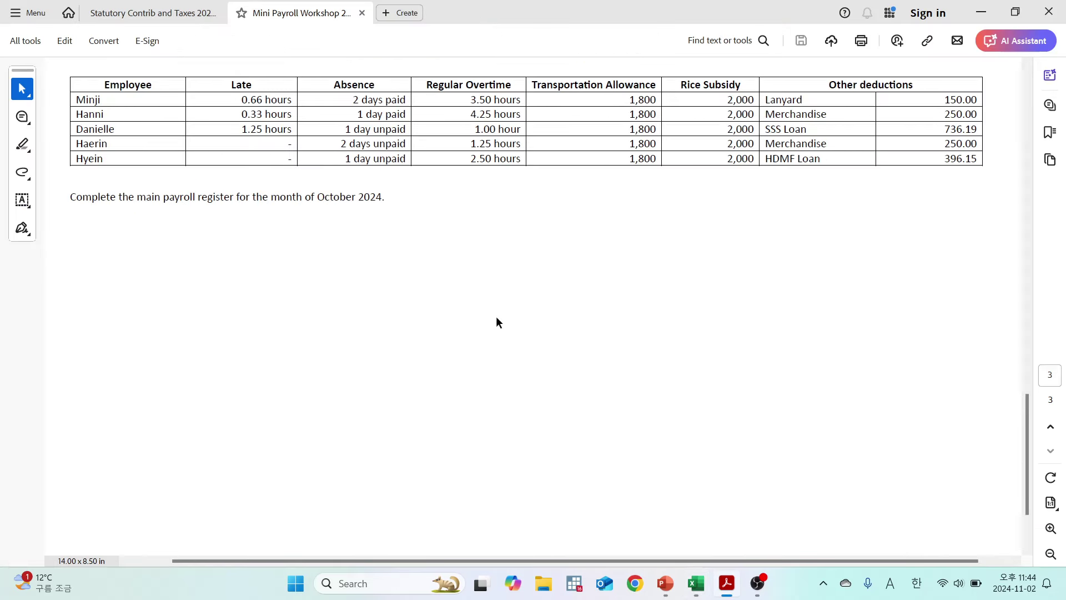
{"action": "key", "text": "alt+Tab"}
{"action": "type", "text": "1.25"}
{"action": "key", "text": "Return"}
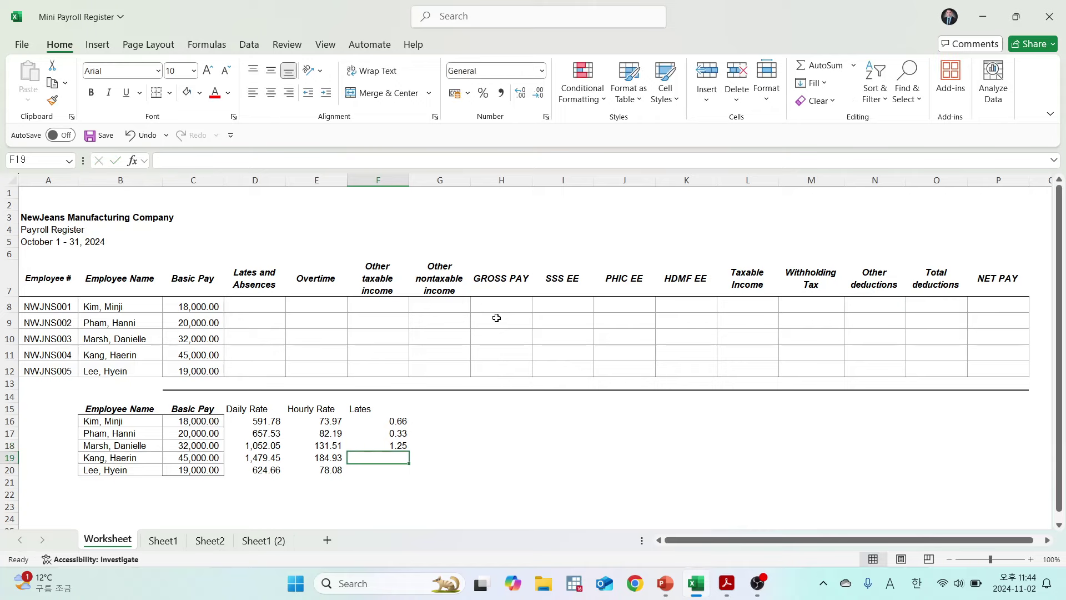
Enter 0 late hours in F19 and F20 for the last two employees.
{"action": "type", "text": "0"}
{"action": "key", "text": "Return"}
{"action": "type", "text": "0"}
{"action": "key", "text": "Return"}
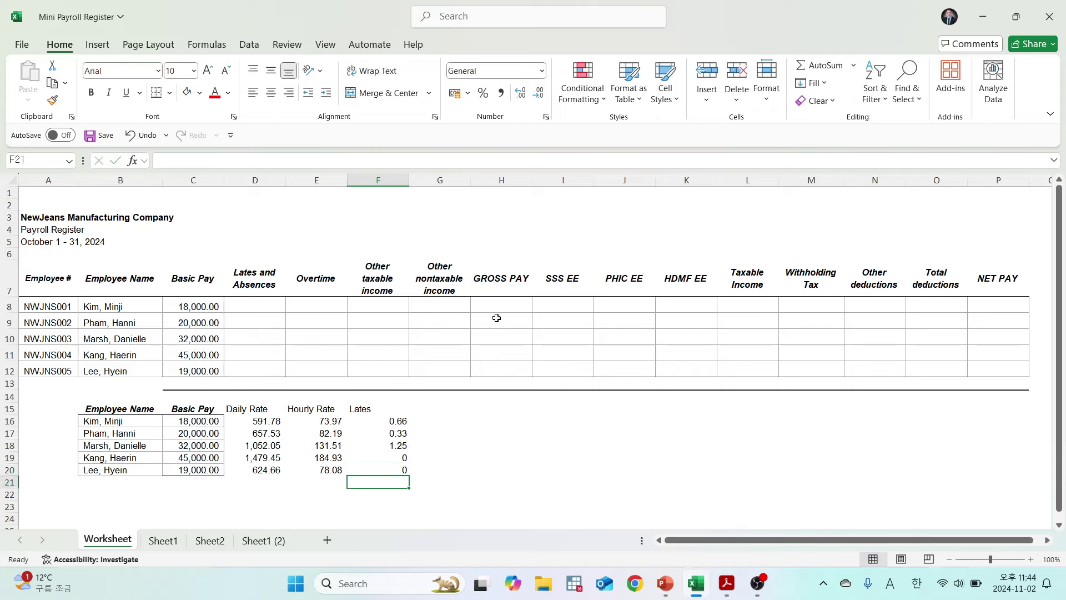
Review the late hours entered in F16:F20 by selecting the whole range.
{"action": "key", "text": "Up"}
{"action": "key", "text": "Up"}
{"action": "key", "text": "Up"}
{"action": "key", "text": "Up"}
{"action": "key", "text": "Up"}
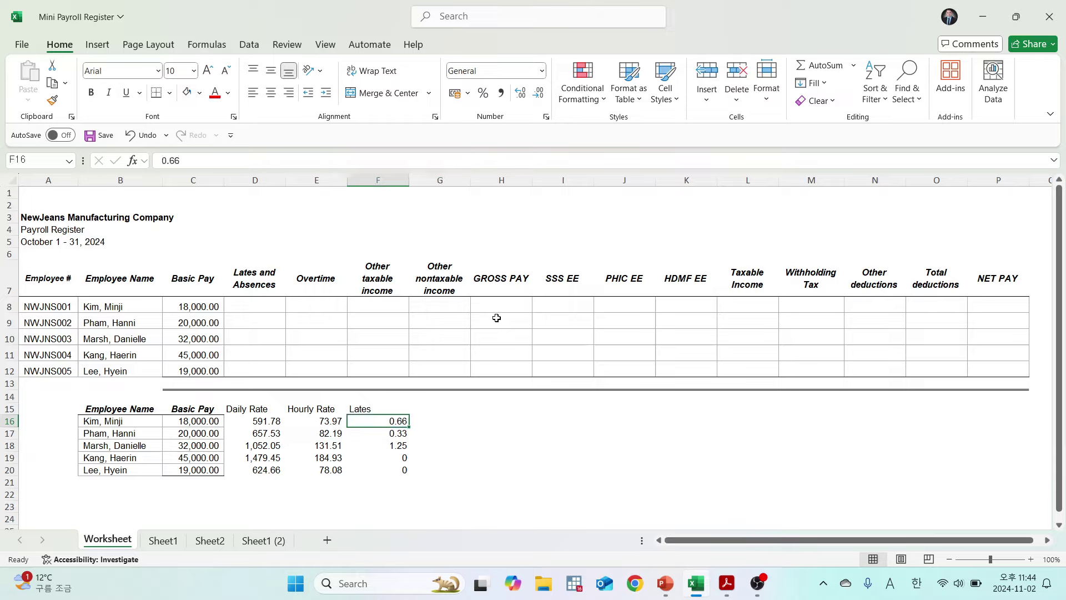
{"action": "key", "text": "shift+Down"}
{"action": "key", "text": "shift+Down"}
{"action": "key", "text": "shift+Down"}
{"action": "key", "text": "shift+Down"}
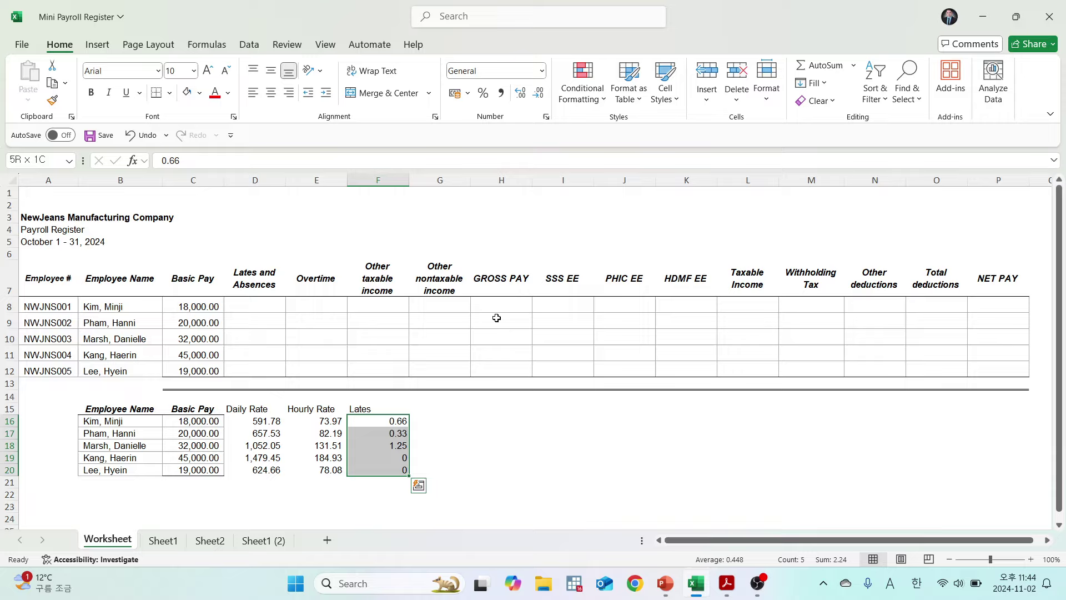
Compute the first employee's lates deduction in G16 as hourly rate times late hours with =E16*F16.
{"action": "key", "text": "Right"}
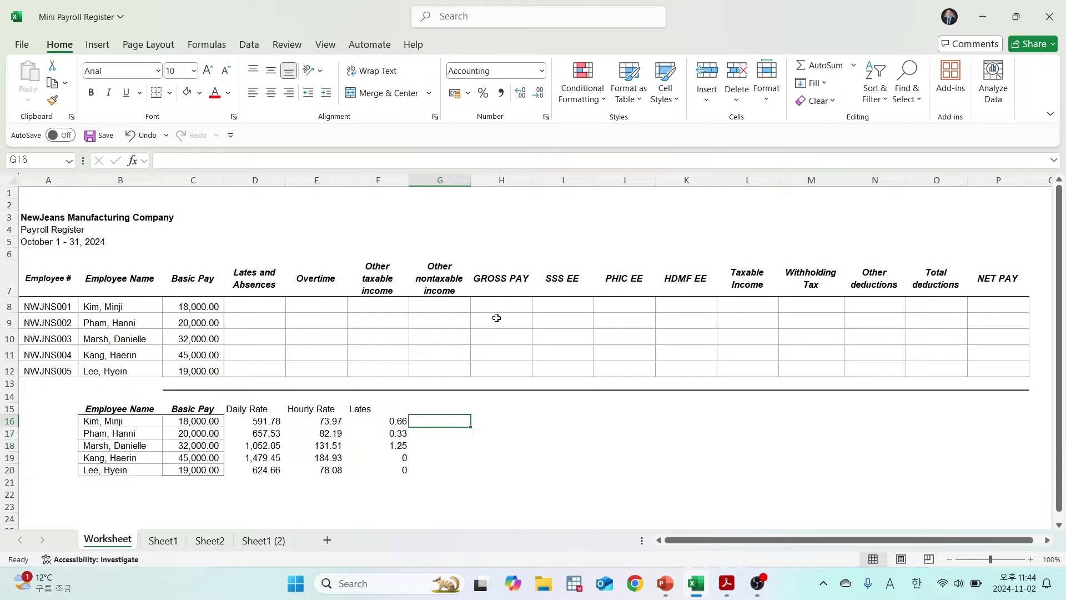
{"action": "type", "text": "="}
{"action": "key", "text": "Left"}
{"action": "key", "text": "Left"}
{"action": "key", "text": "Left"}
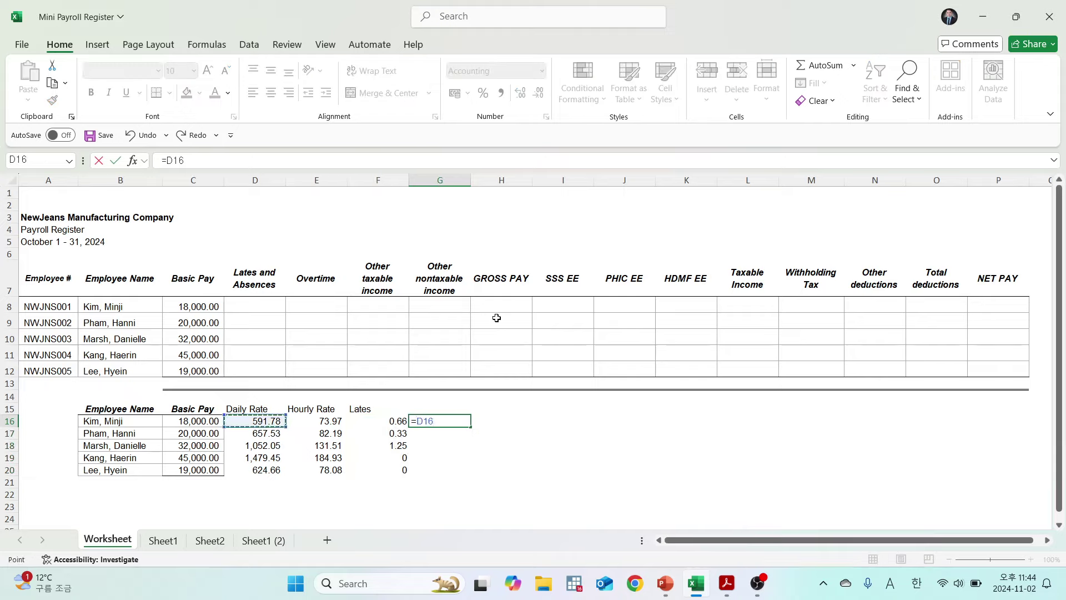
{"action": "key", "text": "Right"}
{"action": "type", "text": "*"}
{"action": "key", "text": "Left"}
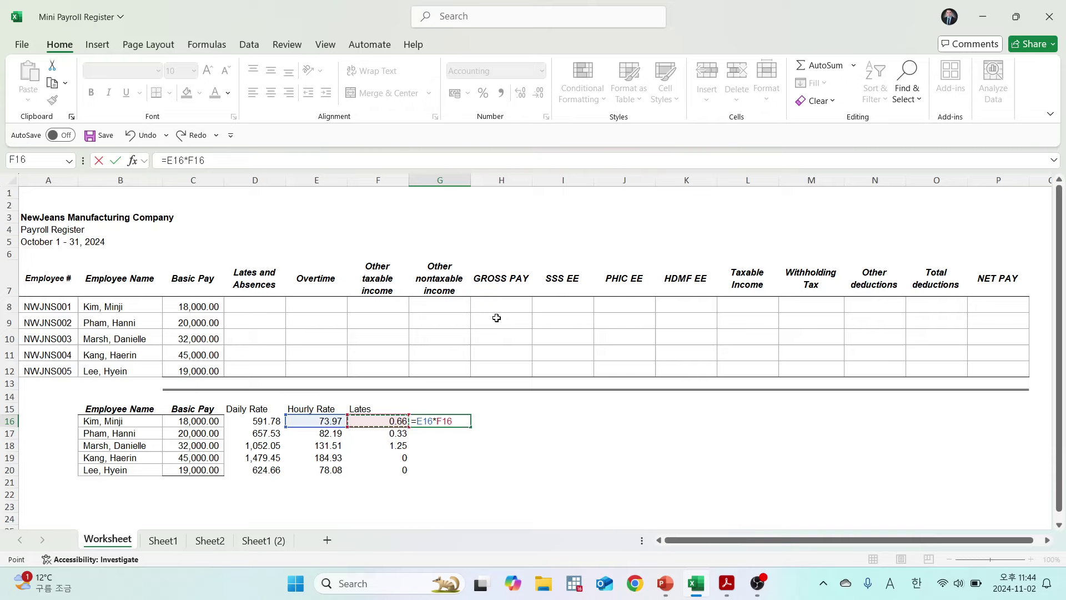
{"action": "key", "text": "Return"}
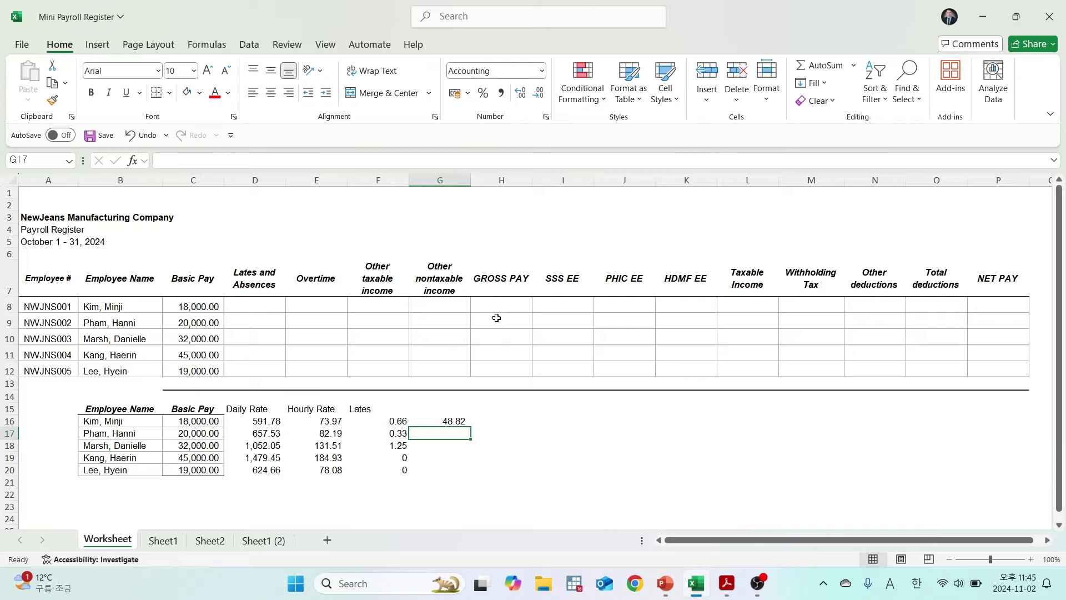
Compute the second employee's lates deduction in G17 with the formula =E17*F17.
{"action": "type", "text": "="}
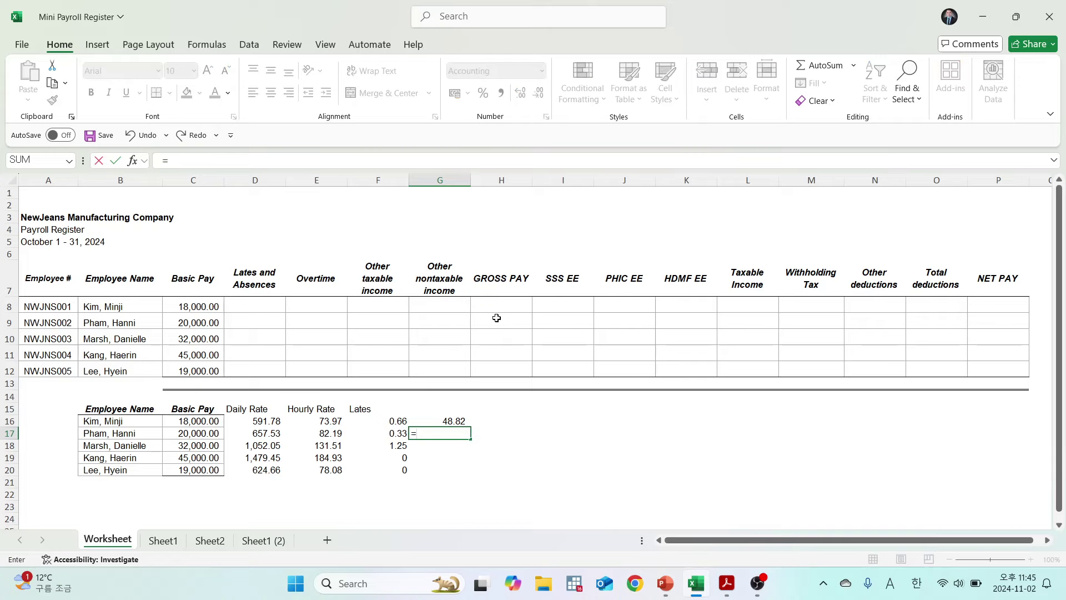
{"action": "key", "text": "Left"}
{"action": "key", "text": "Left"}
{"action": "key", "text": "Left"}
{"action": "key", "text": "Right"}
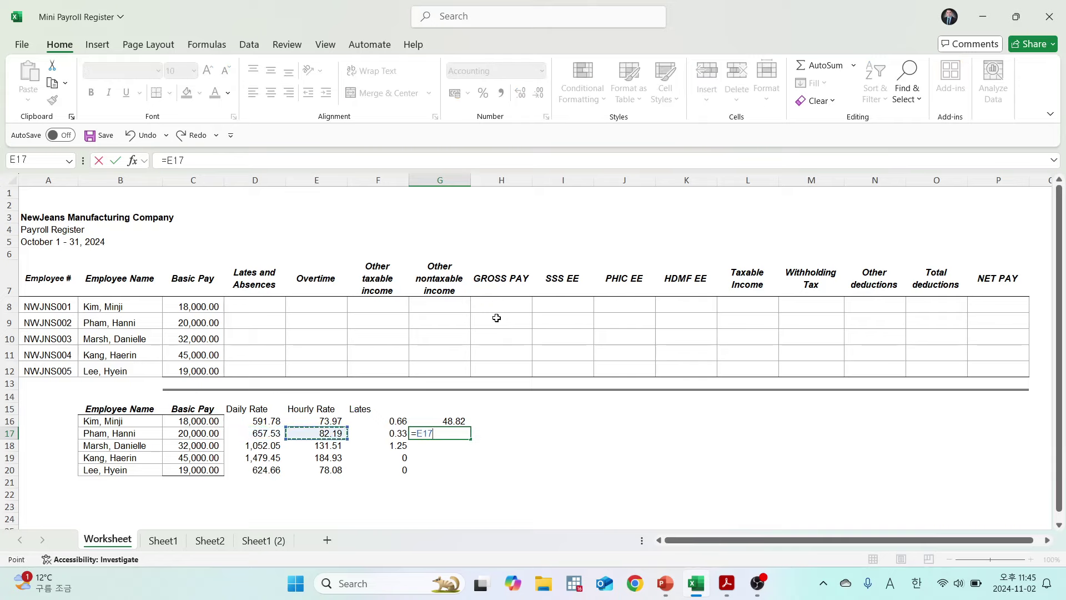
{"action": "type", "text": "*"}
{"action": "key", "text": "Left"}
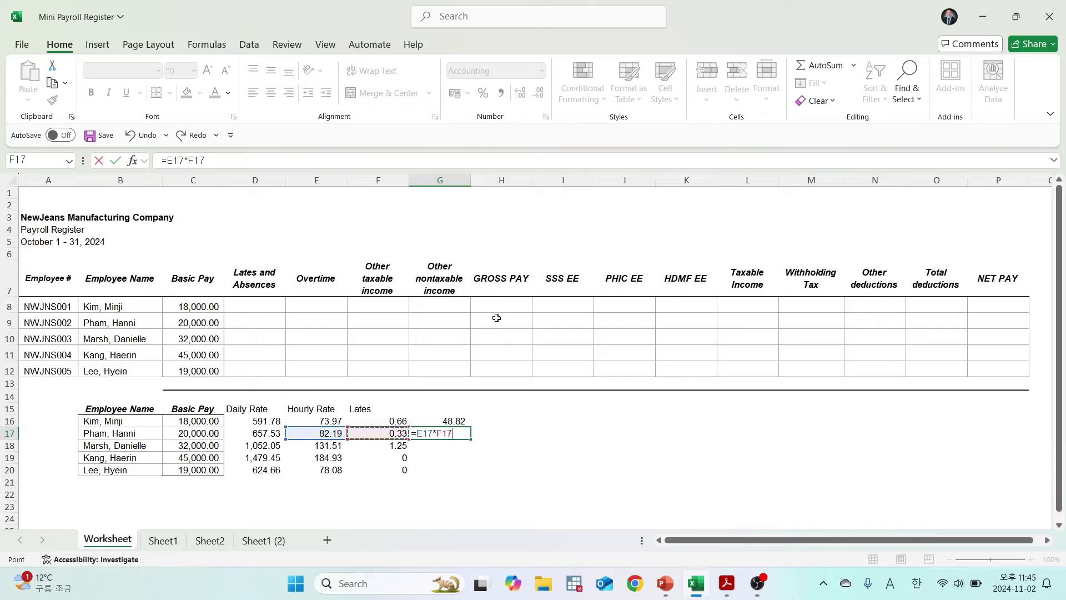
{"action": "key", "text": "Return"}
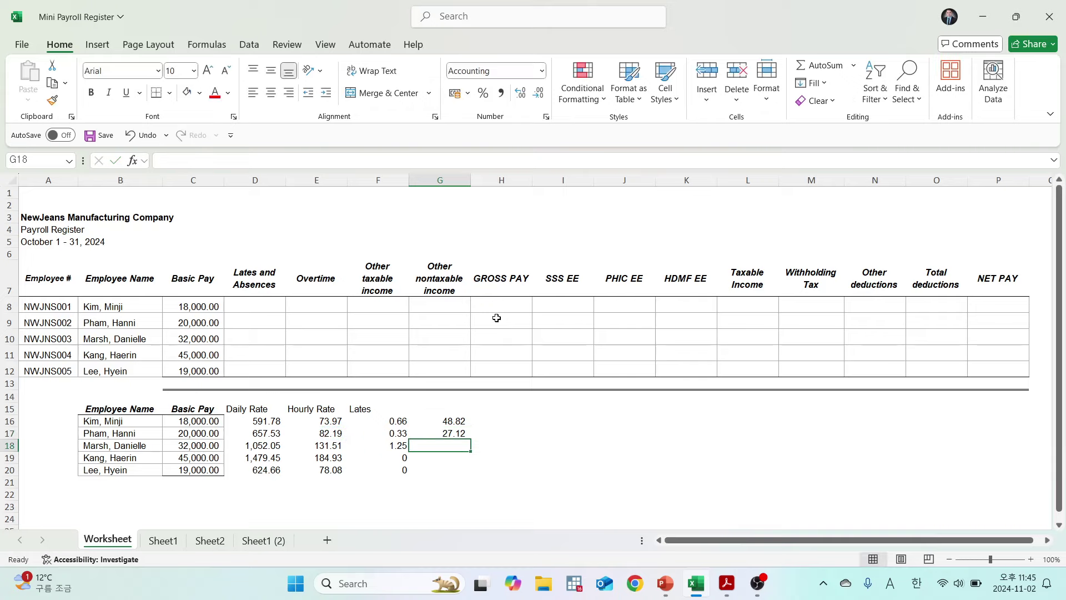
Compute the third employee's lates deduction in G18 with the formula =E18*F18.
{"action": "type", "text": "="}
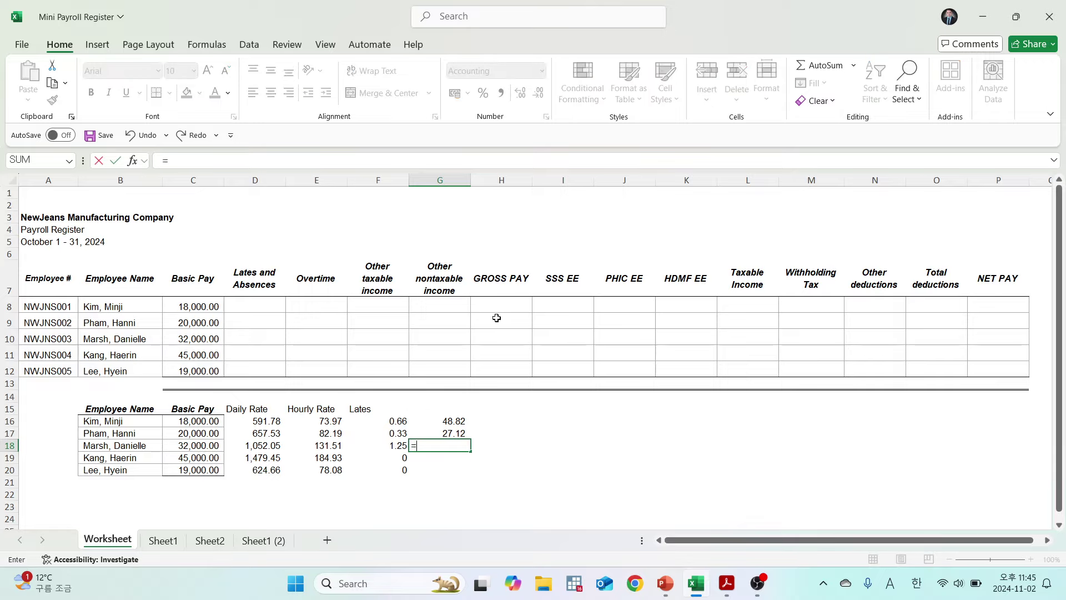
{"action": "key", "text": "Left"}
{"action": "key", "text": "Left"}
{"action": "type", "text": "*"}
{"action": "key", "text": "Left"}
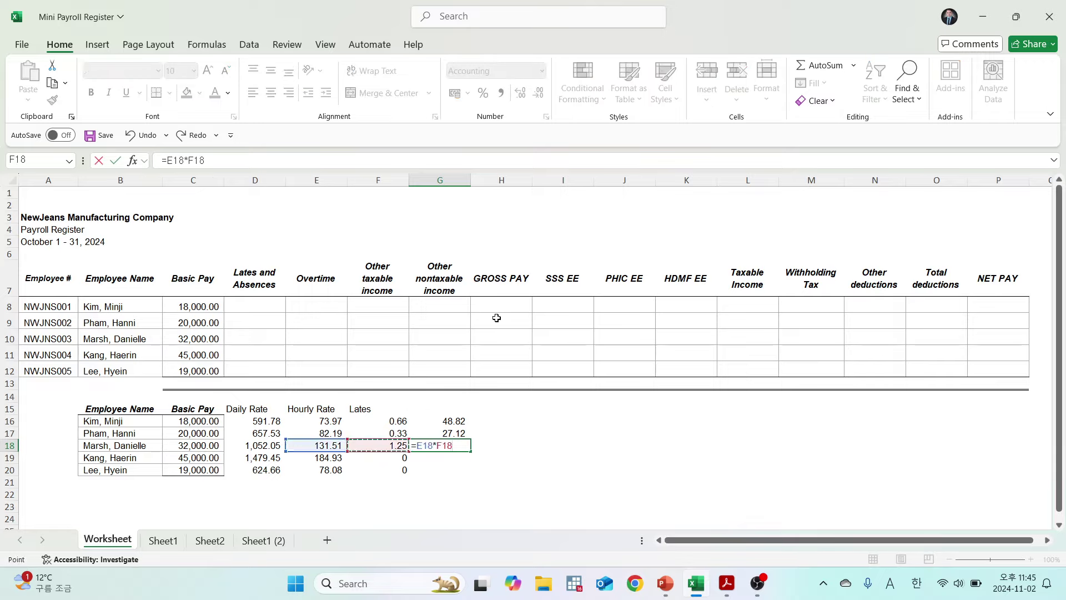
{"action": "key", "text": "Return"}
Compute the fourth employee's lates deduction in G19 with the formula =E19*F19.
{"action": "type", "text": "="}
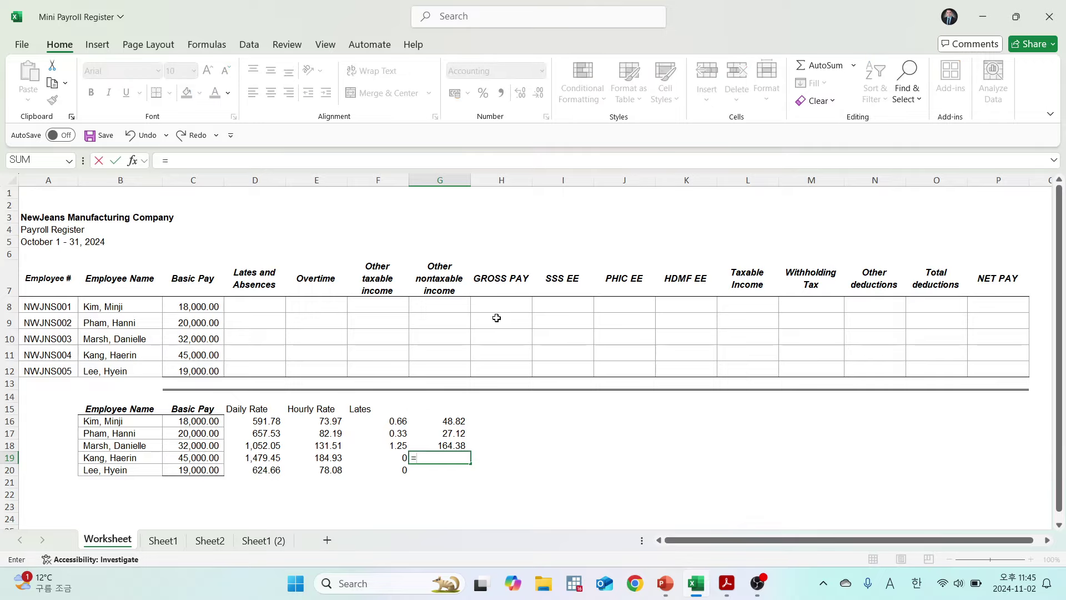
{"action": "key", "text": "Left"}
{"action": "key", "text": "Left"}
{"action": "type", "text": "*"}
{"action": "key", "text": "Left"}
{"action": "key", "text": "Return"}
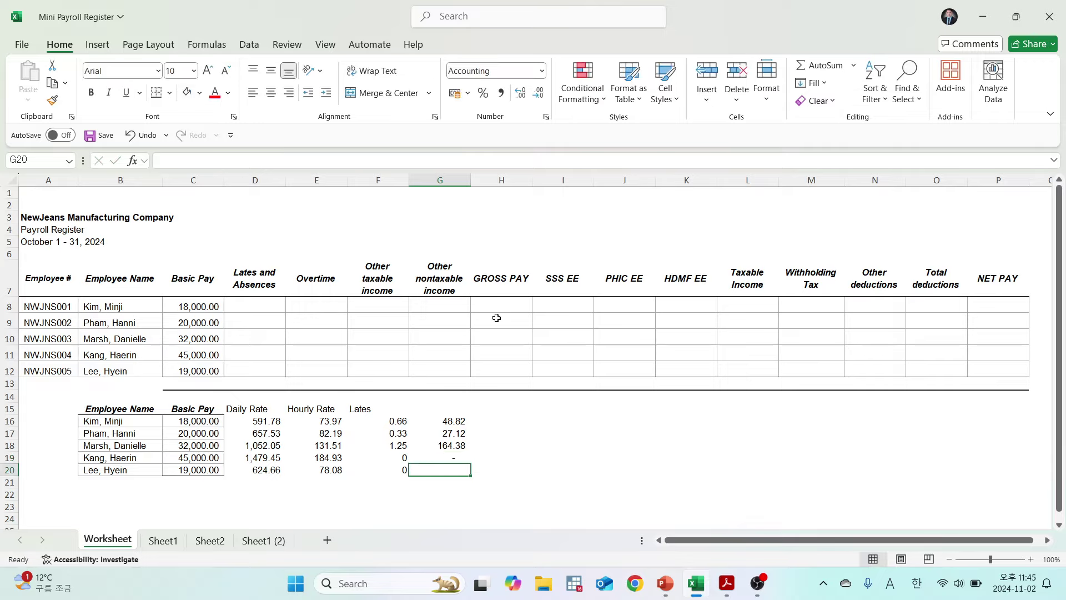
Compute the fifth employee's lates deduction in G20 with the formula =E20*F20.
{"action": "type", "text": "="}
{"action": "key", "text": "Left"}
{"action": "key", "text": "Left"}
{"action": "type", "text": "*"}
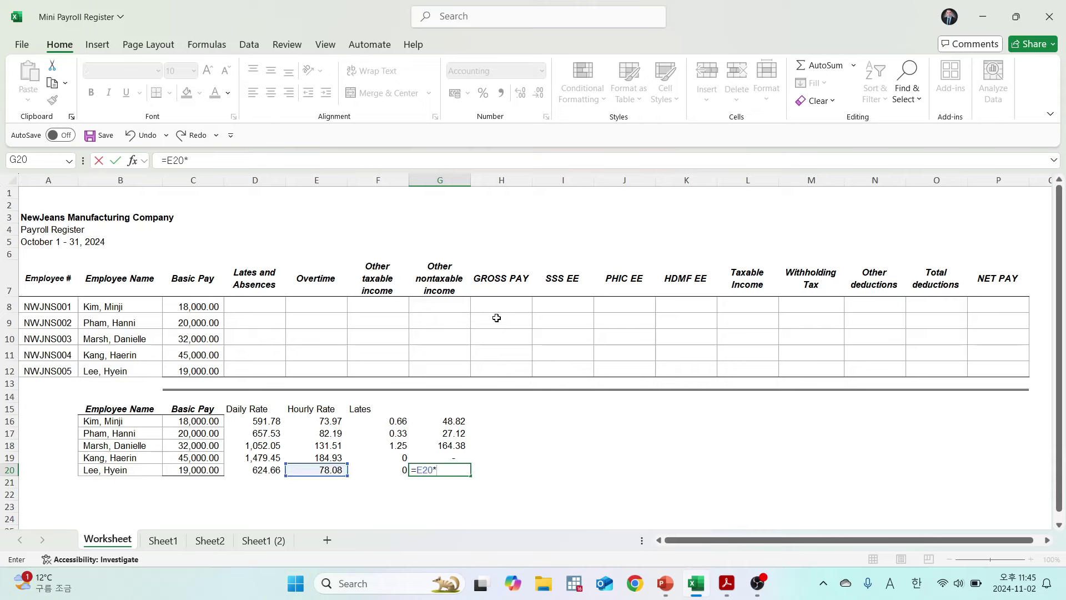
{"action": "key", "text": "Left"}
{"action": "key", "text": "Return"}
Shade the Lates block F15:G20, including its header row, with a light gold fill color.
{"action": "key", "text": "Up"}
{"action": "key", "text": "Up"}
{"action": "key", "text": "Up"}
{"action": "key", "text": "Up"}
{"action": "key", "text": "Up"}
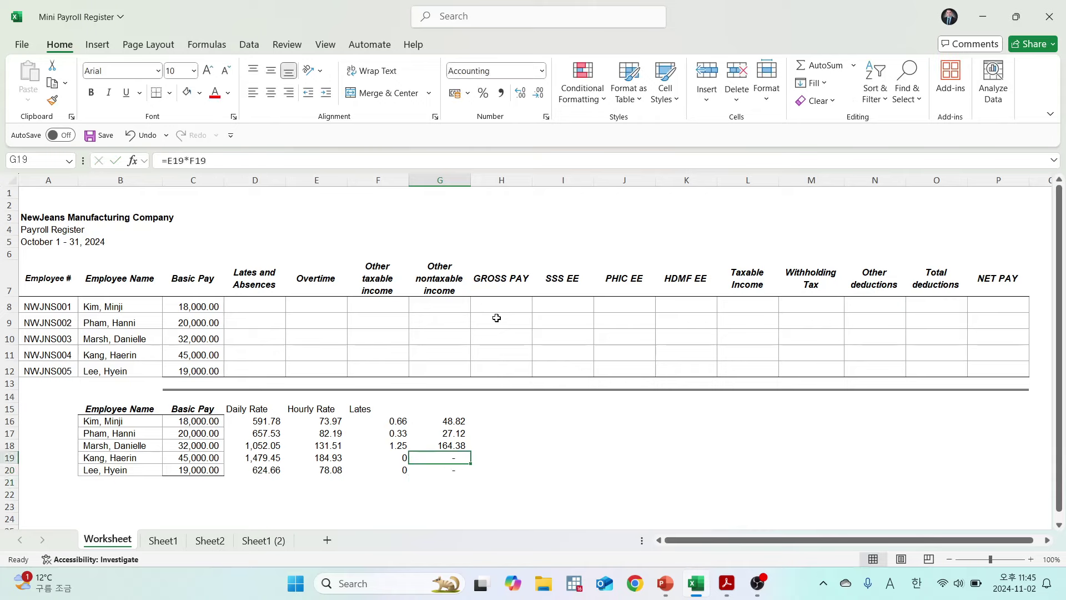
{"action": "key", "text": "Left"}
{"action": "key", "text": "Up"}
{"action": "key", "text": "shift+Right"}
{"action": "key", "text": "shift+Down"}
{"action": "key", "text": "shift+Down"}
{"action": "key", "text": "shift+Down"}
{"action": "key", "text": "shift+Down"}
{"action": "key", "text": "shift+Down"}
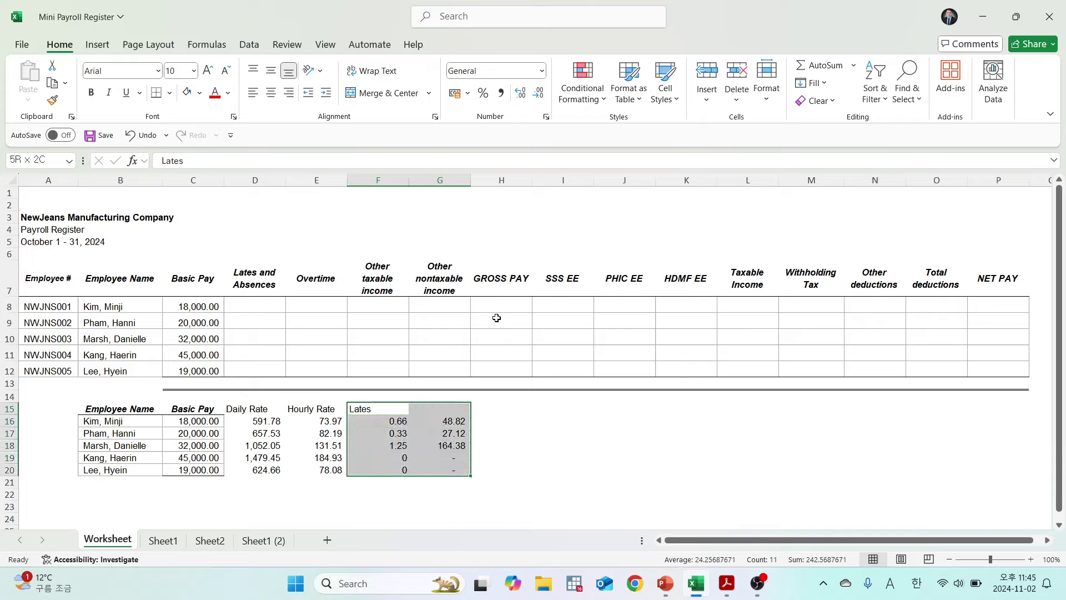
{"action": "left_click", "coordinate": [199, 93]}
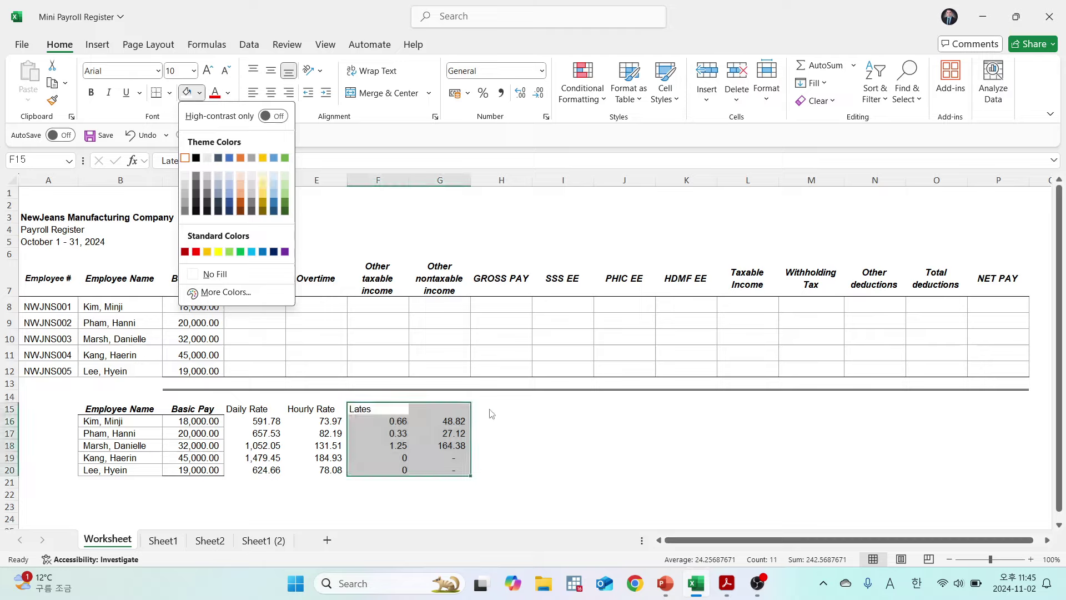
{"action": "left_click", "coordinate": [260, 175]}
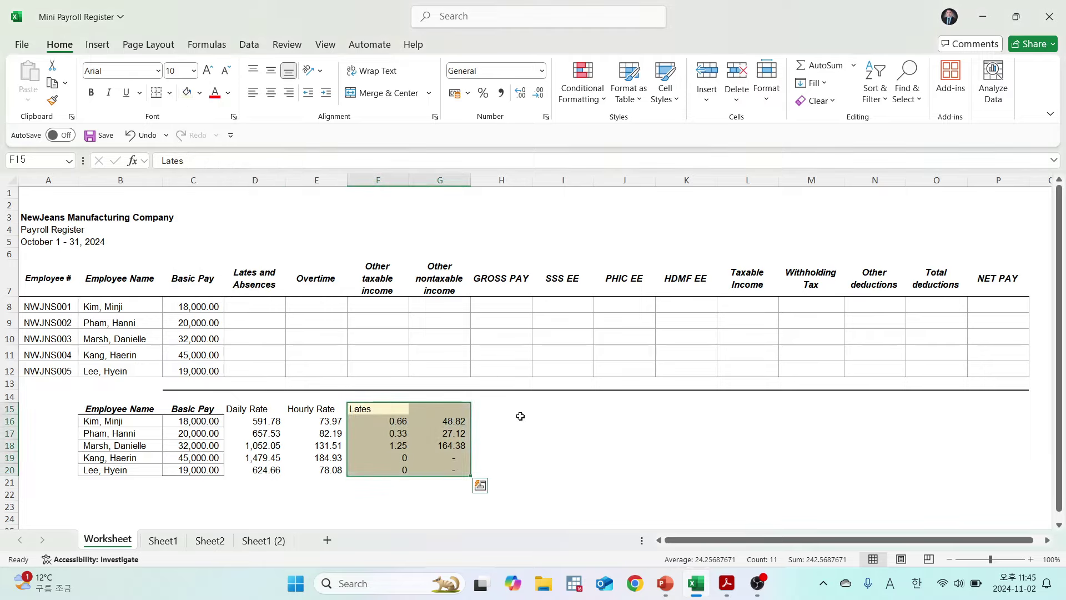
Add the column header "Absences" in H15, beside the shaded Lates block.
{"action": "left_click", "coordinate": [483, 408]}
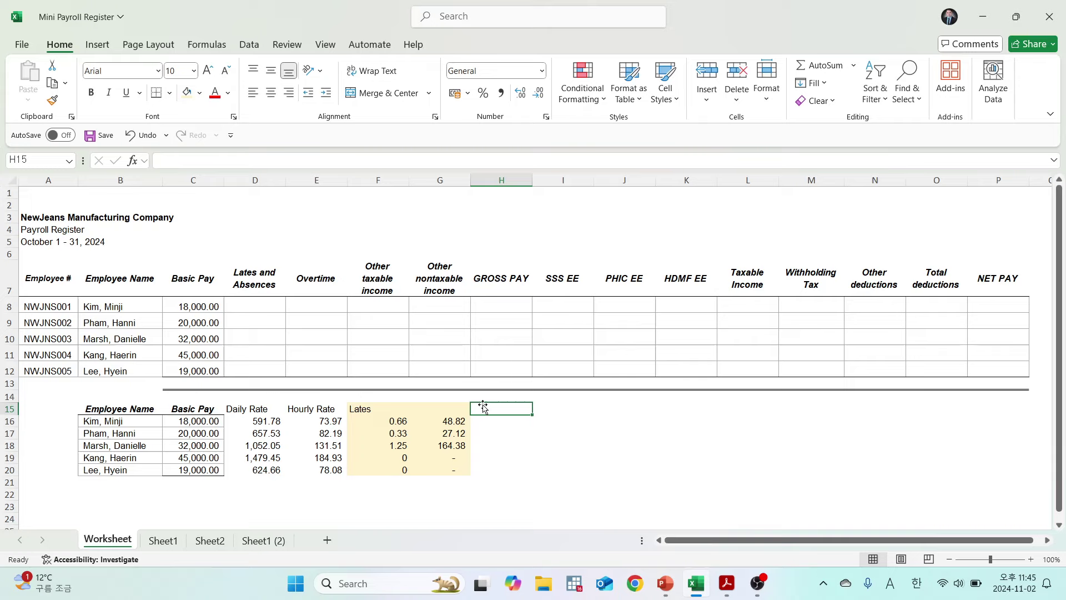
{"action": "type", "text": "Absen"}
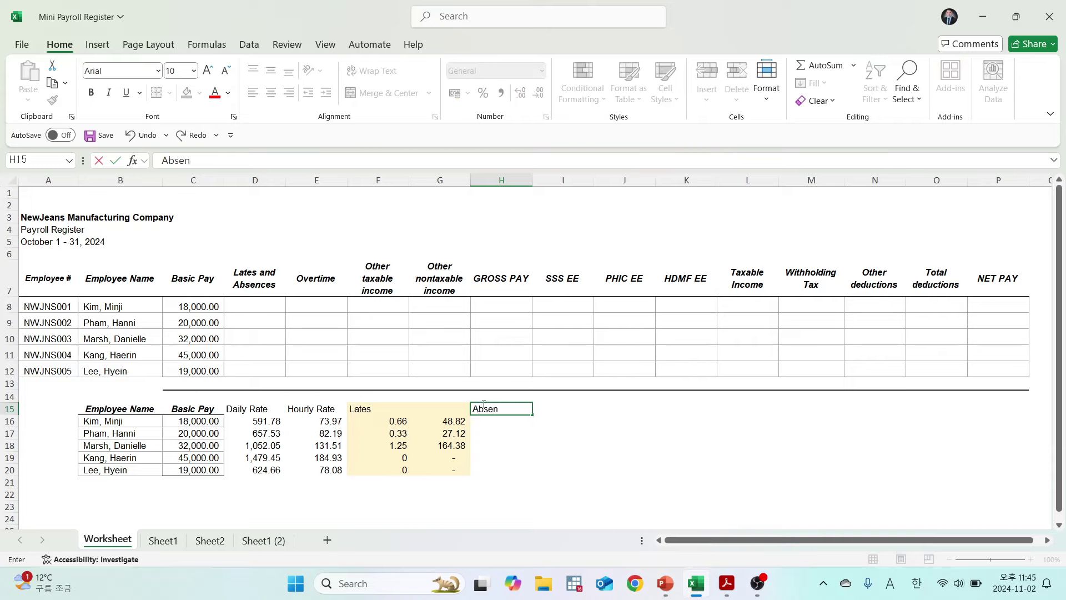
{"action": "type", "text": "ces"}
{"action": "key", "text": "Return"}
Check the absences in the workshop PDF and enter 0 in H16 for the first employee.
{"action": "key", "text": "alt+Tab"}
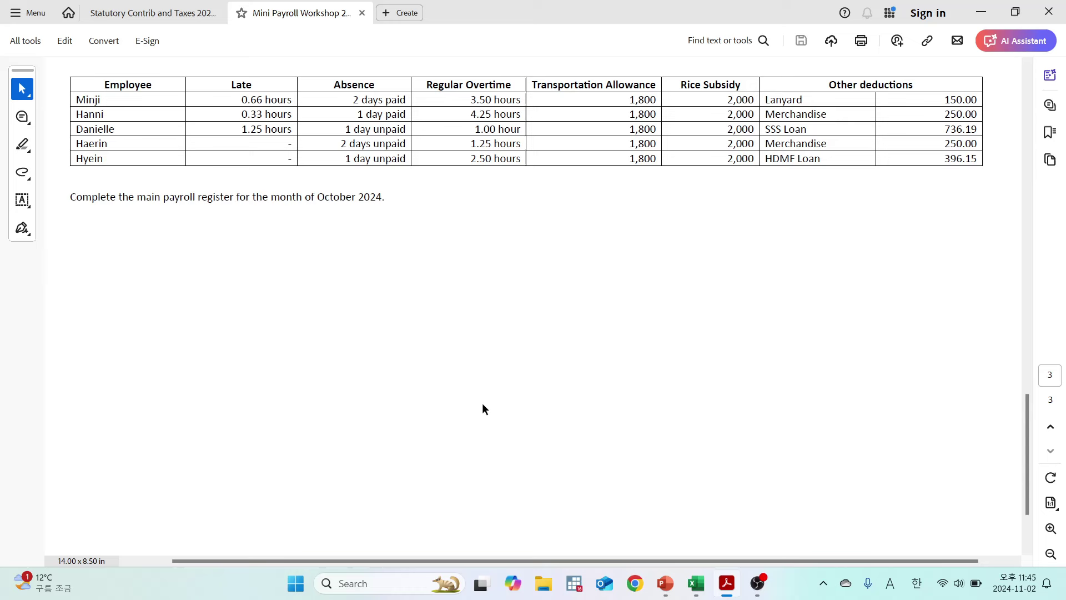
{"action": "key", "text": "alt+Tab"}
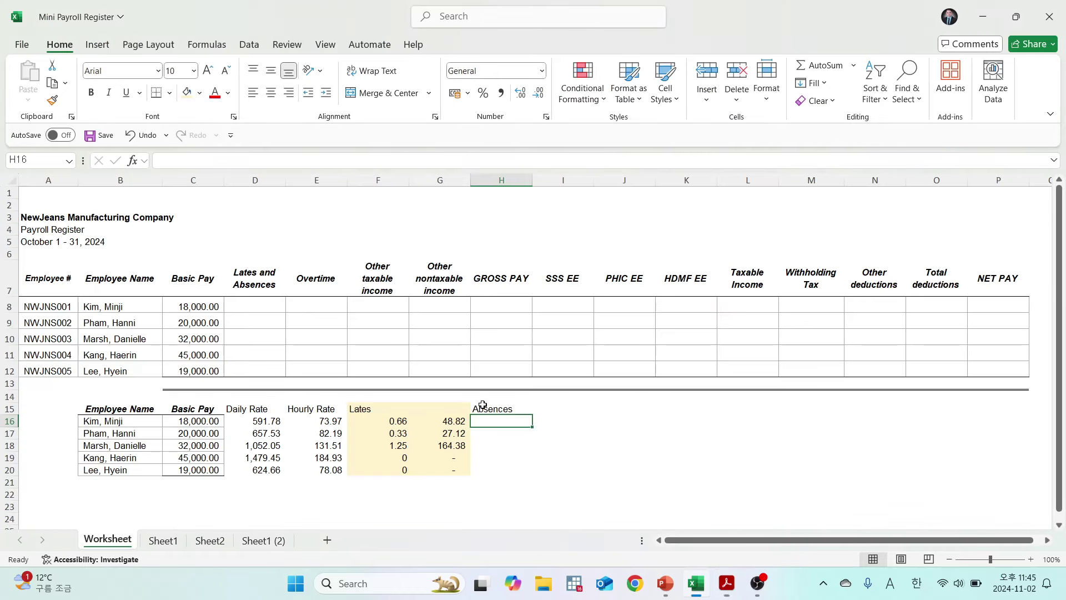
{"action": "type", "text": "0"}
{"action": "key", "text": "Return"}
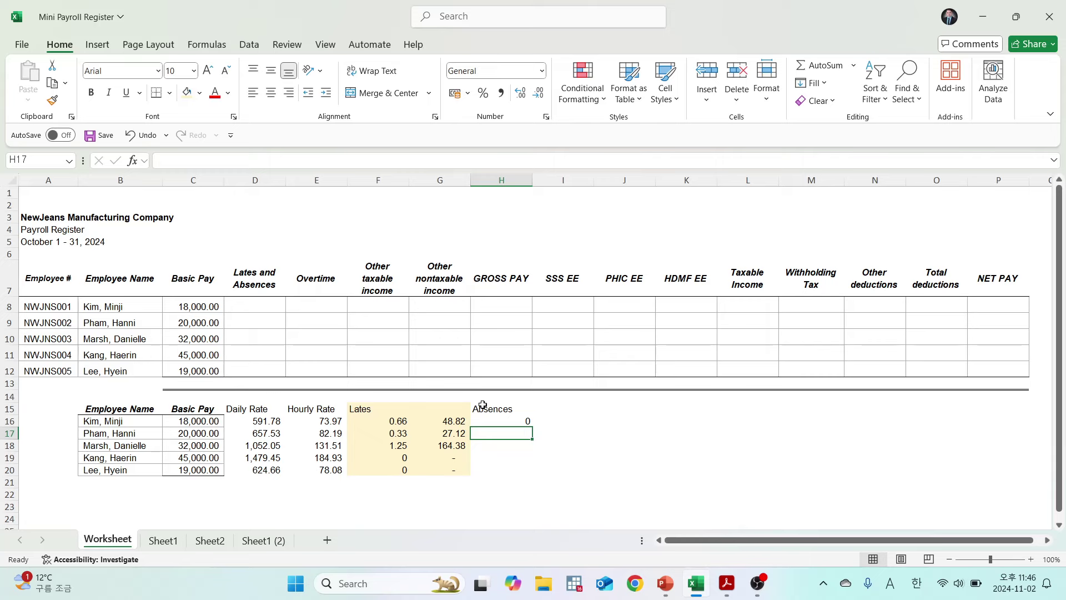
Check the absences in the workshop PDF and enter 0 in H17 and 1 in H18.
{"action": "key", "text": "alt+Tab"}
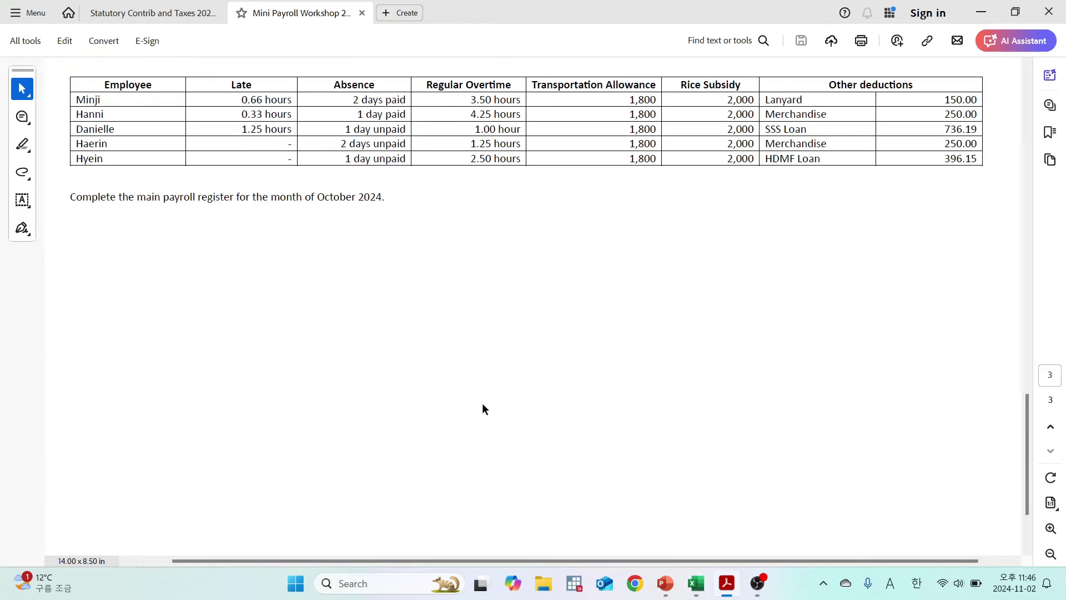
{"action": "key", "text": "alt+Tab"}
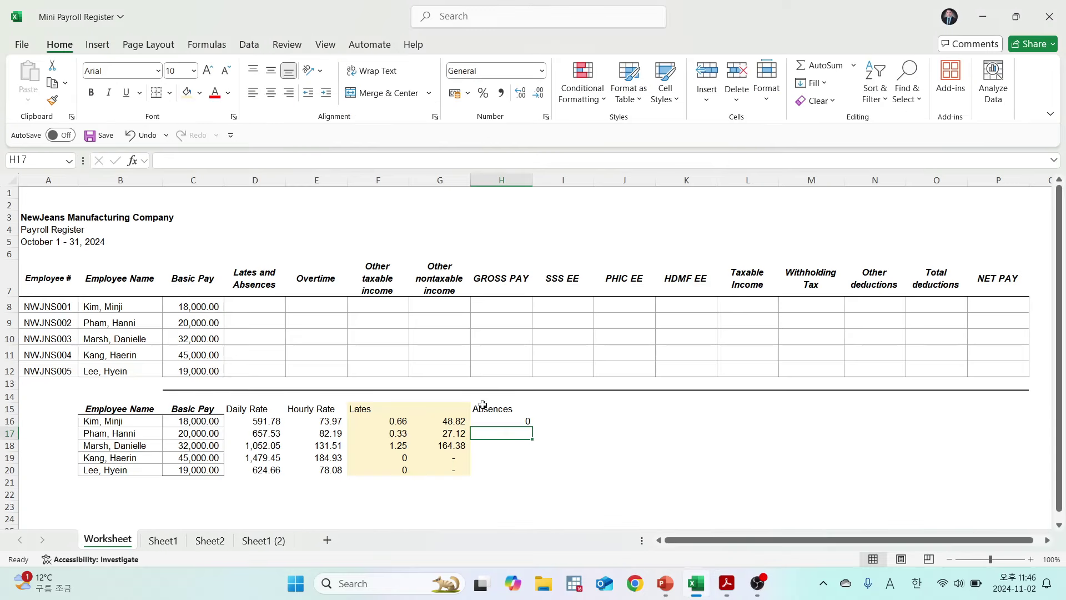
{"action": "key", "text": "alt+Tab"}
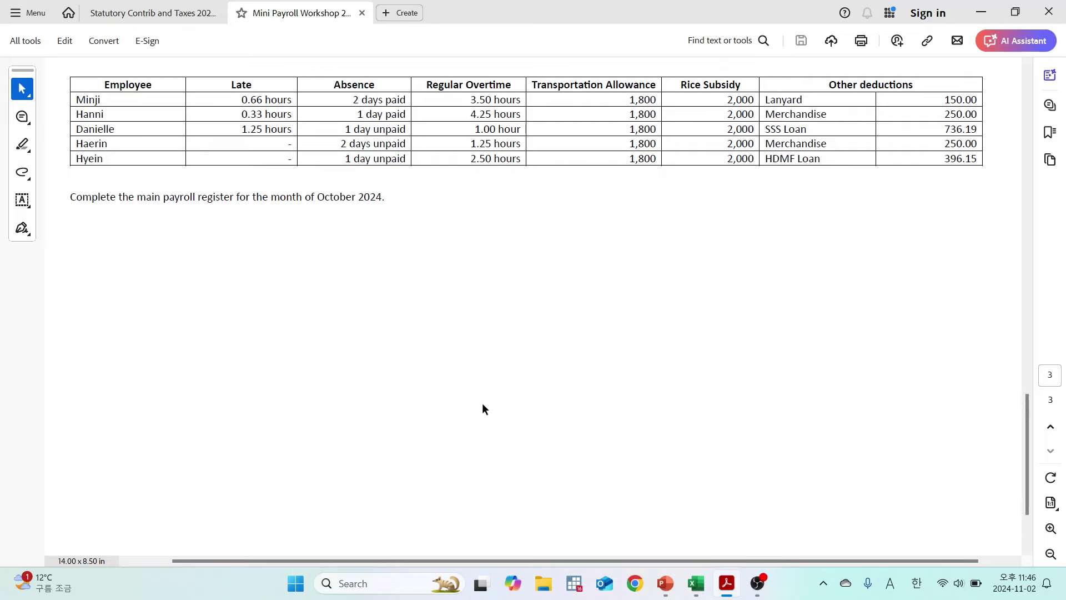
{"action": "key", "text": "alt+Tab"}
{"action": "type", "text": "1"}
{"action": "key", "text": "Return"}
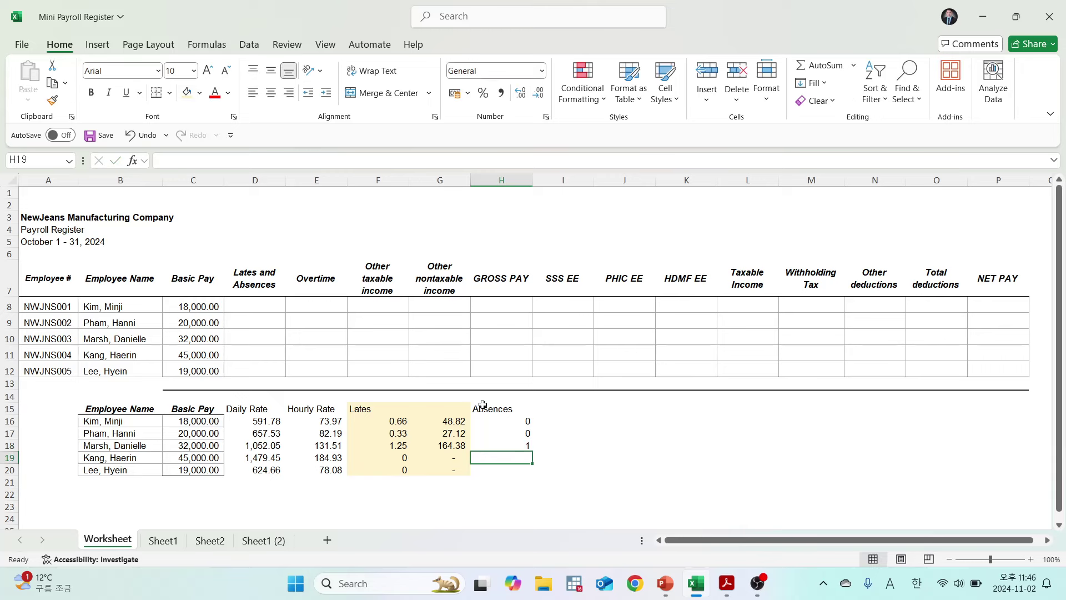
Check the unpaid absences of the last two employees in the PDF and enter 2 in H19 and 1 in H20.
{"action": "key", "text": "alt+Tab"}
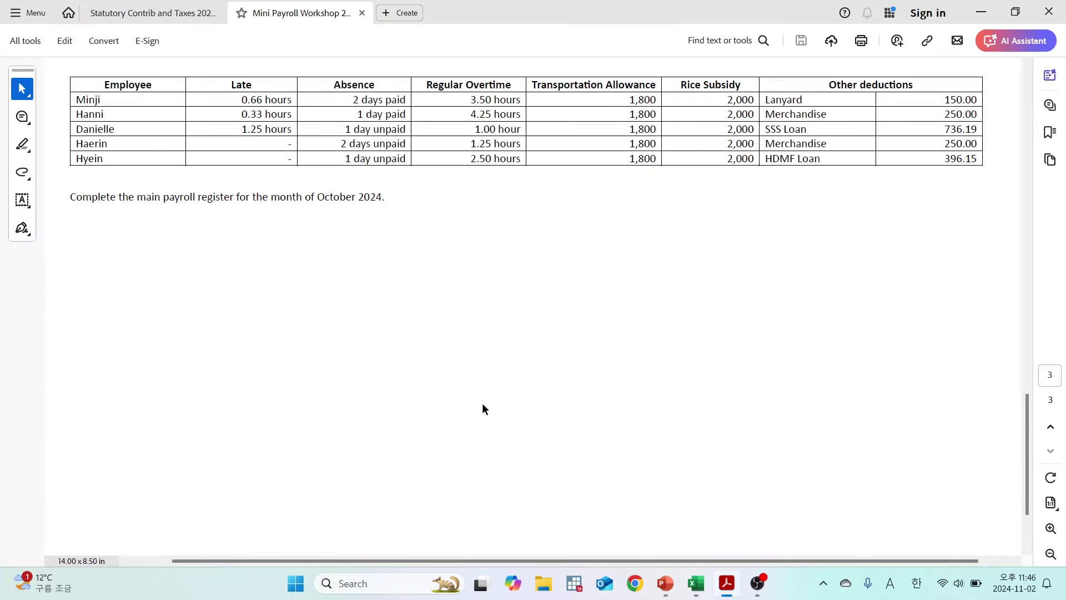
{"action": "key", "text": "alt+Tab"}
{"action": "type", "text": "2"}
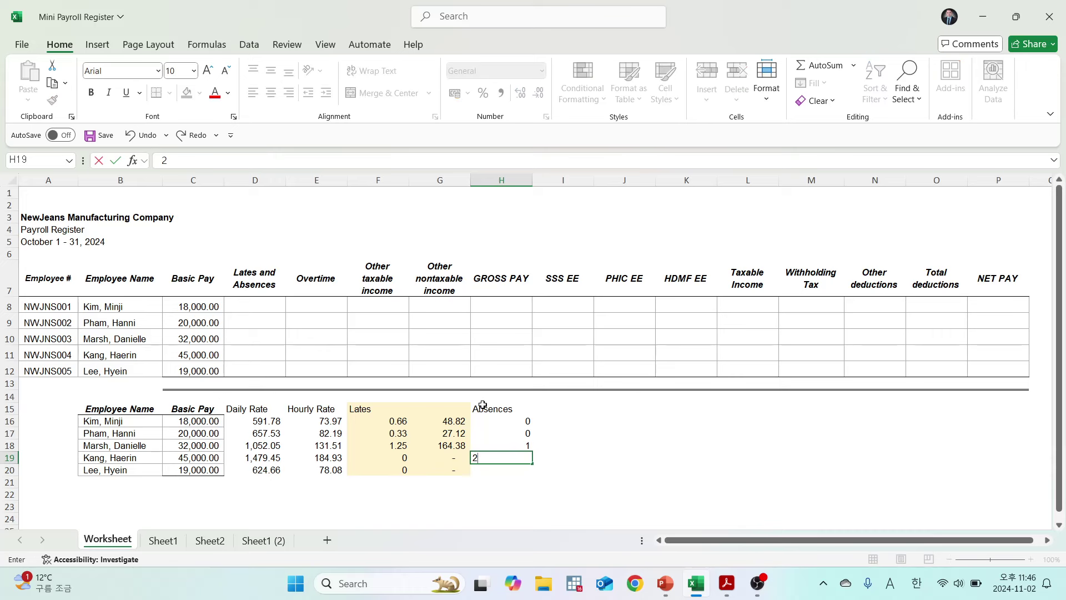
{"action": "key", "text": "Return"}
{"action": "key", "text": "alt+Tab"}
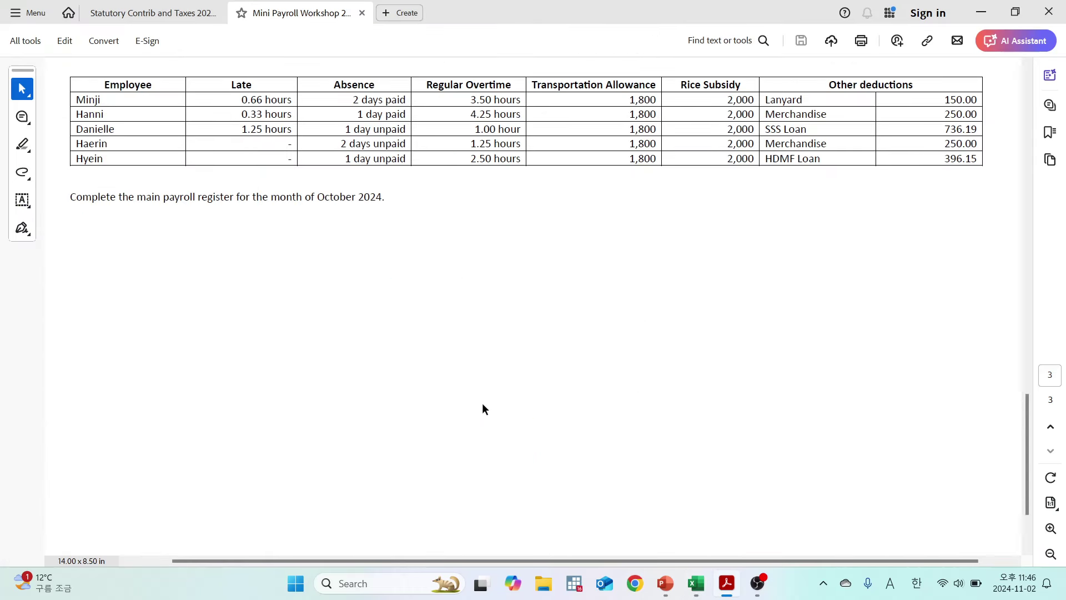
{"action": "key", "text": "alt+Tab"}
{"action": "type", "text": "1"}
{"action": "key", "text": "Return"}
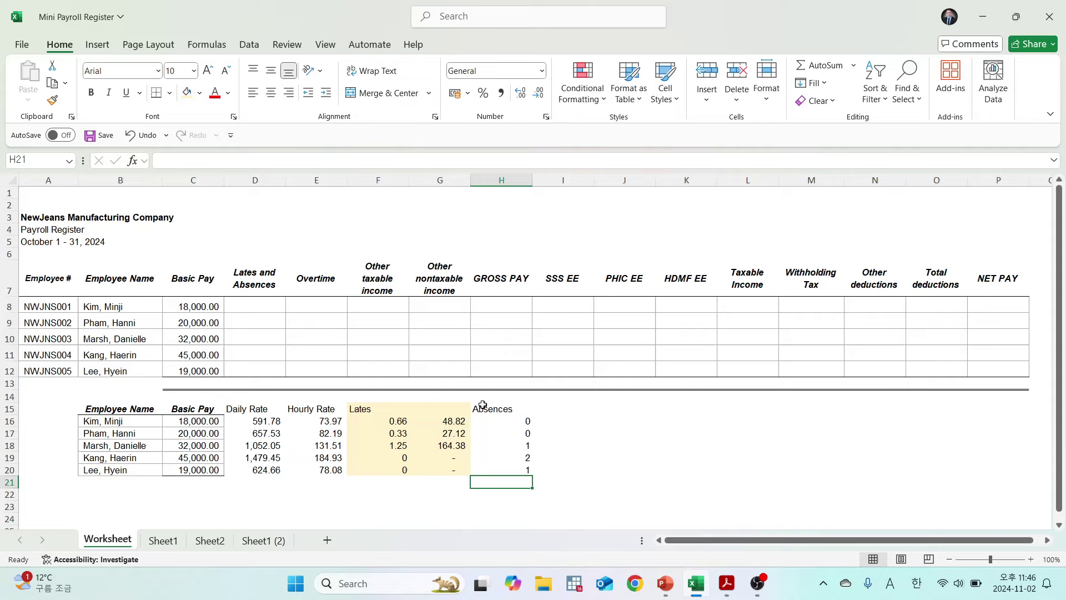
Review the unpaid absence days entered in H16:H20.
{"action": "key", "text": "Up"}
{"action": "key", "text": "Up"}
{"action": "key", "text": "Up"}
{"action": "key", "text": "Up"}
{"action": "key", "text": "Up"}
{"action": "key", "text": "shift+Down"}
{"action": "key", "text": "shift+Down"}
{"action": "key", "text": "shift+Down"}
{"action": "key", "text": "shift+Down"}
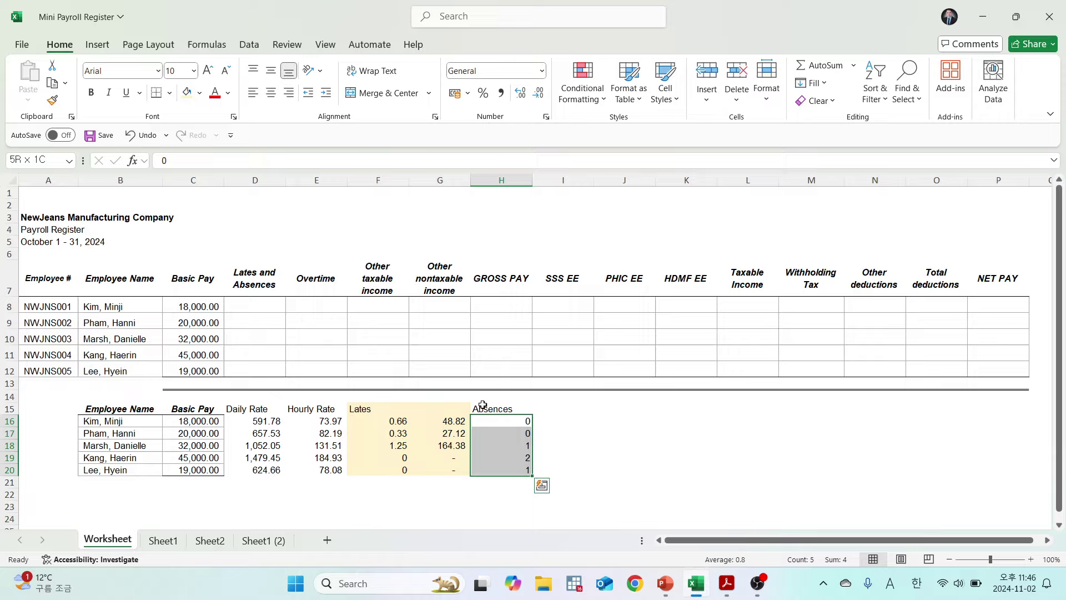
{"action": "key", "text": "Right"}
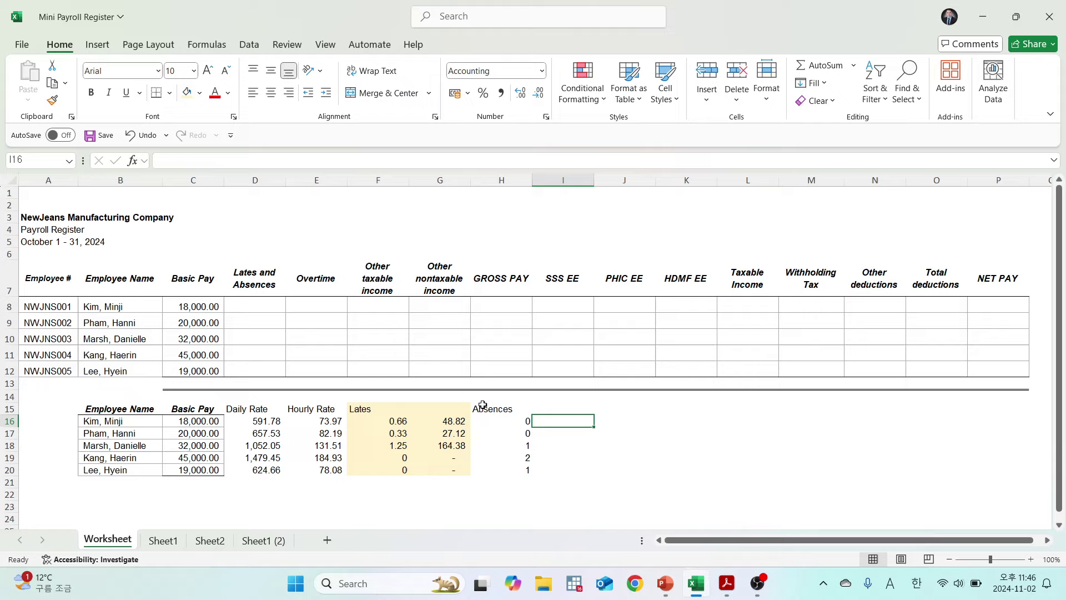
{"action": "key", "text": "Left"}
{"action": "key", "text": "Down"}
{"action": "key", "text": "Down"}
{"action": "key", "text": "Down"}
{"action": "key", "text": "Down"}
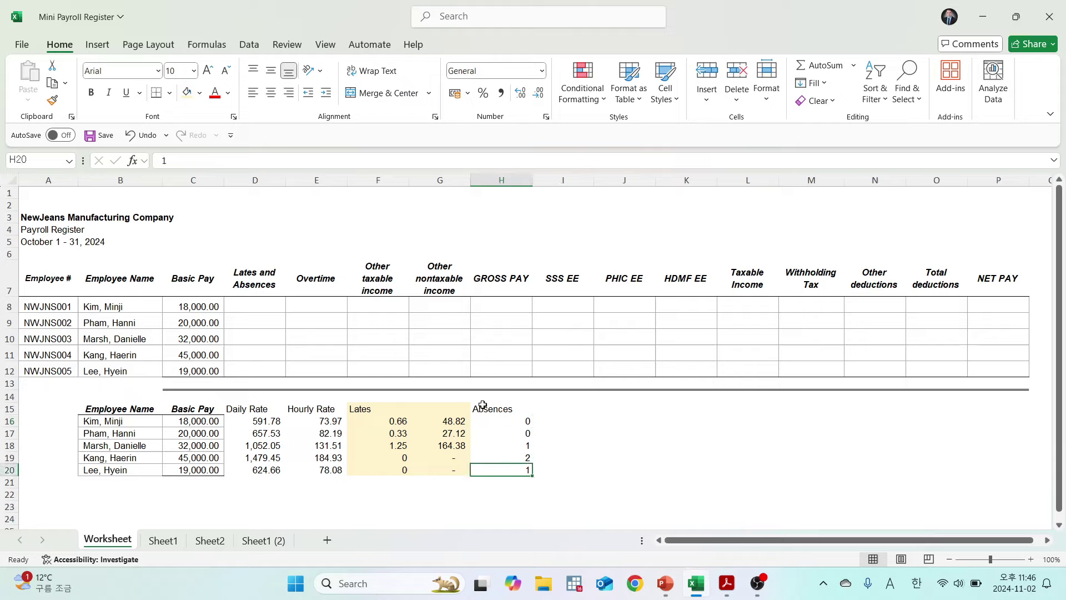
Compute the first employee's absences deduction in I16 with the formula =D16*H16.
{"action": "key", "text": "Up"}
{"action": "key", "text": "Up"}
{"action": "key", "text": "Up"}
{"action": "key", "text": "Up"}
{"action": "key", "text": "Right"}
{"action": "type", "text": "="}
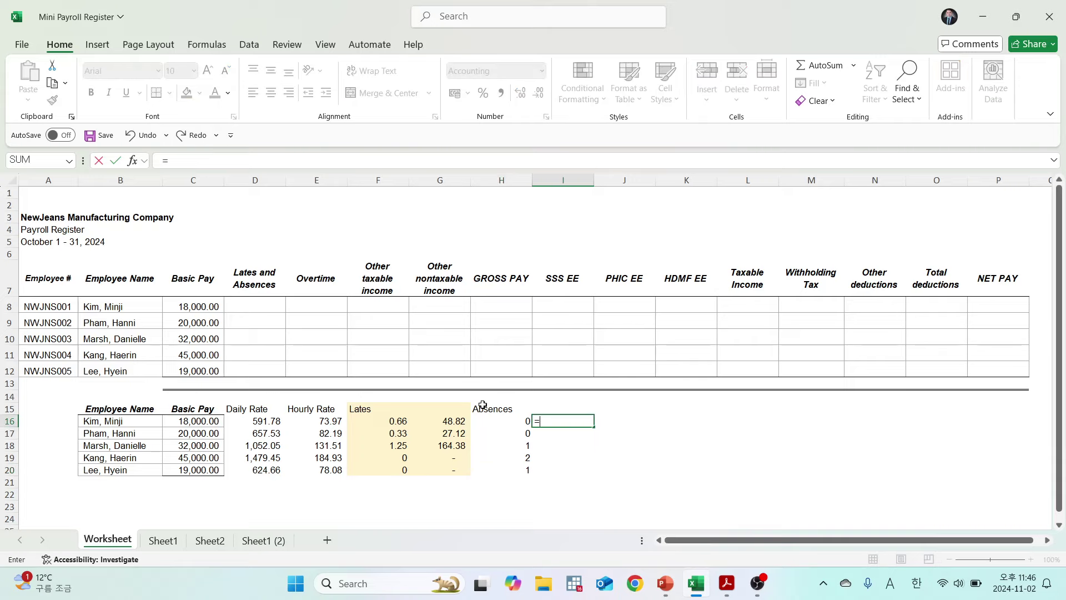
{"action": "key", "text": "Left"}
{"action": "key", "text": "Left"}
{"action": "key", "text": "Left"}
{"action": "key", "text": "Left"}
{"action": "key", "text": "Left"}
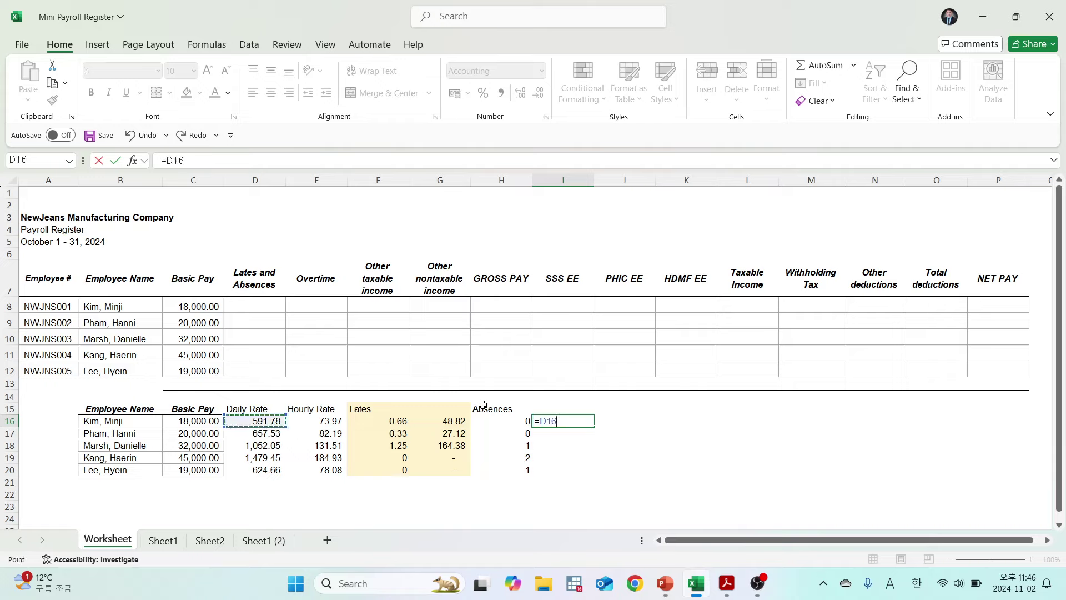
{"action": "type", "text": "*"}
{"action": "key", "text": "Left"}
{"action": "key", "text": "Return"}
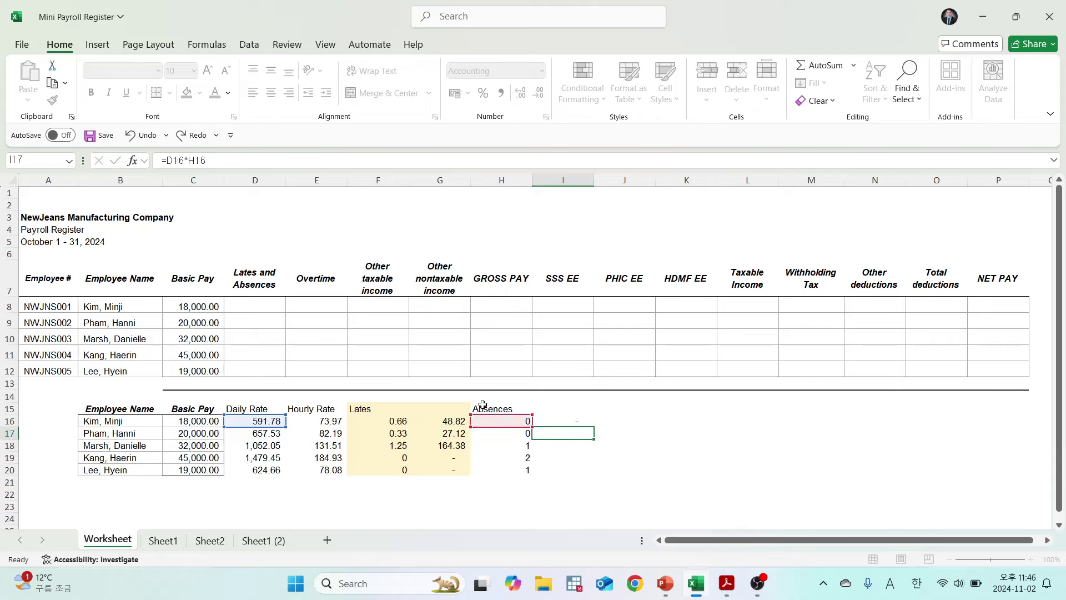
Compute the second employee's absences deduction in I17 with the formula =D17*H17.
{"action": "type", "text": "="}
{"action": "key", "text": "Left"}
{"action": "key", "text": "Left"}
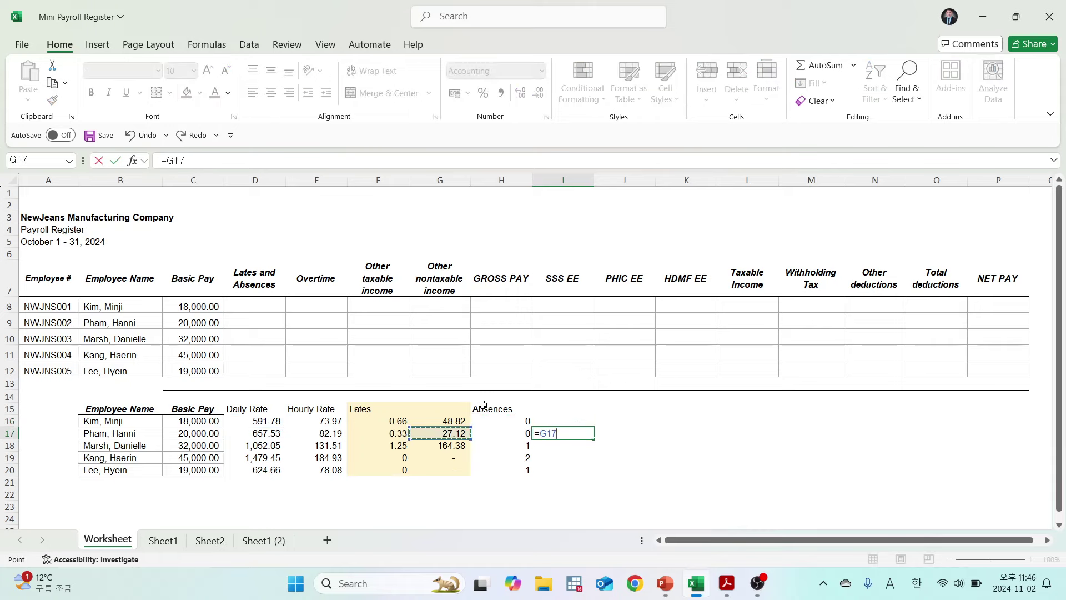
{"action": "key", "text": "Left"}
{"action": "key", "text": "Left"}
{"action": "key", "text": "Left"}
{"action": "type", "text": "*"}
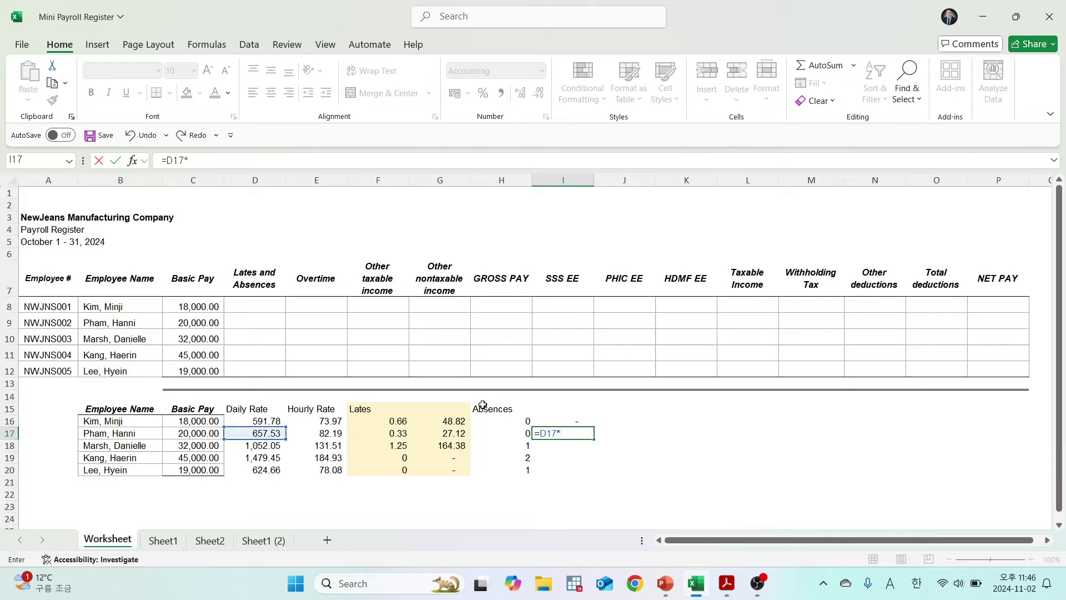
{"action": "key", "text": "Left"}
{"action": "key", "text": "Return"}
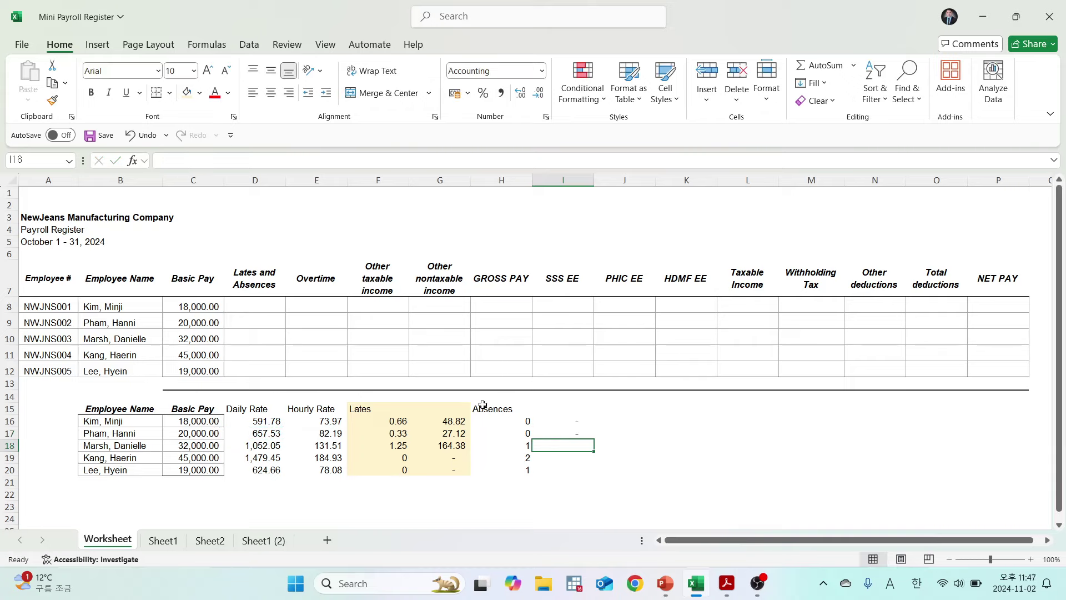
Compute the third employee's absences deduction in I18 with the formula =D18*H18.
{"action": "type", "text": "="}
{"action": "key", "text": "Left"}
{"action": "key", "text": "Left"}
{"action": "key", "text": "Left"}
{"action": "key", "text": "Left"}
{"action": "key", "text": "Left"}
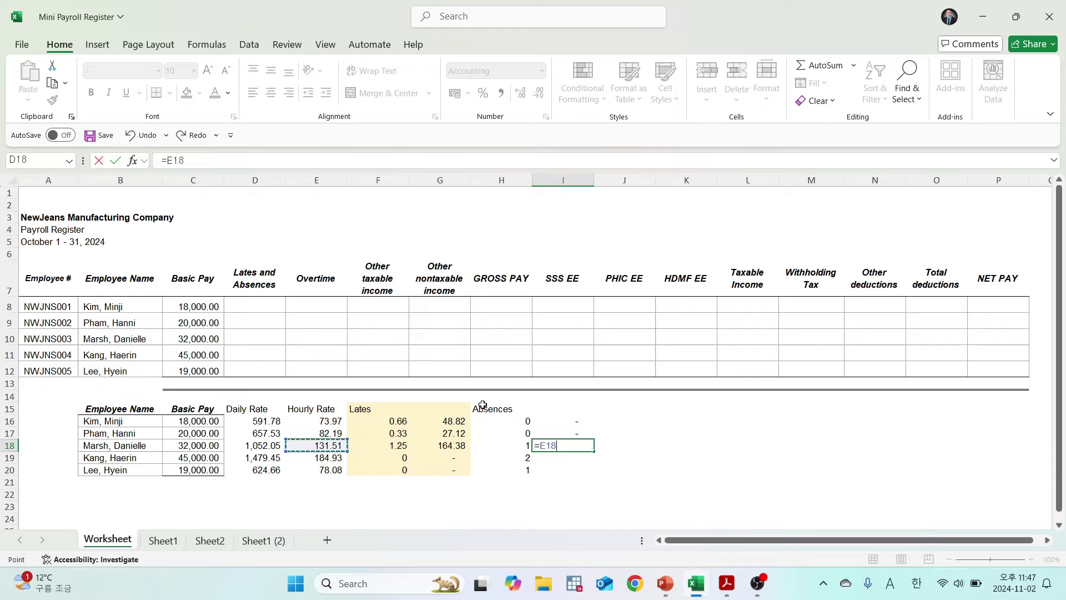
{"action": "type", "text": "*"}
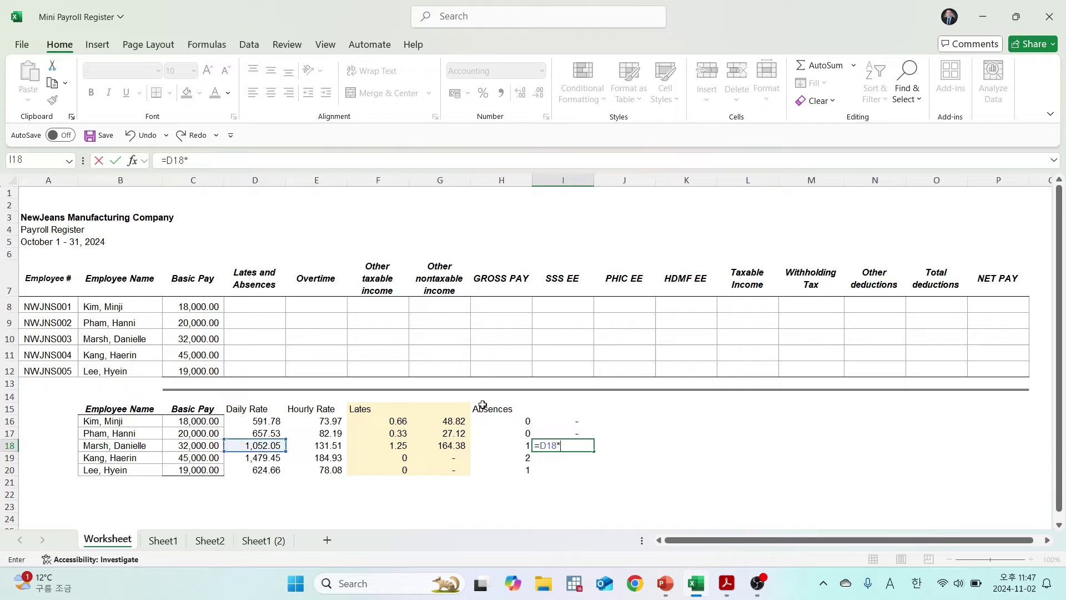
{"action": "key", "text": "Left"}
{"action": "key", "text": "Return"}
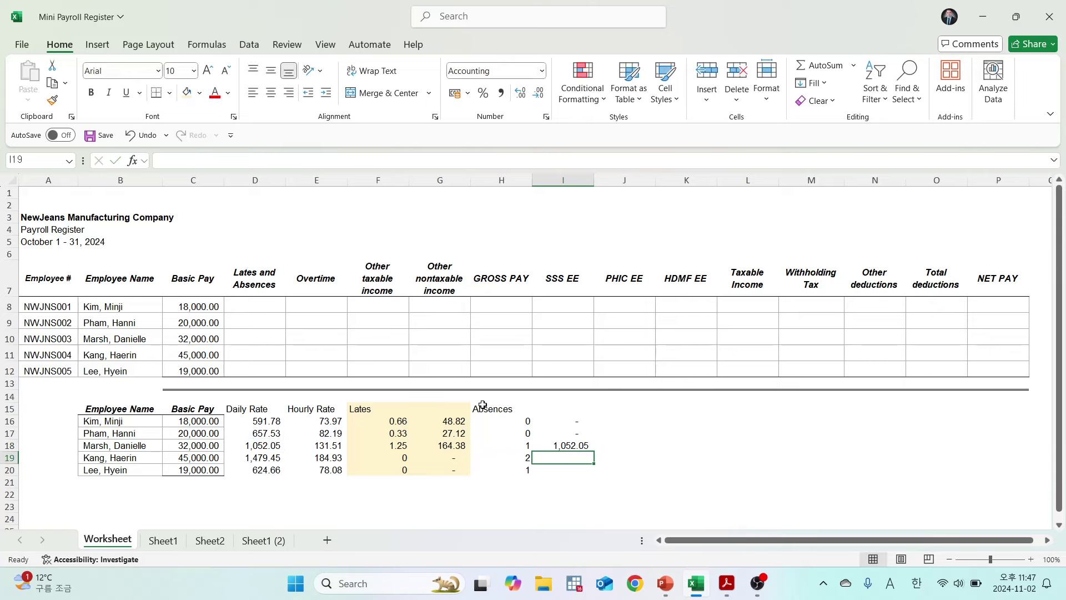
Compute the fourth employee's absences deduction in I19 with the formula =D19*H19.
{"action": "type", "text": "="}
{"action": "key", "text": "Left"}
{"action": "key", "text": "Left"}
{"action": "key", "text": "Left"}
{"action": "key", "text": "Left"}
{"action": "key", "text": "Left"}
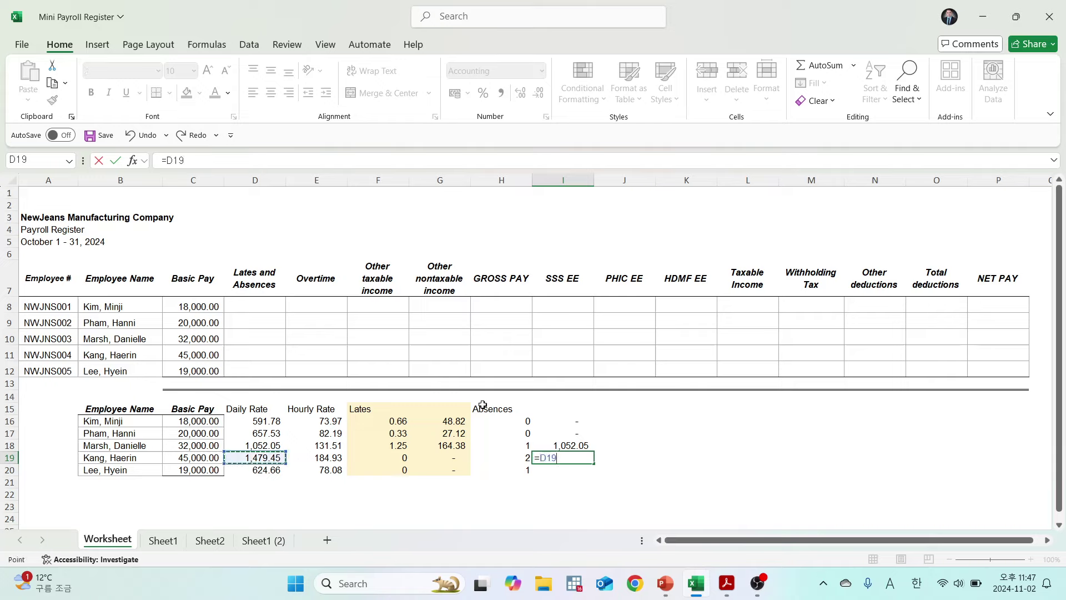
{"action": "type", "text": "*"}
{"action": "key", "text": "Left"}
{"action": "key", "text": "Return"}
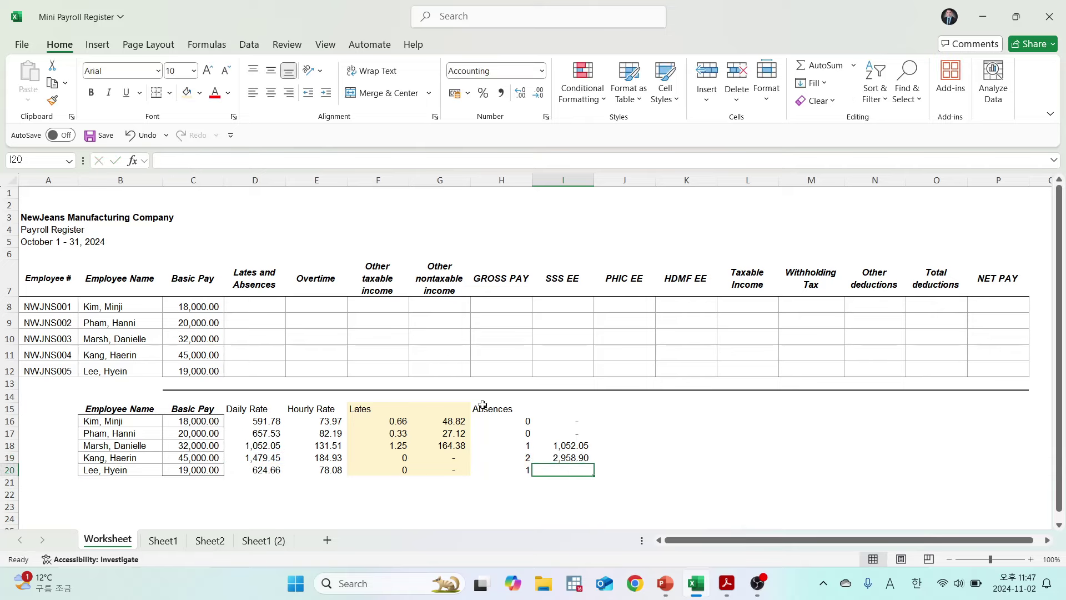
Compute the fifth employee's absences deduction in I20 with the formula =D20*H20.
{"action": "type", "text": "="}
{"action": "key", "text": "Left"}
{"action": "key", "text": "Left"}
{"action": "key", "text": "Left"}
{"action": "key", "text": "Left"}
{"action": "key", "text": "Left"}
{"action": "key", "text": "Left"}
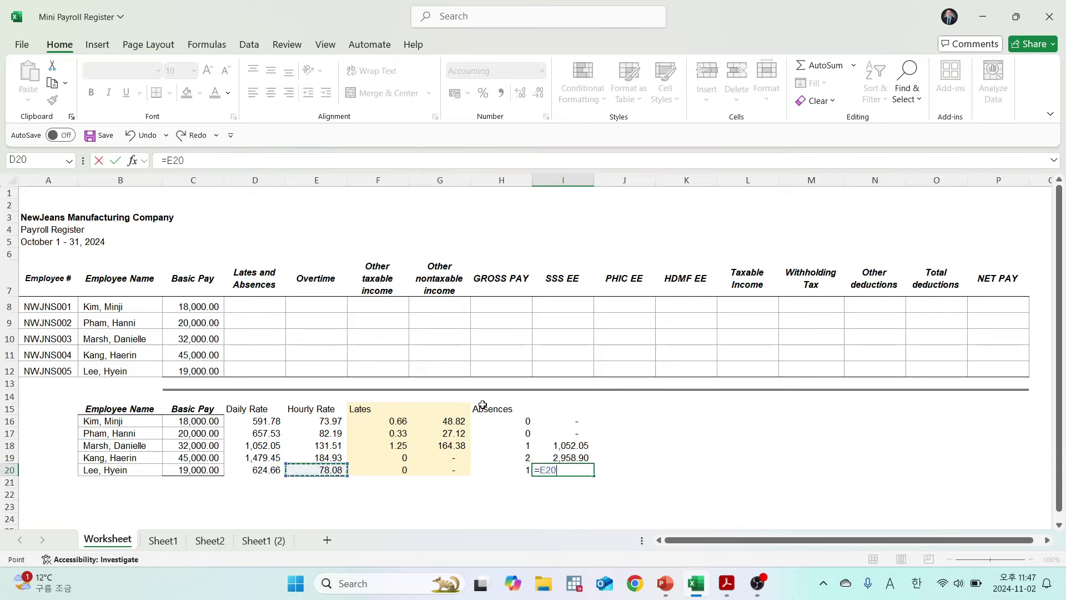
{"action": "key", "text": "Right"}
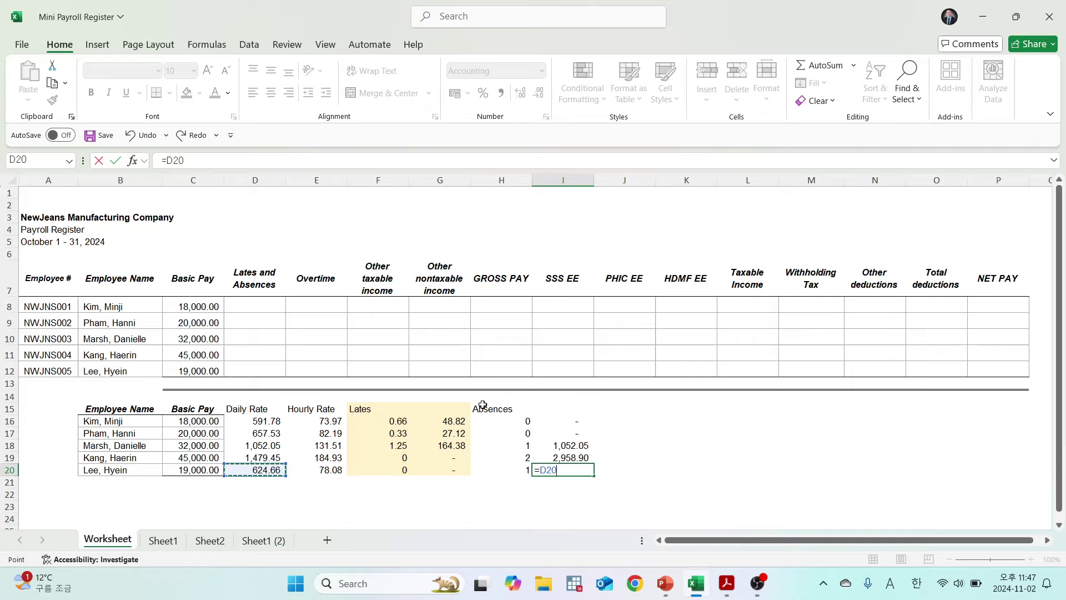
{"action": "type", "text": "*"}
{"action": "key", "text": "Left"}
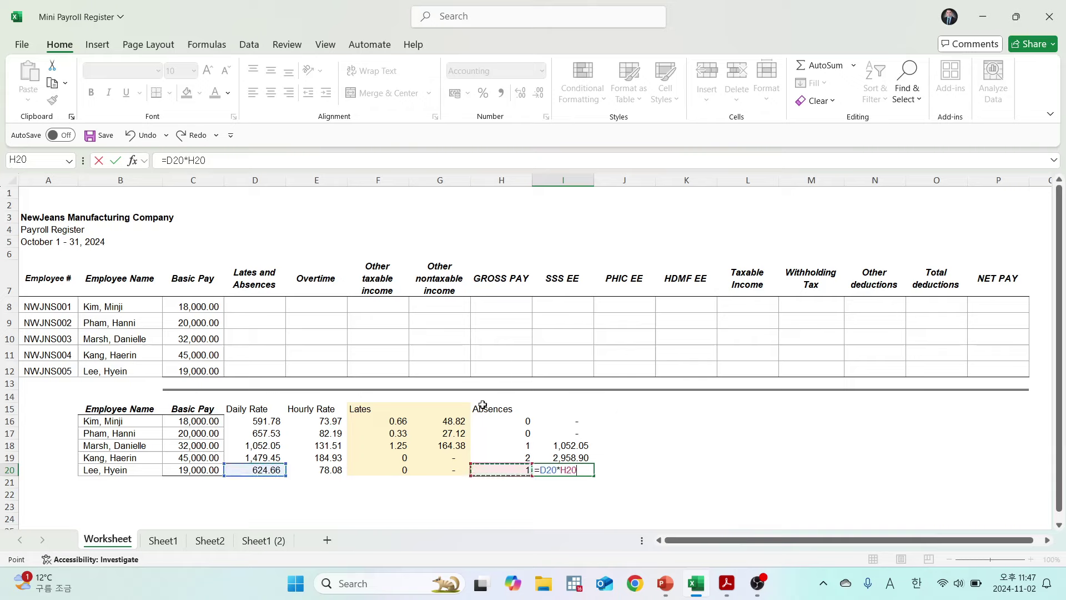
{"action": "key", "text": "Return"}
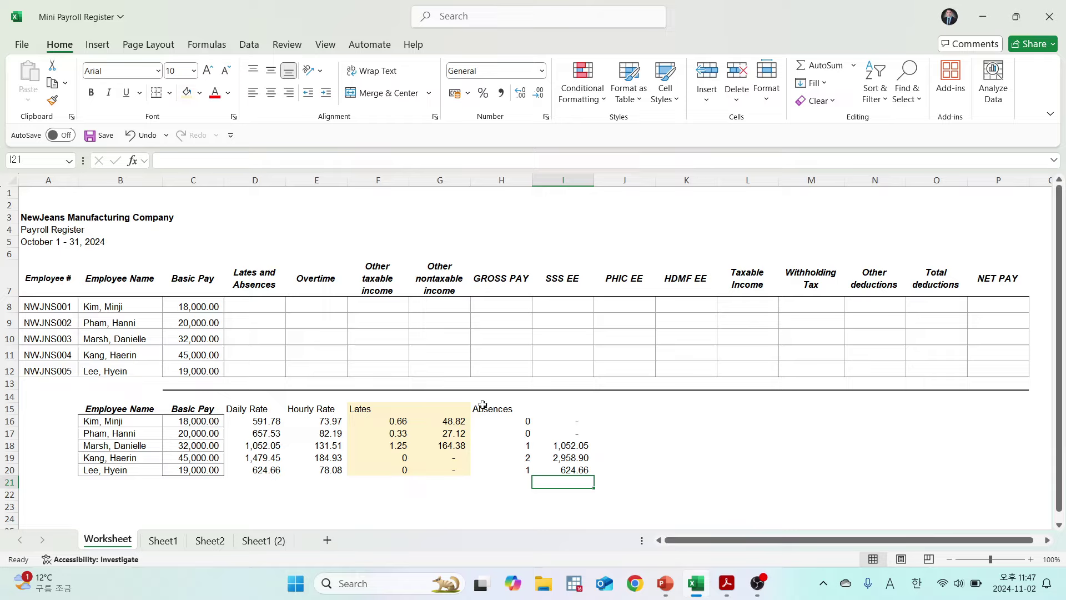
Shade the Absences block H15:I20 light gold and make the deduction amounts in G16:G20 and I16:I20 bold.
{"action": "left_click_drag", "start_coordinate": [482, 405], "coordinate": [572, 470]}
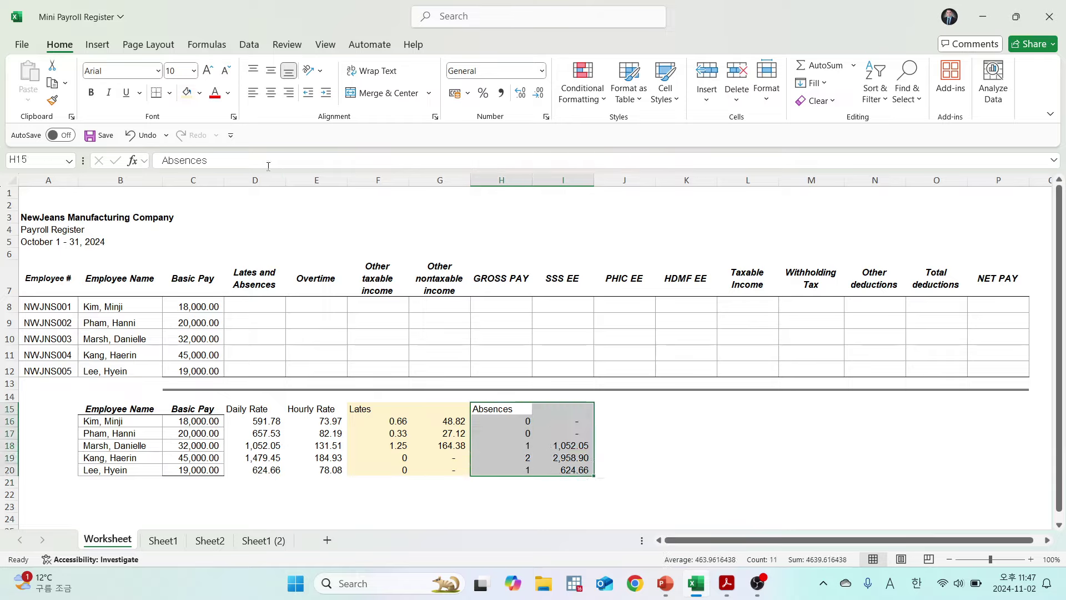
{"action": "left_click", "coordinate": [187, 98]}
{"action": "left_click_drag", "start_coordinate": [452, 421], "coordinate": [447, 470]}
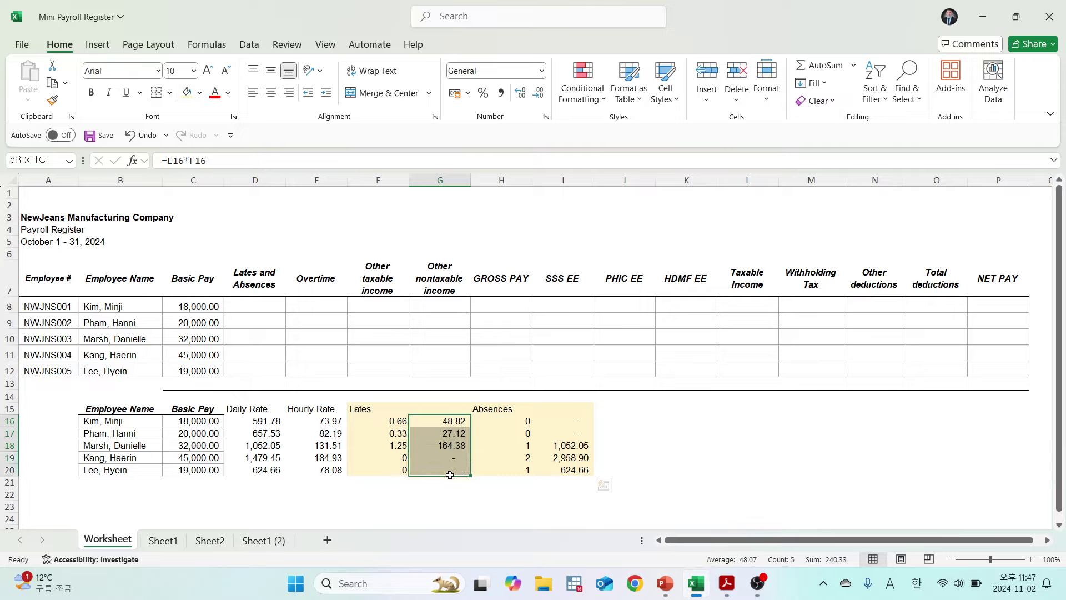
{"action": "left_click", "coordinate": [92, 93]}
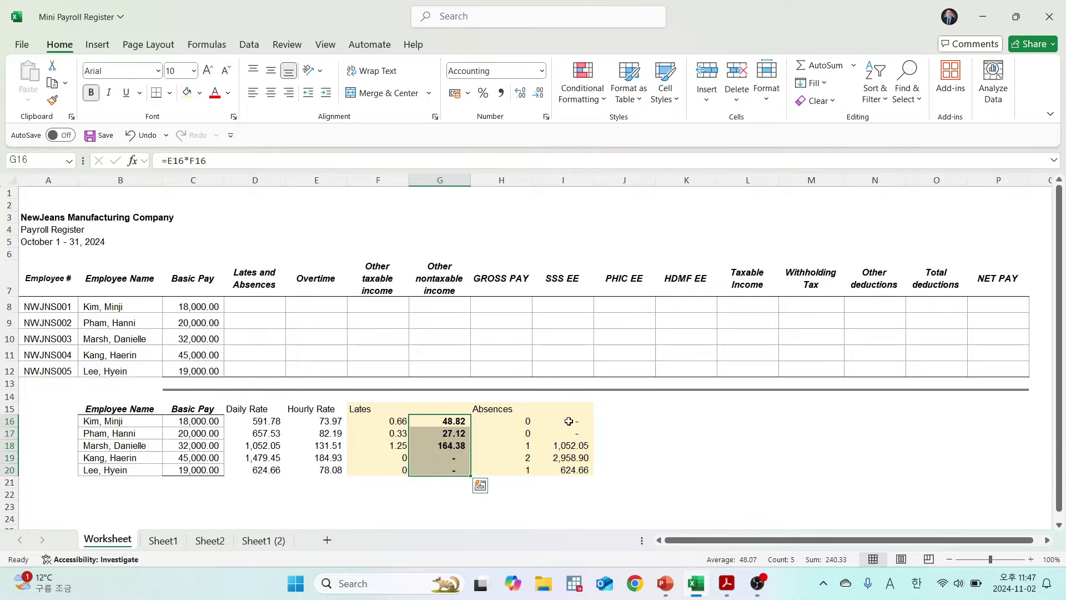
{"action": "left_click_drag", "start_coordinate": [566, 420], "coordinate": [567, 473]}
{"action": "left_click", "coordinate": [91, 93]}
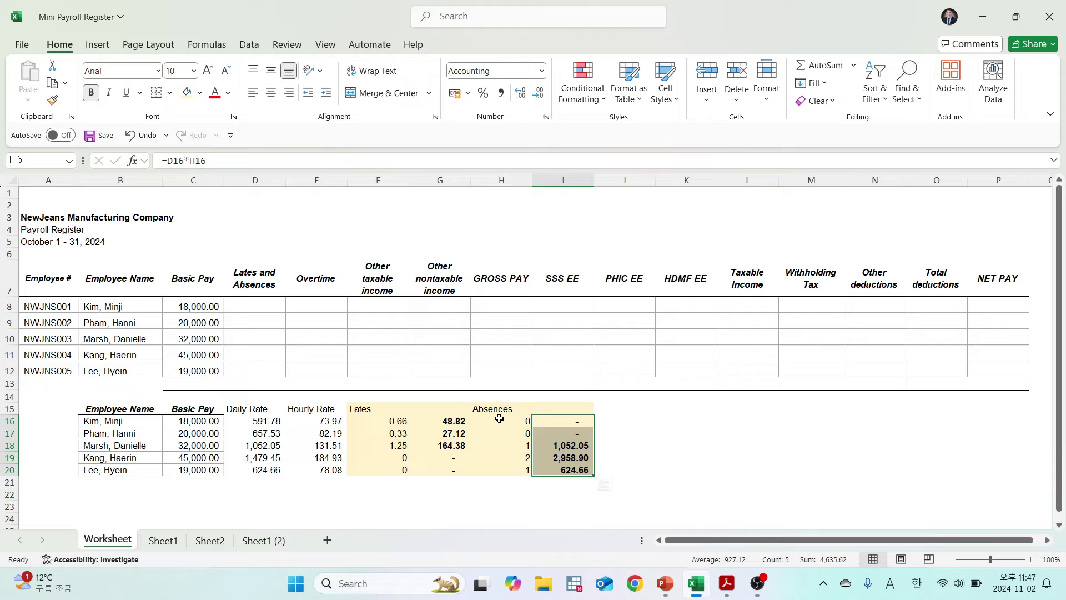
Add the column header "L&A" in J15, beside the shaded Absences block.
{"action": "left_click", "coordinate": [609, 407]}
{"action": "type", "text": "L&A"}
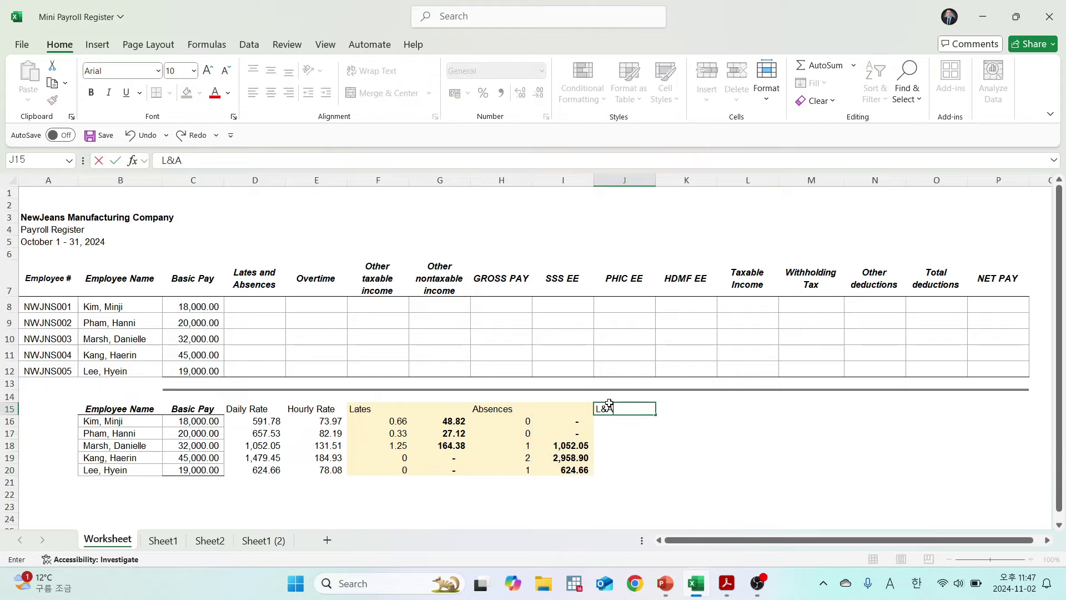
{"action": "key", "text": "Return"}
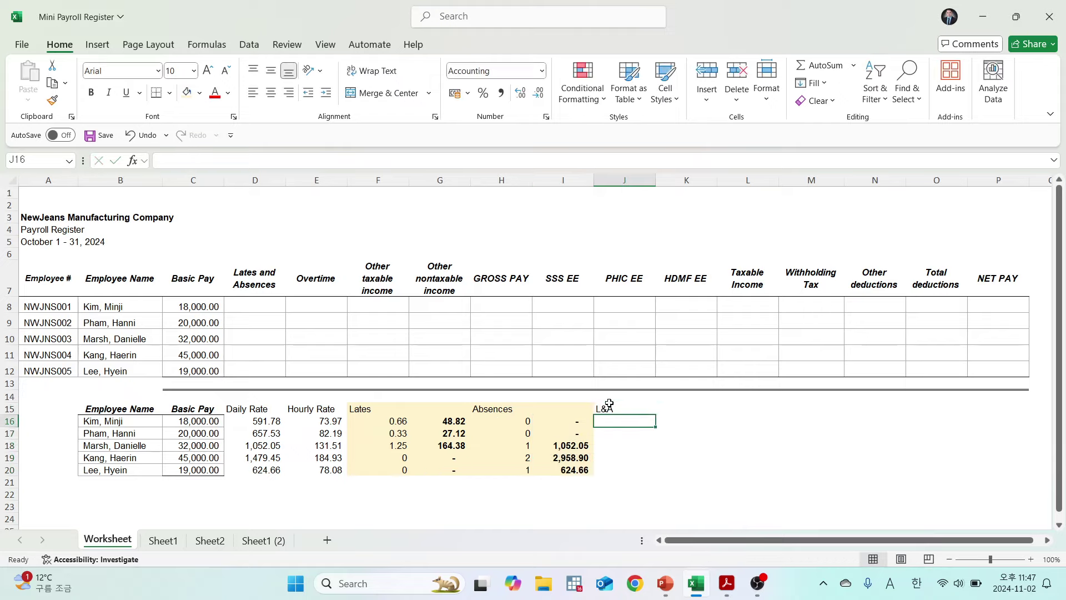
Add up the first employee's lates and absences deductions in J16 with the formula =G16+I16.
{"action": "type", "text": "="}
{"action": "key", "text": "Left"}
{"action": "key", "text": "Left"}
{"action": "key", "text": "Left"}
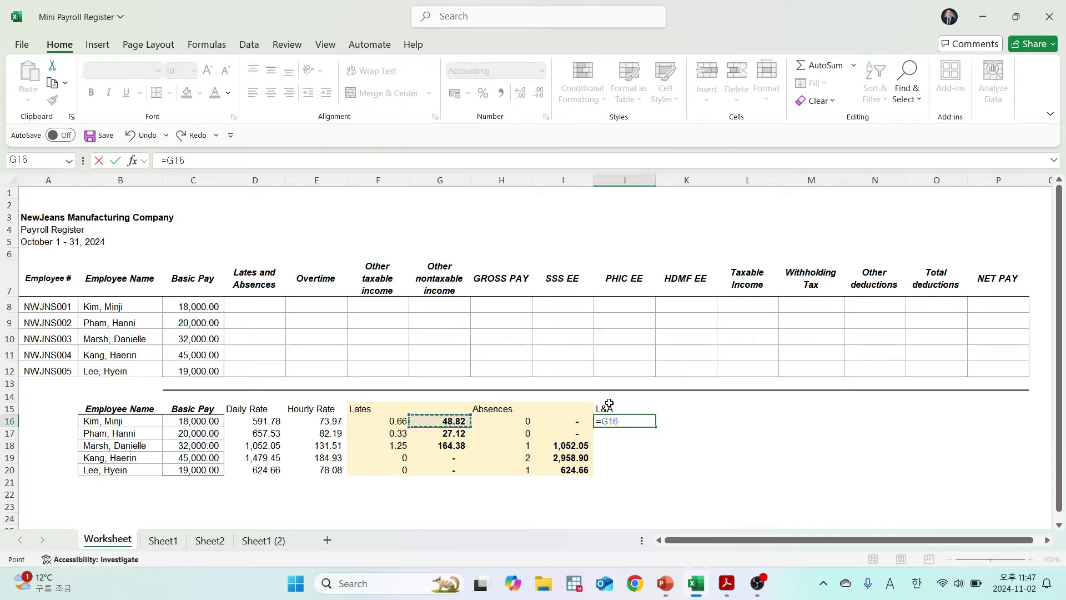
{"action": "type", "text": "+"}
{"action": "key", "text": "Left"}
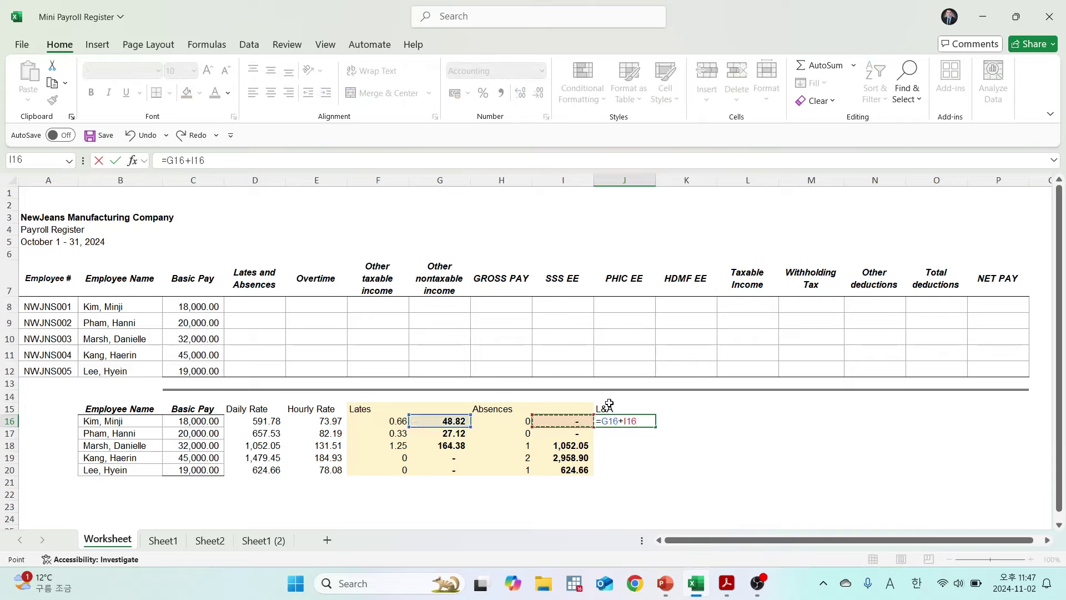
{"action": "key", "text": "Return"}
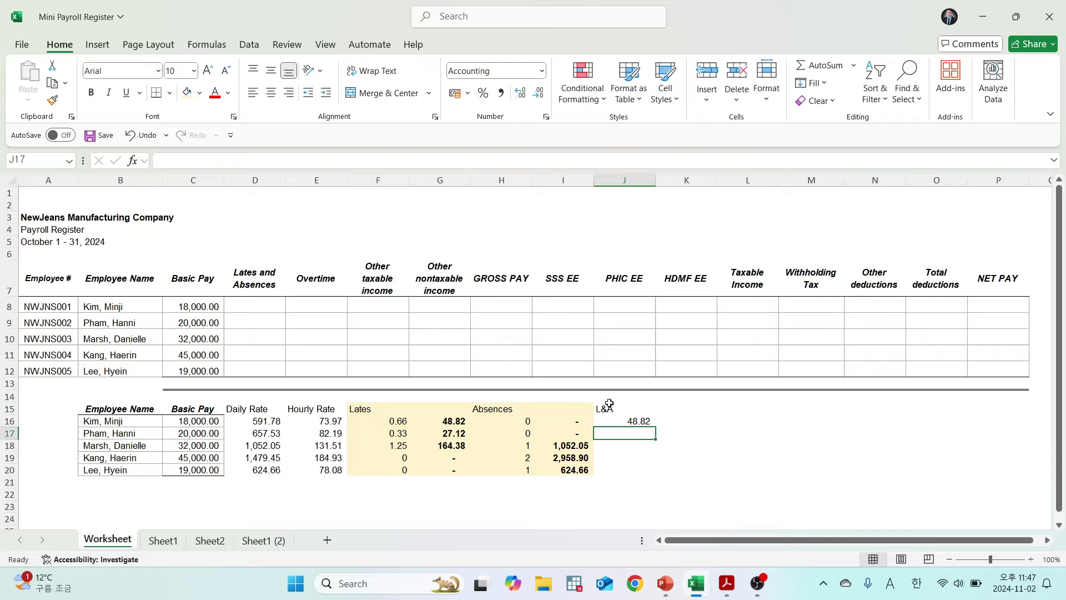
Add up the second employee's lates and absences deductions in J17 with the formula =G17+I17.
{"action": "type", "text": "="}
{"action": "key", "text": "Left"}
{"action": "key", "text": "Left"}
{"action": "key", "text": "Left"}
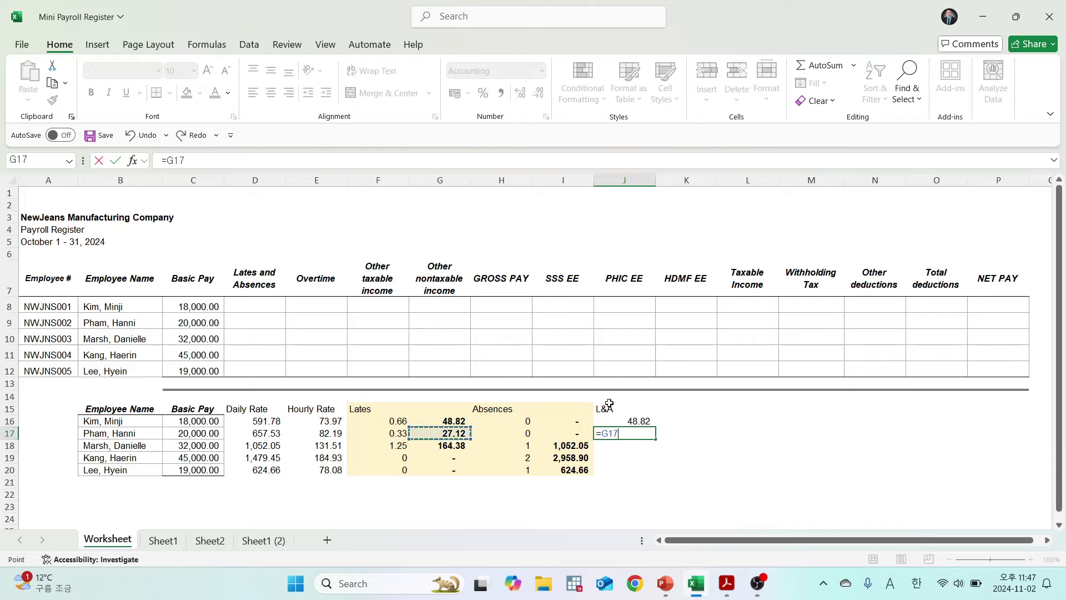
{"action": "type", "text": "+"}
{"action": "key", "text": "Left"}
{"action": "key", "text": "Return"}
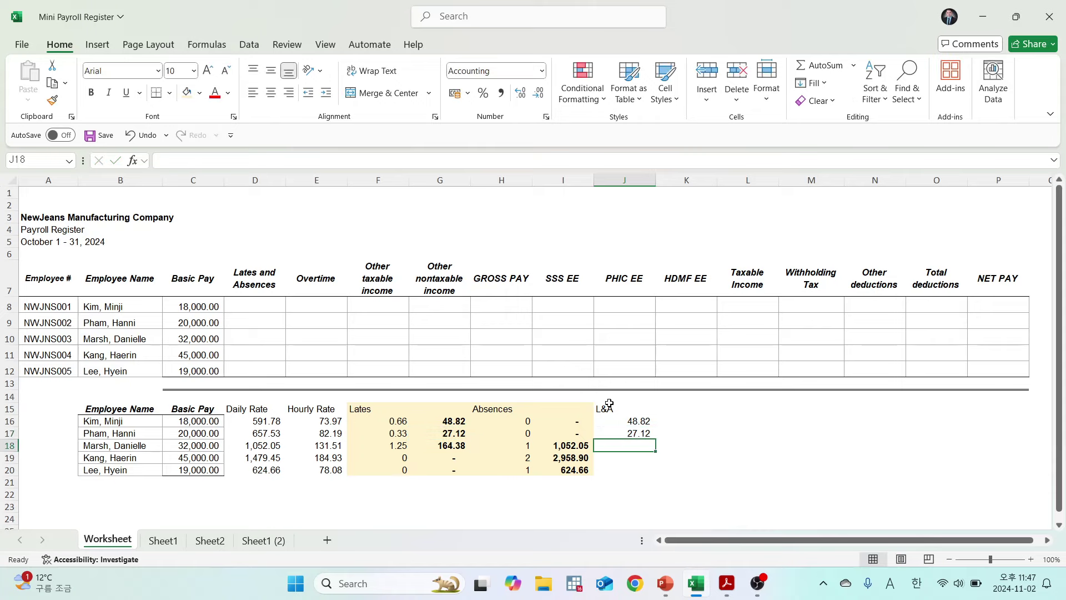
Add up the third employee's lates and absences deductions in J18 with the formula =G18+I18.
{"action": "type", "text": "="}
{"action": "key", "text": "Left"}
{"action": "key", "text": "Left"}
{"action": "key", "text": "Left"}
{"action": "type", "text": "+"}
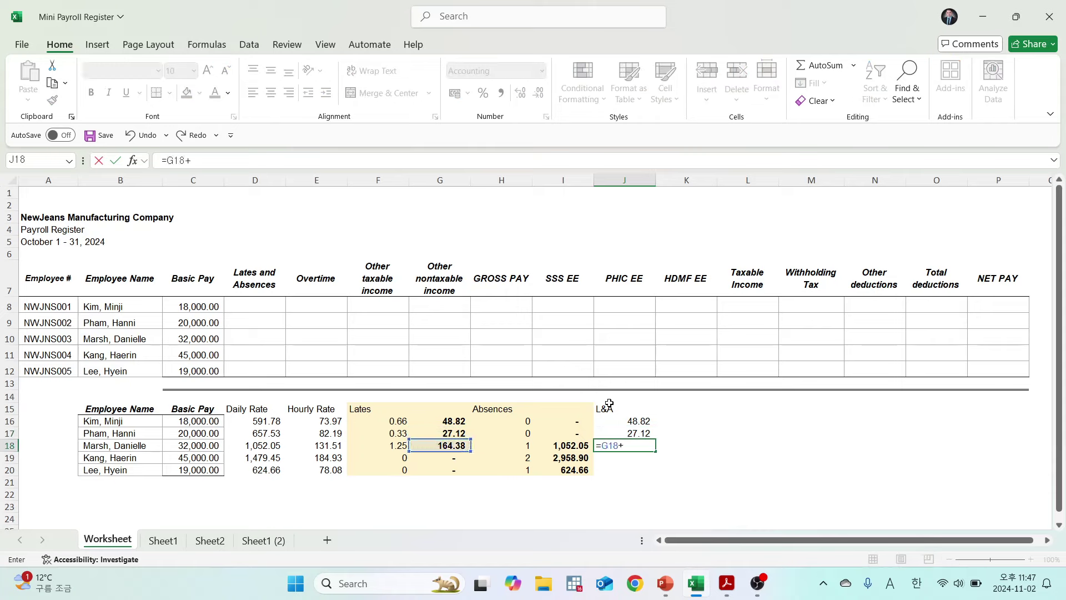
{"action": "key", "text": "Left"}
{"action": "key", "text": "Return"}
Add up the fourth employee's lates and absences deductions in J19 with the formula =G19+I19.
{"action": "type", "text": "="}
{"action": "key", "text": "Left"}
{"action": "key", "text": "Left"}
{"action": "key", "text": "Left"}
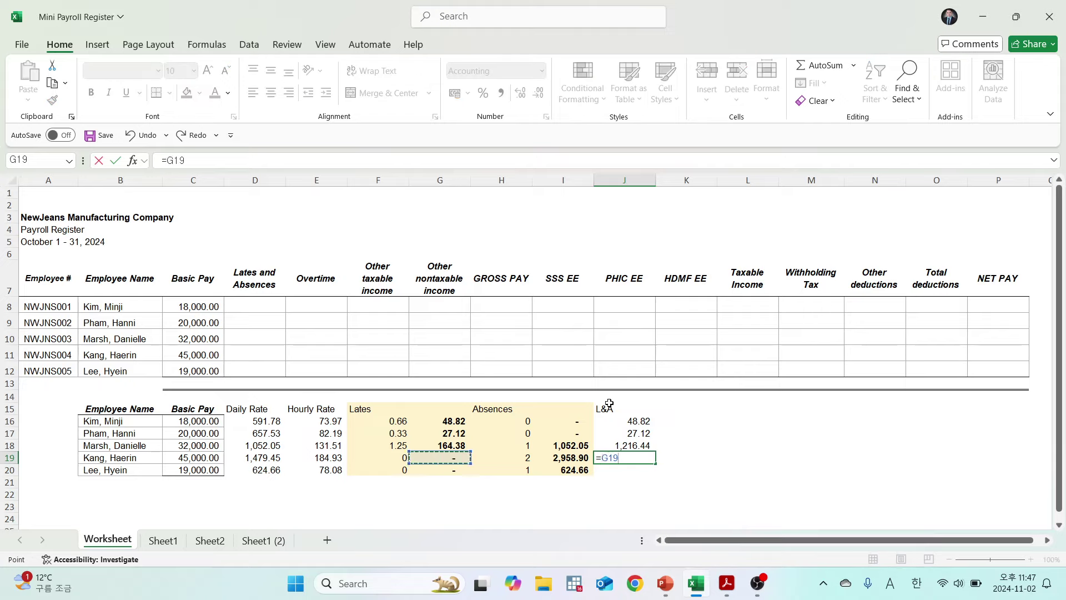
{"action": "type", "text": "+"}
{"action": "key", "text": "Left"}
{"action": "key", "text": "Return"}
Add up the fifth employee's lates and absences deductions in J20 with the formula =G20+I20.
{"action": "type", "text": "="}
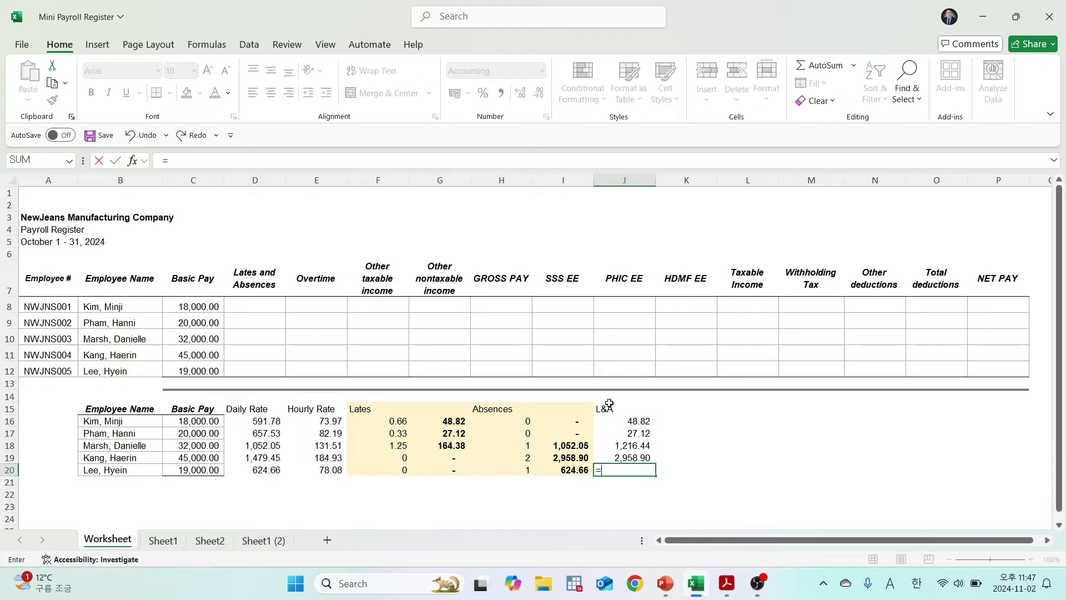
{"action": "key", "text": "Left"}
{"action": "key", "text": "Left"}
{"action": "key", "text": "Left"}
{"action": "type", "text": "+"}
{"action": "key", "text": "Left"}
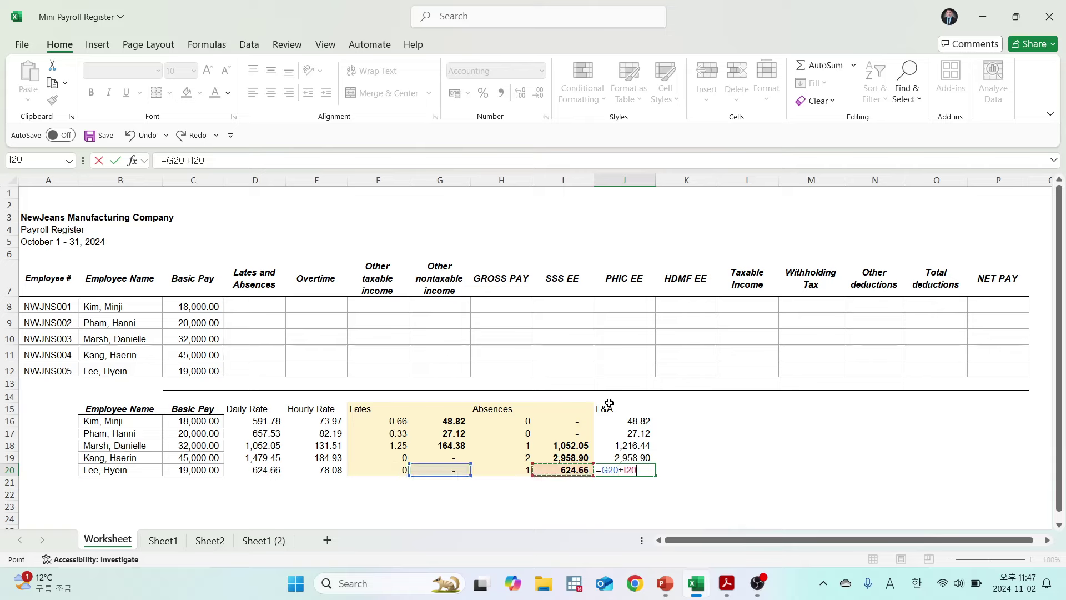
{"action": "key", "text": "Return"}
Shade the L&A column J15:J20 in a darker gold than the neighbouring Lates and Absences blocks.
{"action": "left_click_drag", "start_coordinate": [609, 404], "coordinate": [623, 470]}
{"action": "left_click", "coordinate": [187, 92]}
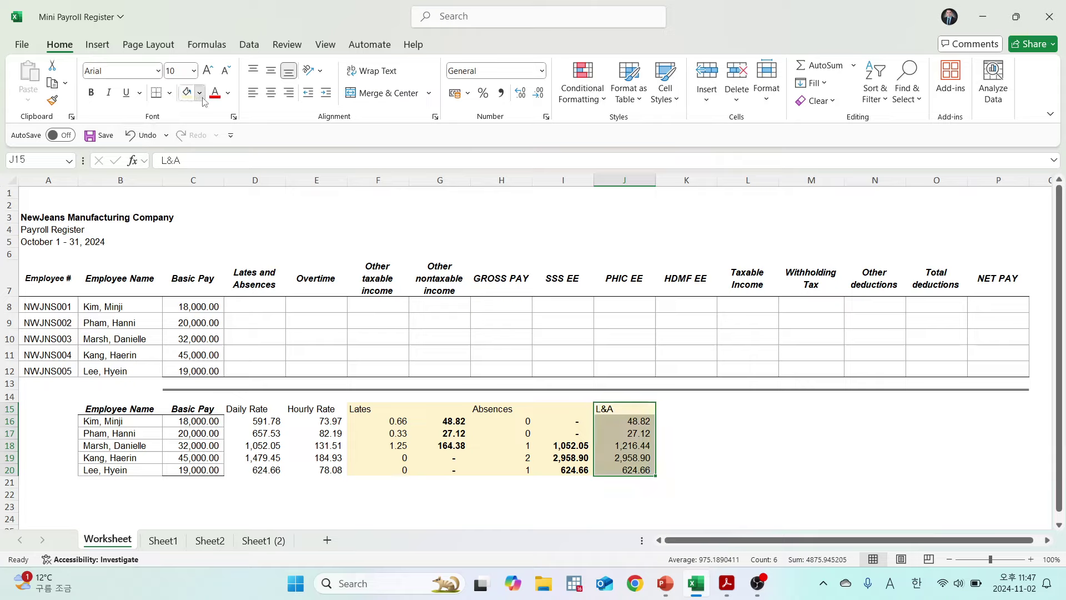
{"action": "left_click", "coordinate": [199, 93]}
{"action": "left_click", "coordinate": [263, 178]}
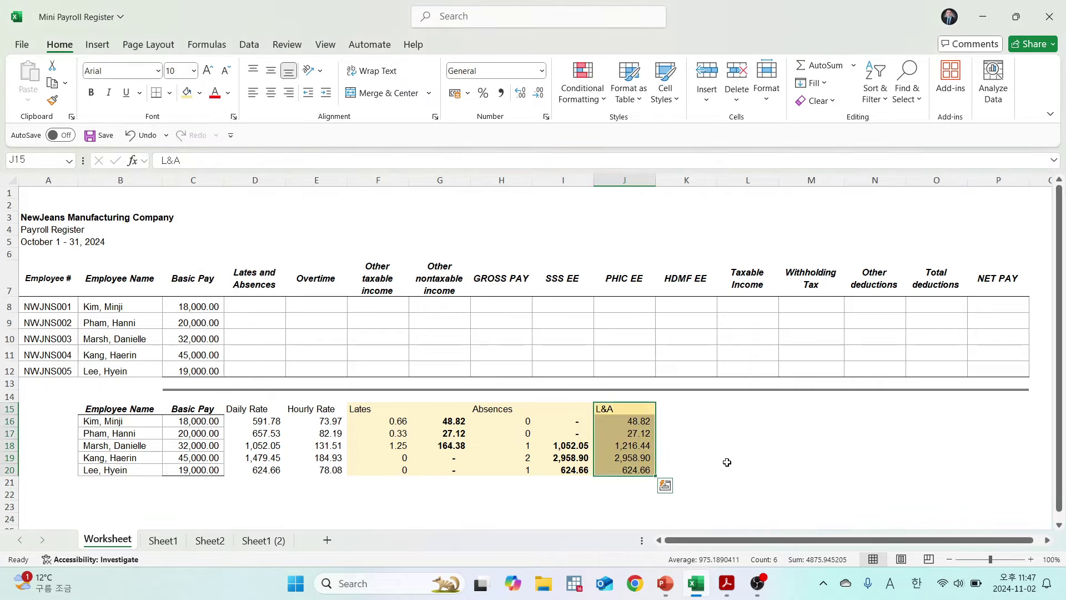
{"action": "left_click", "coordinate": [725, 460]}
{"action": "left_click_drag", "start_coordinate": [640, 421], "coordinate": [644, 471]}
{"action": "left_click", "coordinate": [665, 485]}
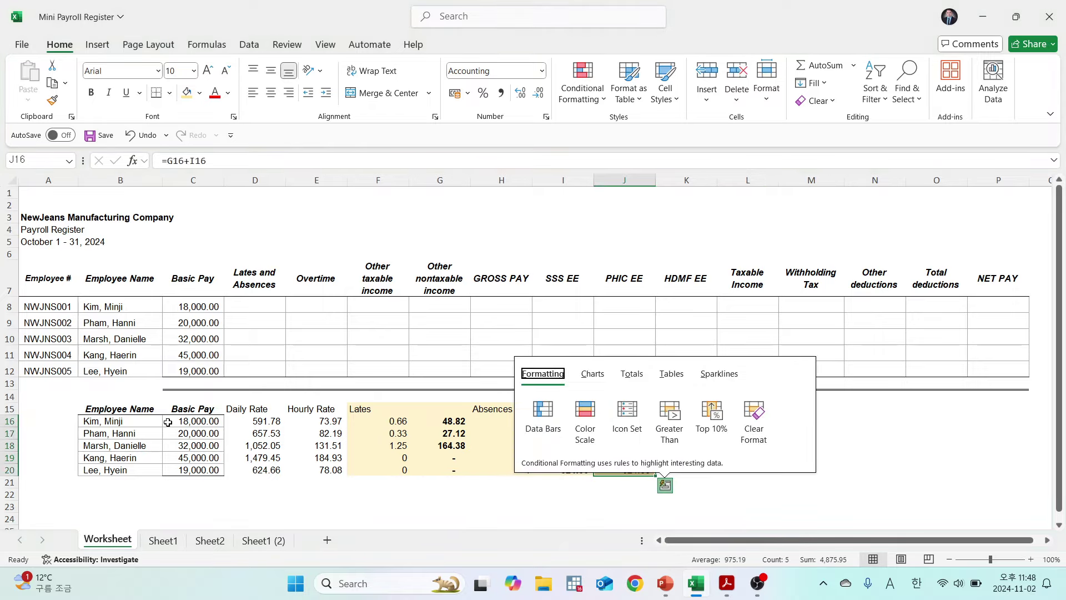
{"action": "left_click", "coordinate": [150, 422]}
{"action": "left_click", "coordinate": [147, 434]}
{"action": "left_click", "coordinate": [144, 446]}
{"action": "left_click", "coordinate": [141, 458]}
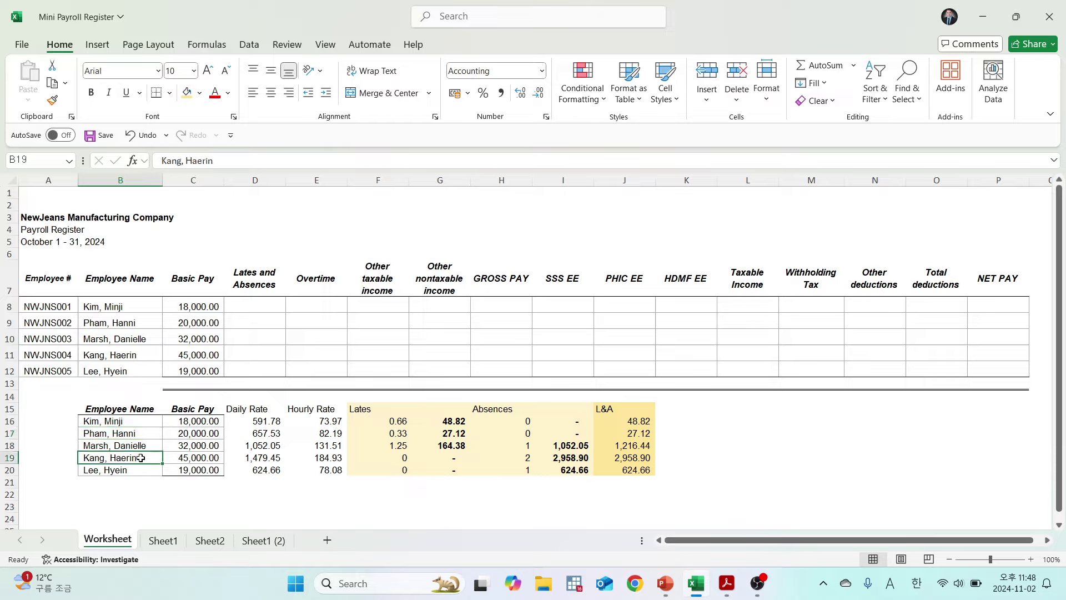
{"action": "left_click", "coordinate": [140, 470]}
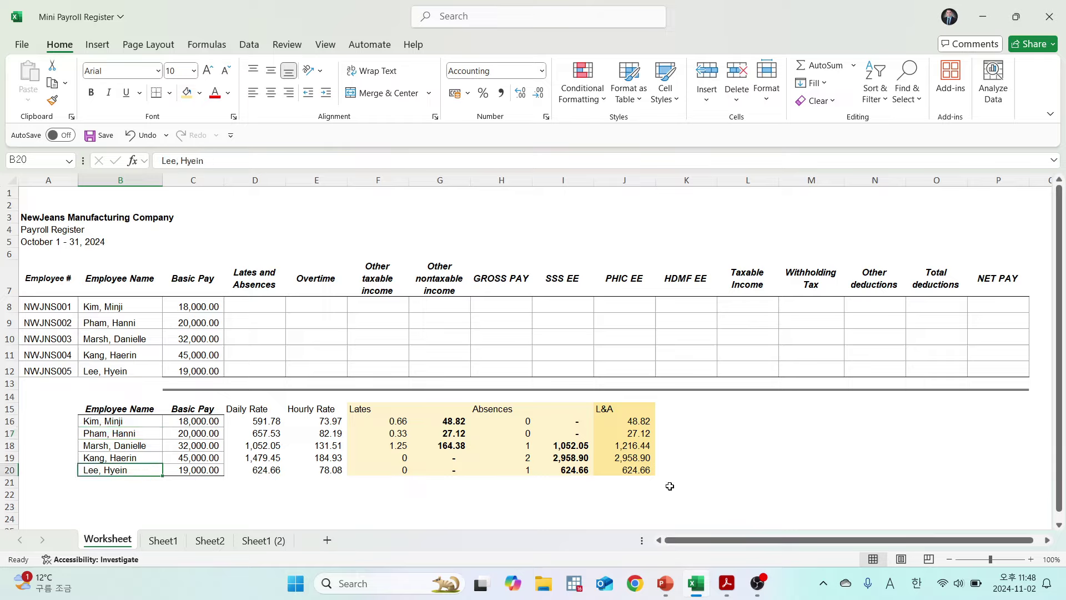
Copy the L&A totals J16:J20 and paste them as values into the register's Lates and Absences column, starting at D8.
{"action": "left_click_drag", "start_coordinate": [639, 423], "coordinate": [632, 470]}
{"action": "key", "text": "ctrl+c"}
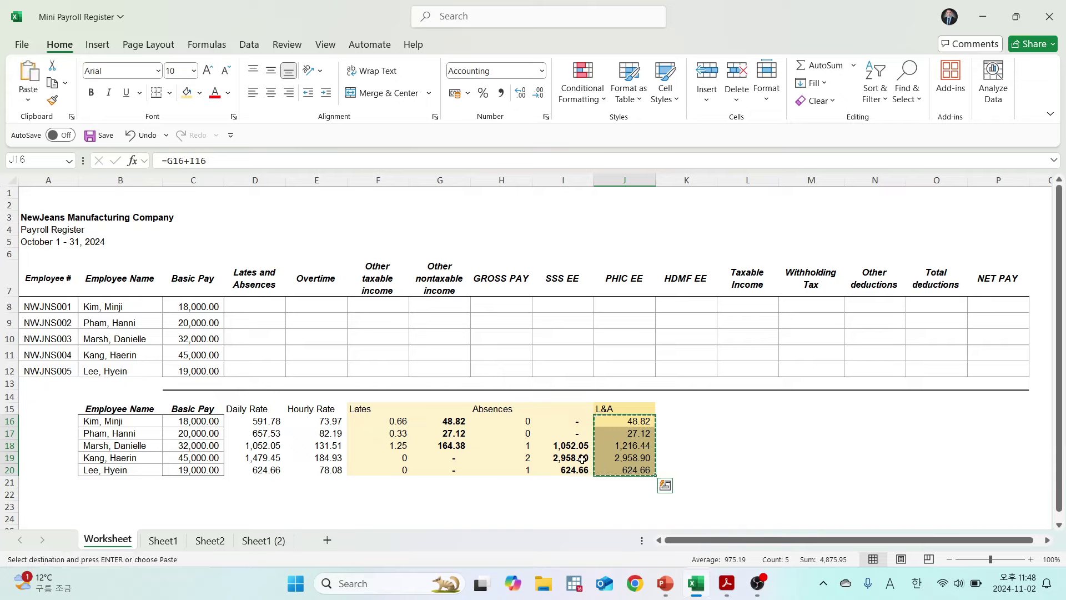
{"action": "left_click", "coordinate": [255, 305]}
{"action": "left_click", "coordinate": [28, 98]}
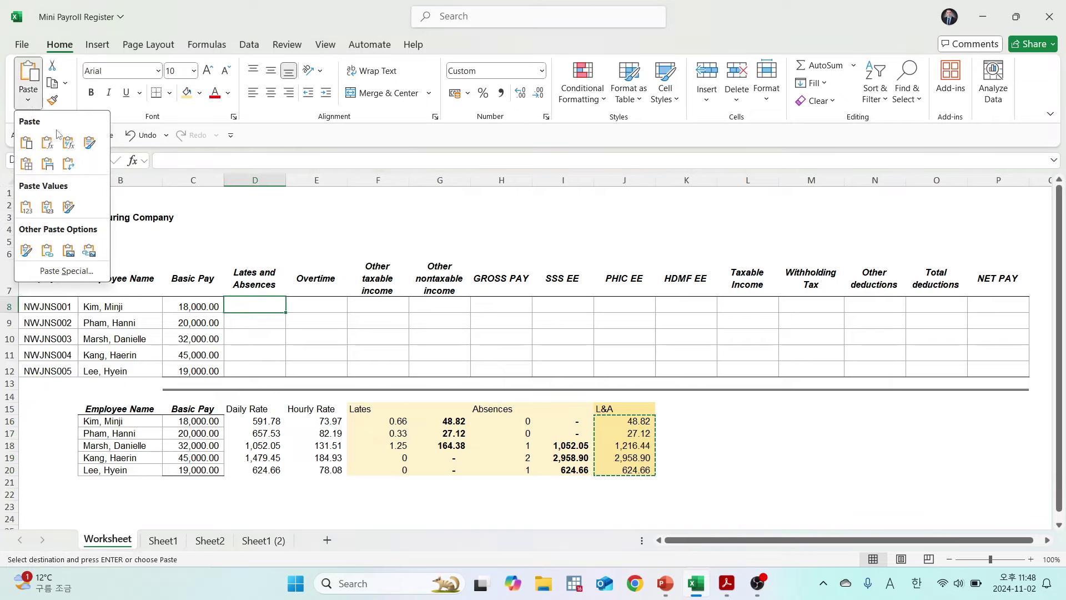
{"action": "left_click", "coordinate": [26, 206]}
{"action": "left_click", "coordinate": [350, 244]}
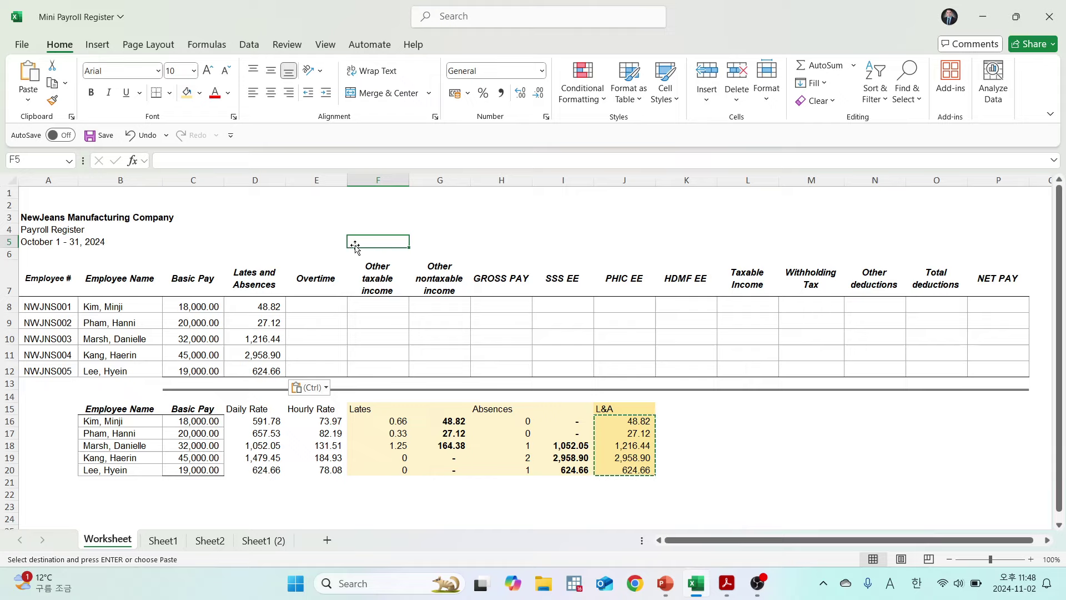
Check the overtime data in the workshop PDF and add the column header "OT Hours" in K15, beside the L&A column.
{"action": "left_click", "coordinate": [680, 410]}
{"action": "key", "text": "Escape"}
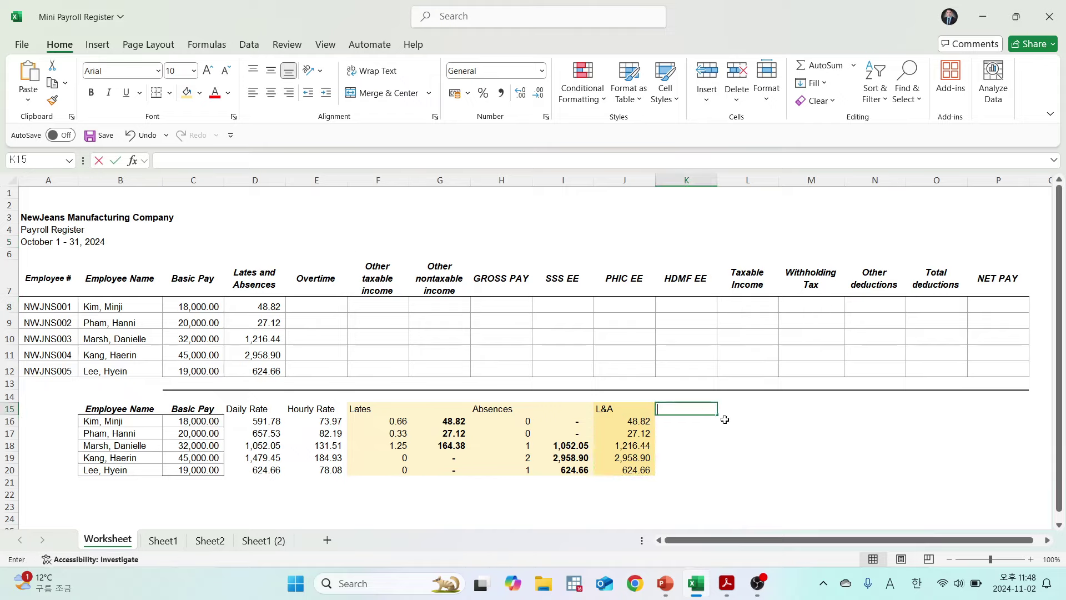
{"action": "key", "text": "Right"}
{"action": "key", "text": "Left"}
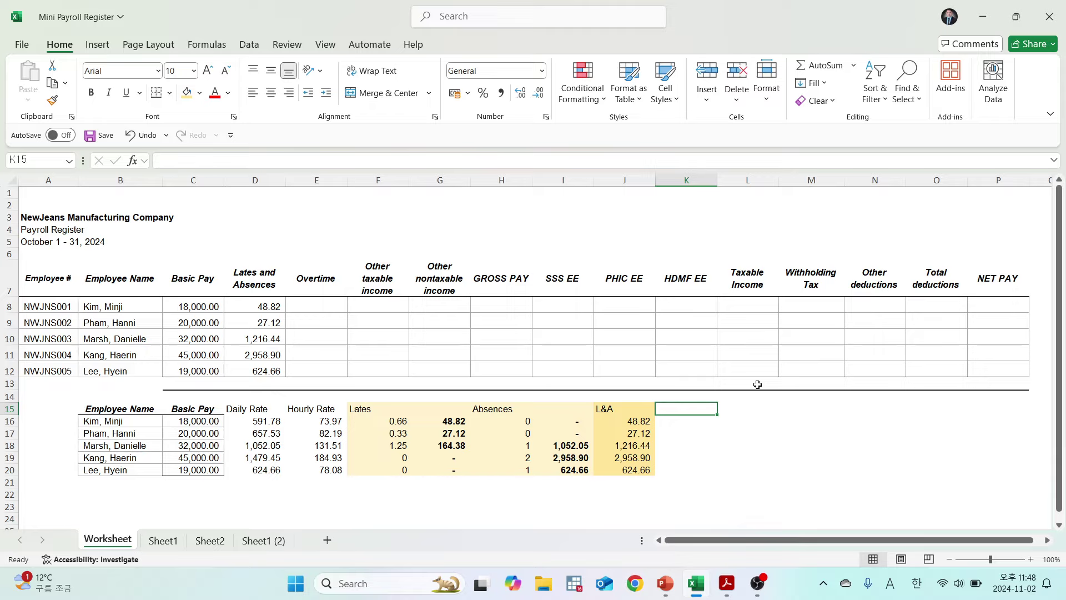
{"action": "key", "text": "alt+Tab"}
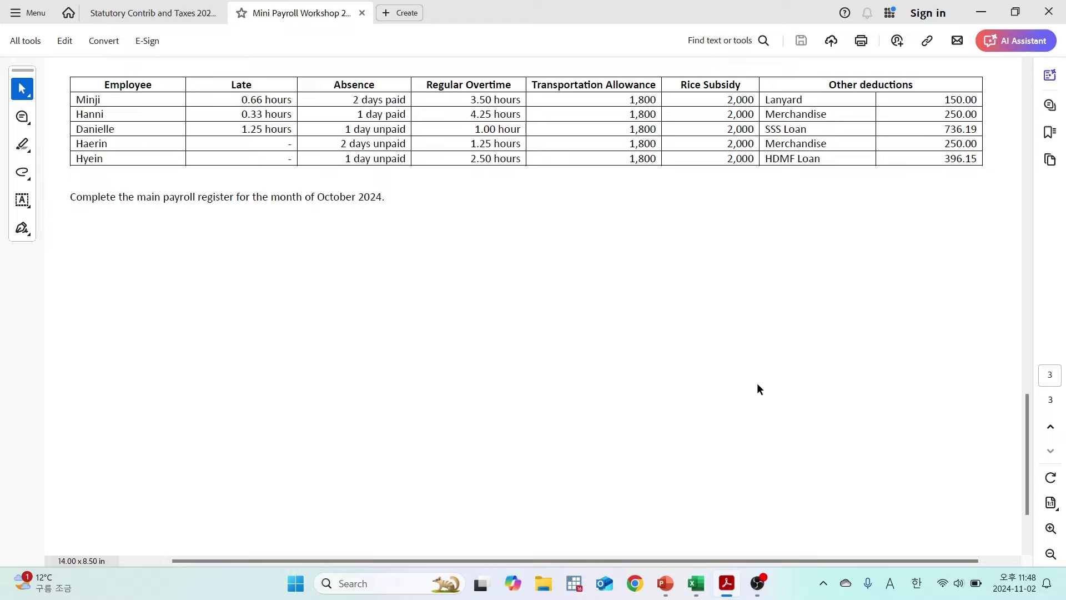
{"action": "key", "text": "alt+Tab"}
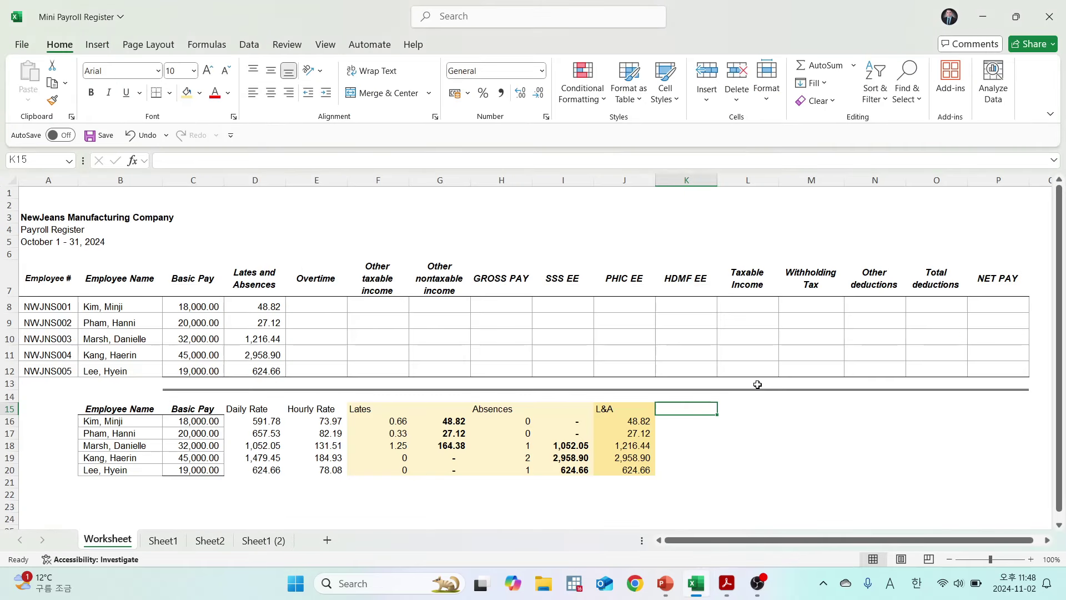
{"action": "type", "text": "OT Hours"}
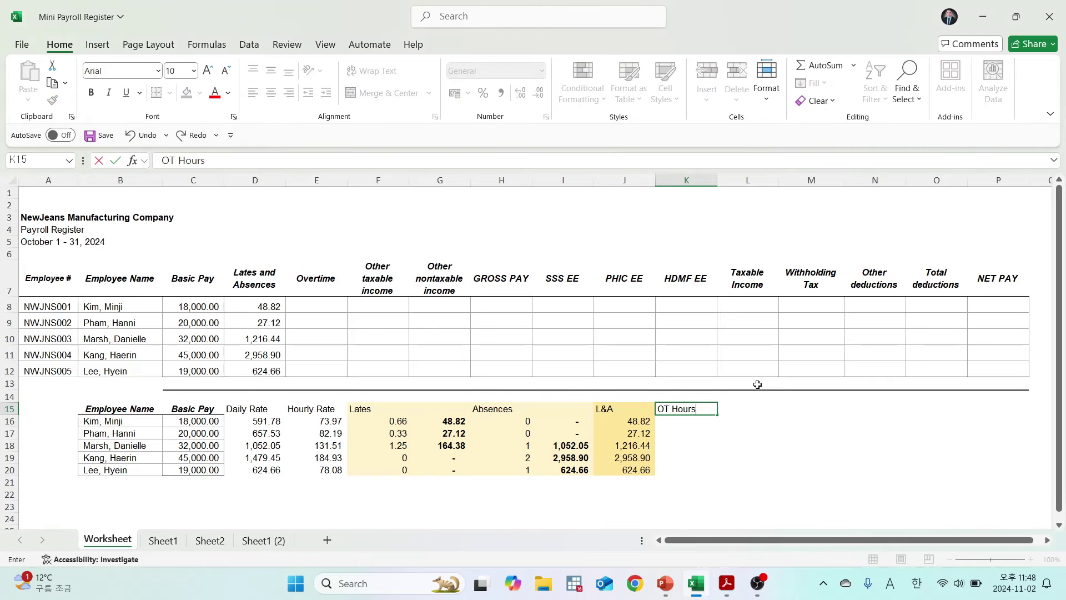
{"action": "key", "text": "Return"}
Enter the first two employees' regular overtime hours from the workshop PDF: 3.5 in K16 and 4.25 in K17.
{"action": "key", "text": "alt+Tab"}
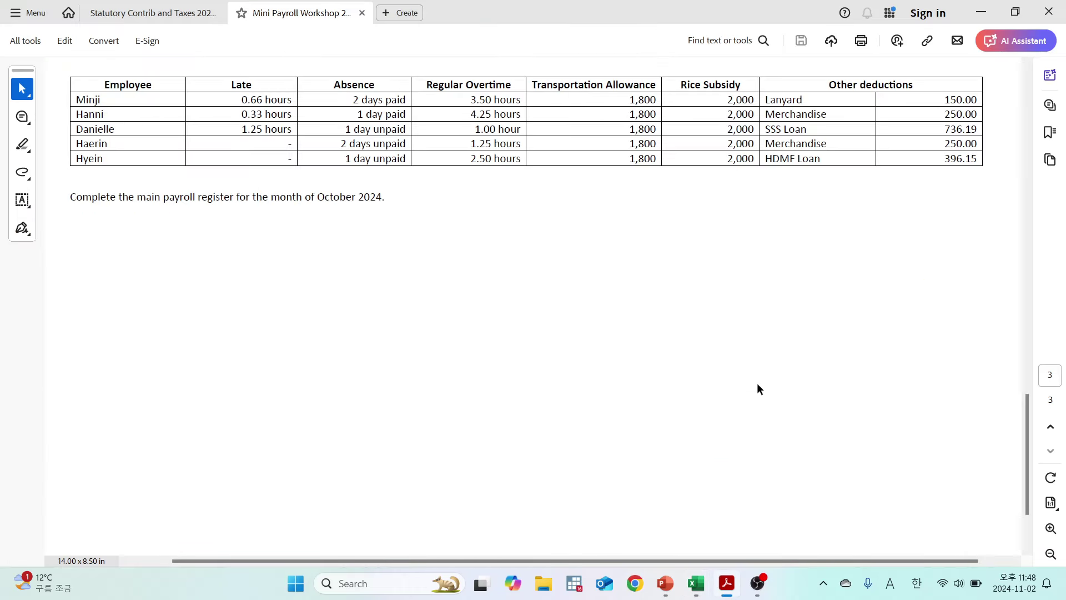
{"action": "key", "text": "alt+Tab"}
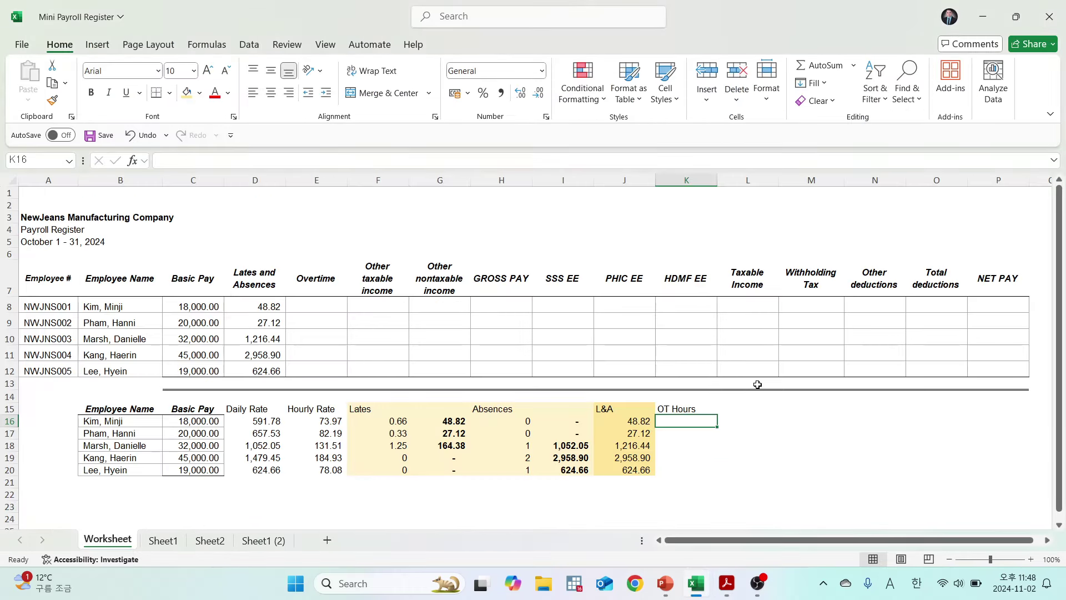
{"action": "type", "text": "3.5"}
{"action": "key", "text": "Return"}
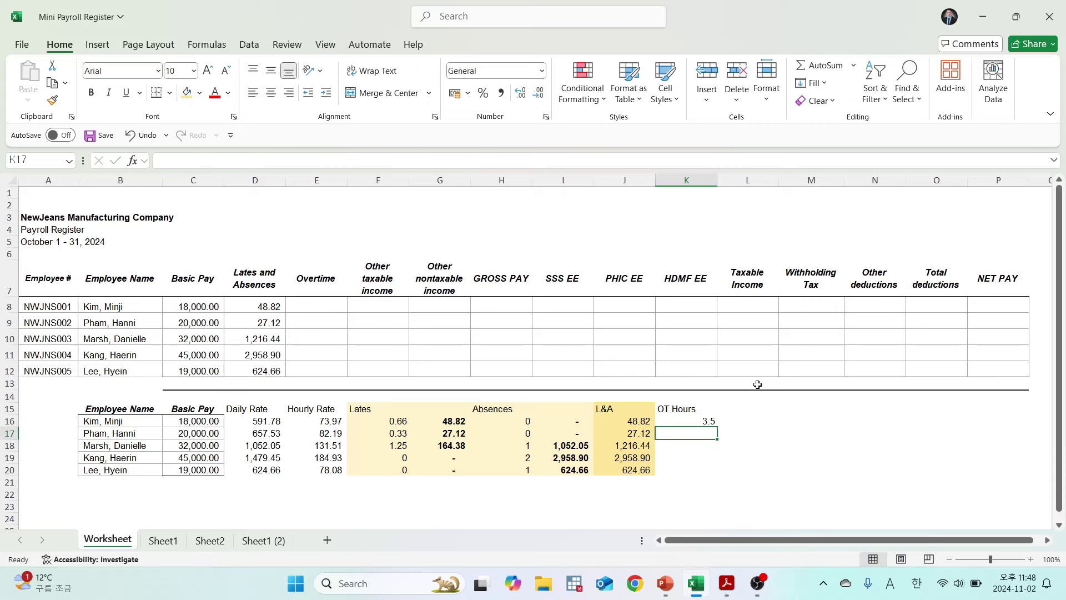
{"action": "key", "text": "alt+Tab"}
{"action": "key", "text": "alt+Tab"}
{"action": "type", "text": "4.25"}
{"action": "key", "text": "Return"}
Enter the last three employees' overtime hours from the workshop PDF: 1 in K18, 1.25 in K19 and 2.5 in K20.
{"action": "key", "text": "alt+Tab"}
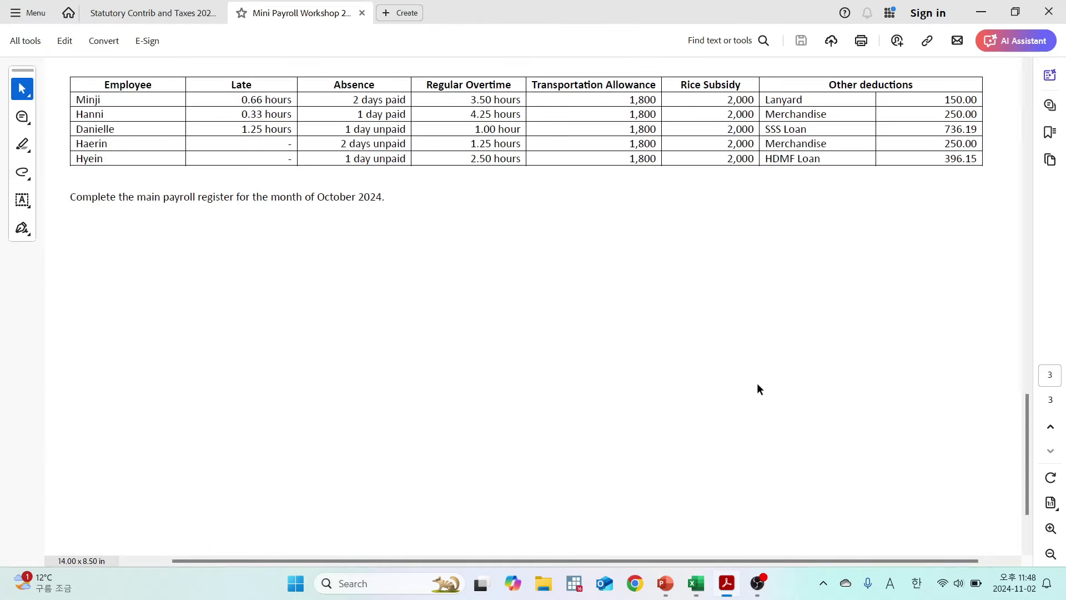
{"action": "key", "text": "alt+Tab"}
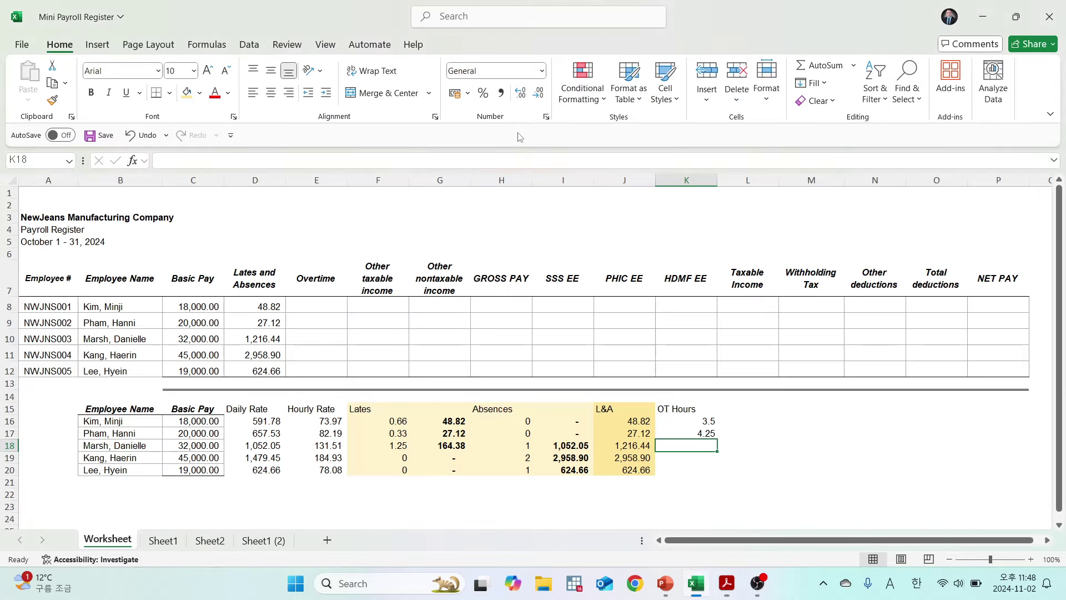
{"action": "type", "text": "1"}
{"action": "key", "text": "Return"}
{"action": "key", "text": "alt+Tab"}
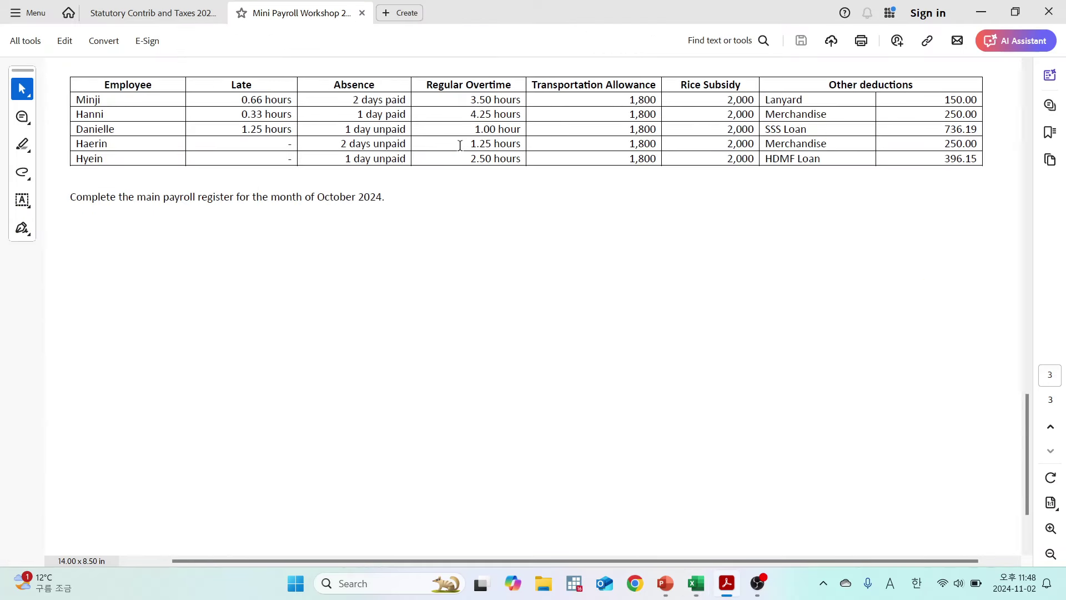
{"action": "key", "text": "alt+Tab"}
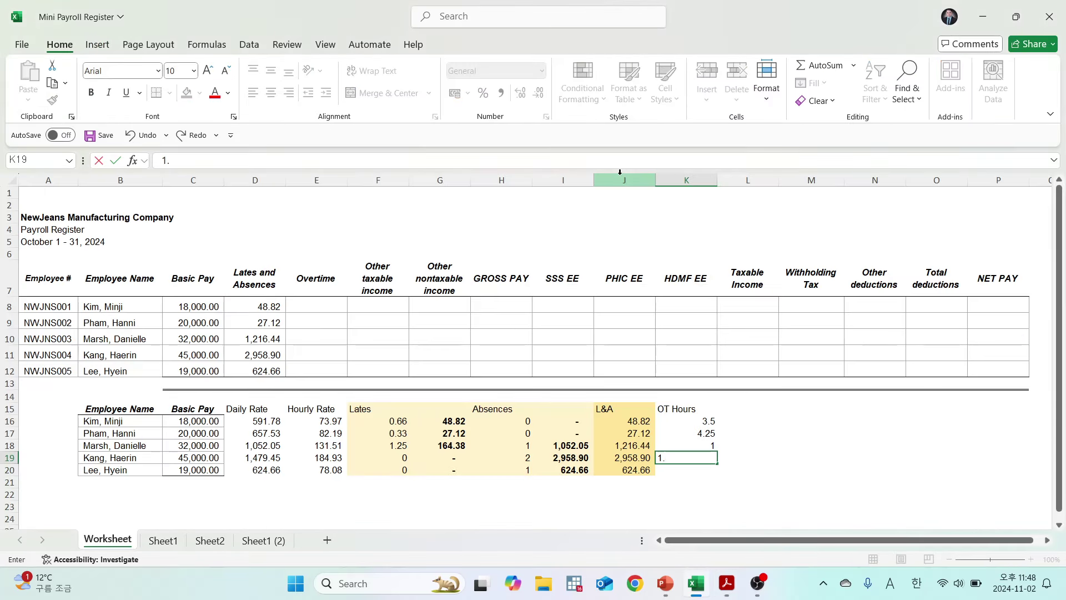
{"action": "type", "text": "1.25"}
{"action": "key", "text": "Return"}
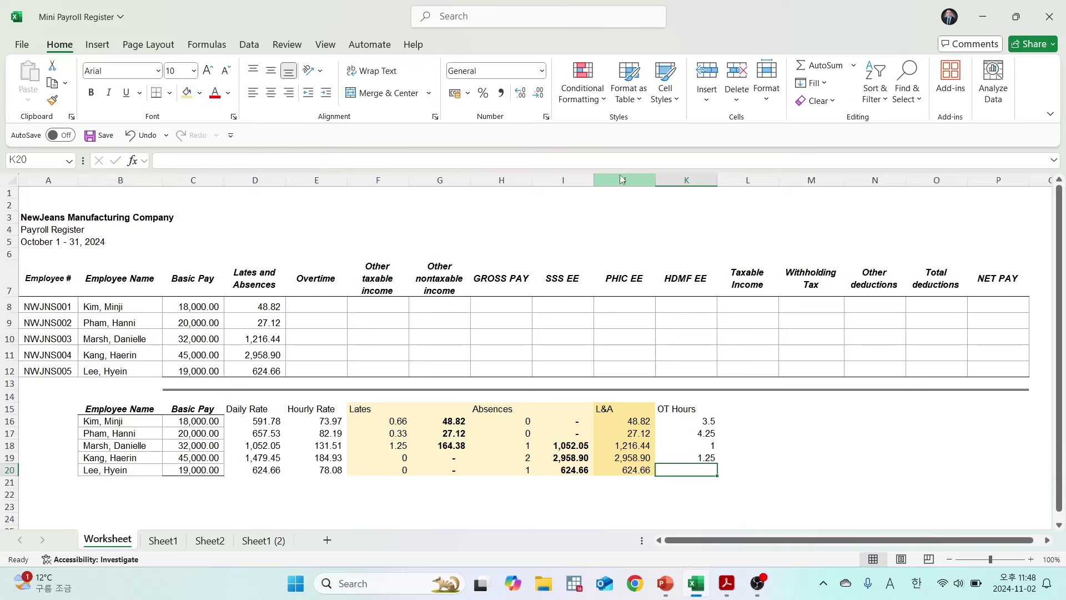
{"action": "key", "text": "alt+Tab"}
{"action": "key", "text": "alt+Tab"}
{"action": "type", "text": "2.5"}
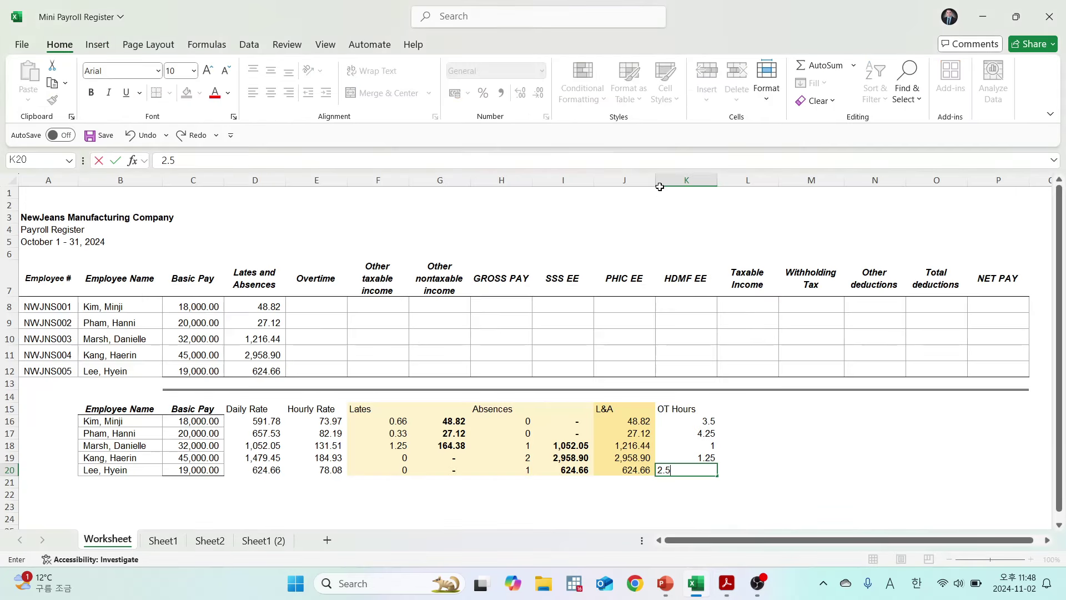
{"action": "key", "text": "Return"}
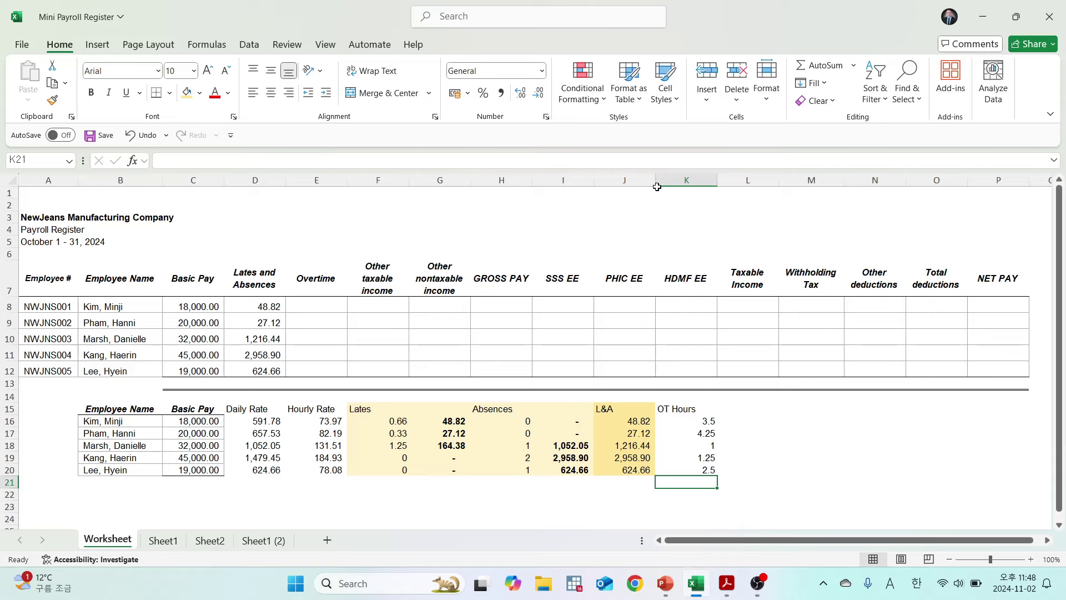
Switch to the workshop PDF and examine the employees' positions, especially the Factory Supervisor and the Quality Control Inspector and Factory Head.
{"action": "key", "text": "alt+Tab"}
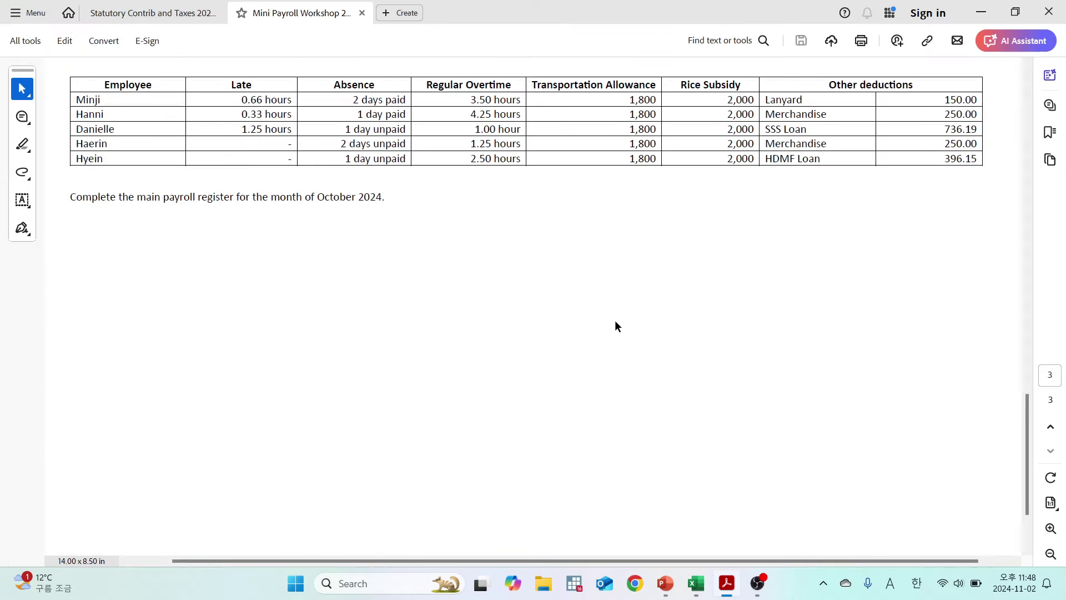
{"action": "scroll", "coordinate": [623, 333], "scroll_direction": "up", "scroll_amount": 10}
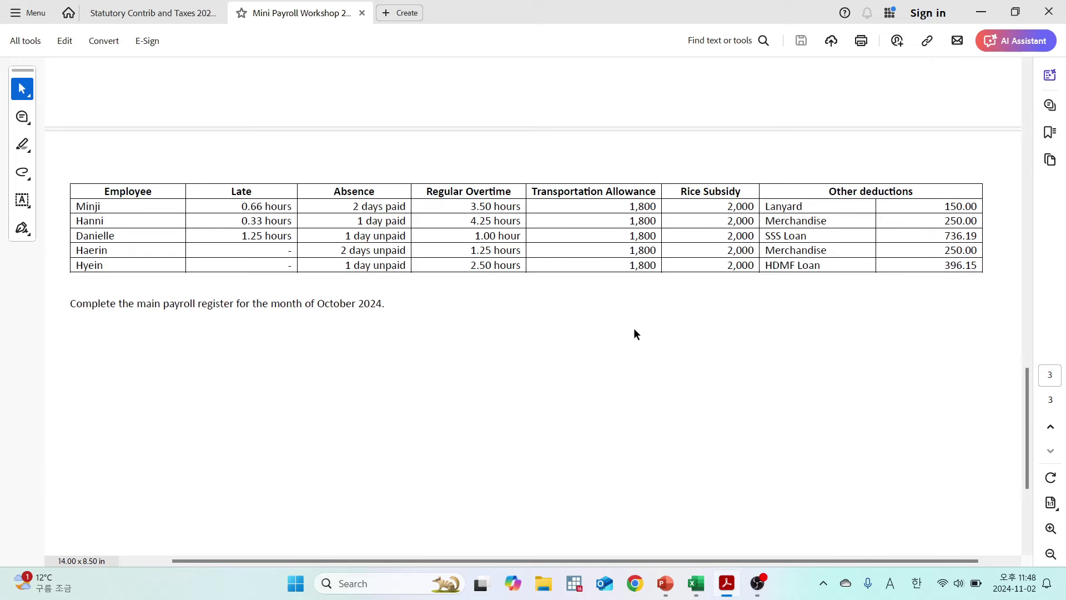
{"action": "scroll", "coordinate": [633, 328], "scroll_direction": "up", "scroll_amount": 2}
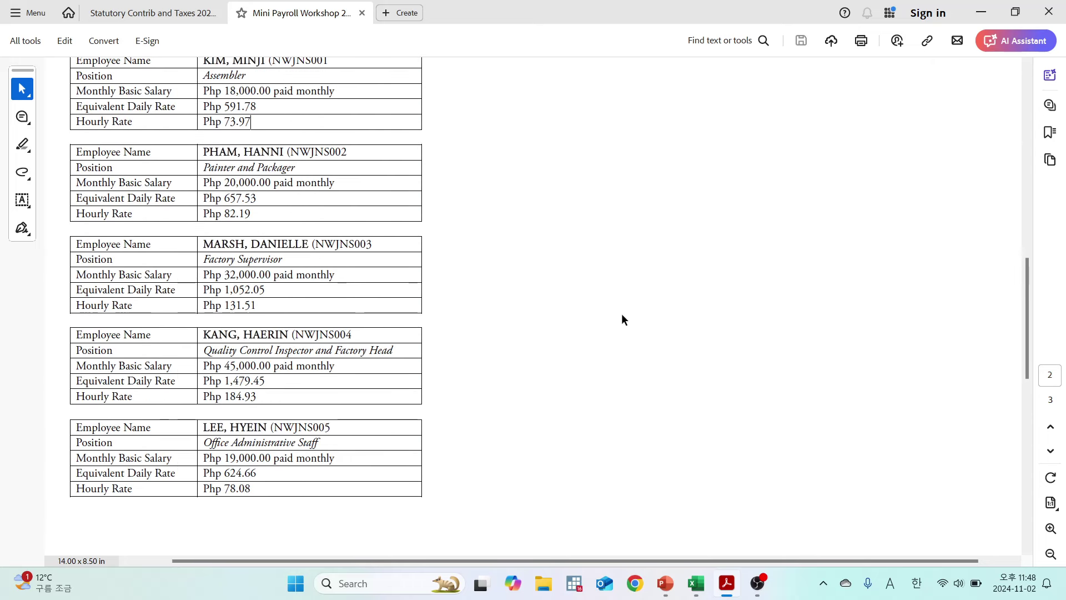
{"action": "left_click_drag", "start_coordinate": [240, 261], "coordinate": [272, 278]}
{"action": "left_click_drag", "start_coordinate": [240, 350], "coordinate": [393, 351]}
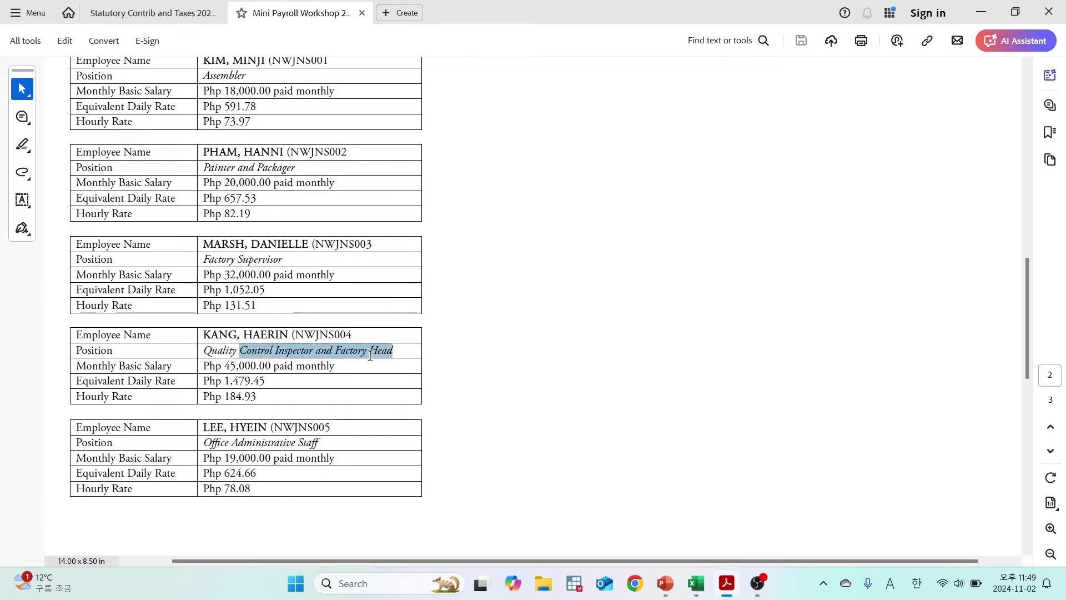
{"action": "left_click", "coordinate": [555, 295]}
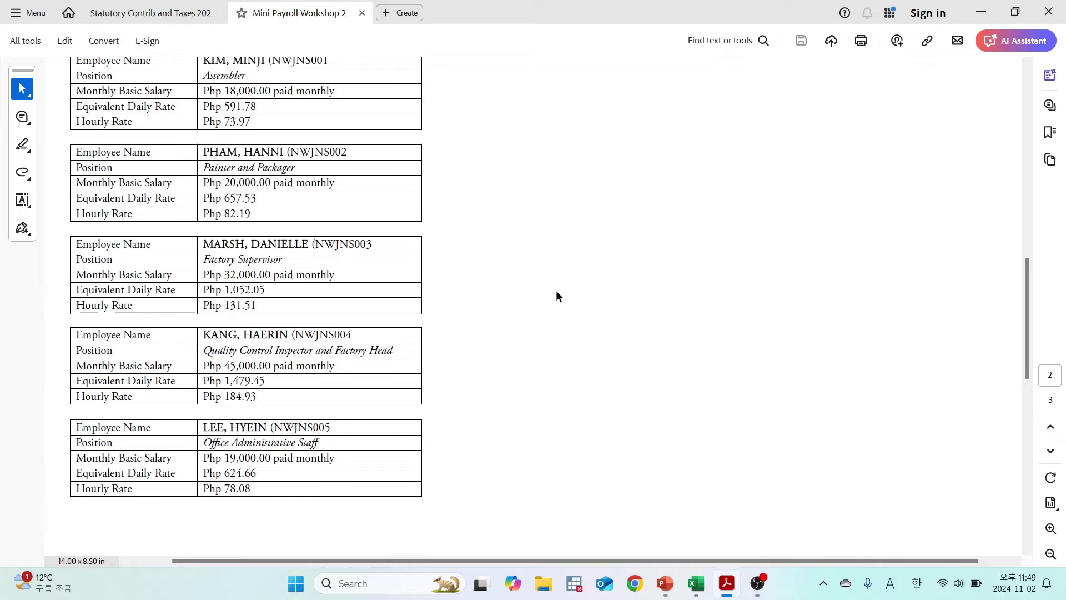
{"action": "scroll", "coordinate": [547, 346], "scroll_direction": "up", "scroll_amount": 1}
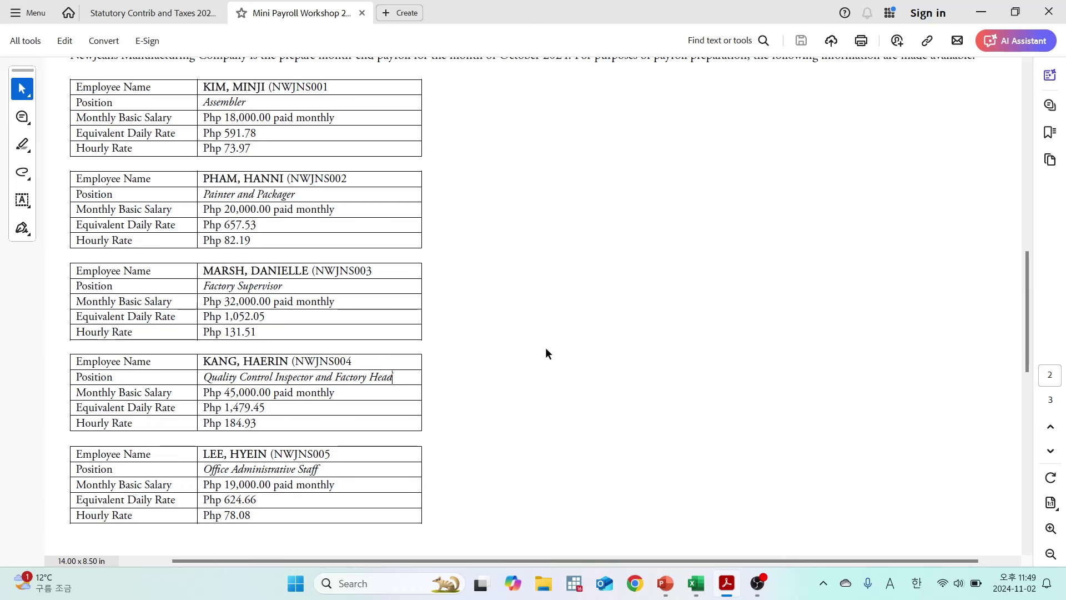
Return to the Excel payroll register and add the column headers "OT Pay" in L15 and "OT Premium" in M15.
{"action": "key", "text": "alt+Tab"}
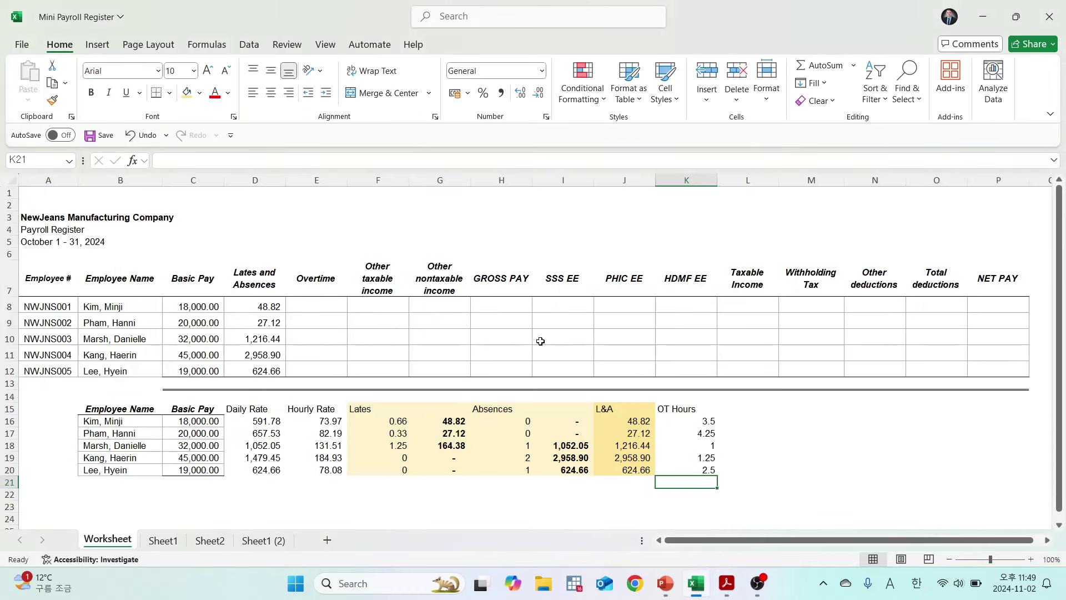
{"action": "key", "text": "Up"}
{"action": "key", "text": "Up"}
{"action": "key", "text": "Up"}
{"action": "key", "text": "Up"}
{"action": "key", "text": "Up"}
{"action": "key", "text": "Up"}
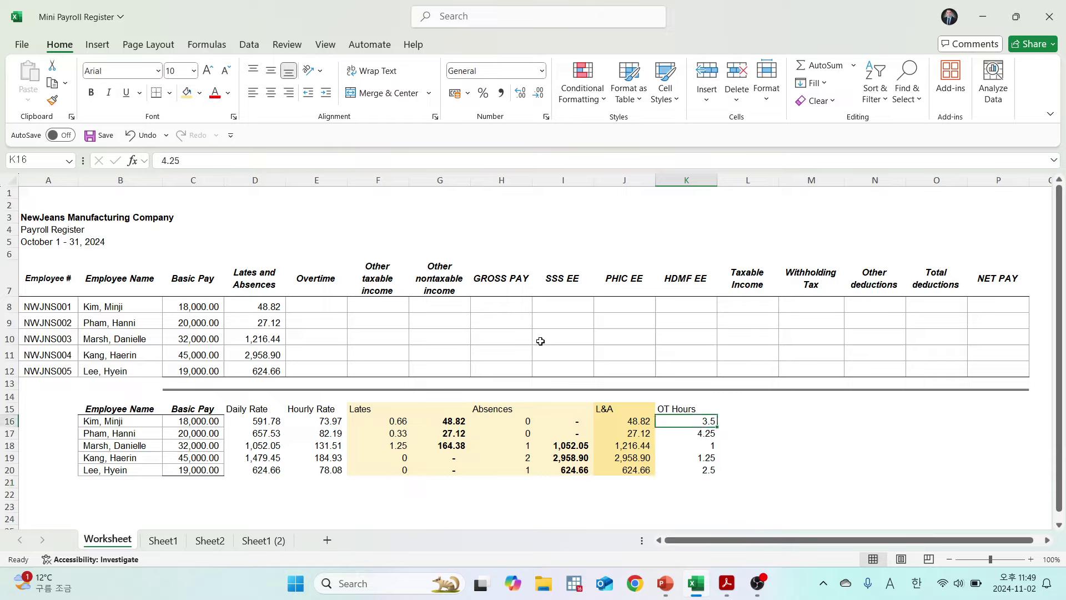
{"action": "key", "text": "Right"}
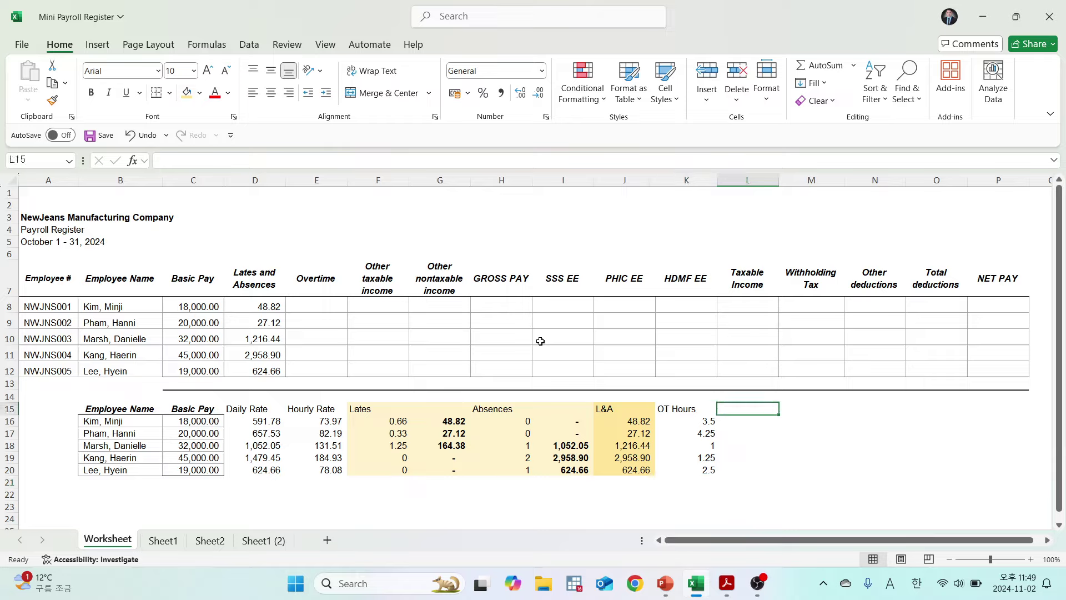
{"action": "type", "text": "OT Pay"}
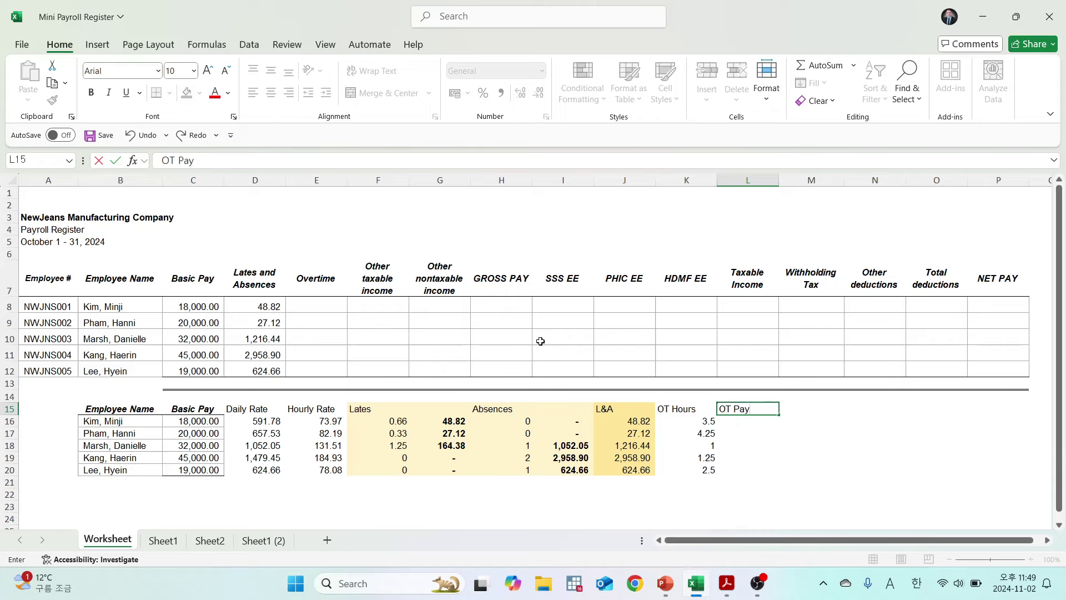
{"action": "key", "text": "Right"}
{"action": "type", "text": "OT P"}
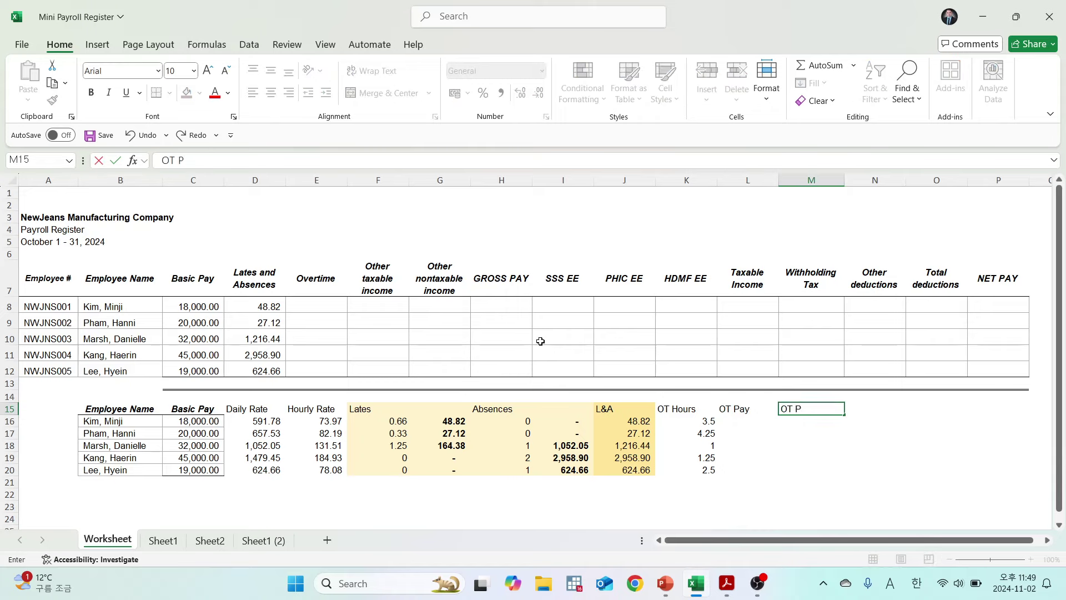
{"action": "type", "text": "remium"}
{"action": "key", "text": "Return"}
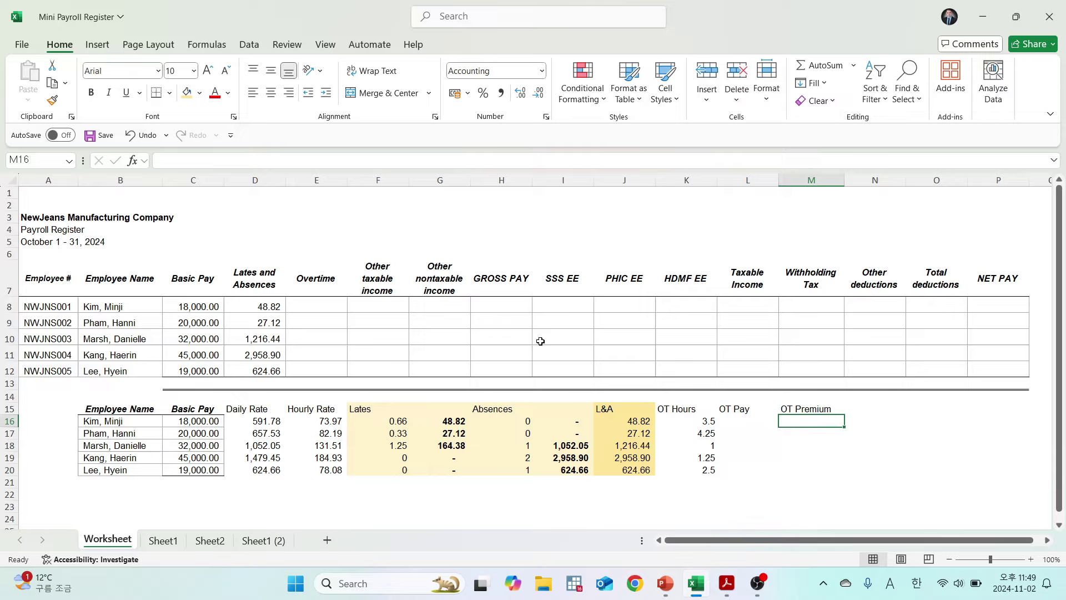
Compute the first employee's OT Pay in L16 as hourly rate times overtime hours, =E16*K16.
{"action": "key", "text": "Left"}
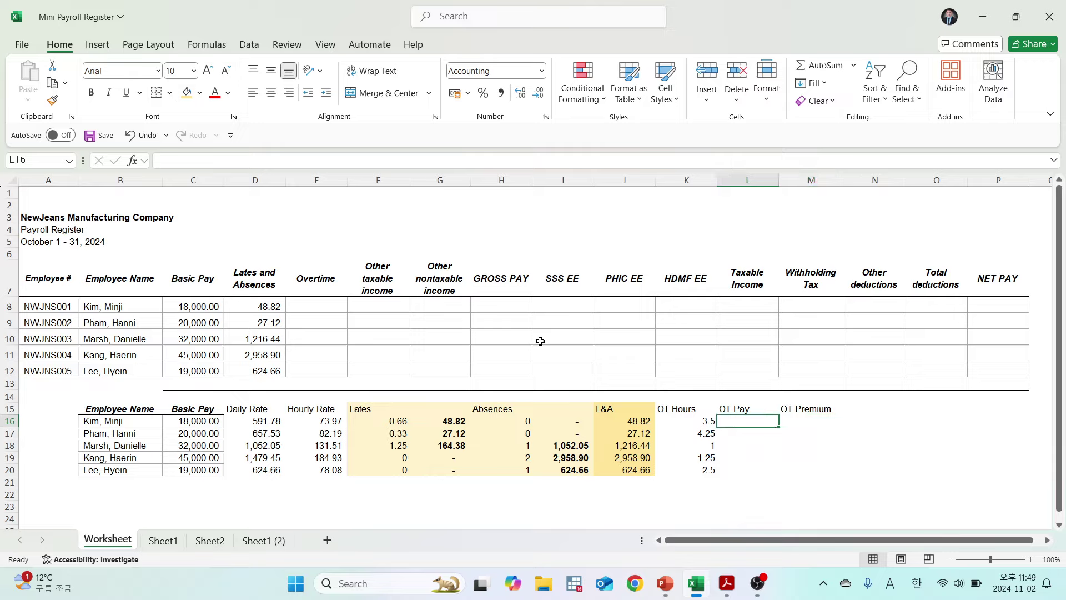
{"action": "type", "text": "="}
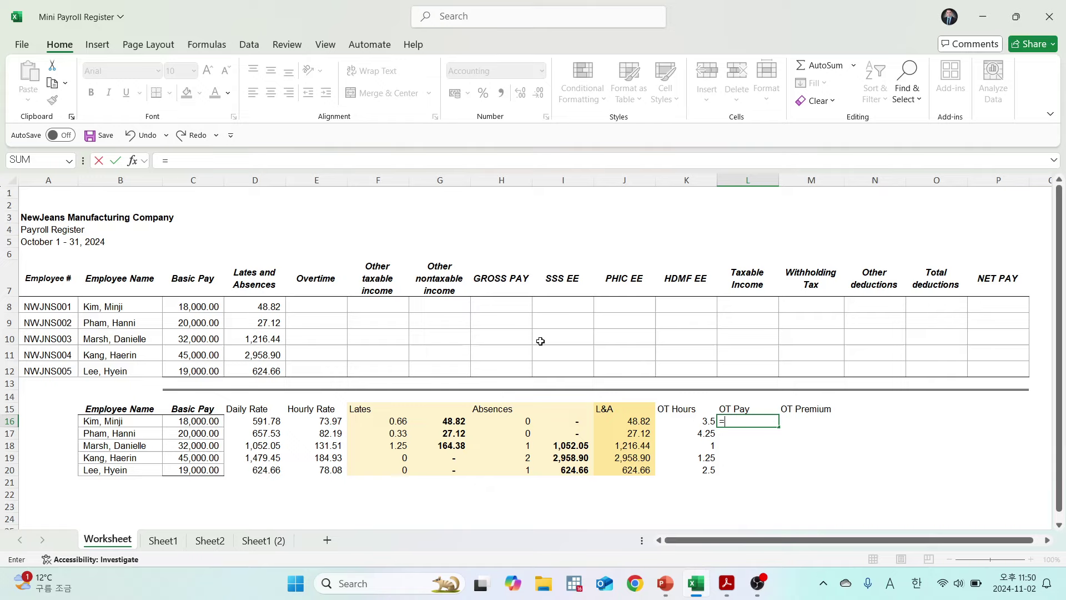
{"action": "key", "text": "Left"}
{"action": "key", "text": "Left"}
{"action": "key", "text": "Left"}
{"action": "key", "text": "Left"}
{"action": "key", "text": "Left"}
{"action": "key", "text": "Left"}
{"action": "key", "text": "Left"}
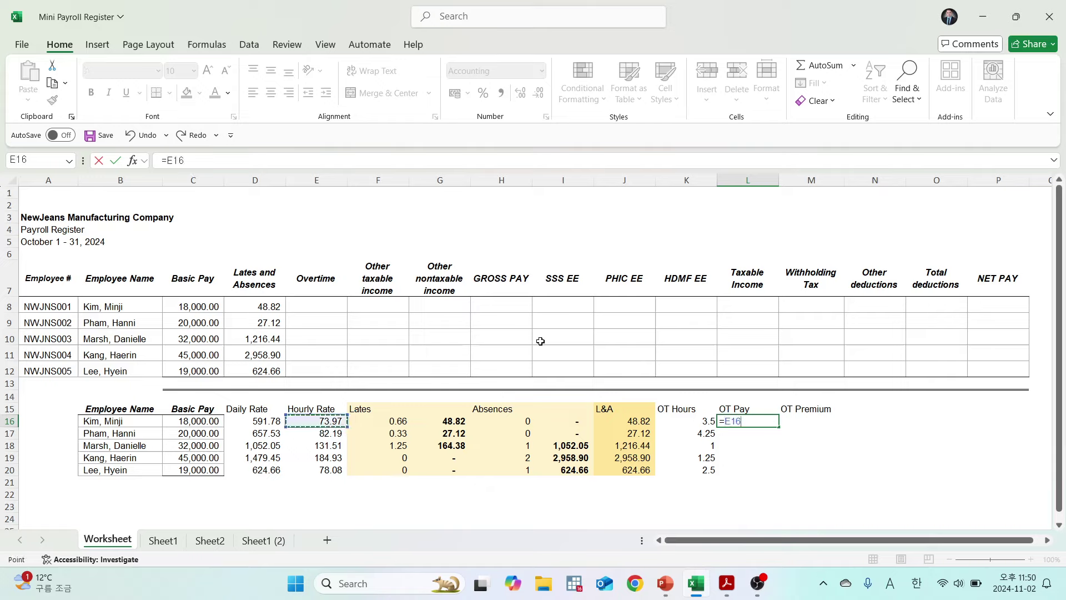
{"action": "type", "text": "*"}
{"action": "key", "text": "Left"}
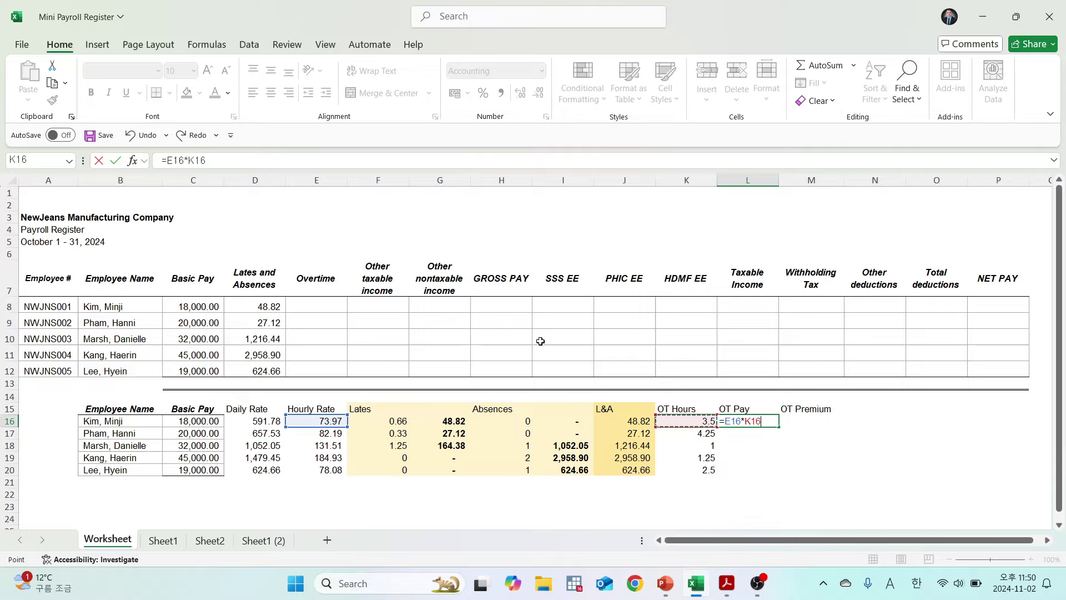
{"action": "key", "text": "Return"}
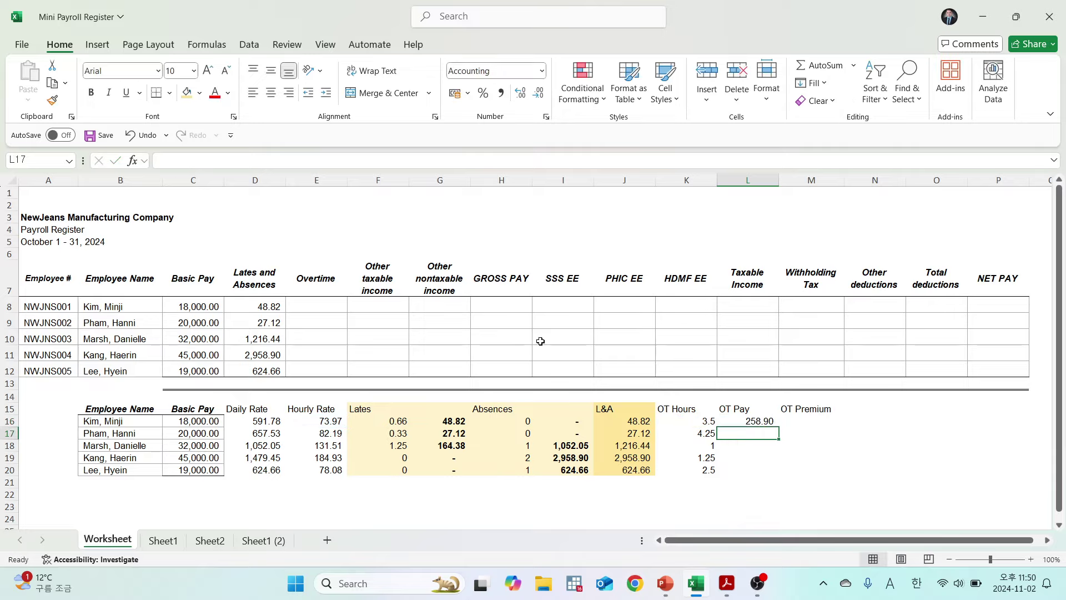
Copy the OT Pay formula from L16 down to L20 for the remaining employees.
{"action": "key", "text": "Up"}
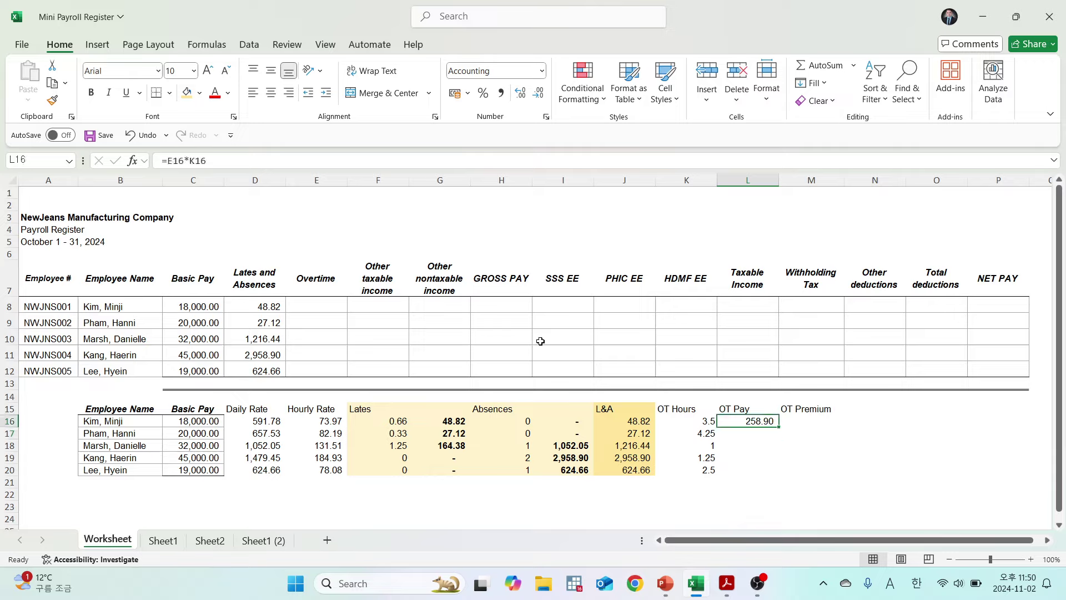
{"action": "key", "text": "ctrl+c"}
{"action": "key", "text": "shift+Down"}
{"action": "key", "text": "shift+Down"}
{"action": "key", "text": "shift+Down"}
{"action": "key", "text": "shift+Down"}
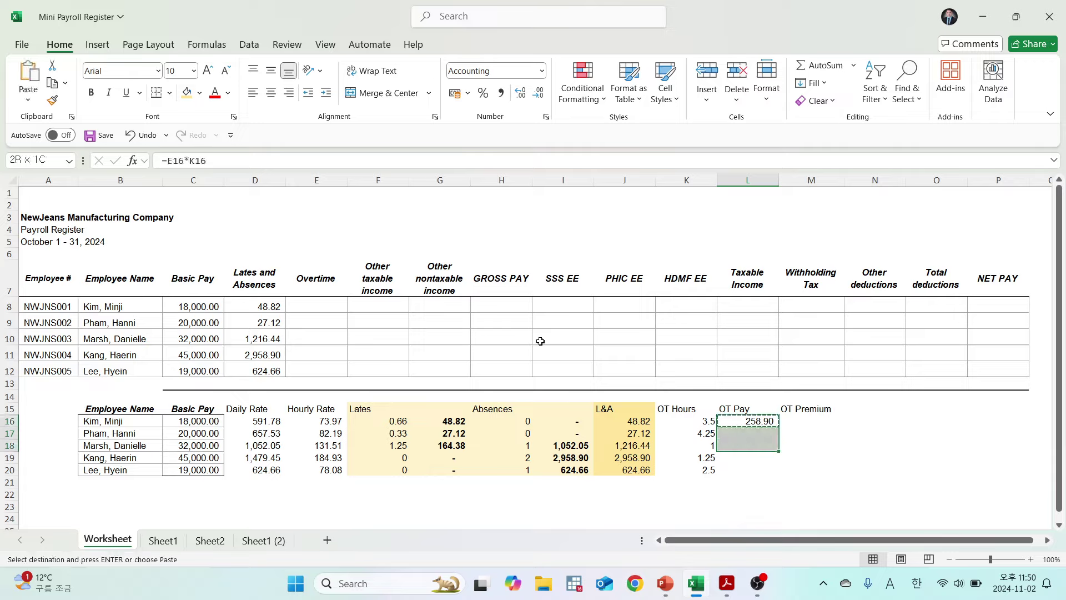
{"action": "key", "text": "ctrl+v"}
{"action": "key", "text": "Return"}
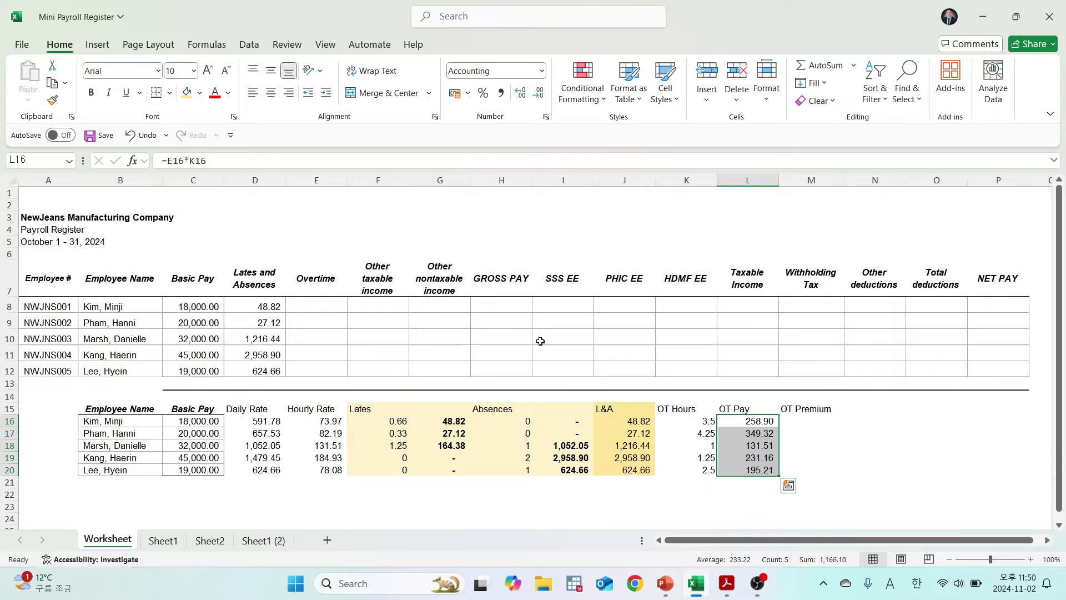
Check the copied OT Pay formulas in L17 to L20, including which hourly rate and overtime hours cells they reference.
{"action": "key", "text": "Down"}
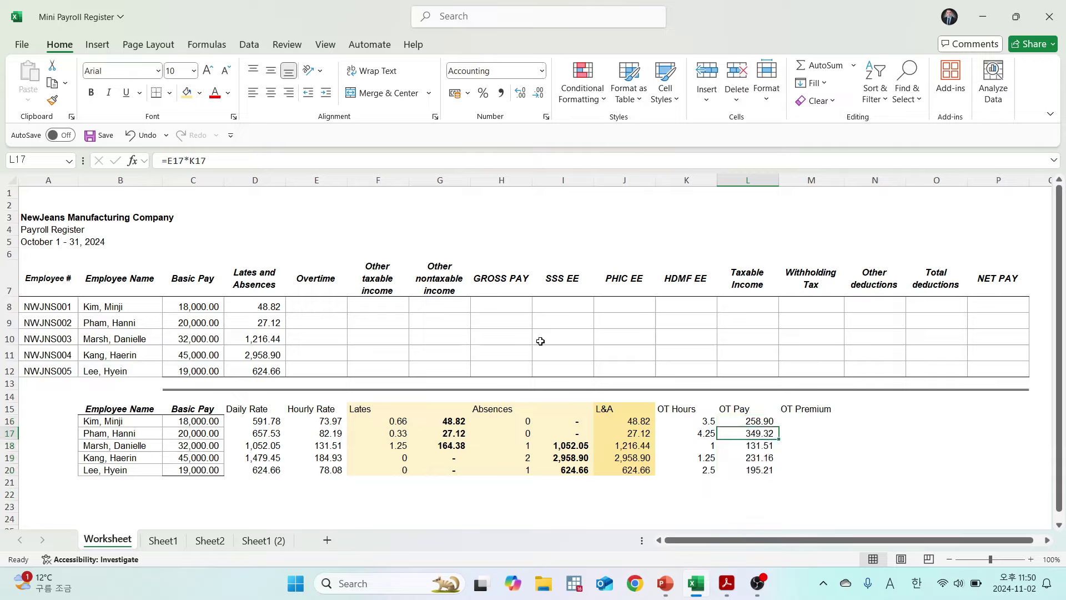
{"action": "key", "text": "F2"}
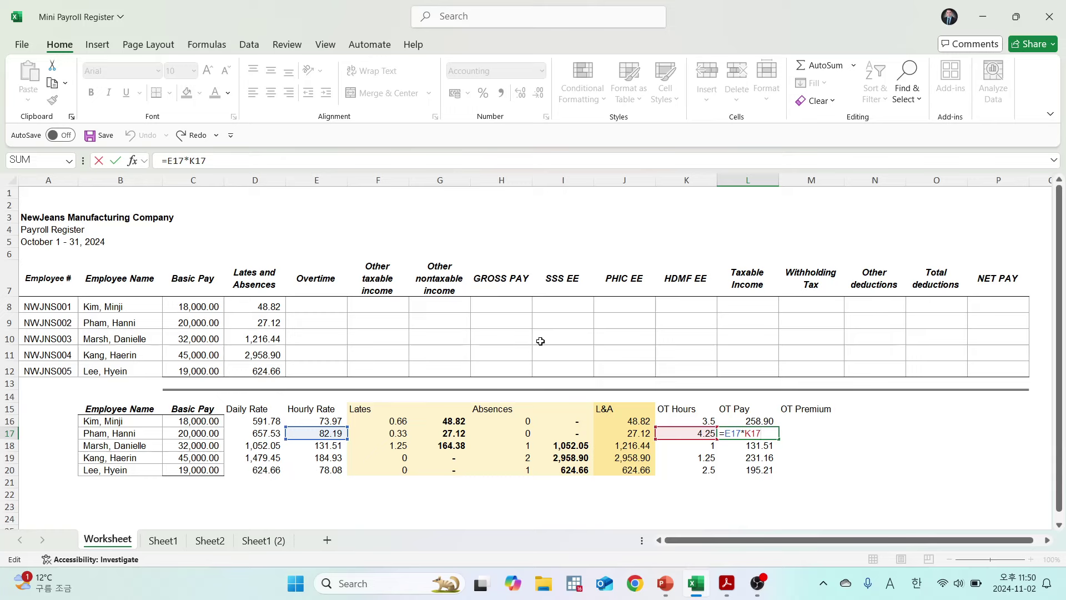
{"action": "key", "text": "Return"}
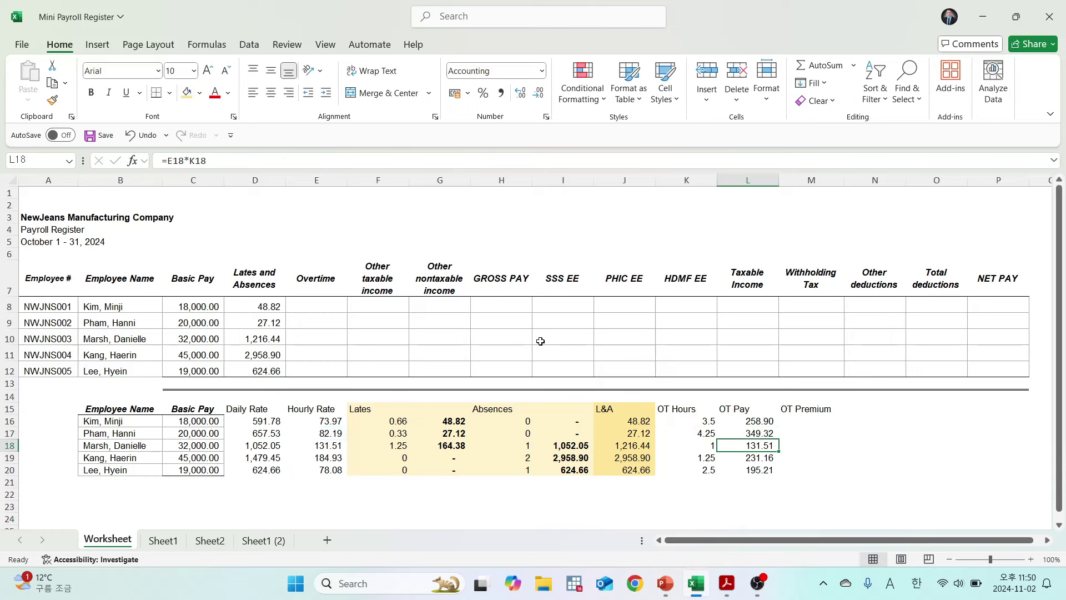
{"action": "key", "text": "F2"}
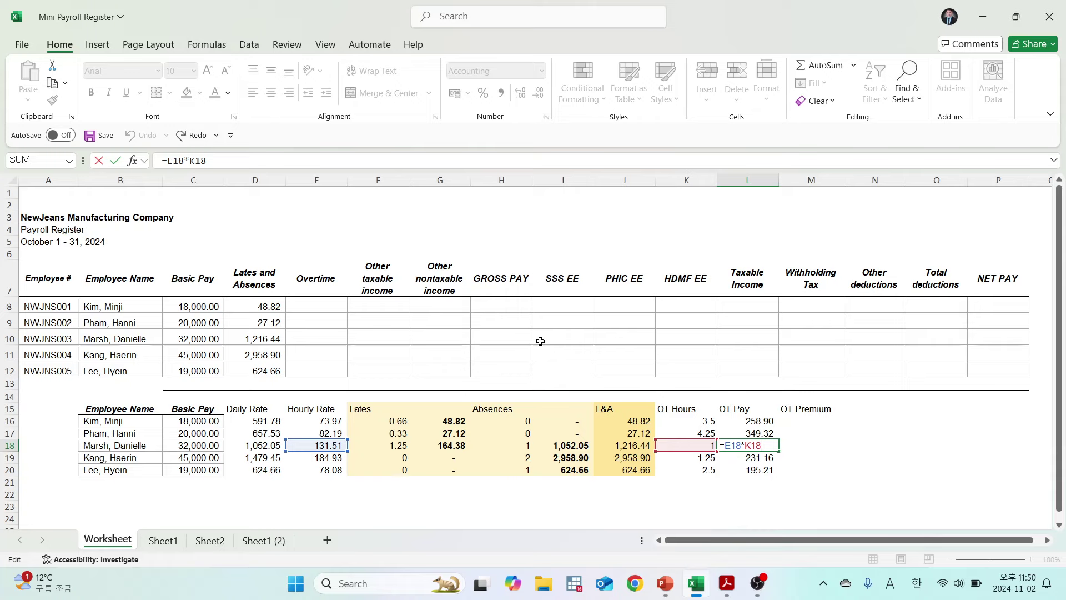
{"action": "key", "text": "Return"}
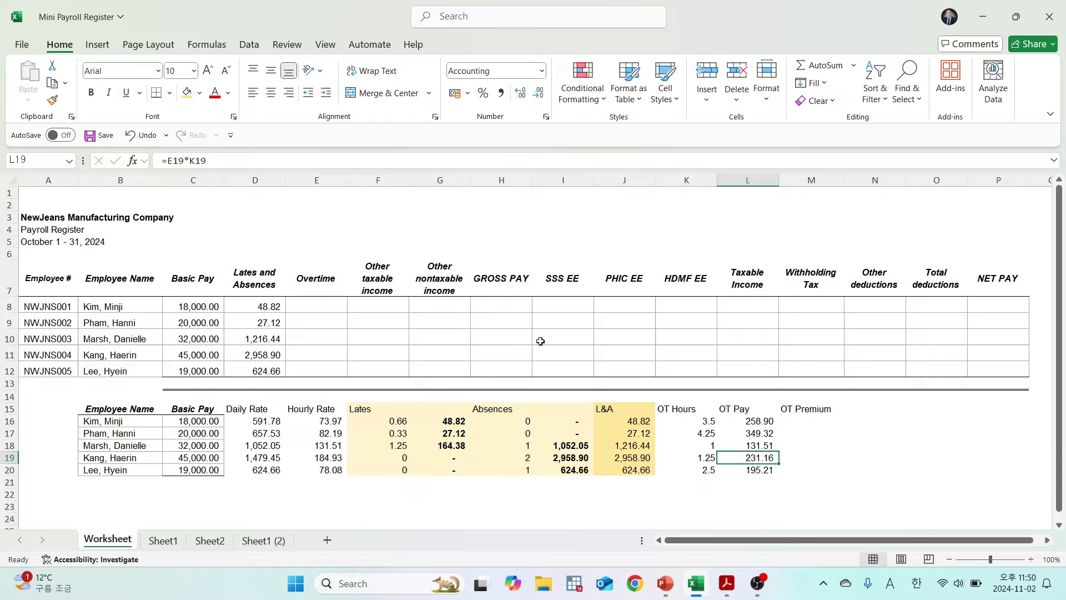
{"action": "key", "text": "Up"}
{"action": "key", "text": "Up"}
{"action": "key", "text": "Up"}
{"action": "key", "text": "Down"}
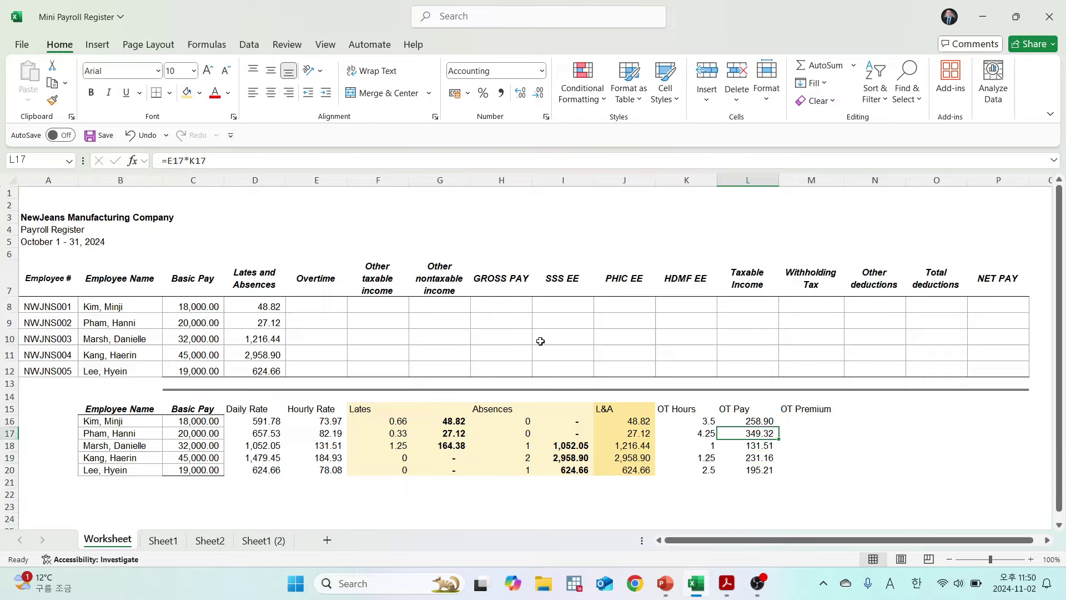
{"action": "key", "text": "Down"}
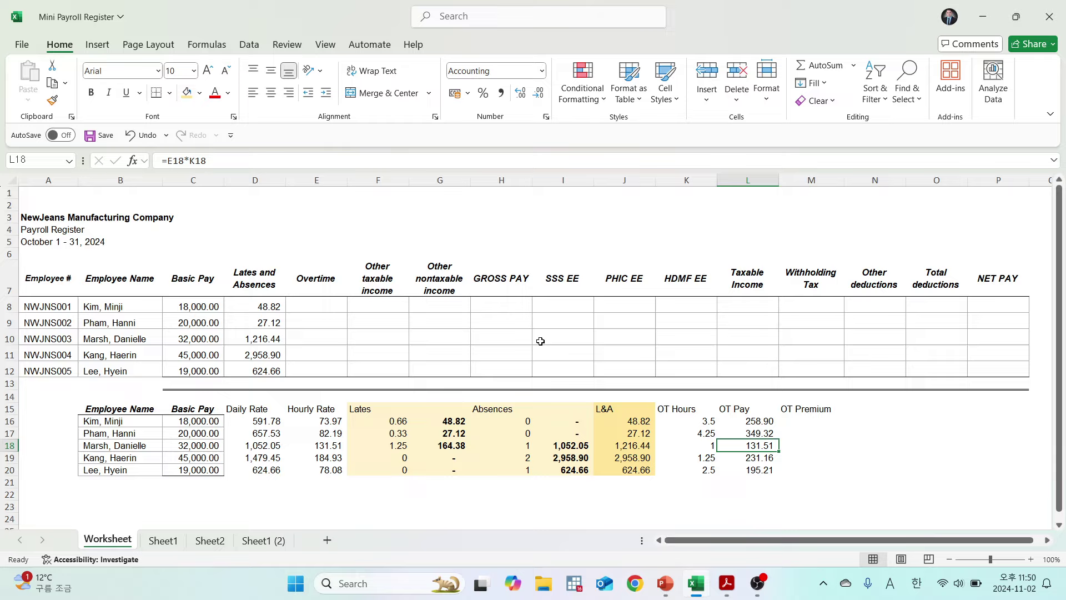
{"action": "key", "text": "Down"}
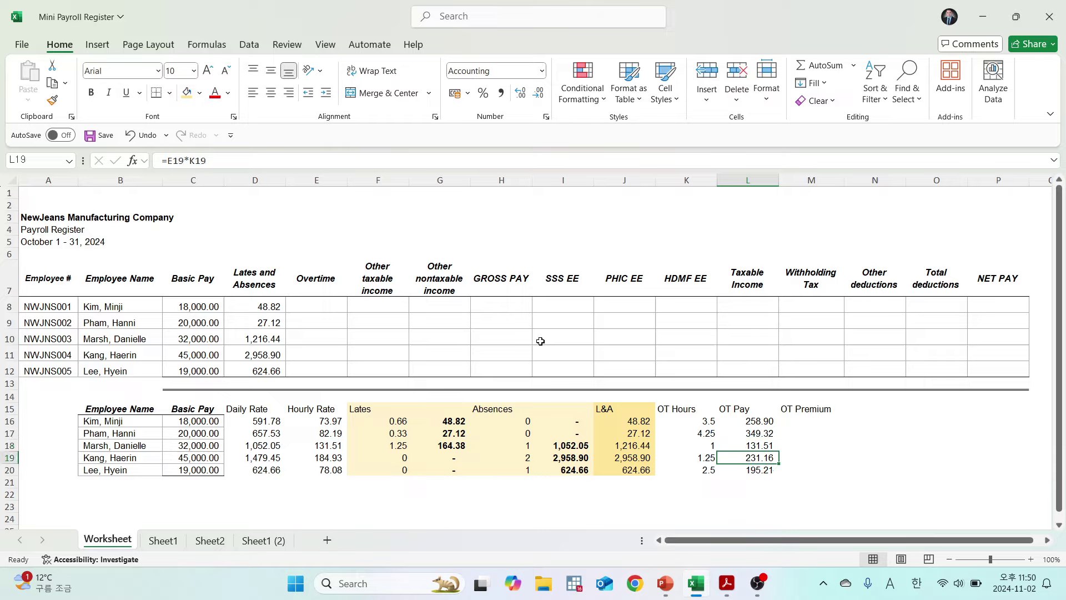
{"action": "key", "text": "Down"}
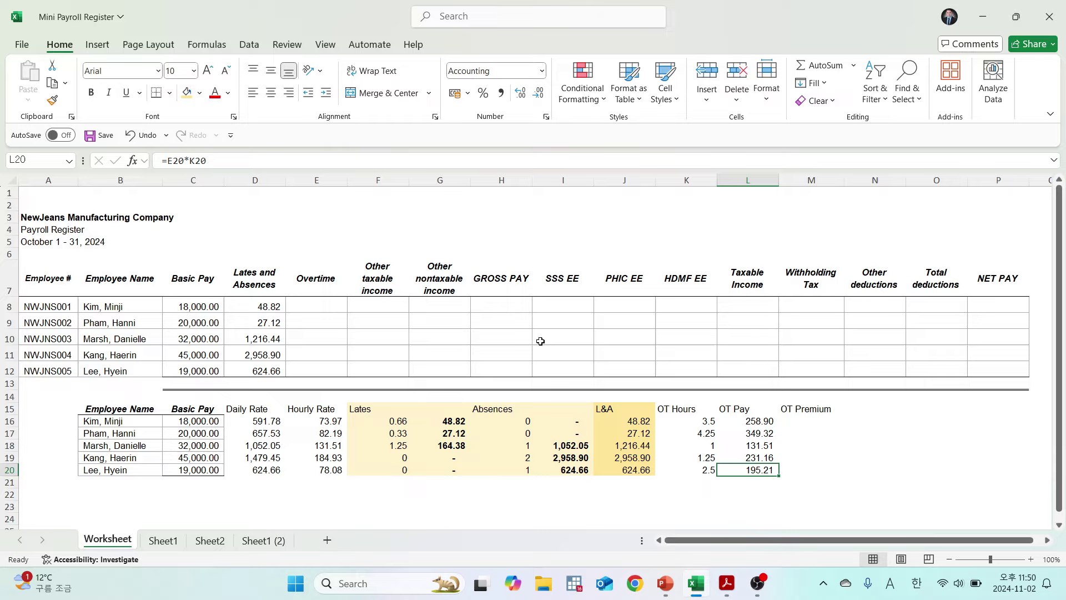
Compute the first employee's OT Premium in M16 as 25% of the OT Pay, =L16*.25.
{"action": "key", "text": "Right"}
{"action": "key", "text": "Up"}
{"action": "key", "text": "Up"}
{"action": "key", "text": "Up"}
{"action": "key", "text": "Up"}
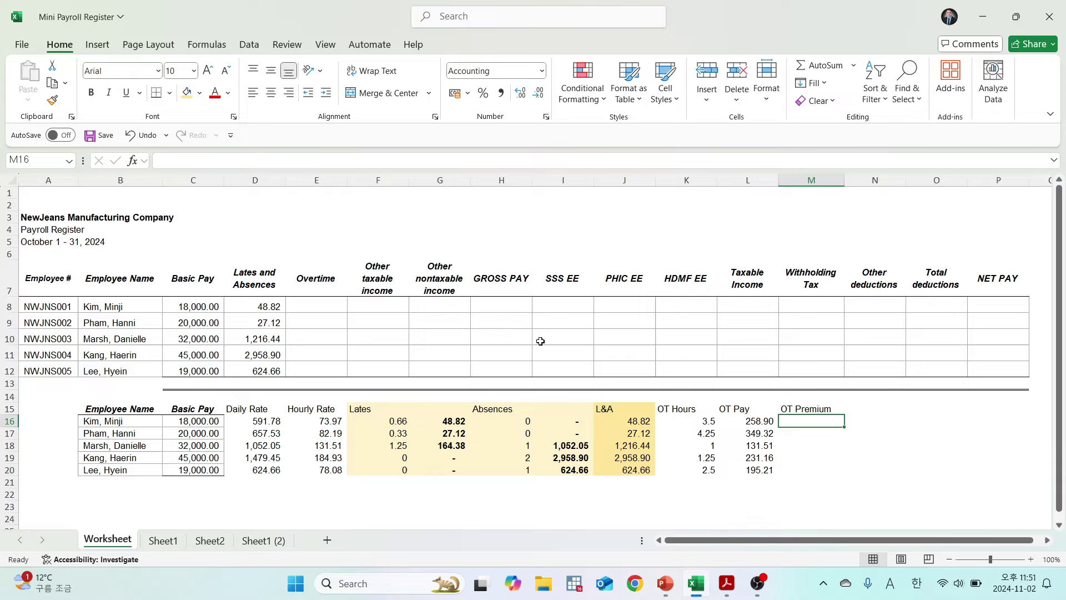
{"action": "type", "text": "="}
{"action": "key", "text": "Left"}
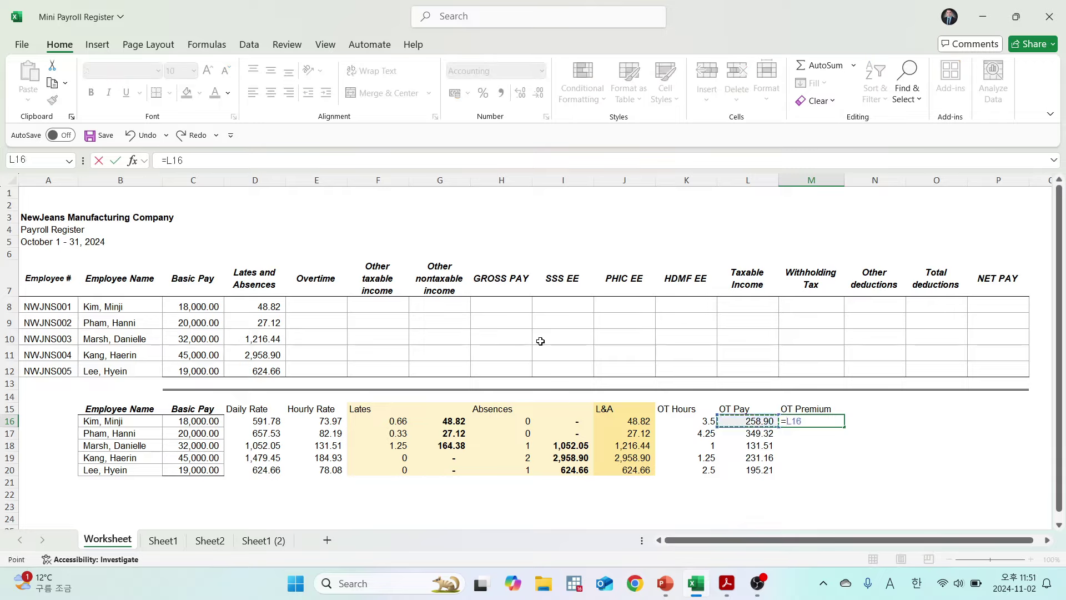
{"action": "type", "text": "*.25"}
{"action": "key", "text": "Return"}
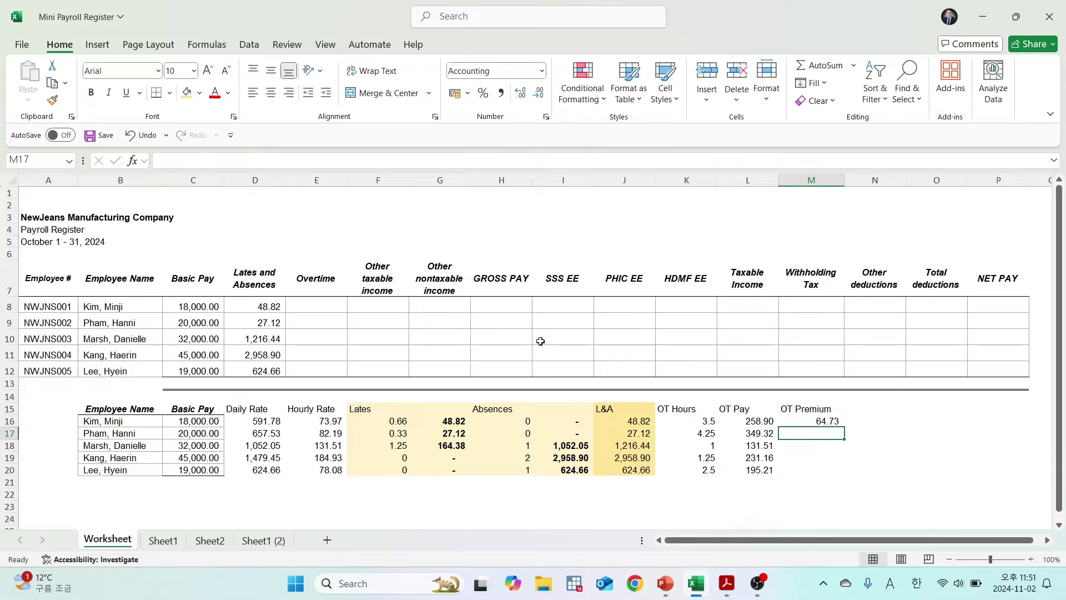
Compute the OT Premium for the second and third employees with =L17*.25 in M17 and =L18*.25 in M18.
{"action": "type", "text": "="}
{"action": "key", "text": "Left"}
{"action": "type", "text": "*."}
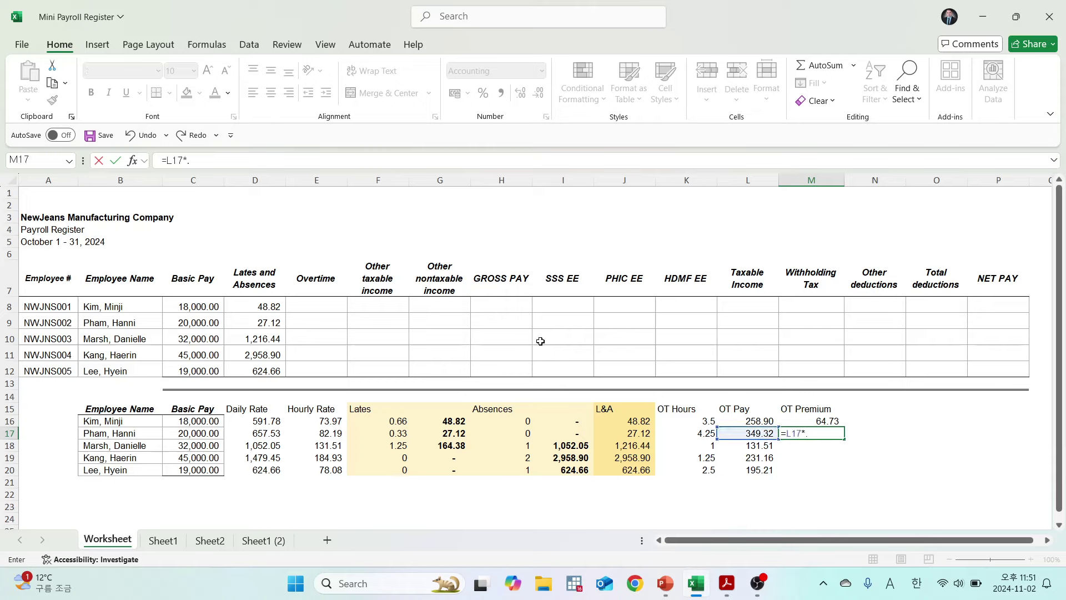
{"action": "type", "text": "25"}
{"action": "key", "text": "Return"}
{"action": "type", "text": "="}
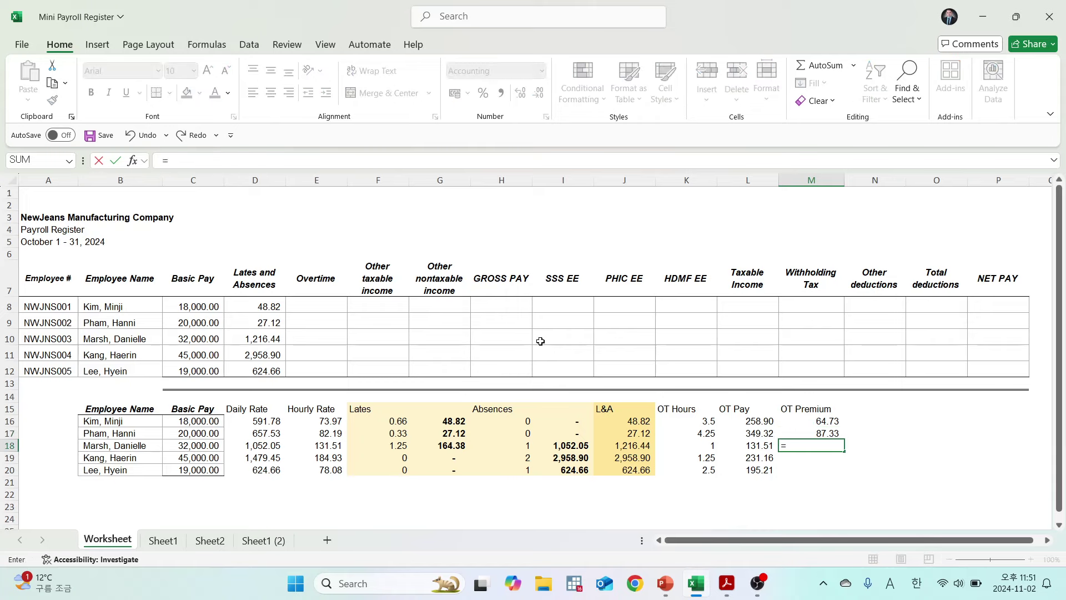
{"action": "key", "text": "Left"}
{"action": "type", "text": "*"}
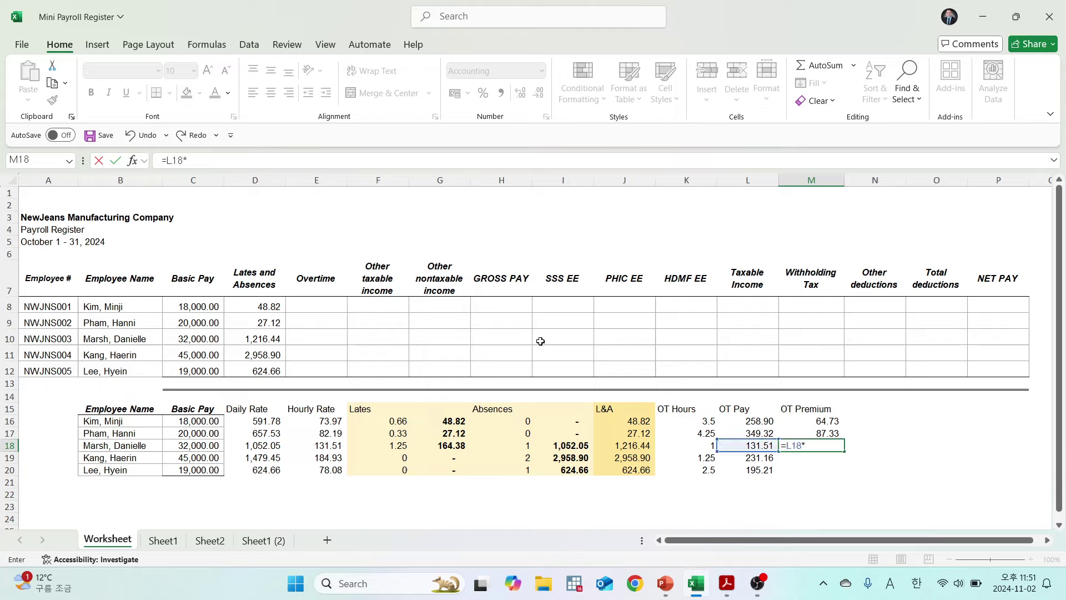
{"action": "type", "text": ".25"}
{"action": "key", "text": "Return"}
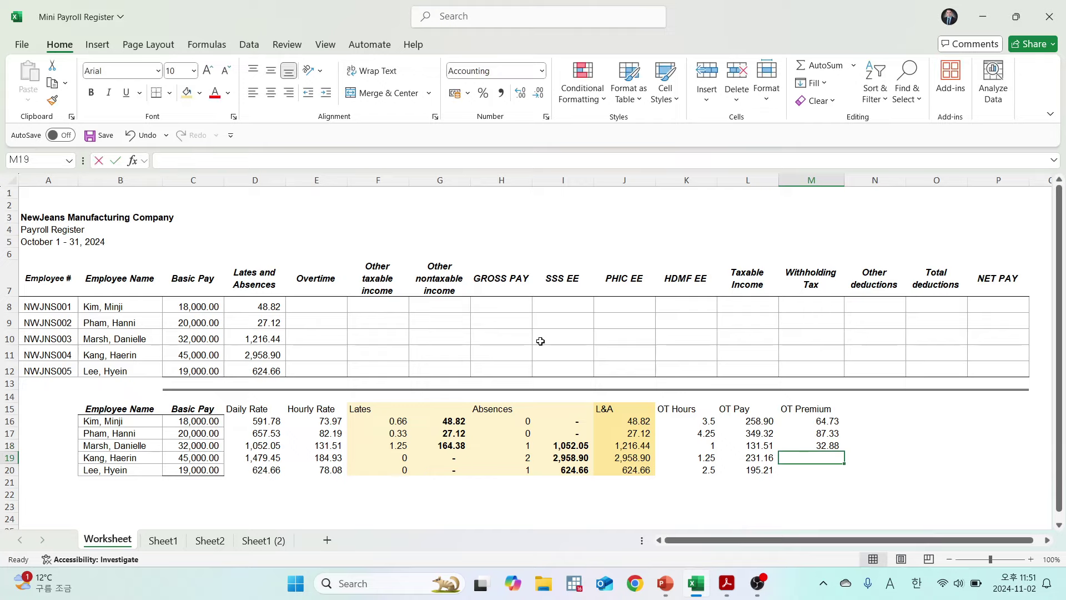
Compute the OT Premium for the last two employees with =L19*.25 in M19 and =L20*.25 in M20.
{"action": "type", "text": "="}
{"action": "key", "text": "Left"}
{"action": "type", "text": "*.25"}
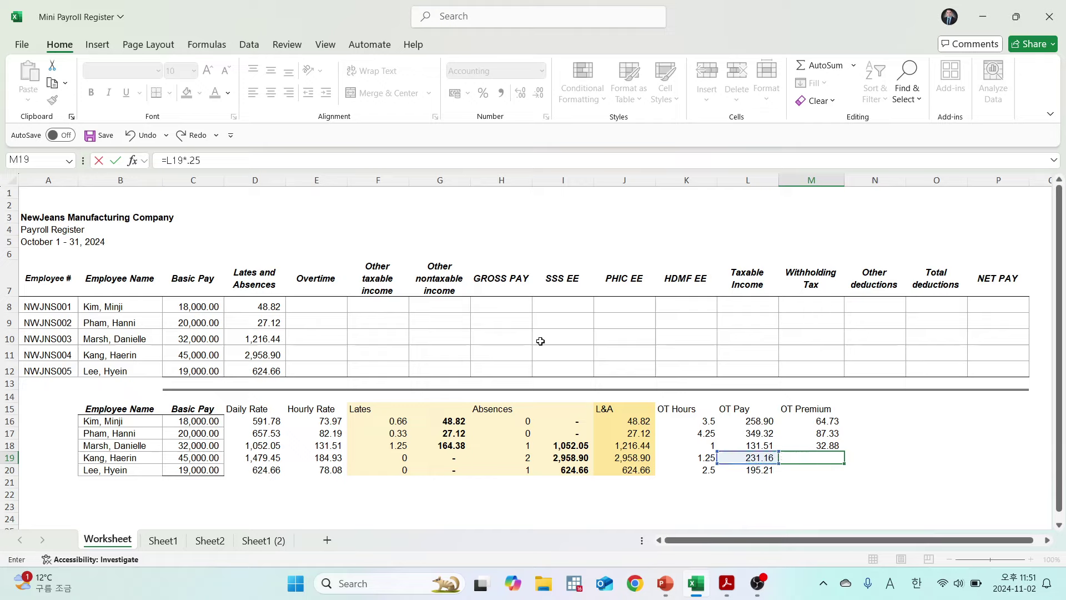
{"action": "key", "text": "Return"}
{"action": "type", "text": "="}
{"action": "key", "text": "Left"}
{"action": "type", "text": "*"}
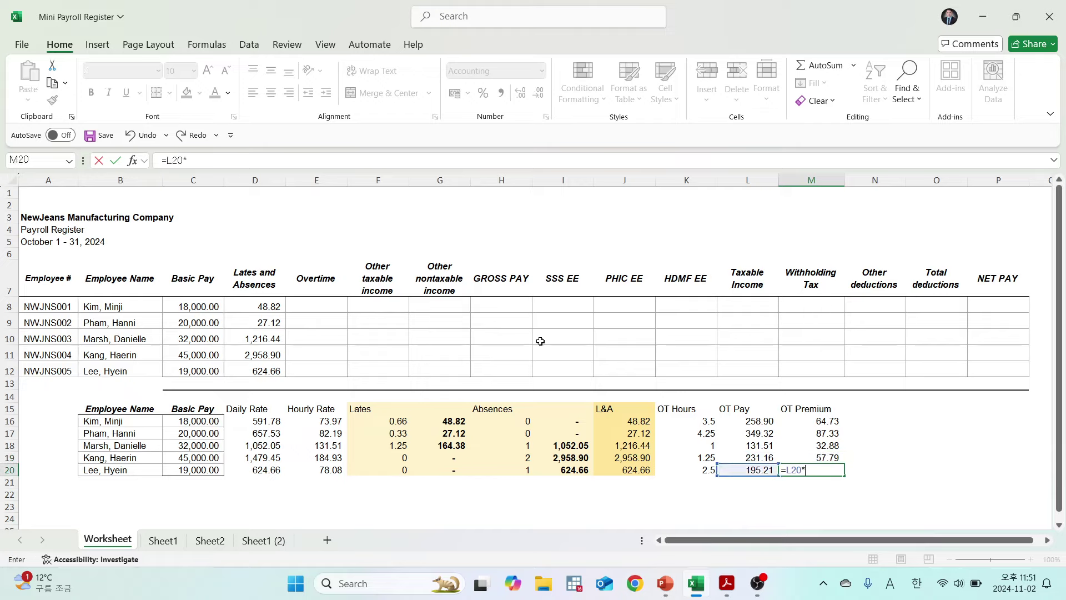
{"action": "type", "text": ".25"}
{"action": "key", "text": "Return"}
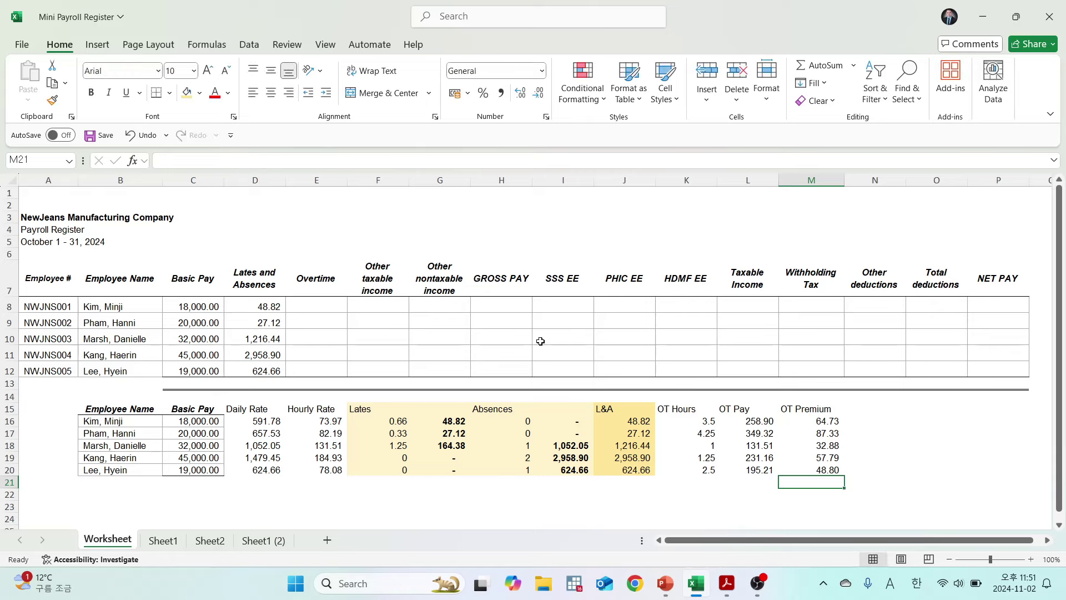
Add the column heading "Overtime" in N15, beside the OT Premium column.
{"action": "key", "text": "Up"}
{"action": "key", "text": "Up"}
{"action": "key", "text": "Up"}
{"action": "key", "text": "Up"}
{"action": "key", "text": "Up"}
{"action": "key", "text": "Up"}
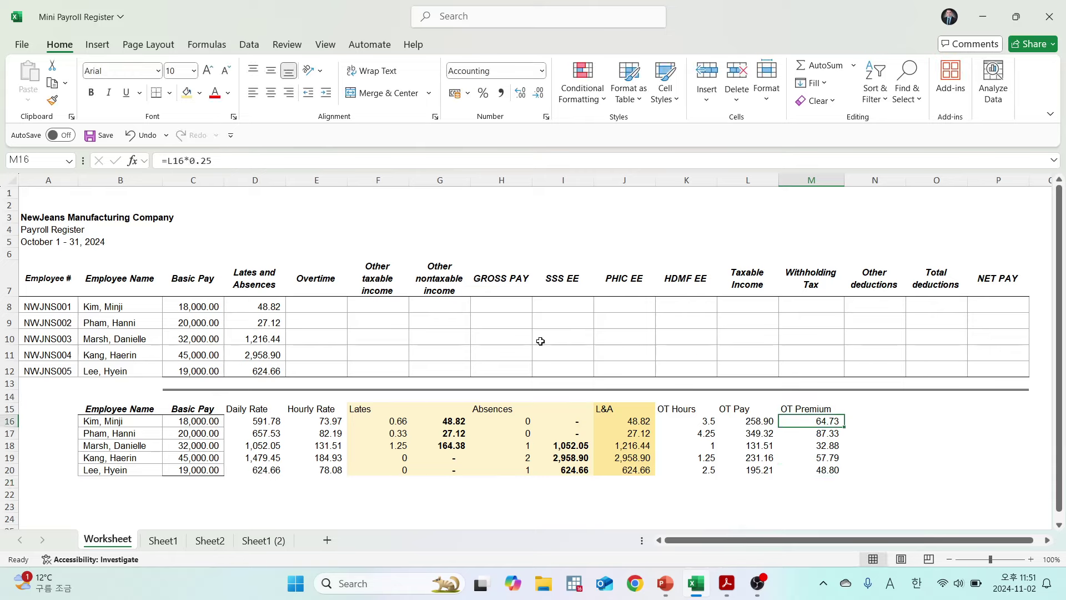
{"action": "key", "text": "Right"}
{"action": "type", "text": "Overtime"}
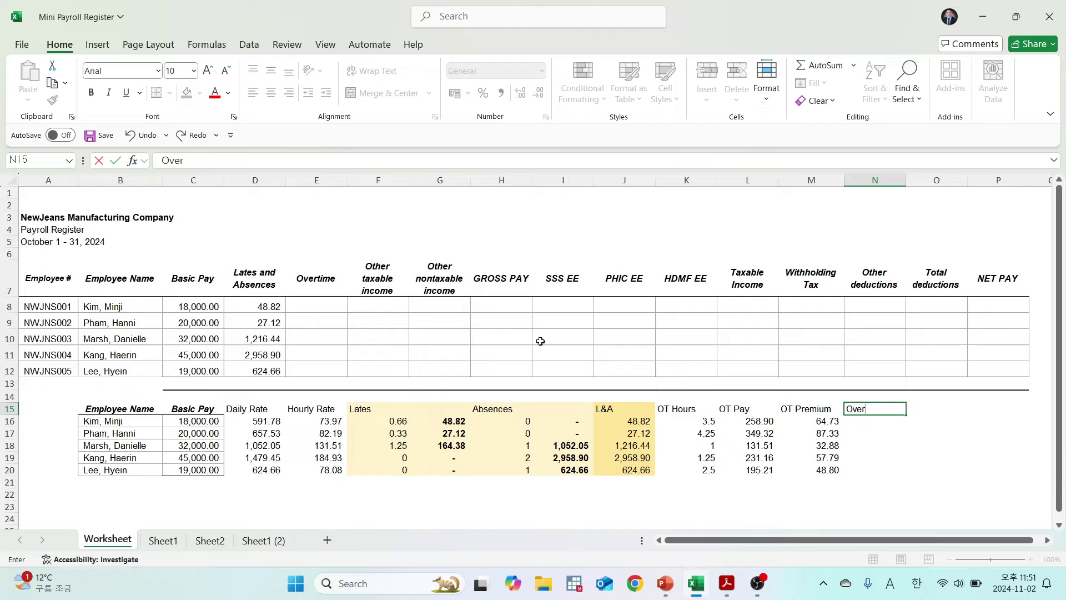
{"action": "key", "text": "Return"}
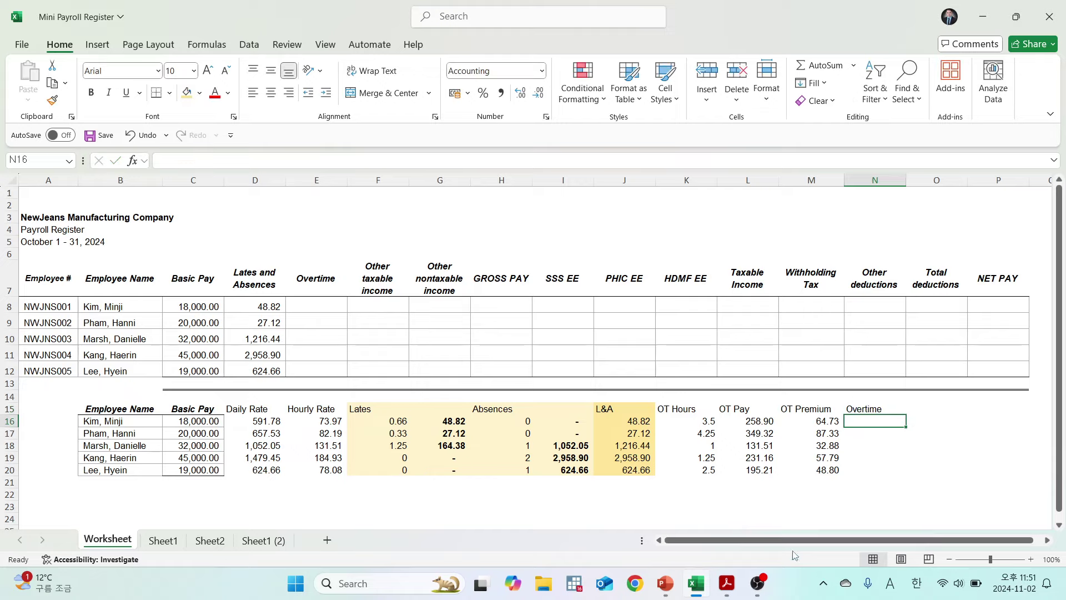
Extend the OT Pay heading in L15 to read "OT Pay (w/o P)".
{"action": "left_click", "coordinate": [726, 410]}
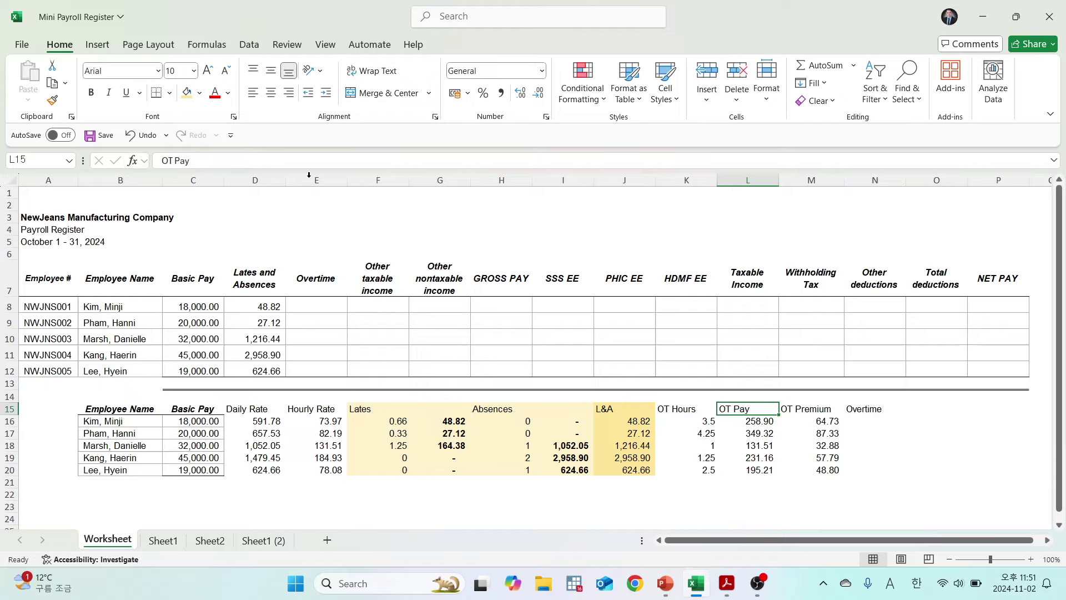
{"action": "left_click", "coordinate": [876, 411]}
{"action": "left_click", "coordinate": [744, 404]}
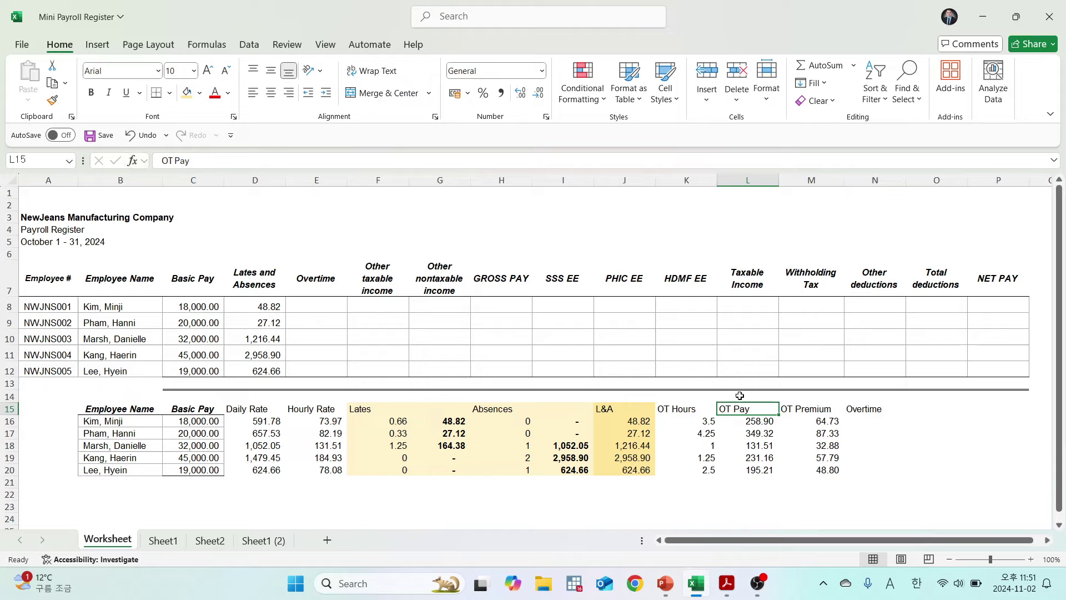
{"action": "left_click", "coordinate": [296, 159]}
{"action": "type", "text": "("}
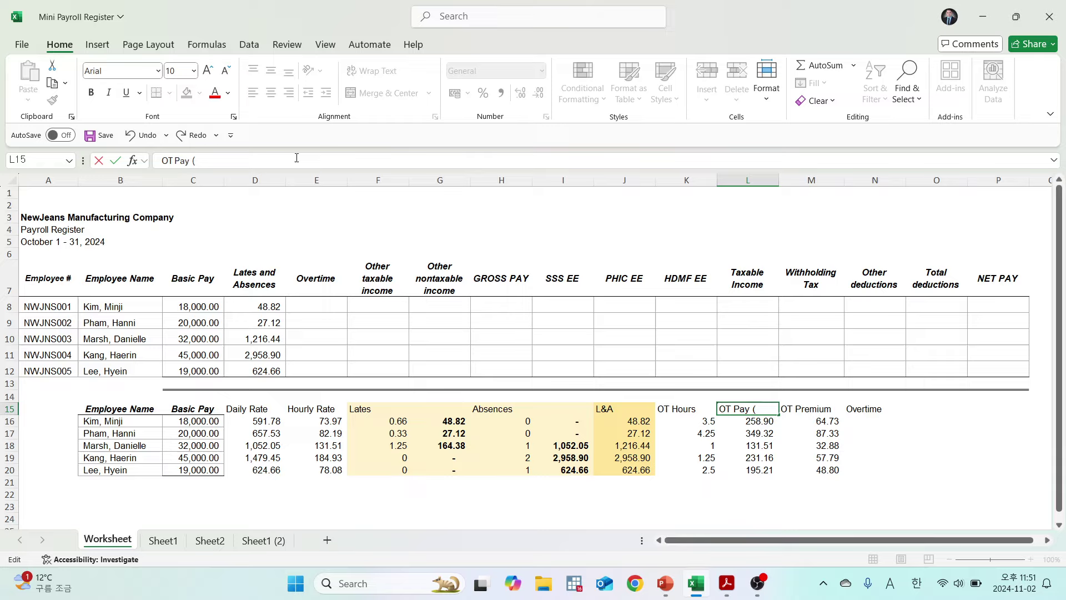
{"action": "type", "text": "w/op)"}
{"action": "key", "text": "Return"}
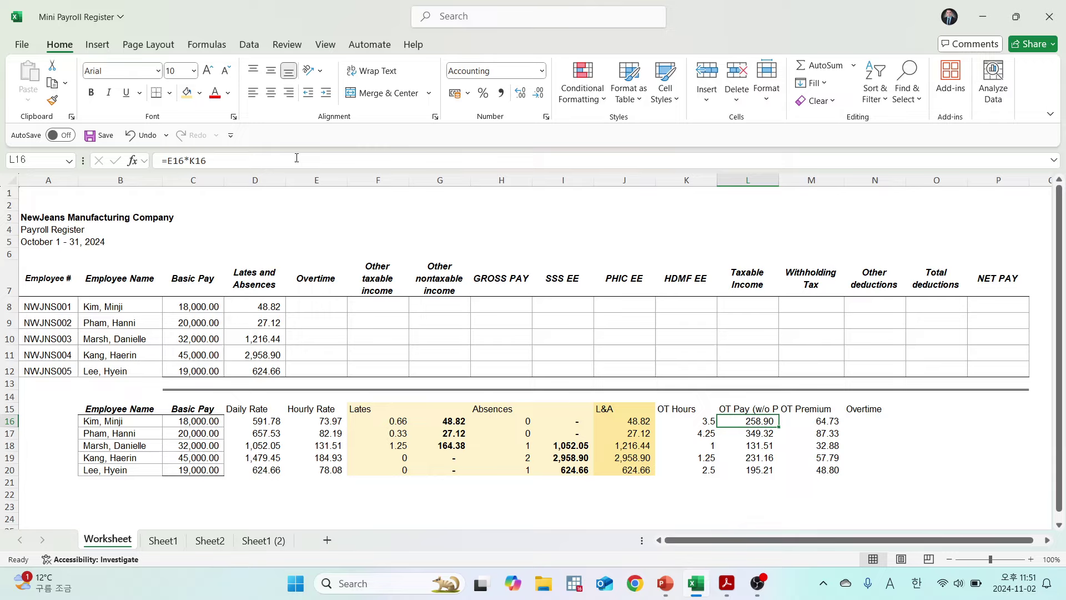
Compute the first employee's Overtime in N16 as OT Pay plus OT Premium, =L16+M16.
{"action": "key", "text": "Up"}
{"action": "key", "text": "Right"}
{"action": "key", "text": "Right"}
{"action": "key", "text": "Down"}
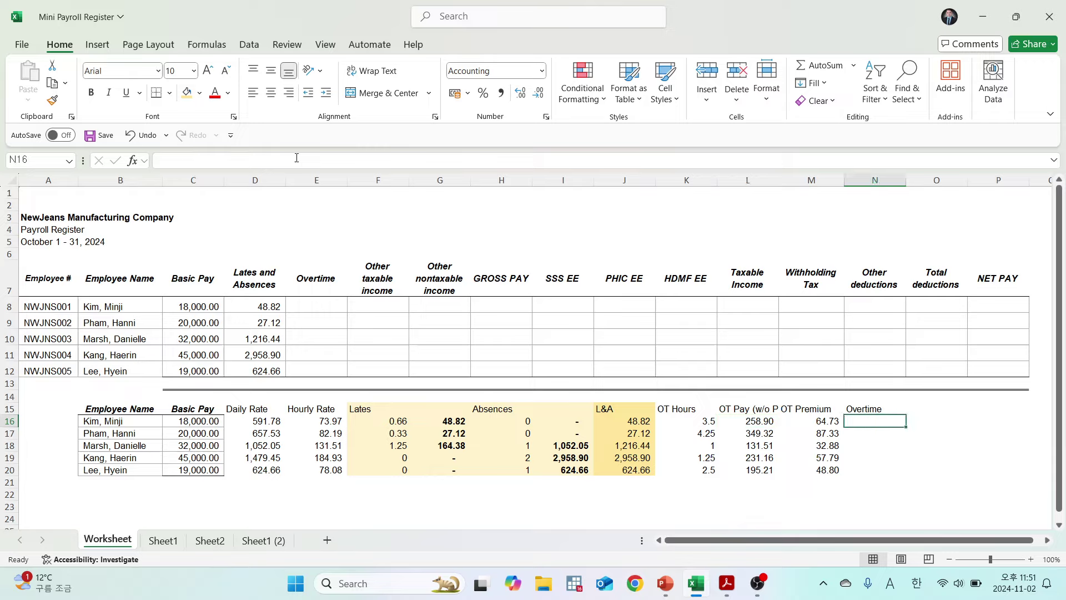
{"action": "type", "text": "="}
{"action": "key", "text": "Left"}
{"action": "key", "text": "Left"}
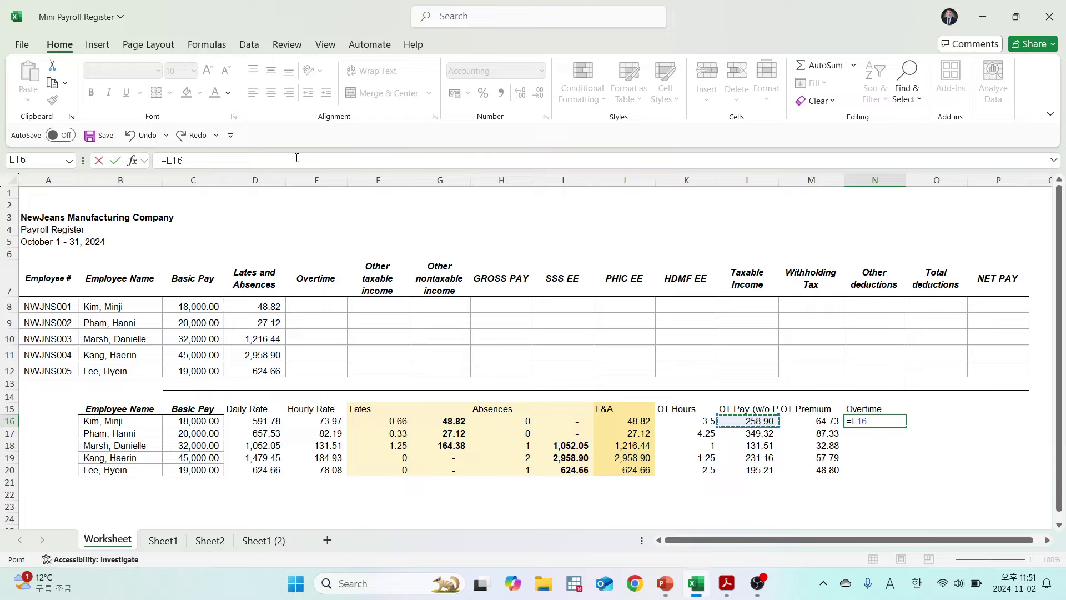
{"action": "type", "text": "+"}
{"action": "key", "text": "Right"}
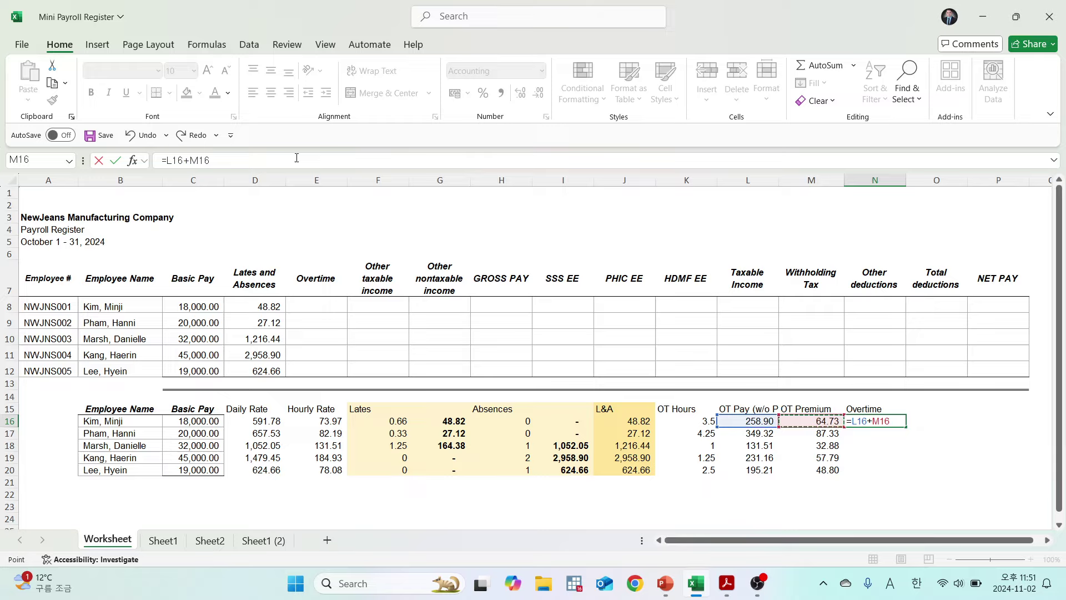
{"action": "key", "text": "ctrl+Return"}
Copy the Overtime formula from N16 down to N20 for the other four employees.
{"action": "key", "text": "ctrl+c"}
{"action": "key", "text": "shift+Down"}
{"action": "key", "text": "shift+Down"}
{"action": "key", "text": "shift+Down"}
{"action": "key", "text": "shift+Down"}
{"action": "key", "text": "ctrl+v"}
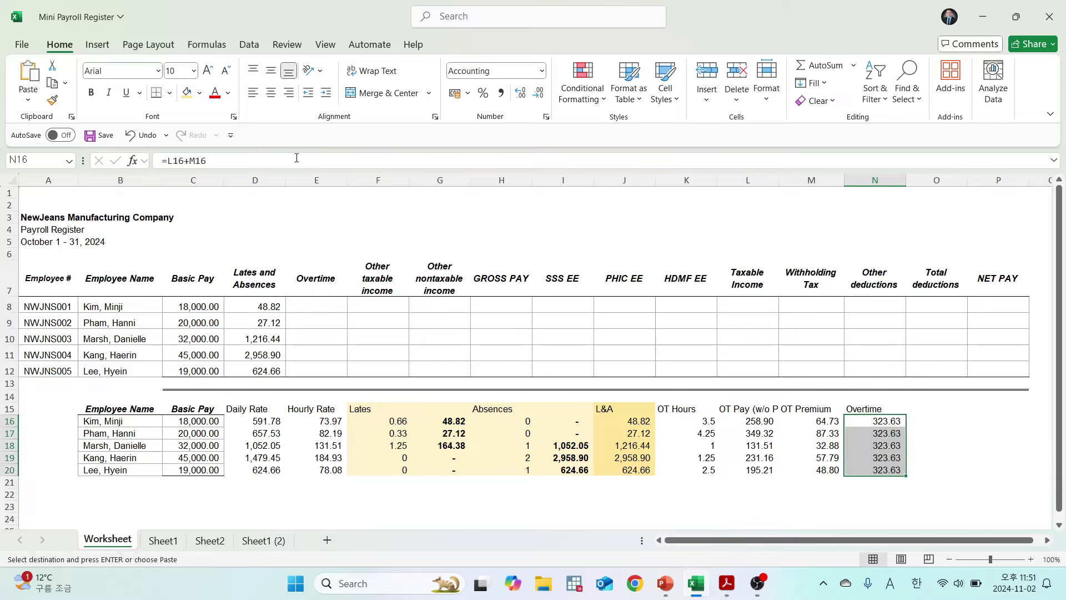
{"action": "key", "text": "Escape"}
Compute the first employee's overtime in one formula in O16, hourly rate times OT hours times 1.25: =E16*K16*1.25.
{"action": "key", "text": "Right"}
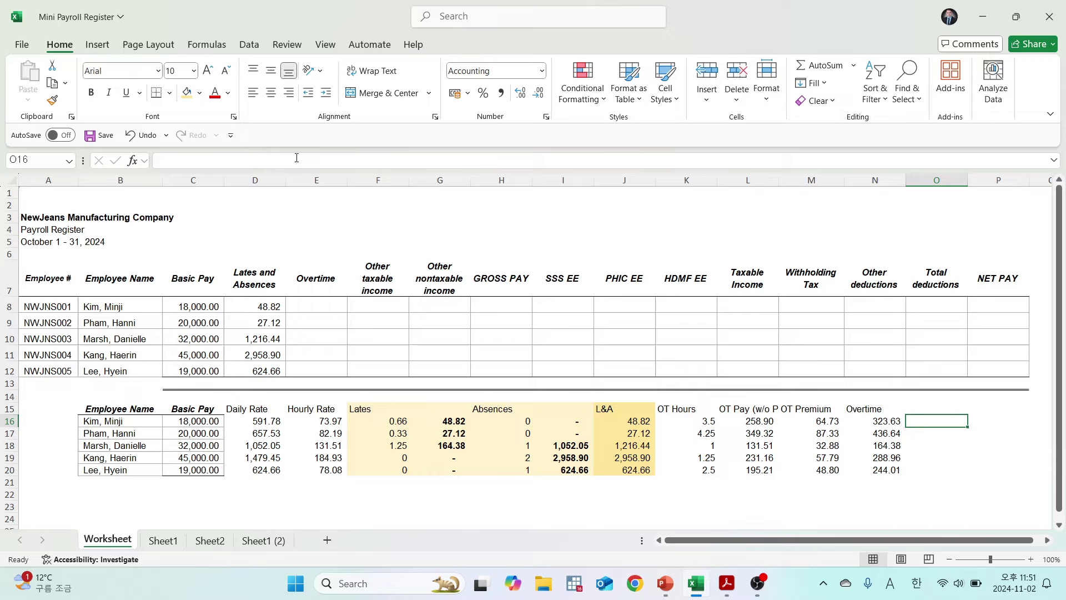
{"action": "type", "text": "="}
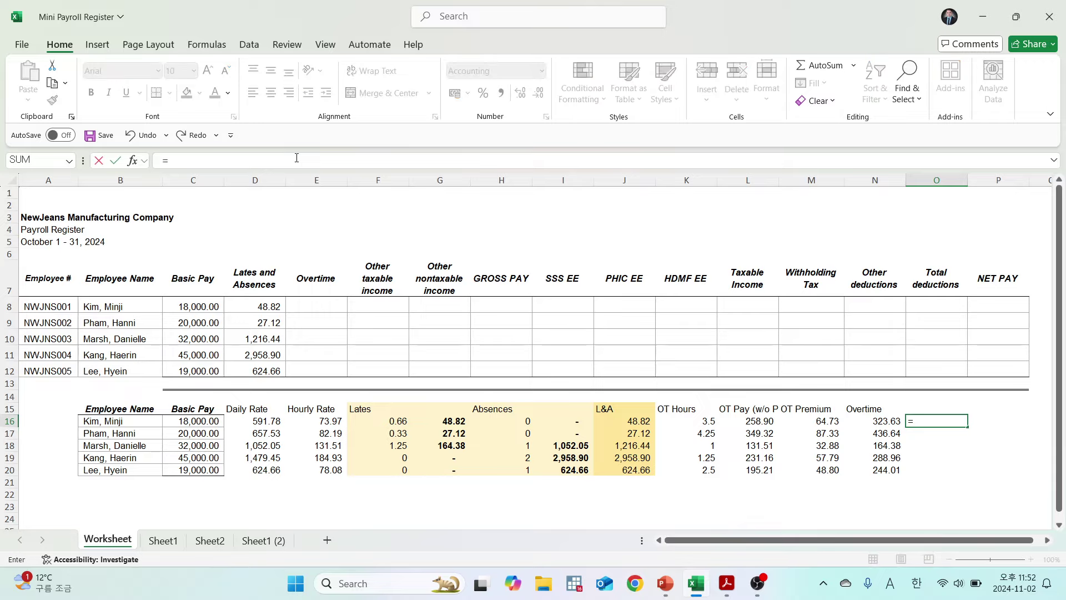
{"action": "key", "text": "Left"}
{"action": "key", "text": "Left"}
{"action": "key", "text": "Left"}
{"action": "key", "text": "Left"}
{"action": "key", "text": "Left"}
{"action": "key", "text": "Left"}
{"action": "key", "text": "Left"}
{"action": "key", "text": "Left"}
{"action": "key", "text": "Left"}
{"action": "key", "text": "Left"}
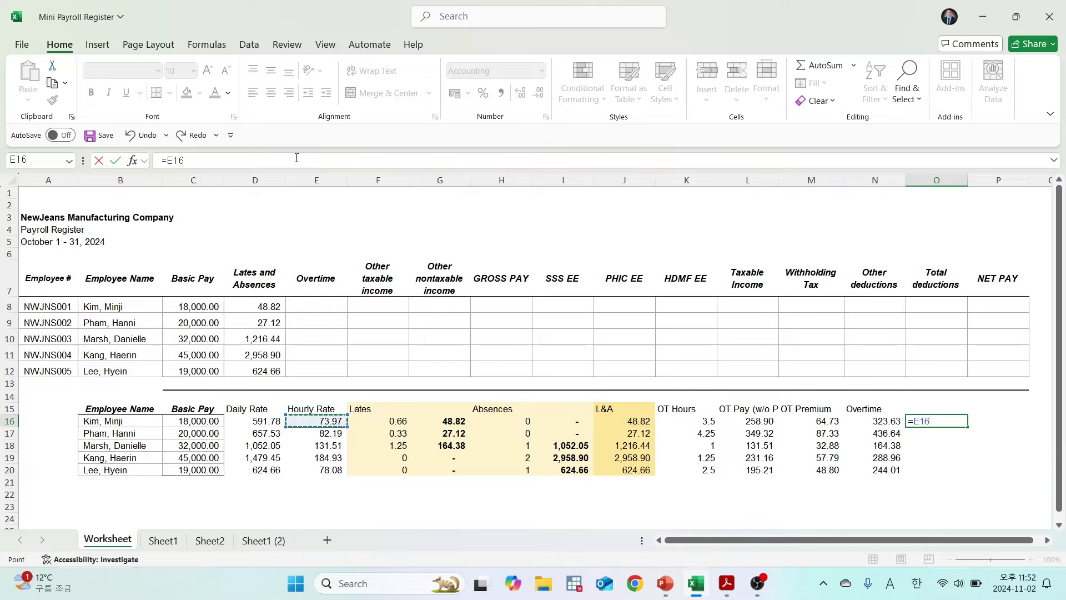
{"action": "type", "text": "*"}
{"action": "key", "text": "Left"}
{"action": "key", "text": "Left"}
{"action": "key", "text": "Left"}
{"action": "key", "text": "Left"}
{"action": "key", "text": "Left"}
{"action": "key", "text": "Right"}
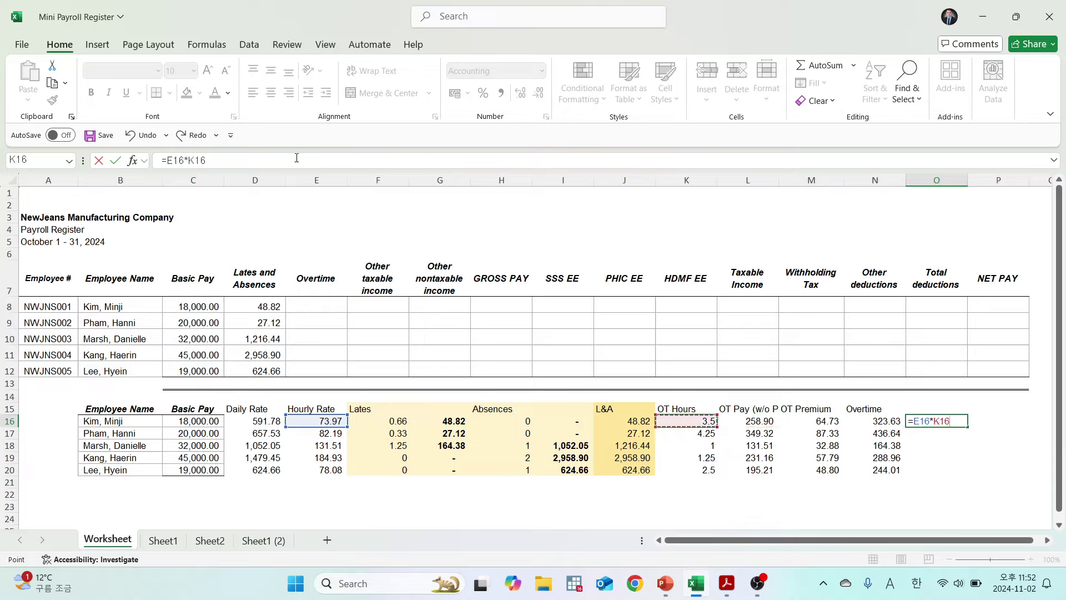
{"action": "type", "text": "*1"}
{"action": "type", "text": ".25"}
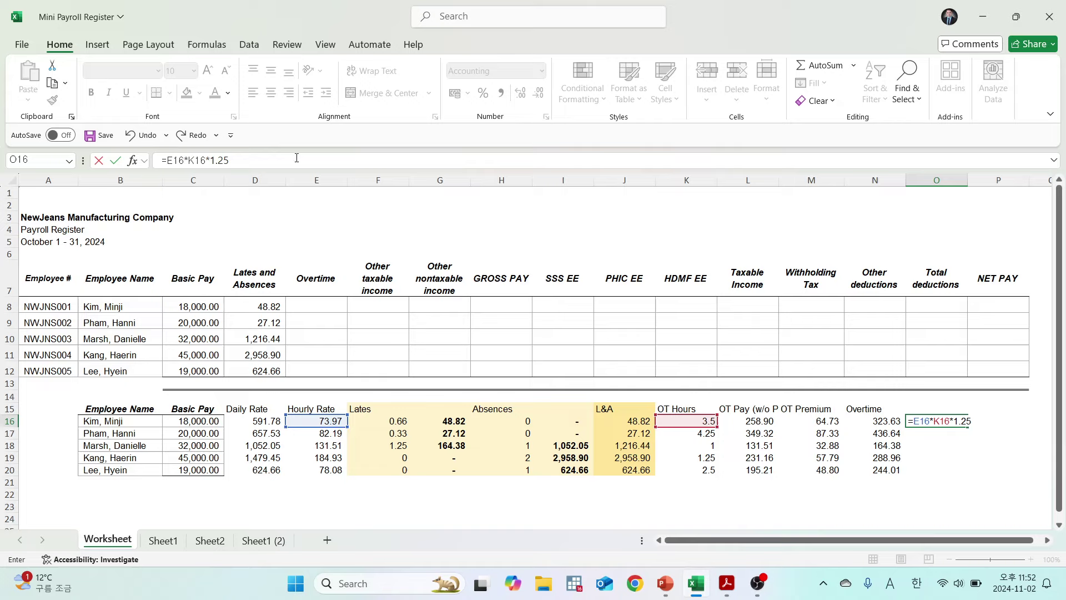
{"action": "key", "text": "Return"}
Copy the one-formula overtime computation from O16 down to O20.
{"action": "key", "text": "Up"}
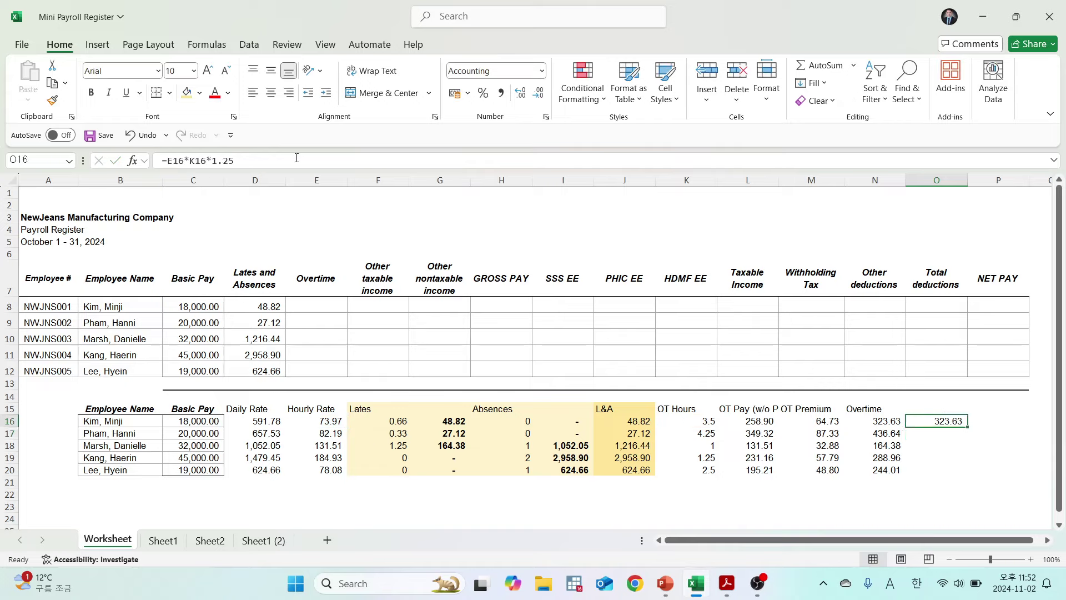
{"action": "key", "text": "ctrl+c"}
{"action": "key", "text": "shift+Down"}
{"action": "key", "text": "shift+Down"}
{"action": "key", "text": "shift+Down"}
{"action": "key", "text": "shift+Down"}
{"action": "key", "text": "Return"}
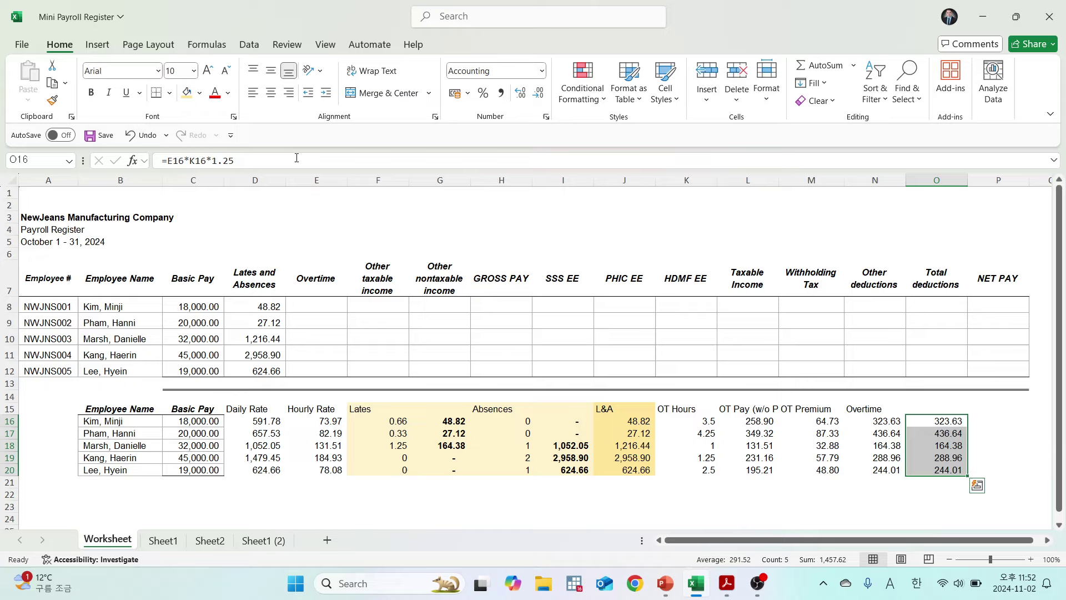
Shade the overtime computation block K15:O20 light blue and make O15:O20 bold.
{"action": "left_click_drag", "start_coordinate": [675, 409], "coordinate": [928, 473]}
{"action": "left_click_drag", "start_coordinate": [666, 410], "coordinate": [938, 472]}
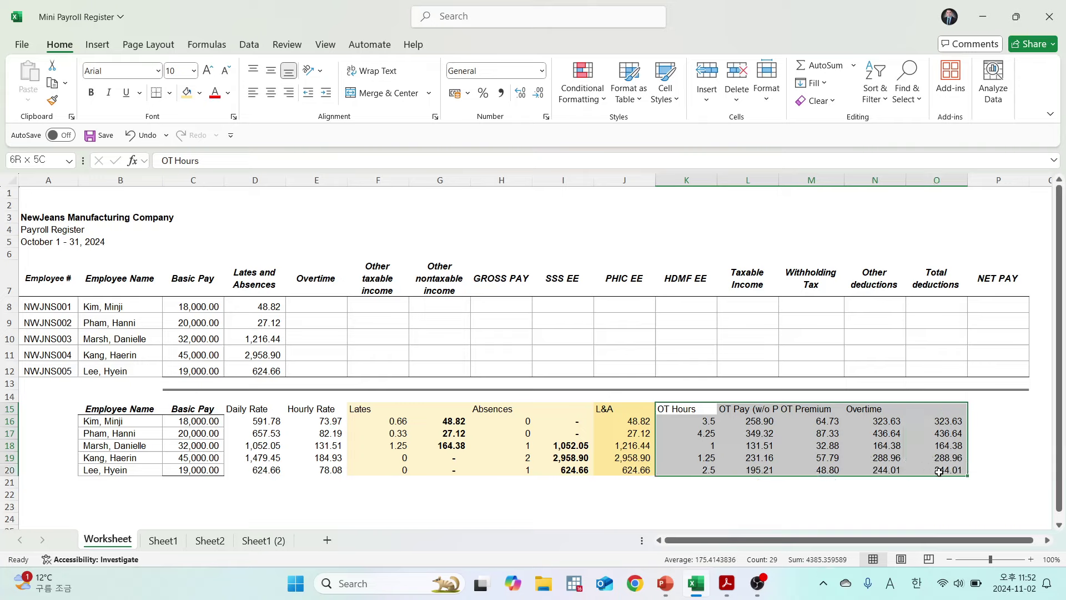
{"action": "left_click", "coordinate": [201, 93]}
{"action": "left_click", "coordinate": [274, 174]}
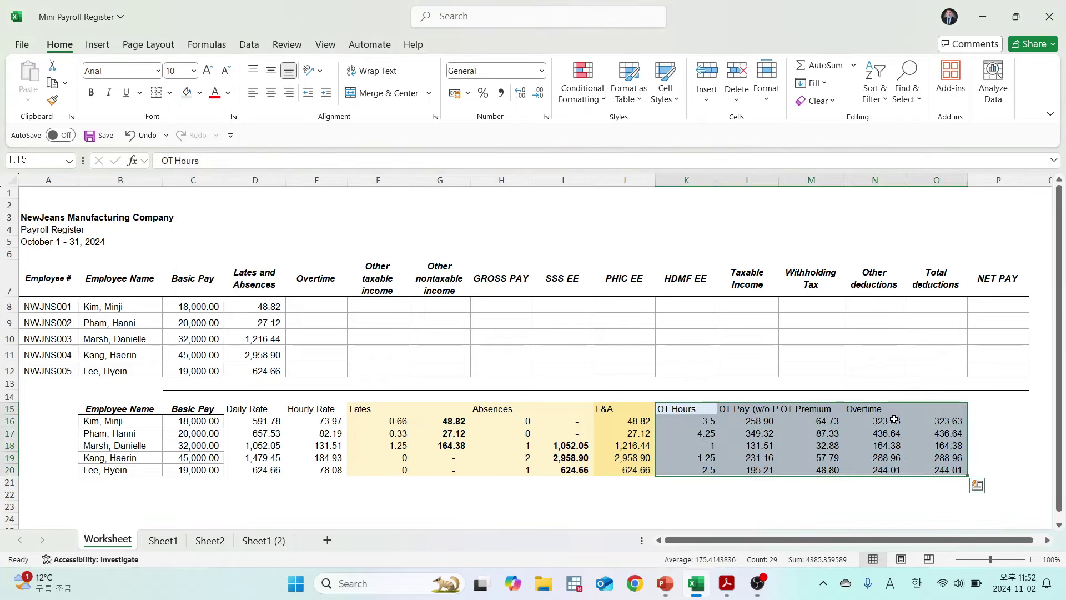
{"action": "left_click", "coordinate": [875, 433]}
{"action": "left_click_drag", "start_coordinate": [940, 410], "coordinate": [938, 471]}
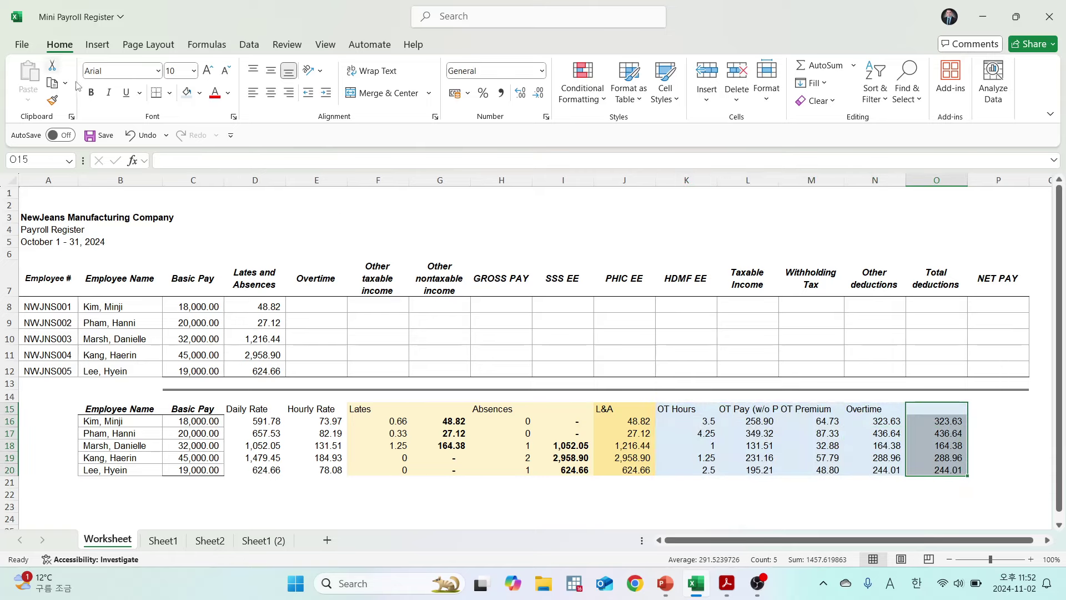
{"action": "left_click", "coordinate": [91, 93]}
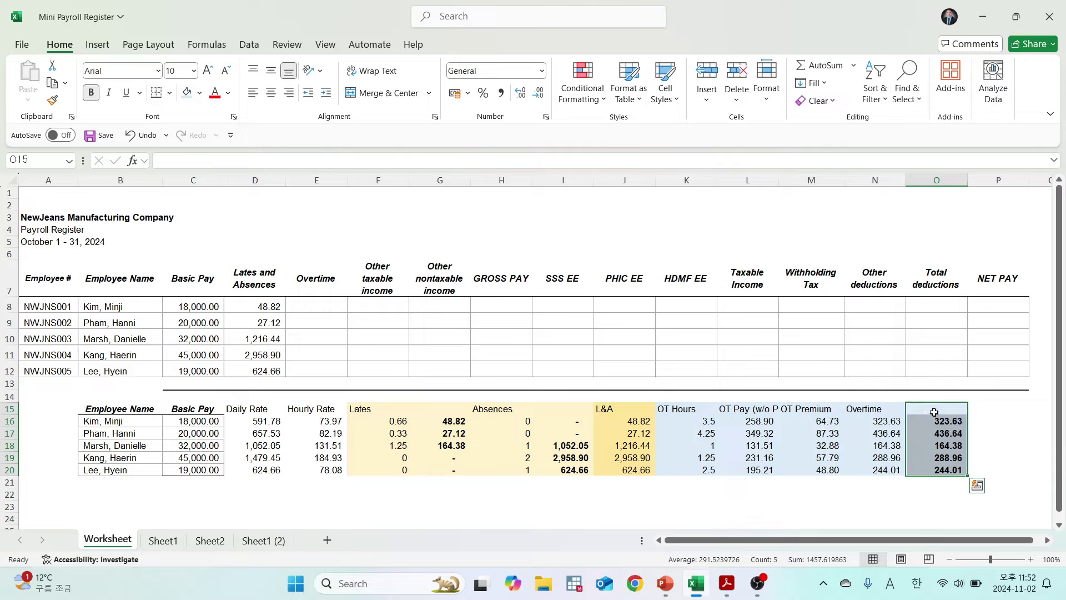
Copy the overtime amounts in O16:O20 and paste them as values into the register's Overtime column, E8:E12.
{"action": "left_click_drag", "start_coordinate": [936, 421], "coordinate": [936, 464]}
{"action": "key", "text": "ctrl+c"}
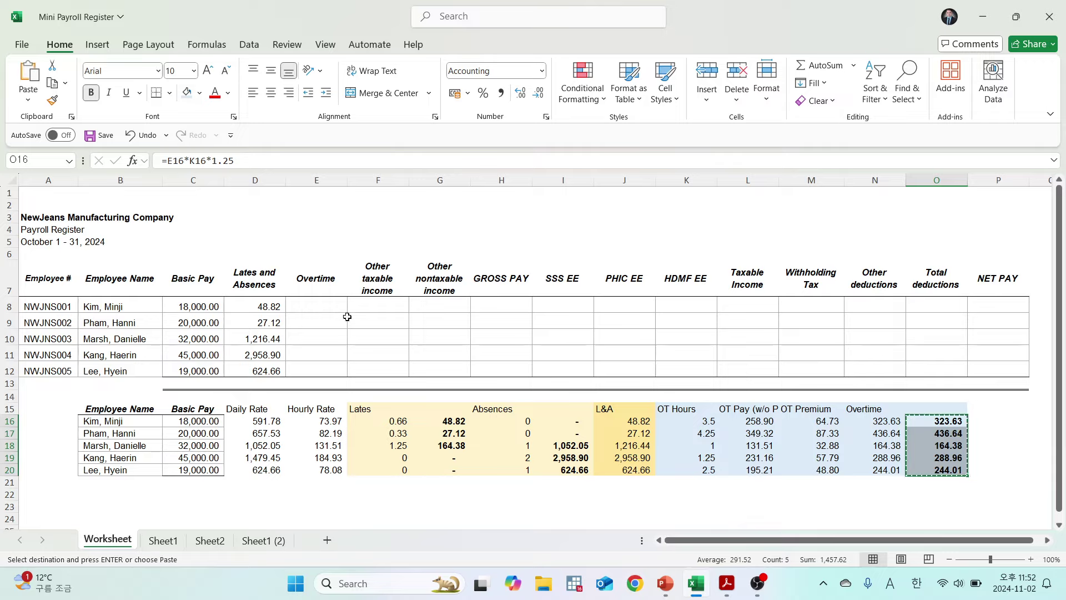
{"action": "left_click", "coordinate": [306, 302]}
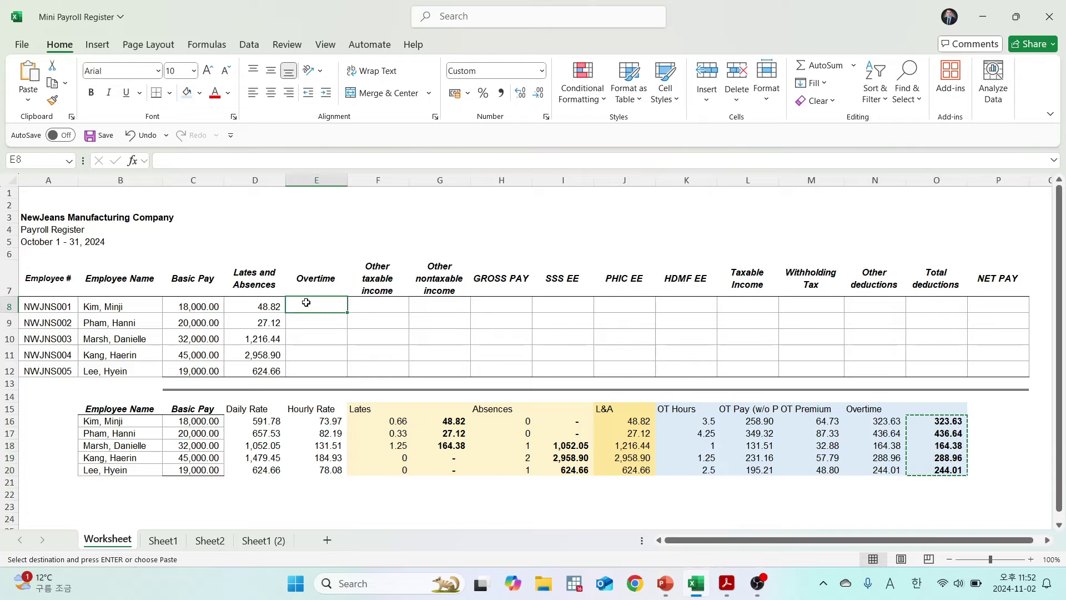
{"action": "left_click", "coordinate": [28, 99]}
{"action": "left_click", "coordinate": [27, 205]}
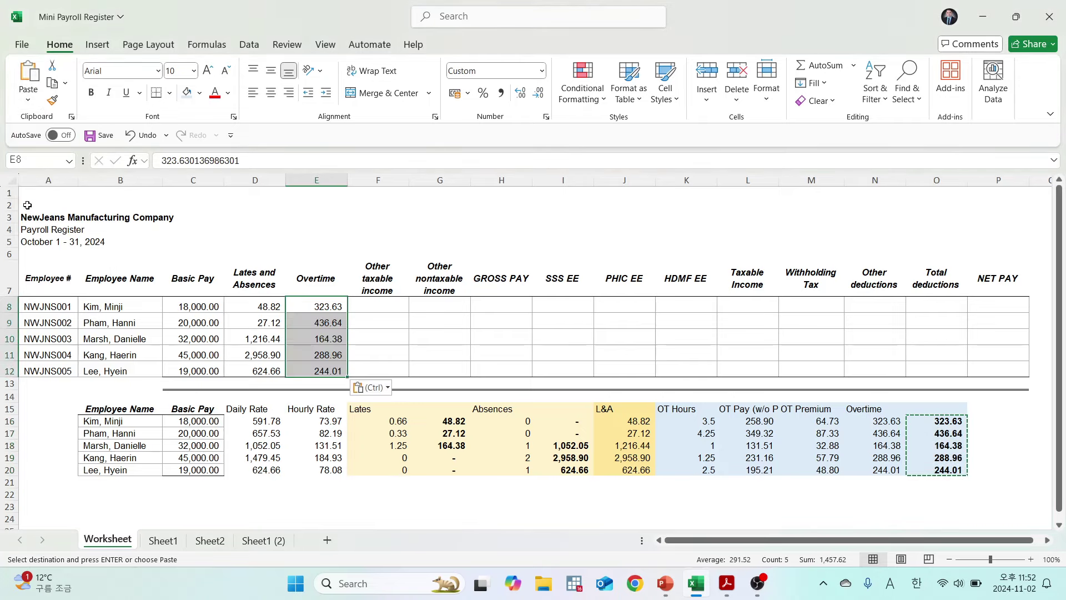
{"action": "left_click", "coordinate": [476, 242]}
Look up the transportation allowance in the workshop PDF and enter 1800 as the first employee's Other taxable income in F8.
{"action": "left_click", "coordinate": [987, 419]}
{"action": "double_click", "coordinate": [987, 419]}
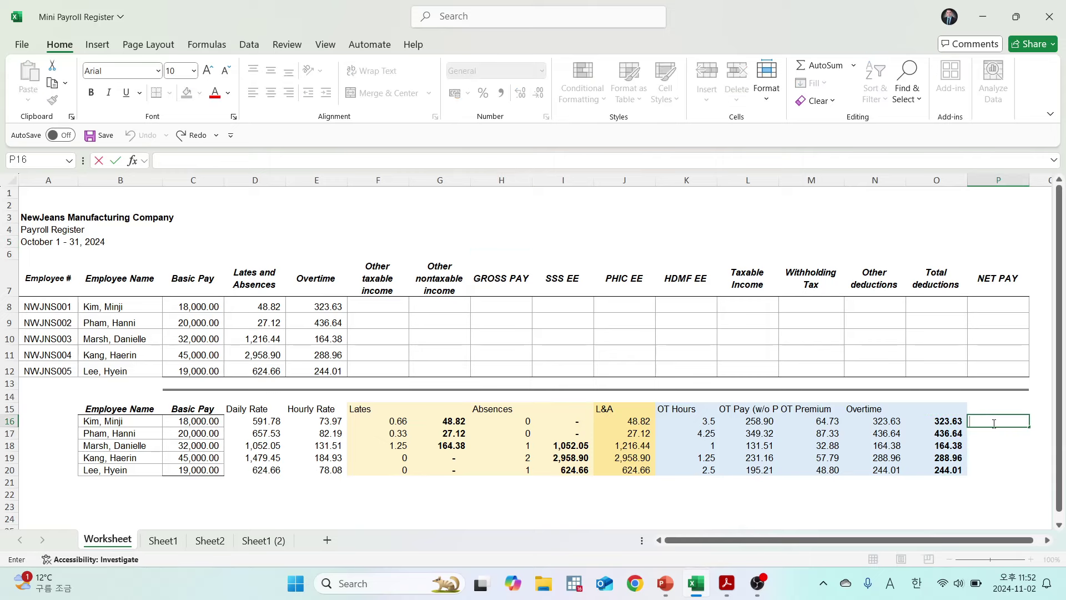
{"action": "key", "text": "alt+Tab"}
{"action": "scroll", "coordinate": [919, 406], "scroll_direction": "down", "scroll_amount": 7}
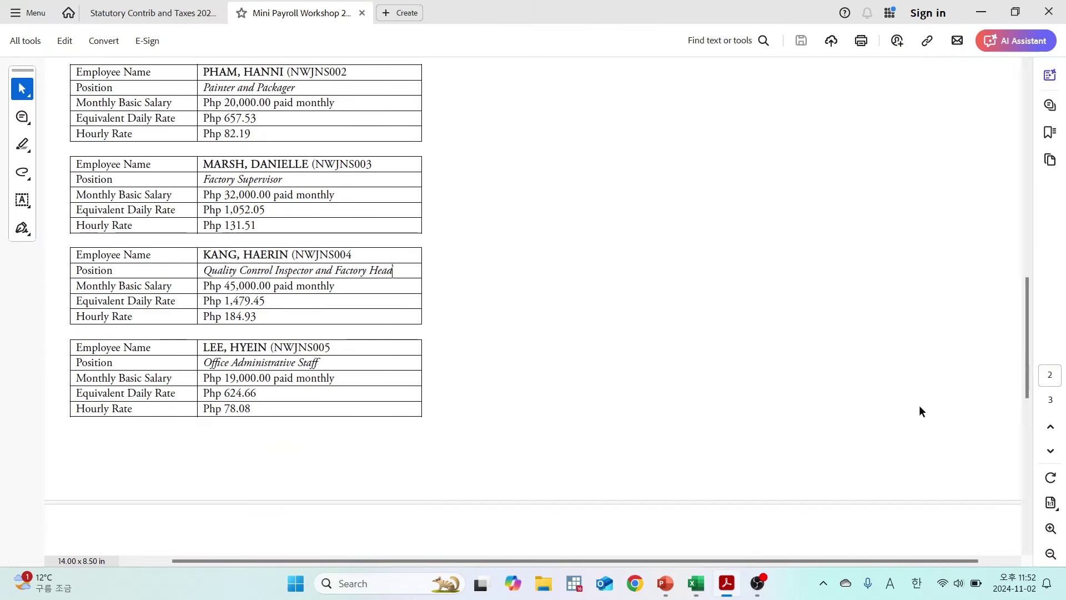
{"action": "scroll", "coordinate": [920, 408], "scroll_direction": "down", "scroll_amount": 4}
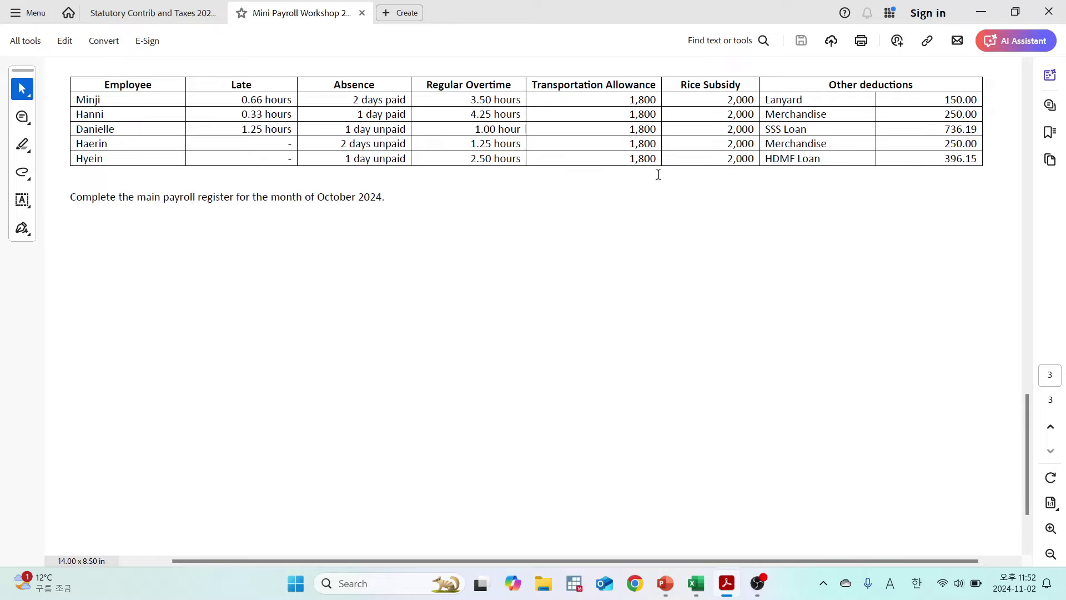
{"action": "key", "text": "alt+Tab"}
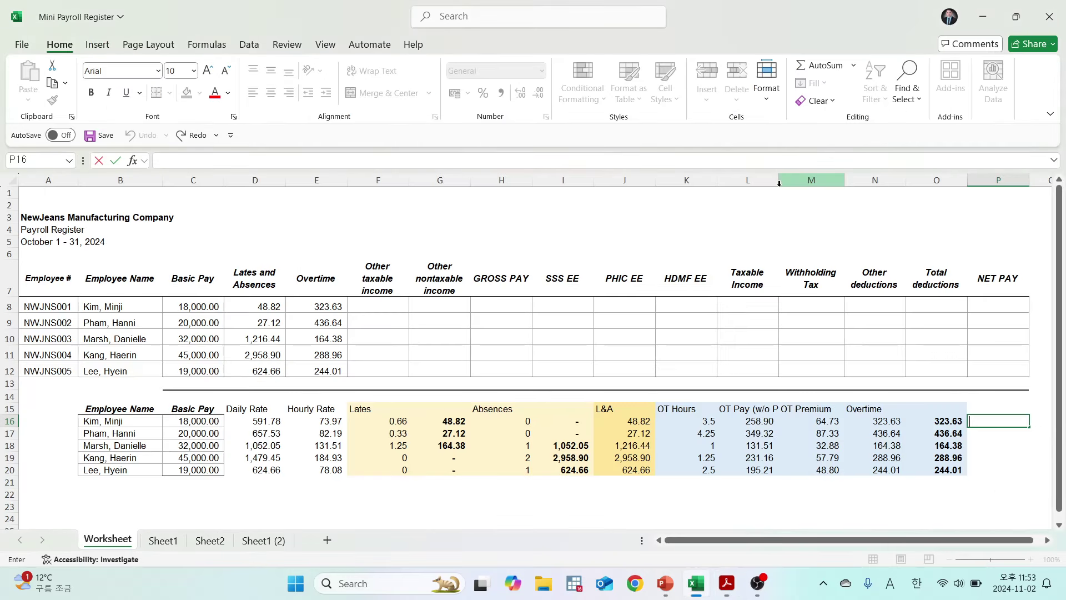
{"action": "left_click", "coordinate": [374, 308]}
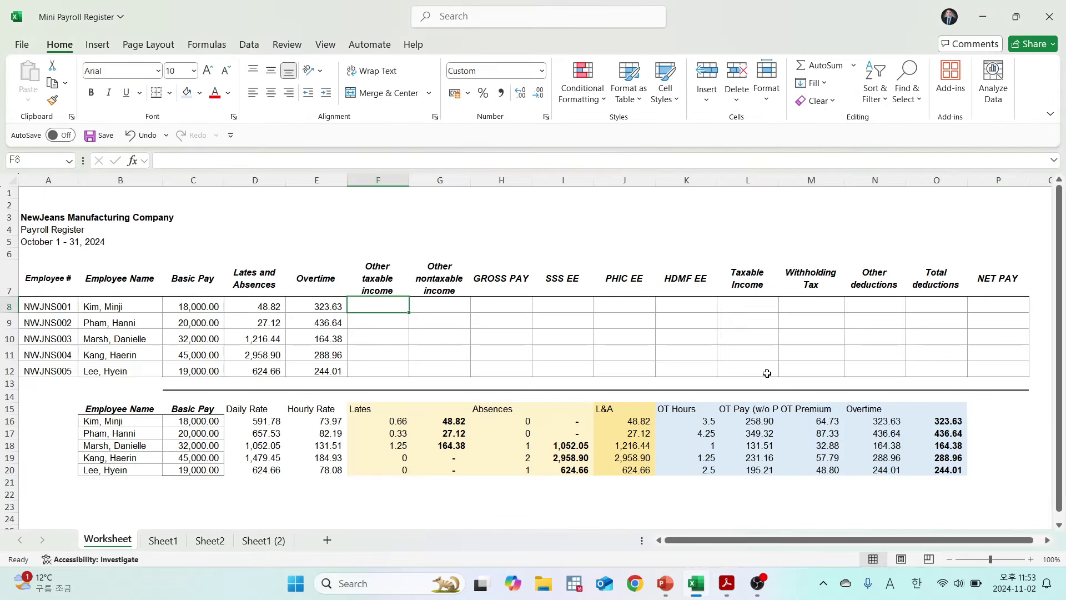
{"action": "type", "text": "8"}
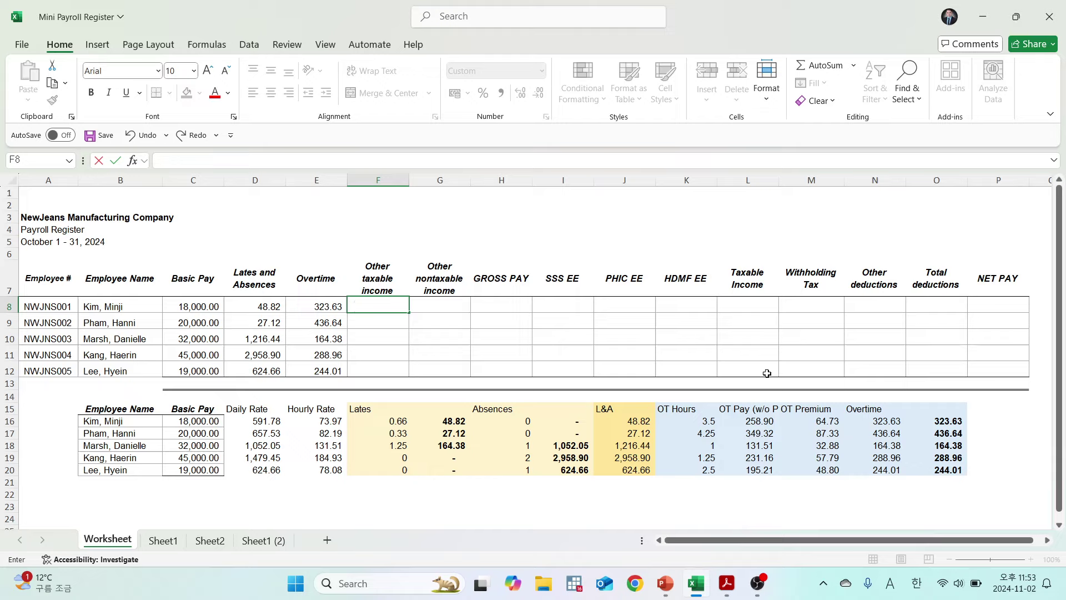
{"action": "type", "text": "1800"}
{"action": "key", "text": "Return"}
Enter 1800 as Other taxable income for the remaining four employees in F9 to F12.
{"action": "type", "text": "1,8"}
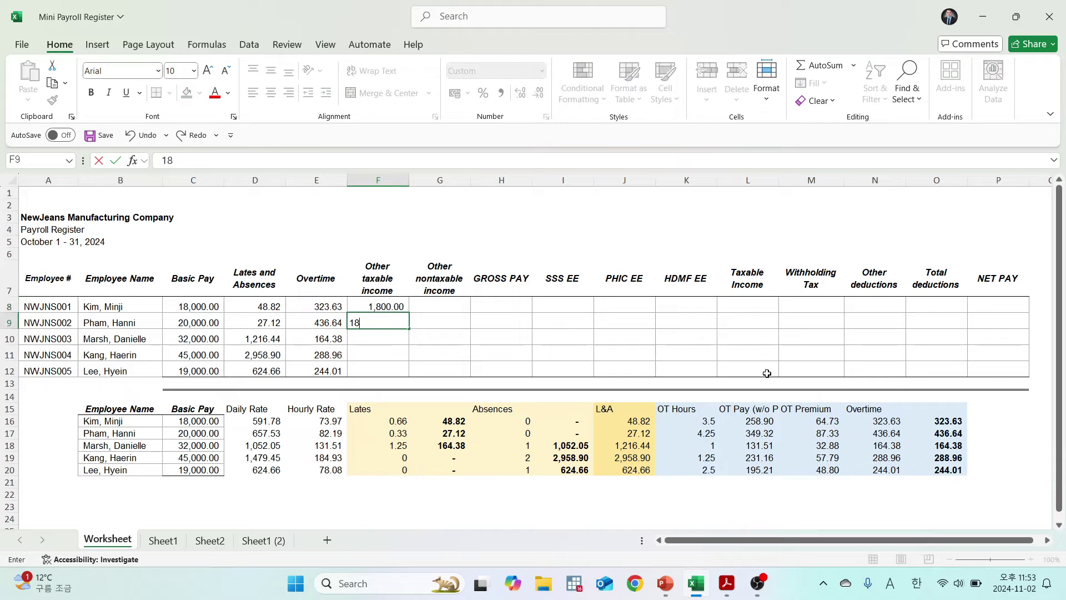
{"action": "type", "text": "00"}
{"action": "key", "text": "Return"}
{"action": "type", "text": "1800"}
{"action": "key", "text": "Return"}
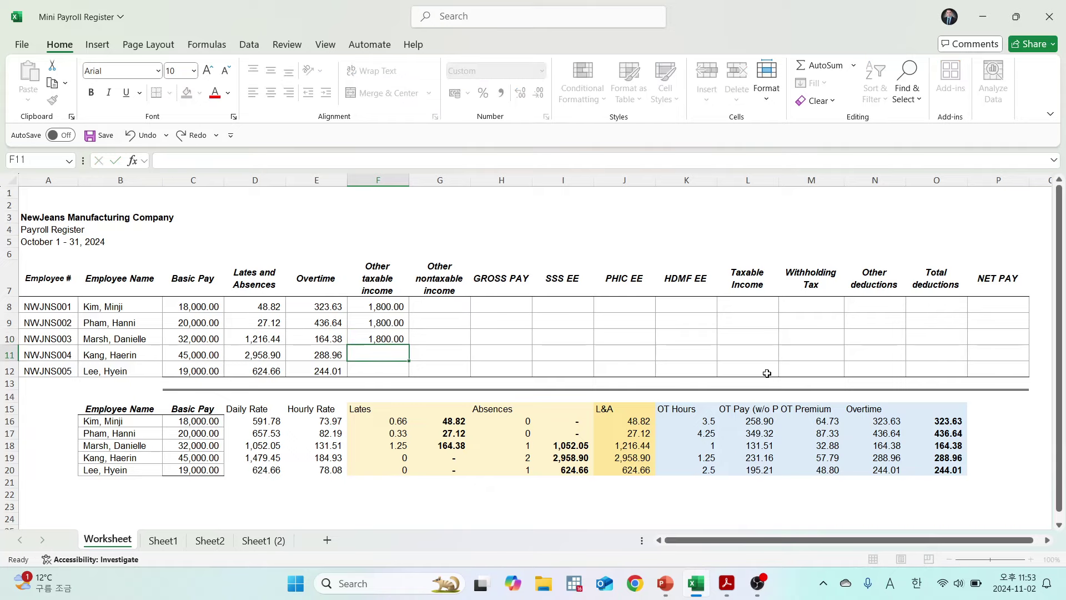
{"action": "type", "text": "1800"}
{"action": "key", "text": "Return"}
{"action": "type", "text": "1,8"}
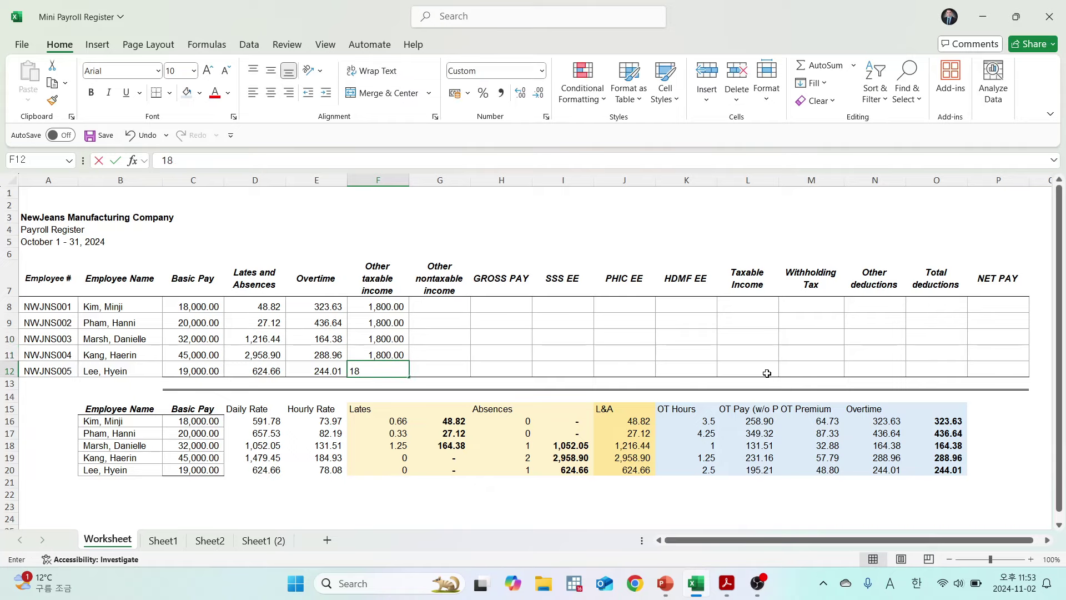
{"action": "type", "text": "00"}
{"action": "key", "text": "Return"}
Look up the rice subsidy in the workshop PDF and enter 2000 as the first employee's Other nontaxable income in G8.
{"action": "key", "text": "Right"}
{"action": "key", "text": "Up"}
{"action": "key", "text": "Up"}
{"action": "key", "text": "Up"}
{"action": "key", "text": "Up"}
{"action": "key", "text": "Up"}
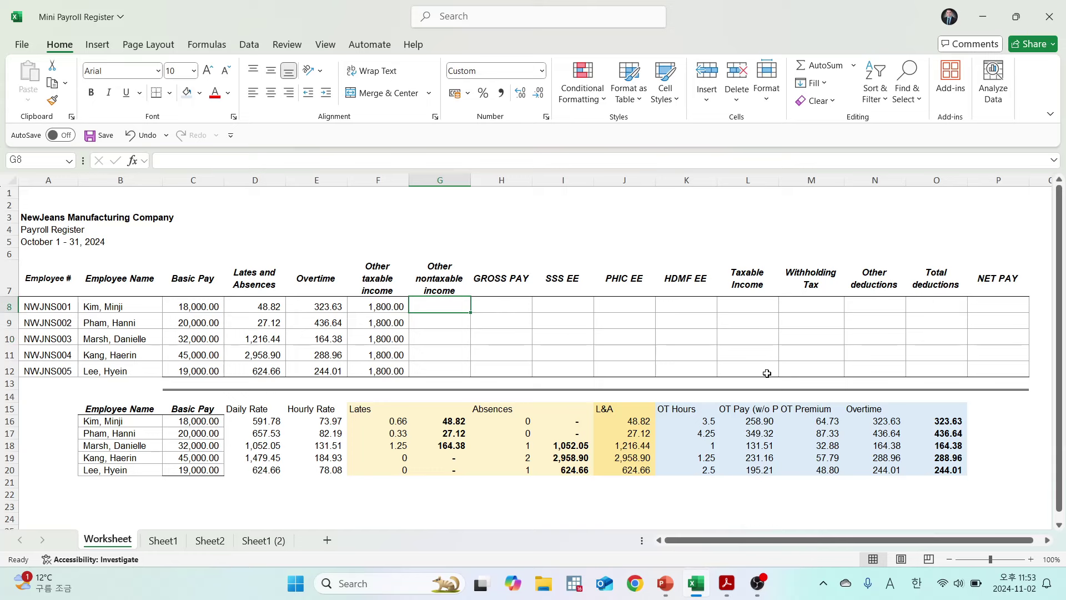
{"action": "key", "text": "alt+Tab"}
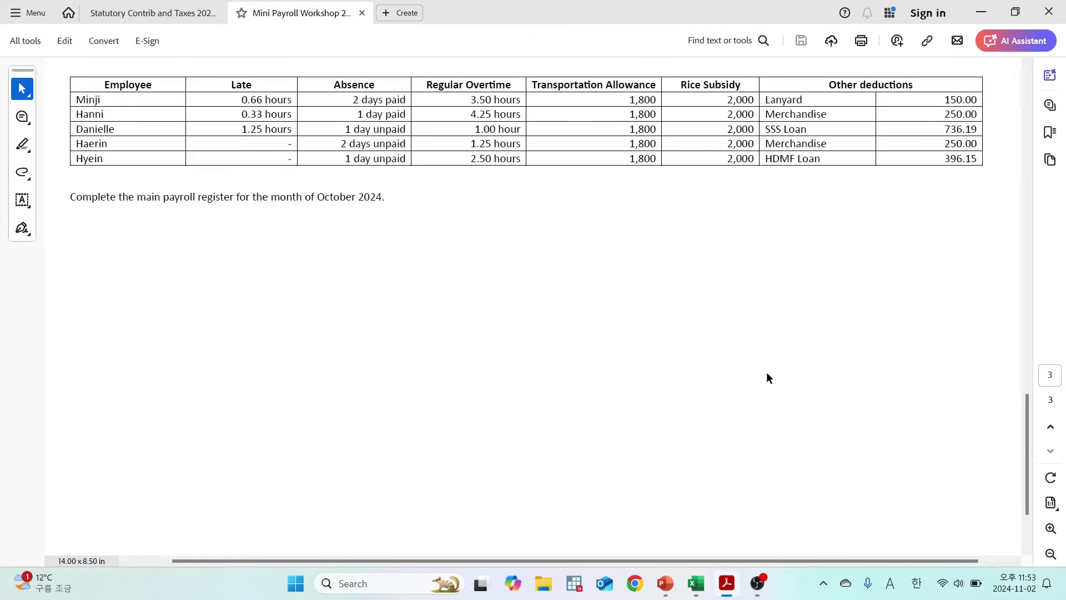
{"action": "key", "text": "alt+Tab"}
{"action": "type", "text": "2000"}
{"action": "key", "text": "Return"}
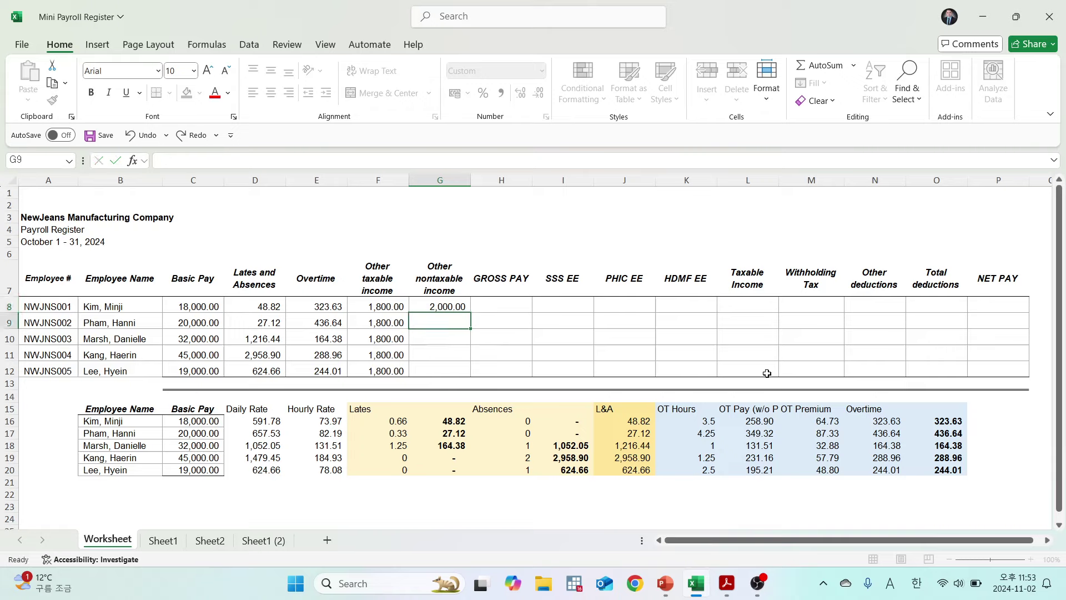
Enter 2000 as Other nontaxable income for the remaining four employees in G9 to G12.
{"action": "type", "text": "2000"}
{"action": "key", "text": "Return"}
{"action": "type", "text": "2"}
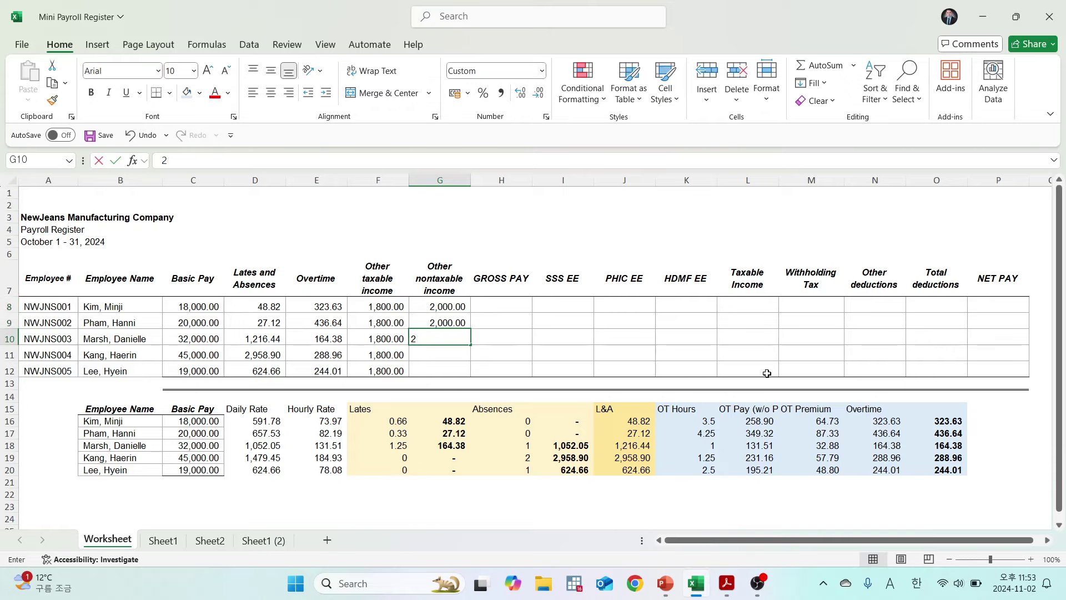
{"action": "type", "text": ",000"}
{"action": "key", "text": "Return"}
{"action": "type", "text": "2000"}
{"action": "key", "text": "Return"}
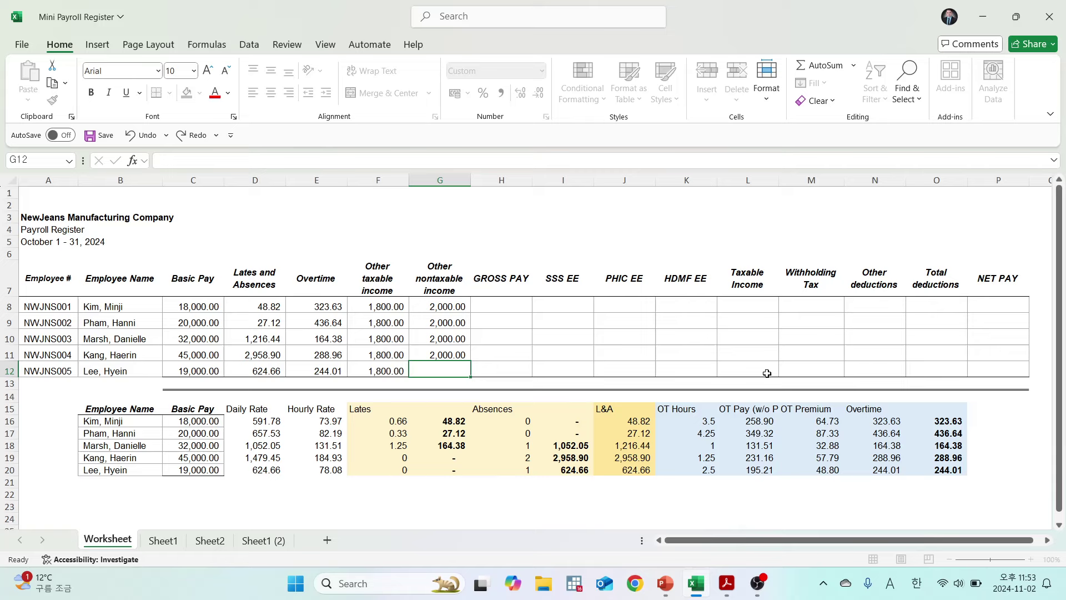
{"action": "type", "text": "2000"}
{"action": "key", "text": "Return"}
Compute the first employee's gross pay in H8 with the formula =C8-D8+E8+F8+G8.
{"action": "key", "text": "Right"}
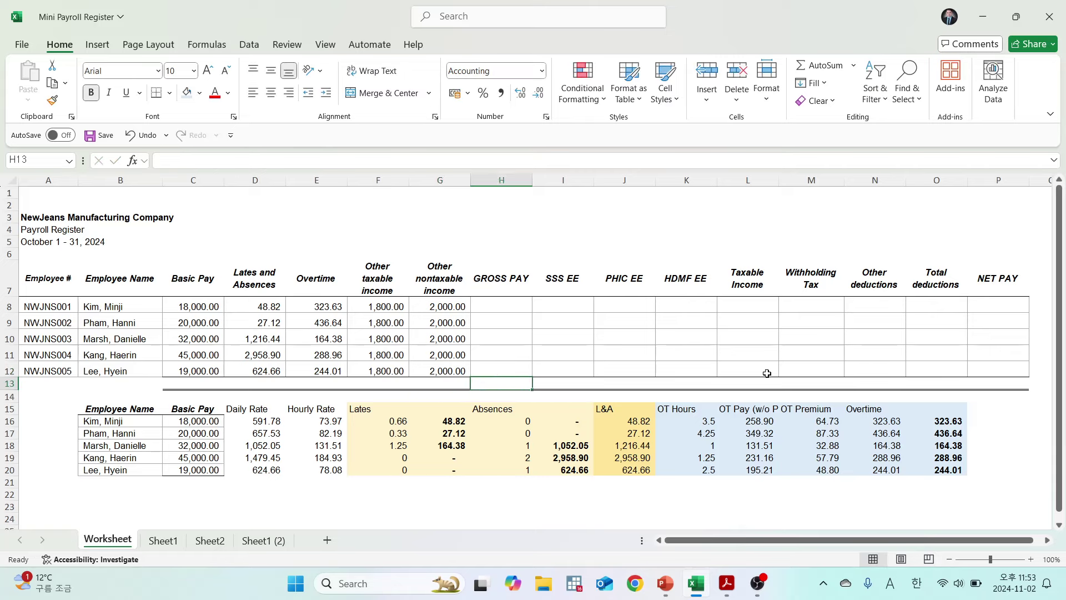
{"action": "key", "text": "Up"}
{"action": "key", "text": "Up"}
{"action": "key", "text": "Up"}
{"action": "key", "text": "Up"}
{"action": "key", "text": "Up"}
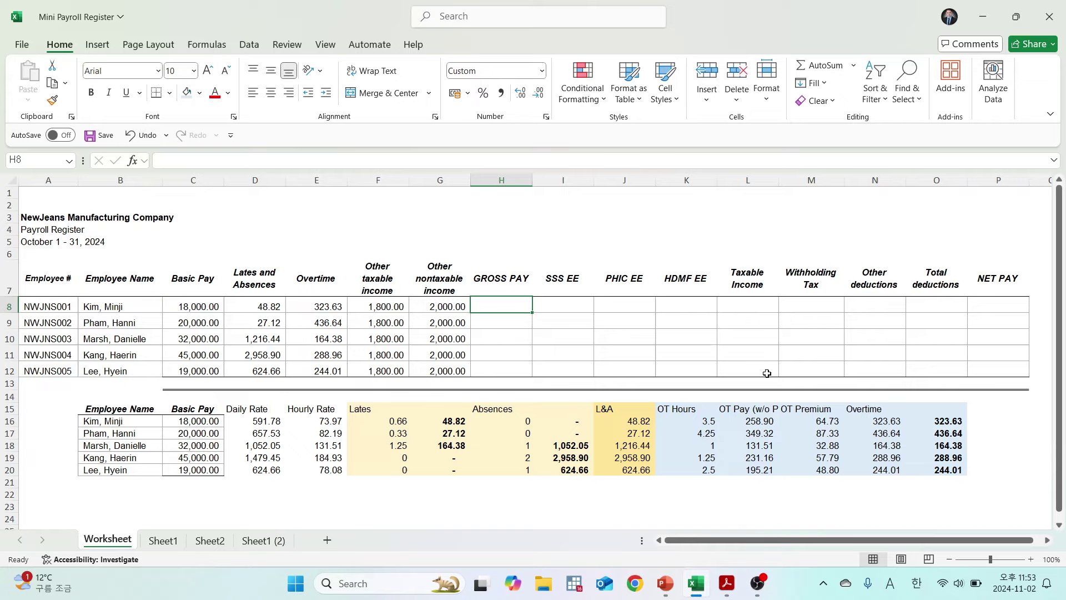
{"action": "type", "text": "="}
{"action": "key", "text": "Left"}
{"action": "key", "text": "Left"}
{"action": "key", "text": "Left"}
{"action": "key", "text": "Left"}
{"action": "key", "text": "Left"}
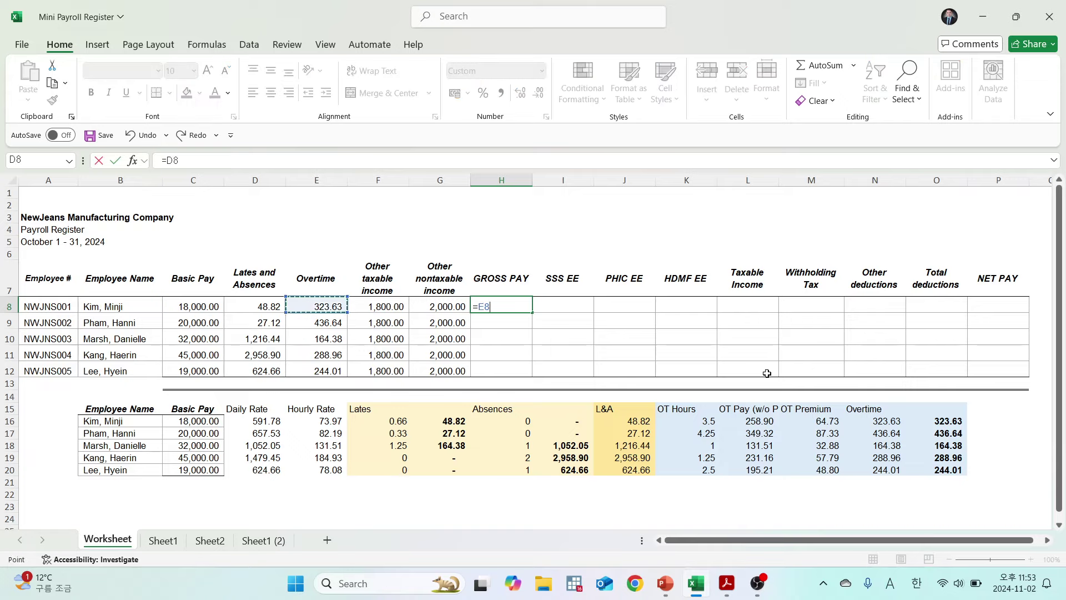
{"action": "type", "text": "-"}
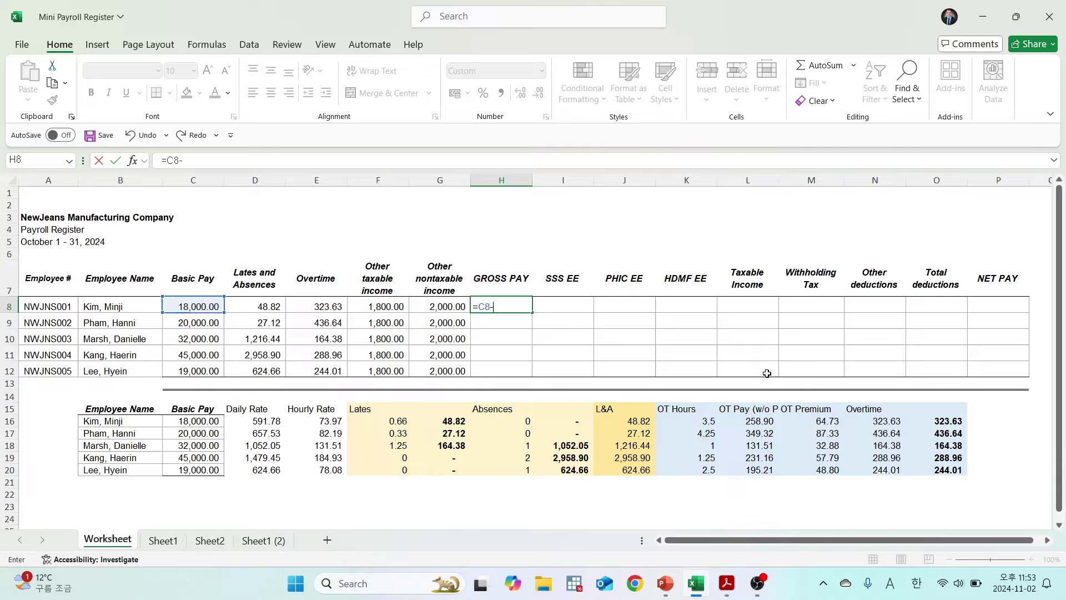
{"action": "key", "text": "Left"}
{"action": "key", "text": "Left"}
{"action": "key", "text": "Left"}
{"action": "key", "text": "Left"}
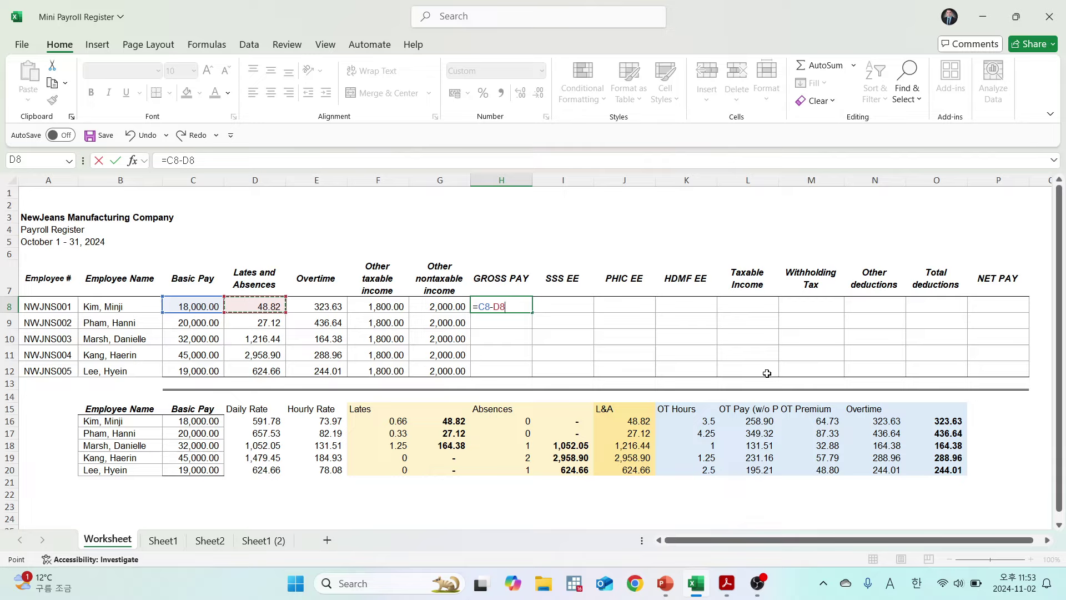
{"action": "type", "text": "+"}
{"action": "key", "text": "Left"}
{"action": "key", "text": "Left"}
{"action": "key", "text": "Left"}
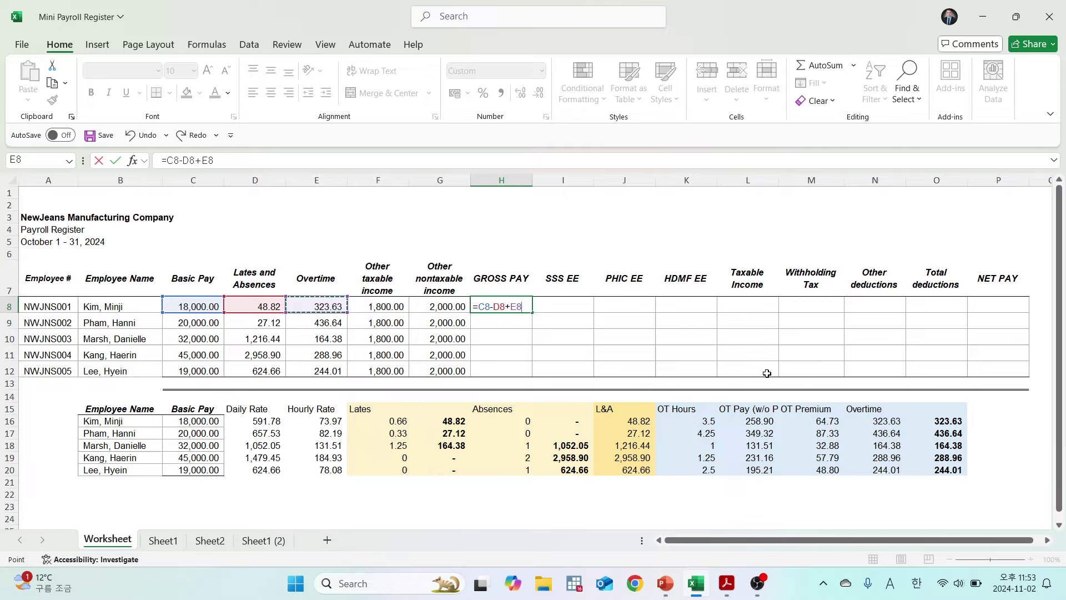
{"action": "type", "text": "+"}
{"action": "key", "text": "Left"}
{"action": "key", "text": "Left"}
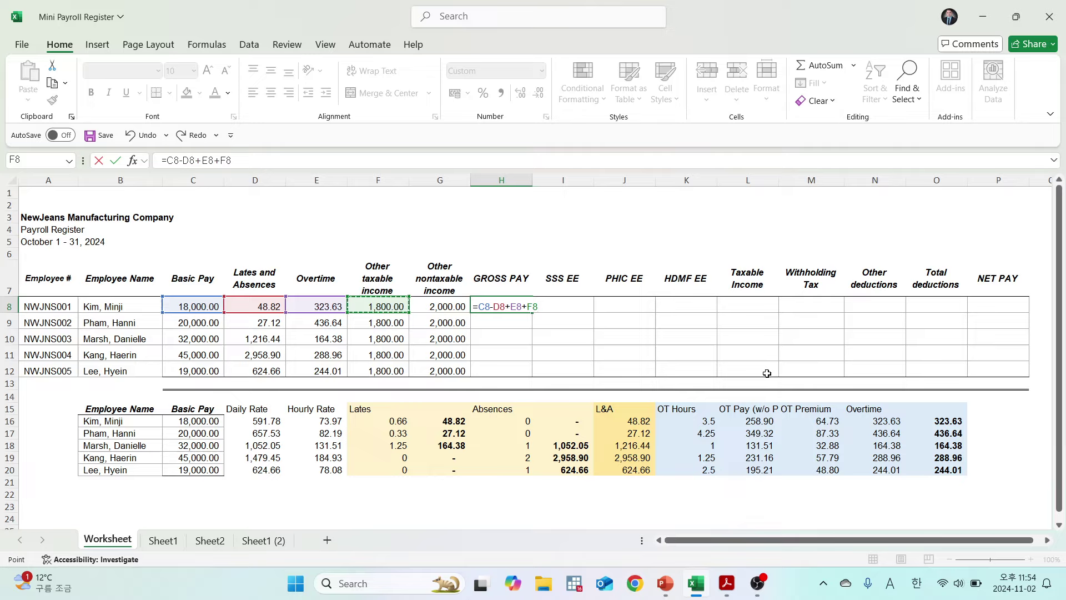
{"action": "type", "text": "+"}
{"action": "key", "text": "Left"}
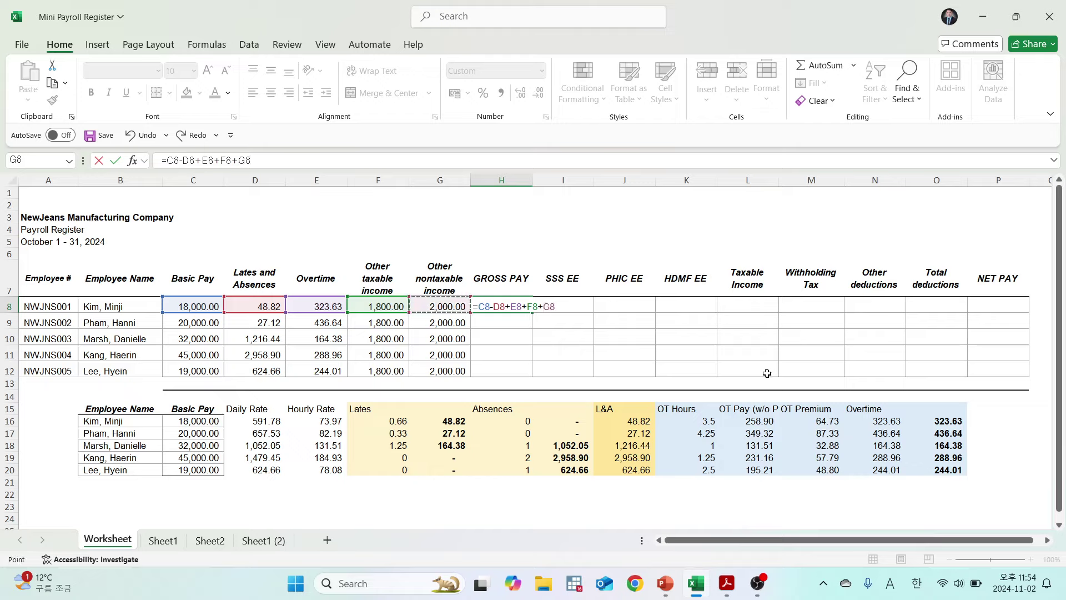
{"action": "key", "text": "Return"}
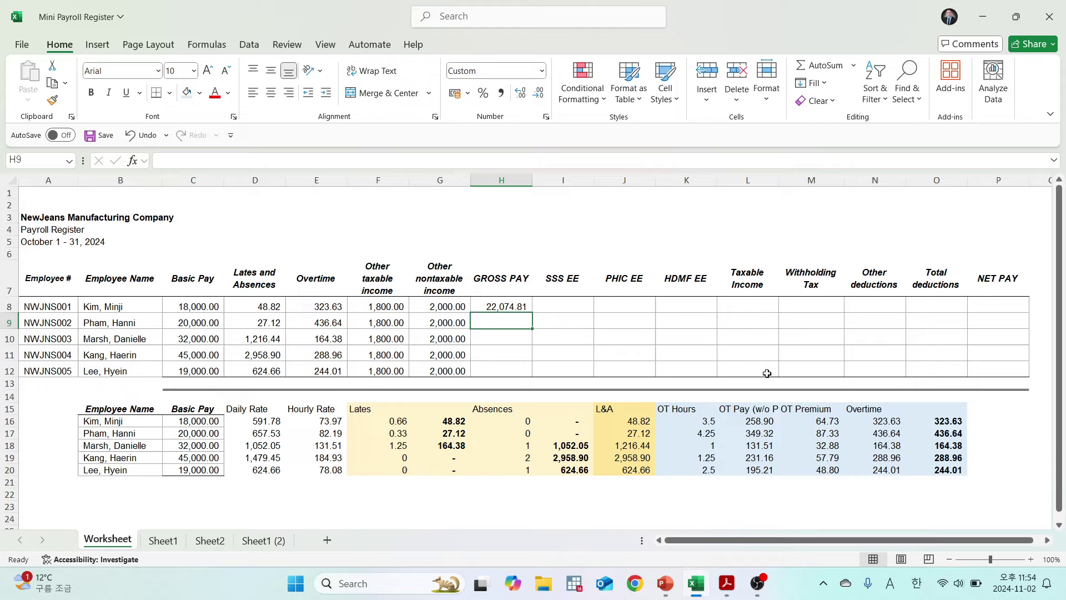
Copy the gross pay formula from H8 to the other employees in H9:H12 and make H8:H12 bold.
{"action": "key", "text": "Up"}
{"action": "key", "text": "ctrl+c"}
{"action": "key", "text": "Down"}
{"action": "key", "text": "shift+Down"}
{"action": "key", "text": "shift+Down"}
{"action": "key", "text": "shift+Down"}
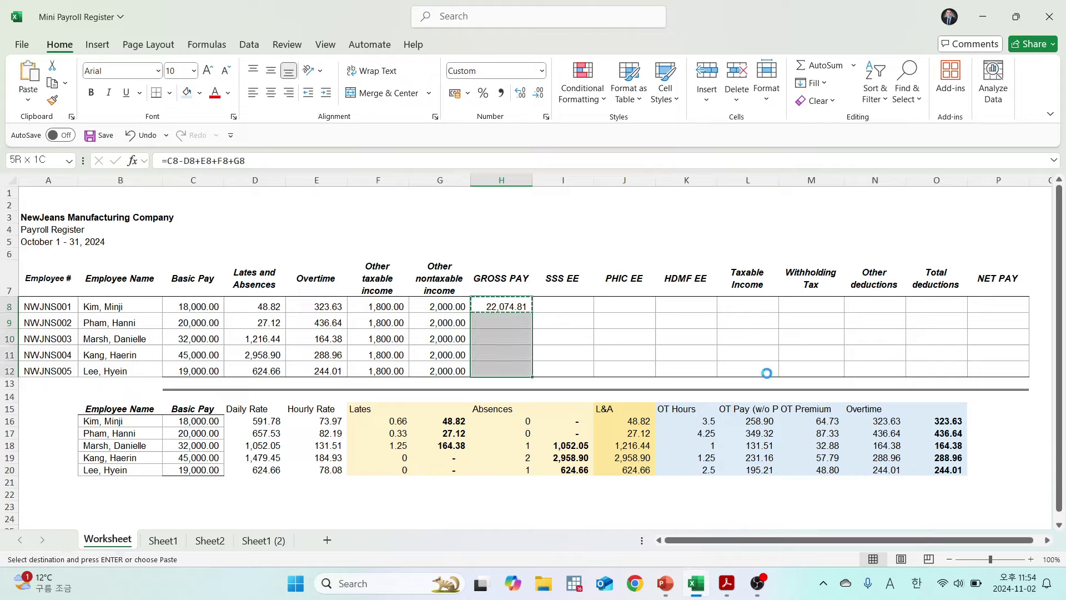
{"action": "key", "text": "Return"}
{"action": "key", "text": "Down"}
{"action": "key", "text": "Down"}
{"action": "key", "text": "Down"}
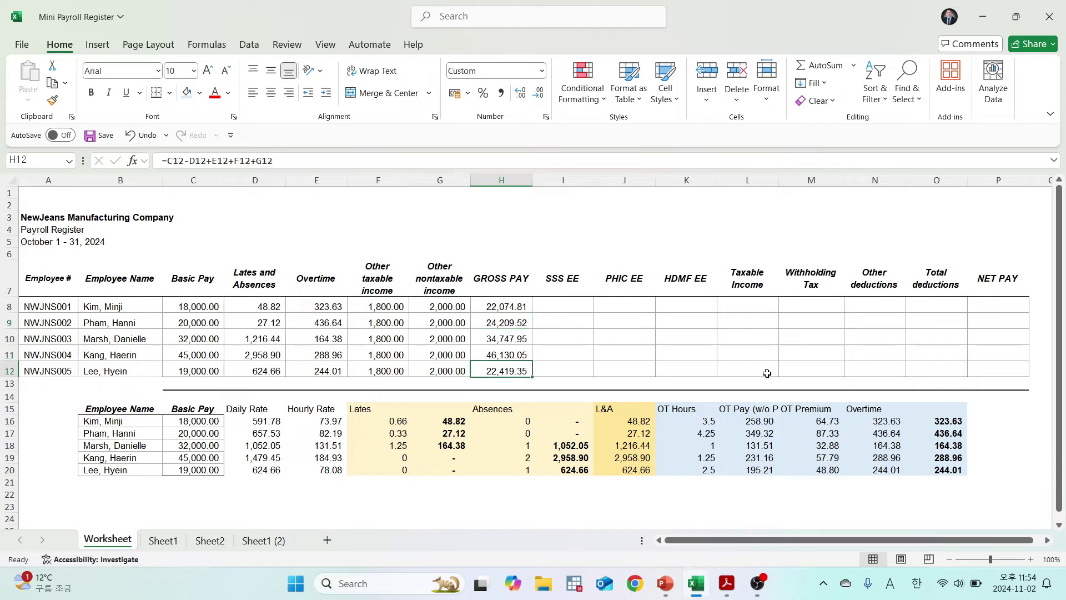
{"action": "left_click_drag", "start_coordinate": [497, 307], "coordinate": [494, 370]}
{"action": "key", "text": "ctrl+b"}
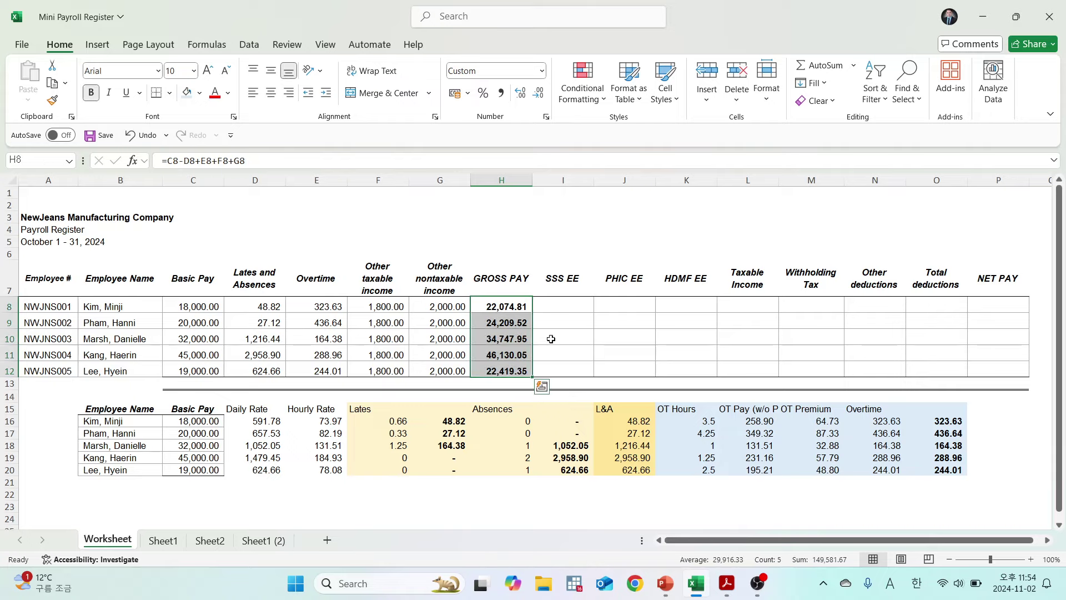
Review the register's deduction headings from SSS EE to Withholding Tax in I7:M7, returning to the first SSS EE cell I8.
{"action": "left_click", "coordinate": [568, 301]}
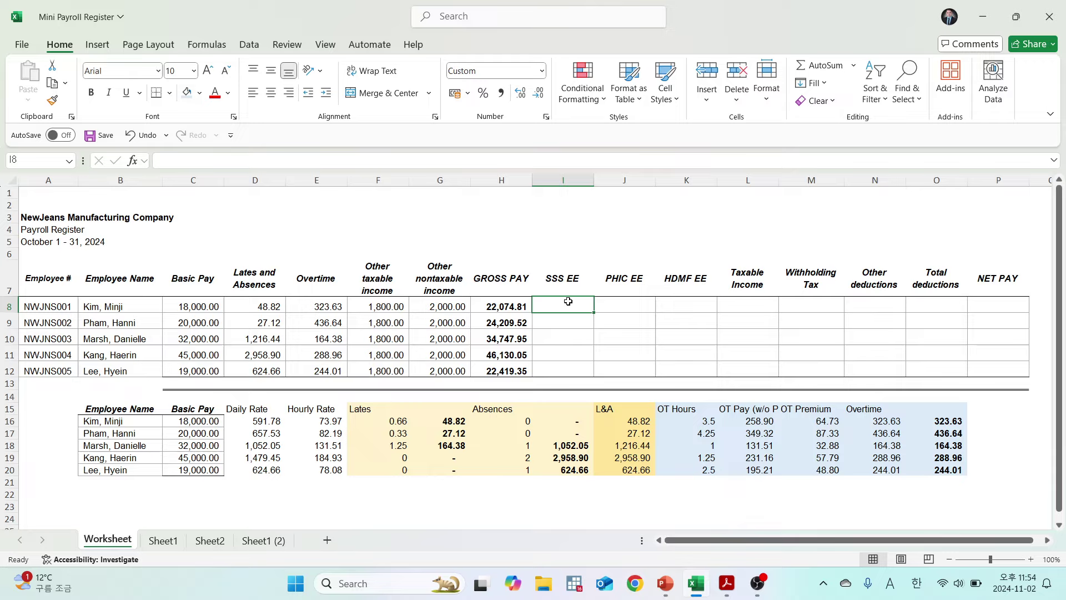
{"action": "key", "text": "Up"}
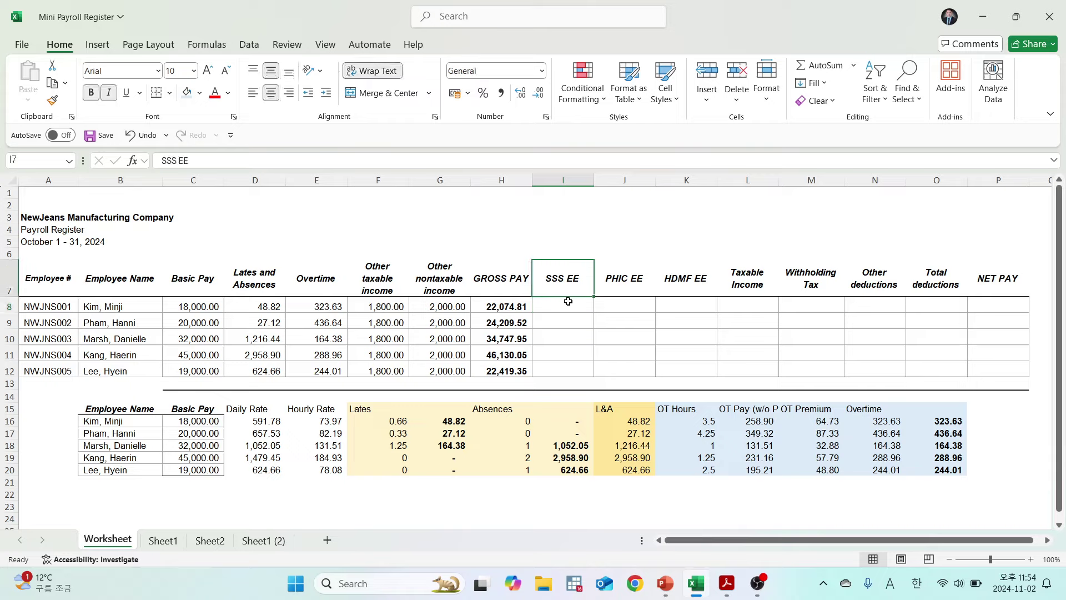
{"action": "key", "text": "Right"}
{"action": "key", "text": "Right"}
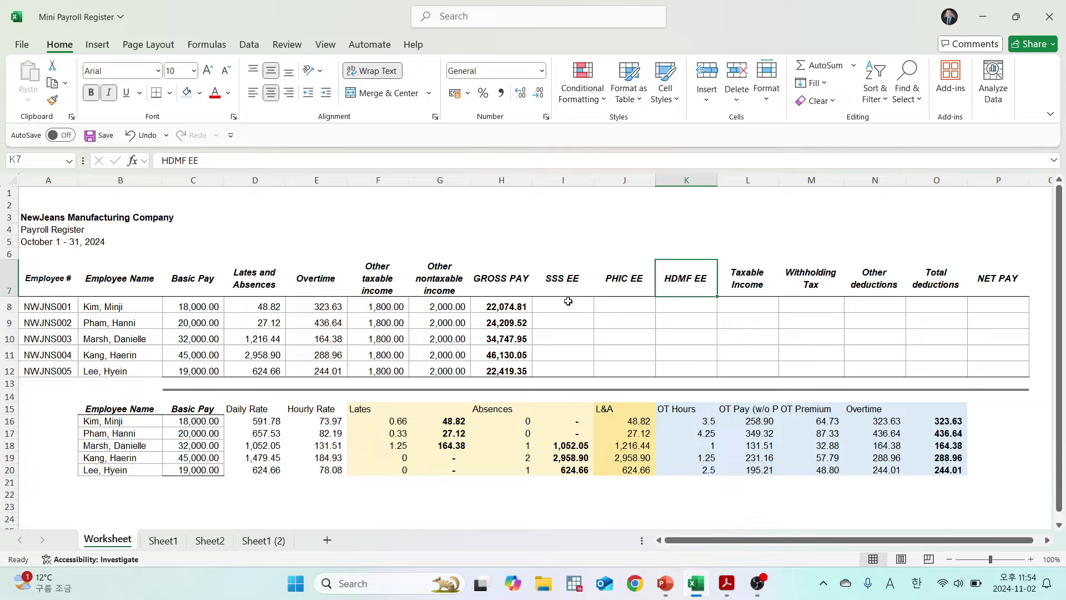
{"action": "key", "text": "Right"}
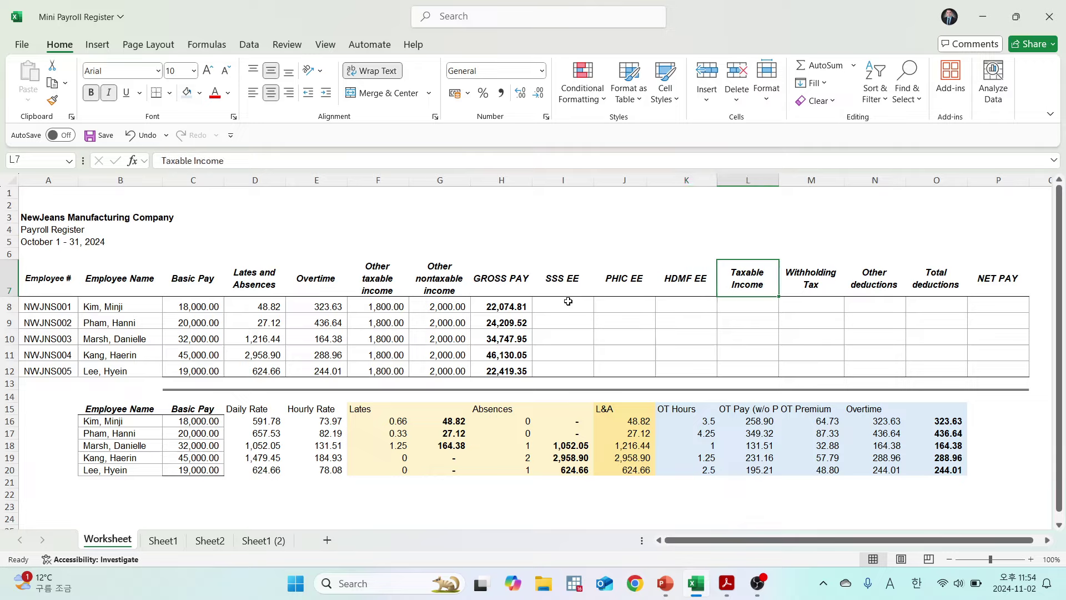
{"action": "key", "text": "Right"}
{"action": "key", "text": "Down"}
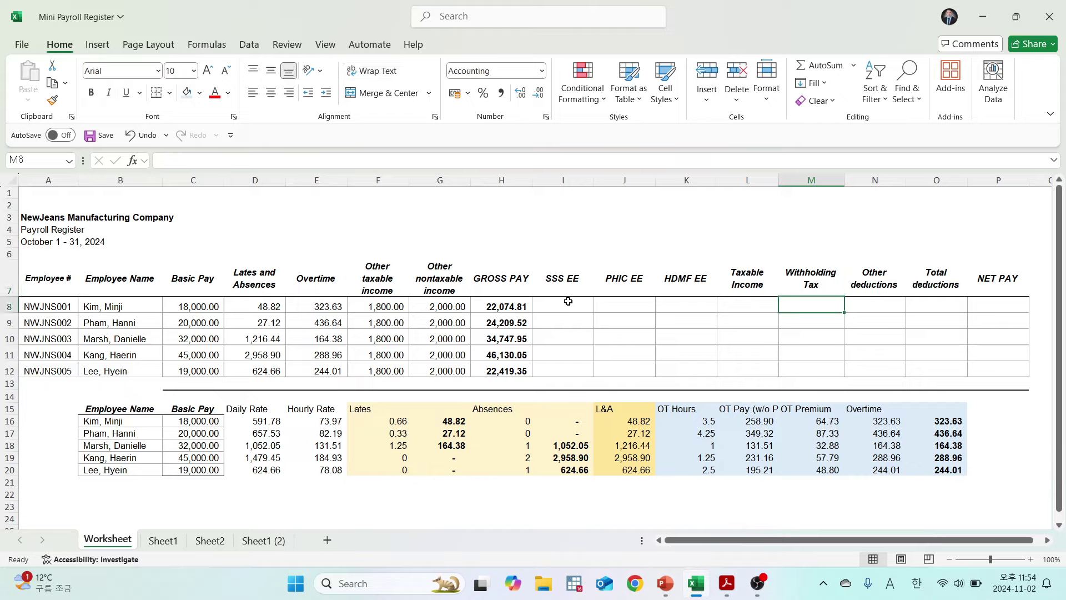
{"action": "key", "text": "Left"}
{"action": "key", "text": "Left"}
{"action": "key", "text": "Left"}
{"action": "key", "text": "Left"}
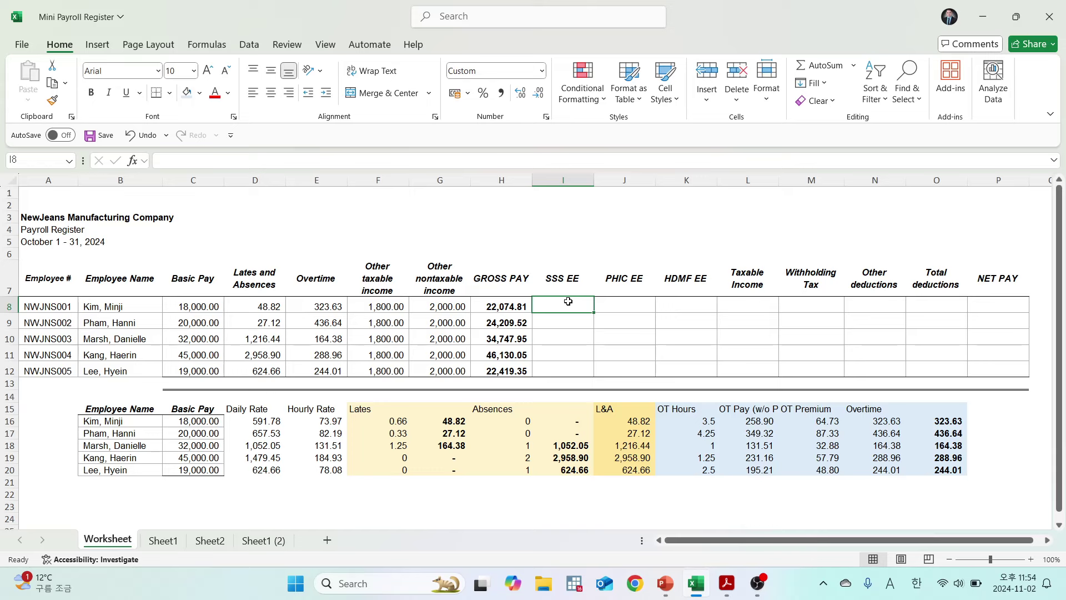
Open the statutory contributions and taxes PDF and check its SSS contribution schedule against the register's Gross Pay column.
{"action": "key", "text": "alt+Tab"}
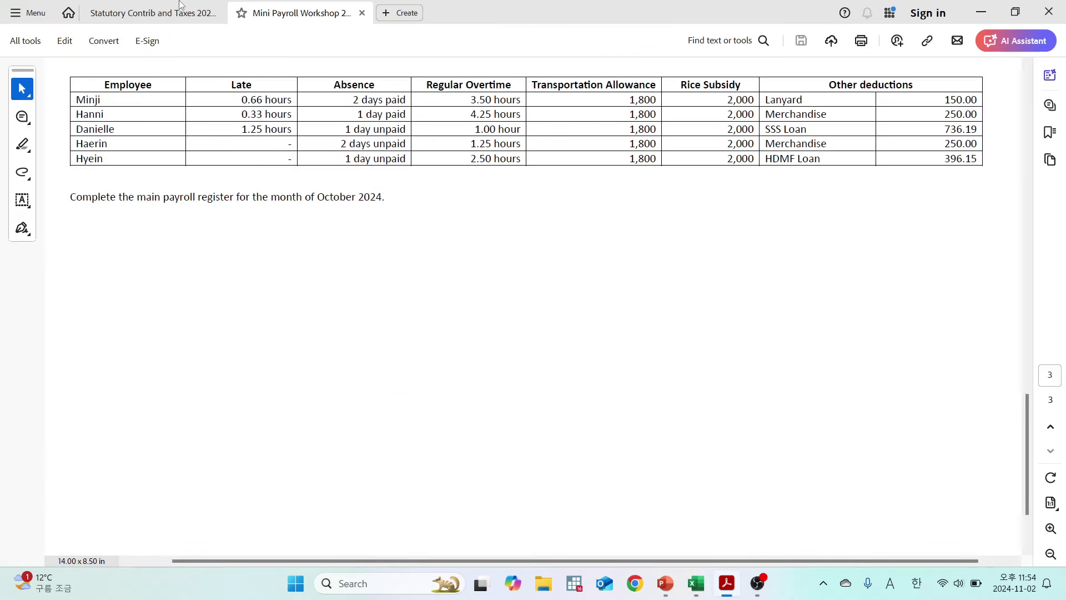
{"action": "left_click", "coordinate": [155, 13]}
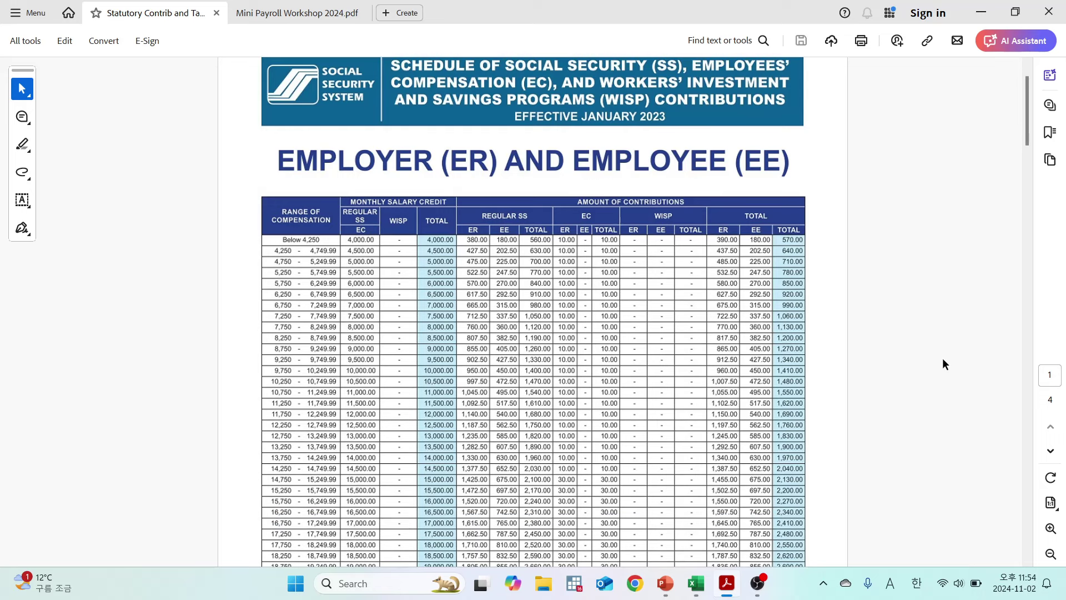
{"action": "scroll", "coordinate": [944, 364], "scroll_direction": "down", "scroll_amount": 1}
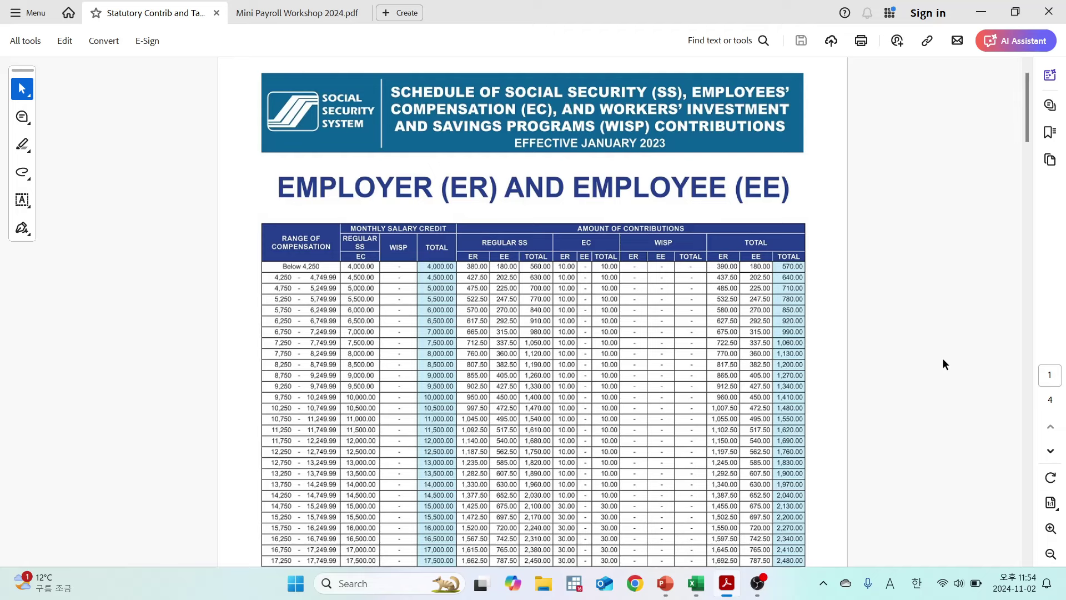
{"action": "key", "text": "alt+Tab"}
{"action": "left_click", "coordinate": [501, 180]}
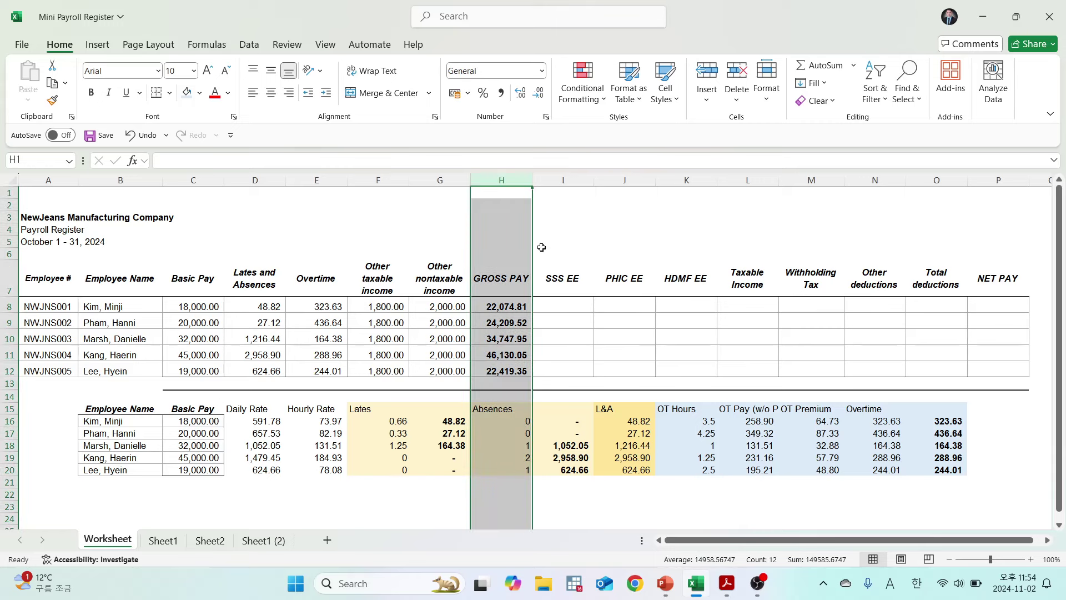
{"action": "key", "text": "alt+Tab"}
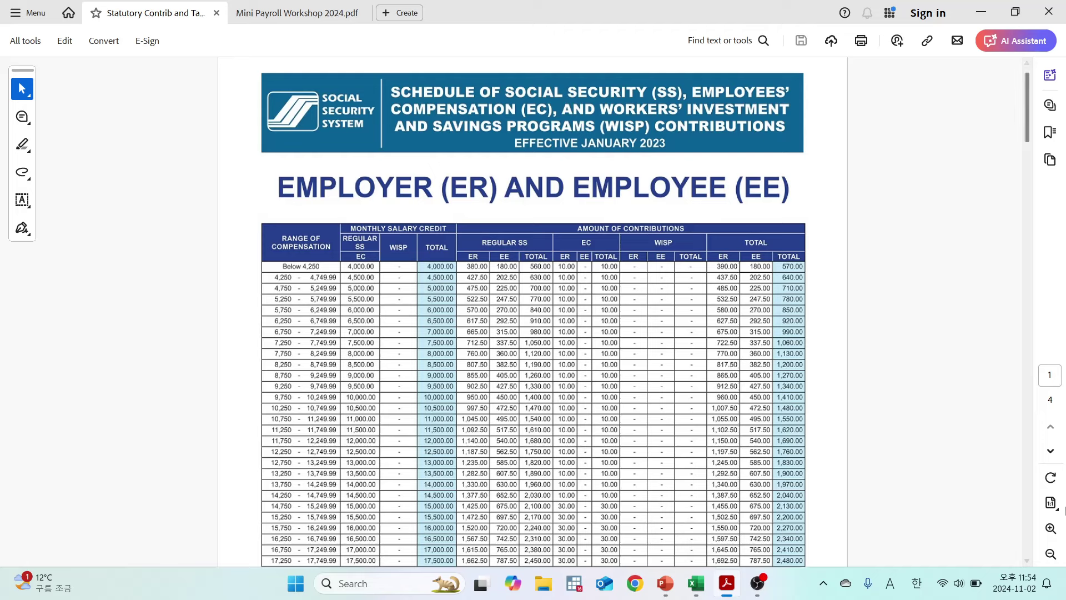
{"action": "left_click", "coordinate": [1051, 528]}
{"action": "left_click", "coordinate": [1050, 528]}
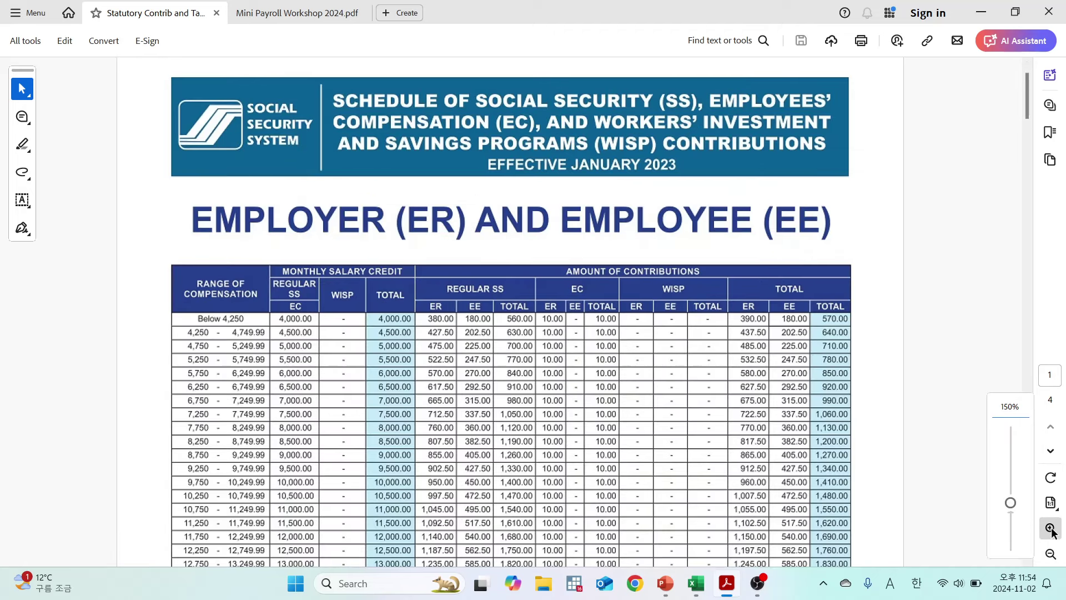
{"action": "scroll", "coordinate": [915, 397], "scroll_direction": "down", "scroll_amount": 6}
{"action": "scroll", "coordinate": [915, 398], "scroll_direction": "up", "scroll_amount": 4}
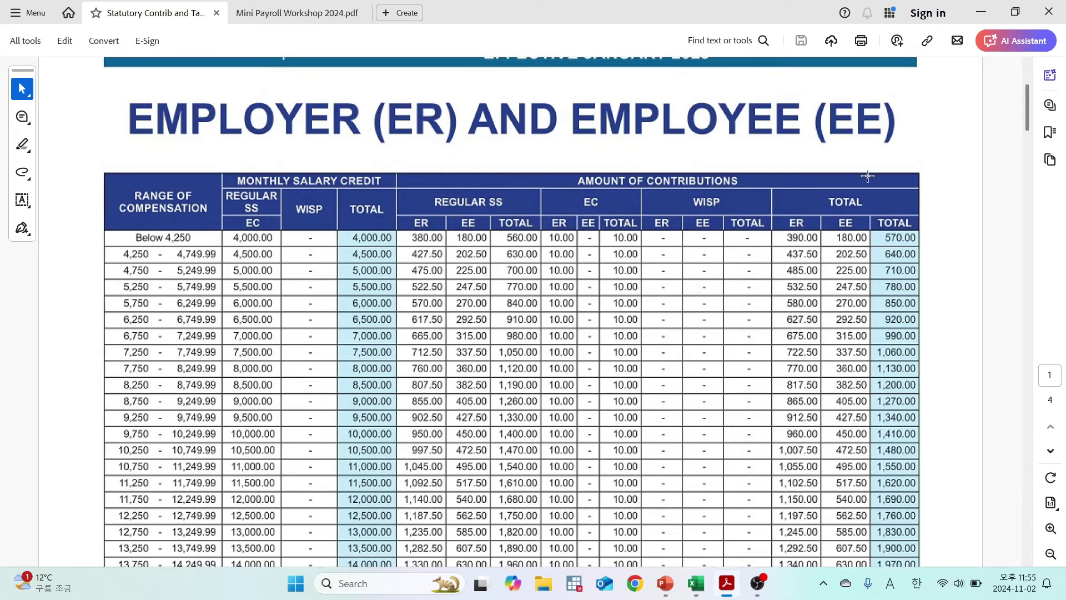
Examine the SSS schedule's salary credit and contribution columns, including the total ER and EE amounts, across all compensation ranges.
{"action": "left_click_drag", "start_coordinate": [219, 149], "coordinate": [772, 239]}
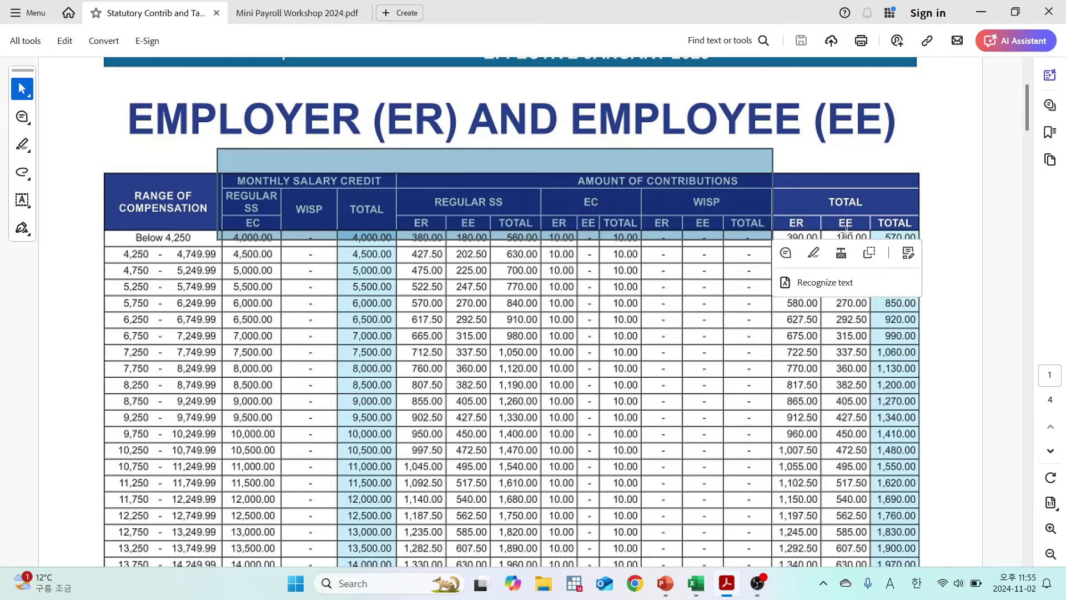
{"action": "left_click", "coordinate": [787, 218]}
{"action": "left_click", "coordinate": [787, 218]}
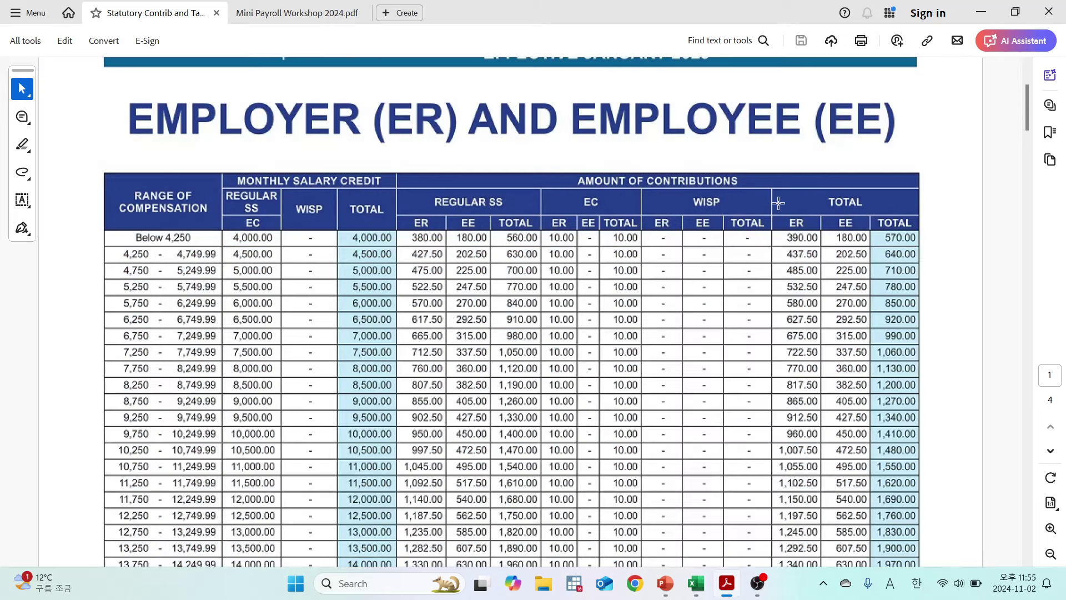
{"action": "left_click_drag", "start_coordinate": [774, 193], "coordinate": [918, 226]}
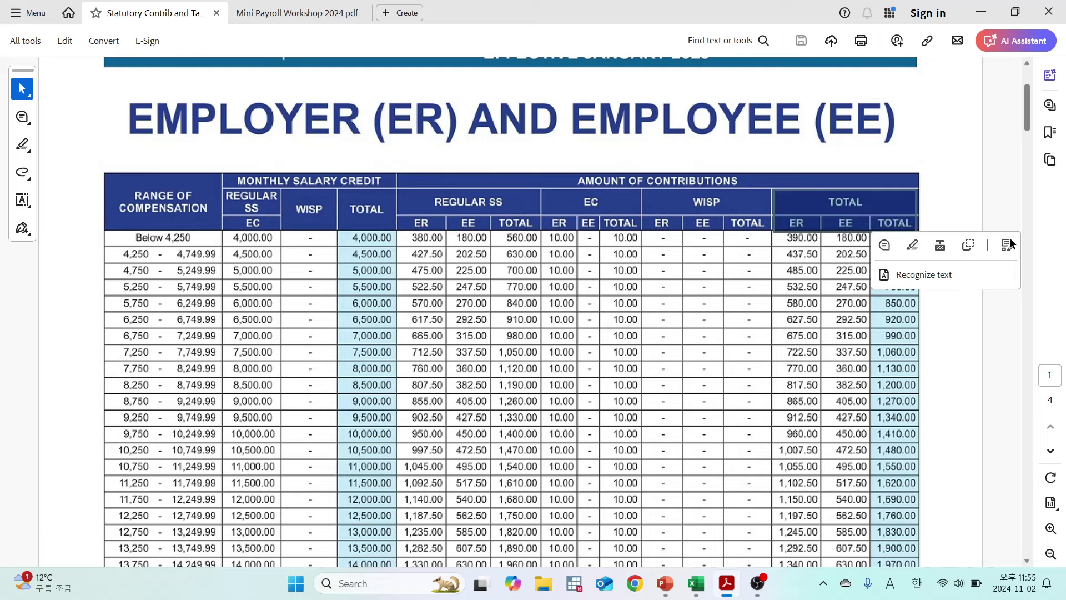
{"action": "scroll", "coordinate": [926, 292], "scroll_direction": "down", "scroll_amount": 10}
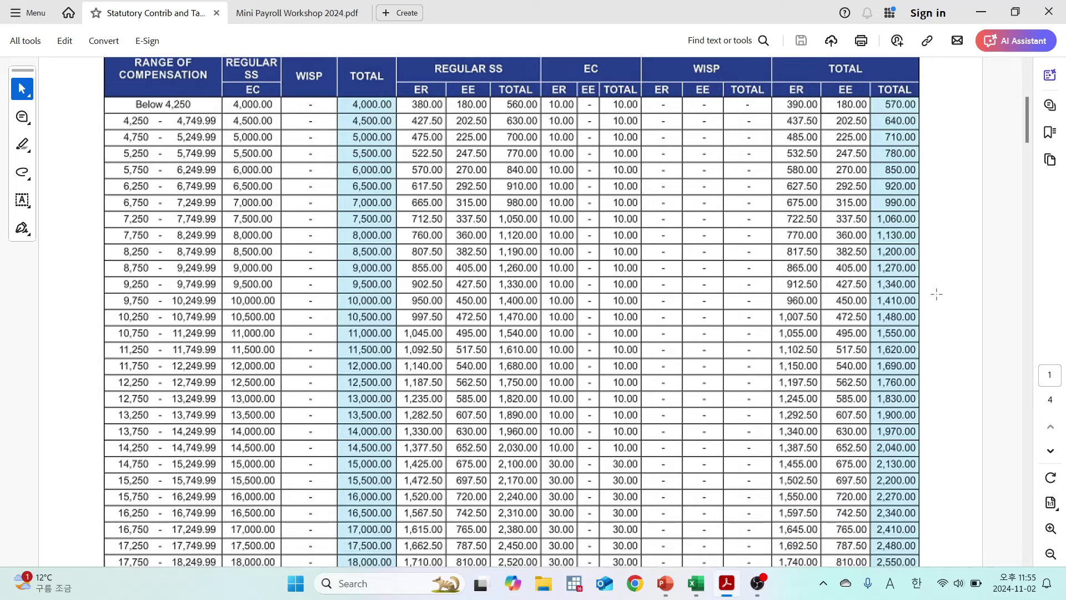
{"action": "scroll", "coordinate": [923, 287], "scroll_direction": "up", "scroll_amount": 10}
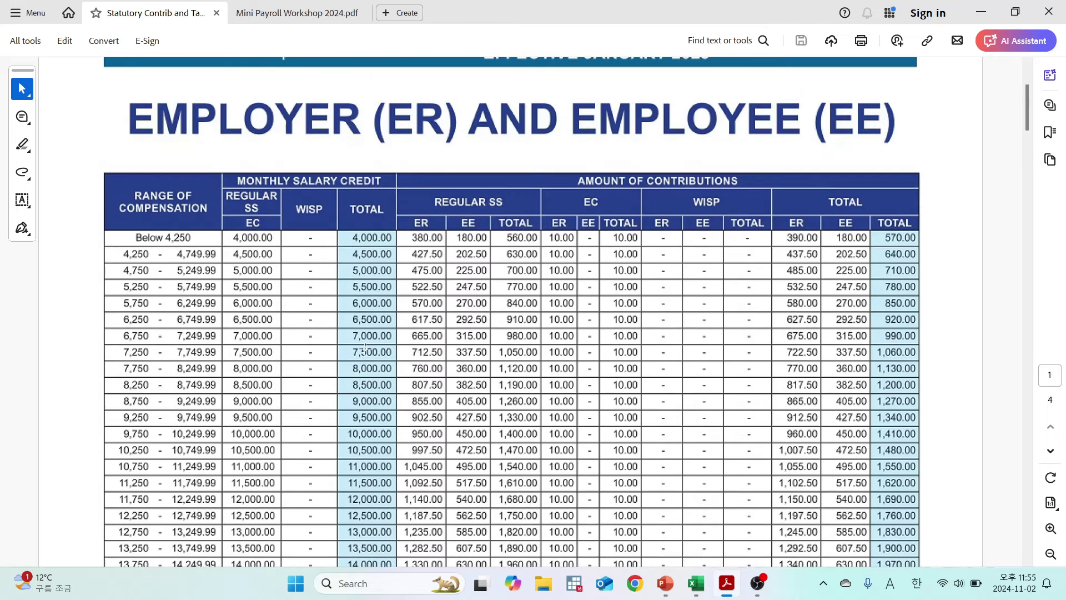
{"action": "scroll", "coordinate": [369, 341], "scroll_direction": "down", "scroll_amount": 9}
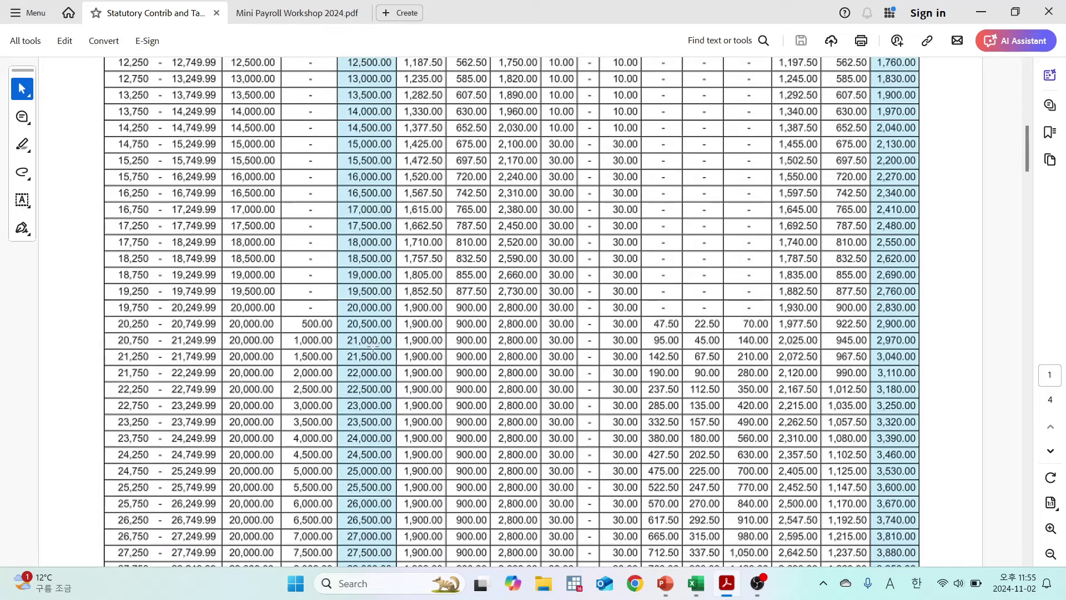
{"action": "scroll", "coordinate": [378, 350], "scroll_direction": "down", "scroll_amount": 2}
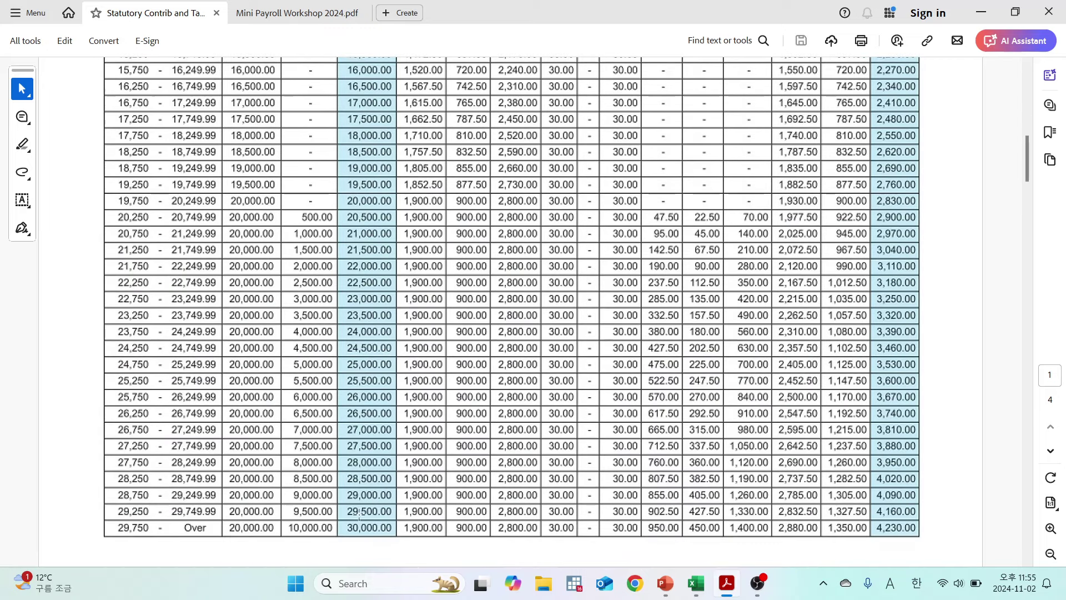
{"action": "scroll", "coordinate": [389, 500], "scroll_direction": "up", "scroll_amount": 11}
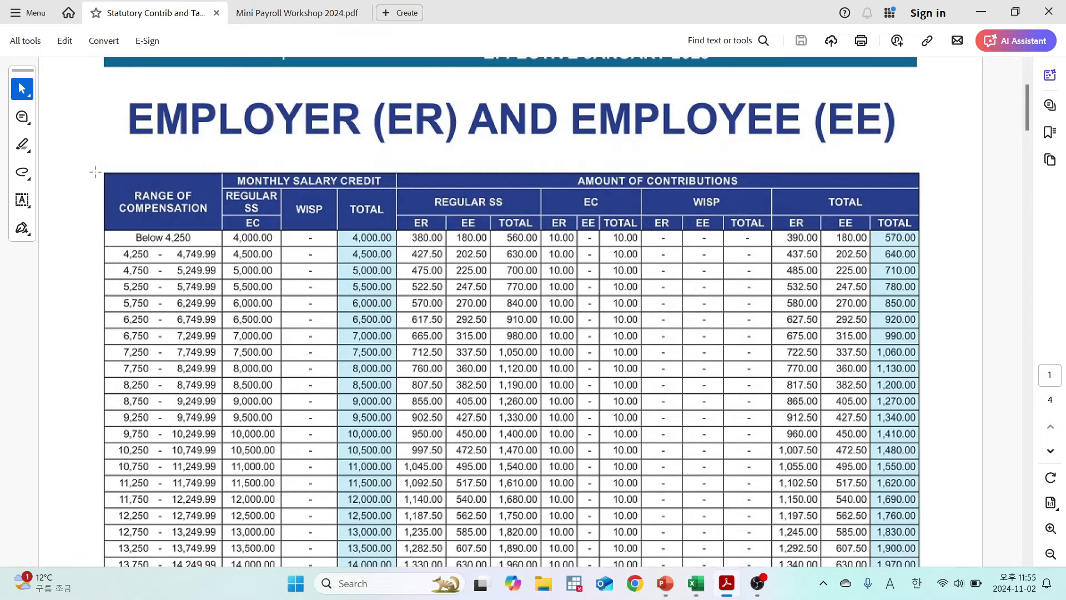
Examine the SSS contribution table's compensation ranges and its total ER and EE contribution columns, down to the highest bracket.
{"action": "left_click_drag", "start_coordinate": [95, 168], "coordinate": [218, 230]}
{"action": "left_click", "coordinate": [1003, 292]}
{"action": "scroll", "coordinate": [947, 380], "scroll_direction": "down", "scroll_amount": 12}
{"action": "scroll", "coordinate": [957, 367], "scroll_direction": "up", "scroll_amount": 3}
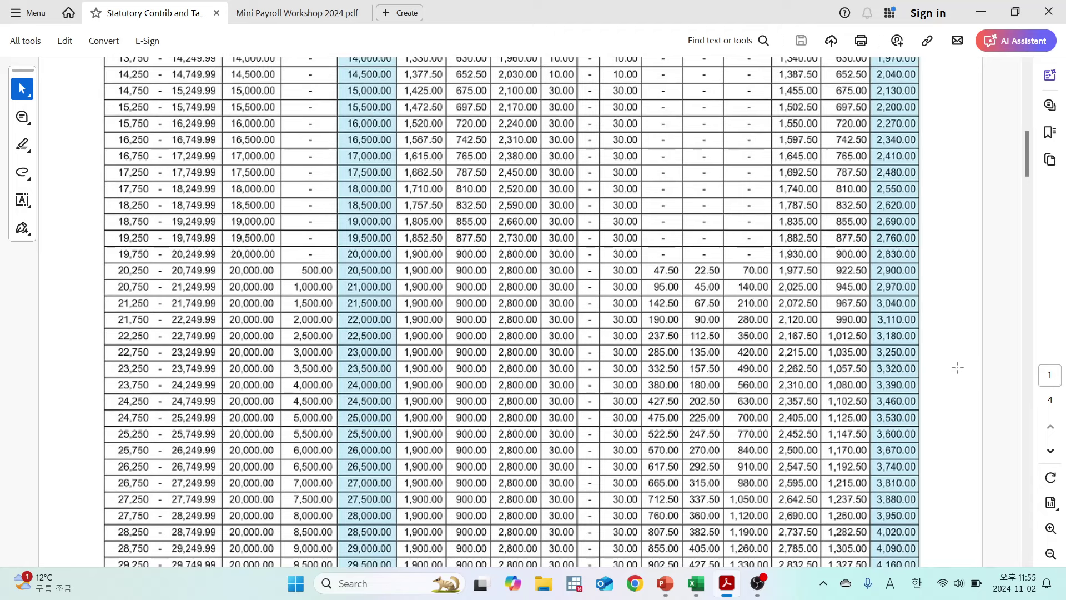
{"action": "scroll", "coordinate": [957, 367], "scroll_direction": "up", "scroll_amount": 10}
{"action": "left_click_drag", "start_coordinate": [771, 154], "coordinate": [919, 235]}
{"action": "left_click", "coordinate": [942, 362]}
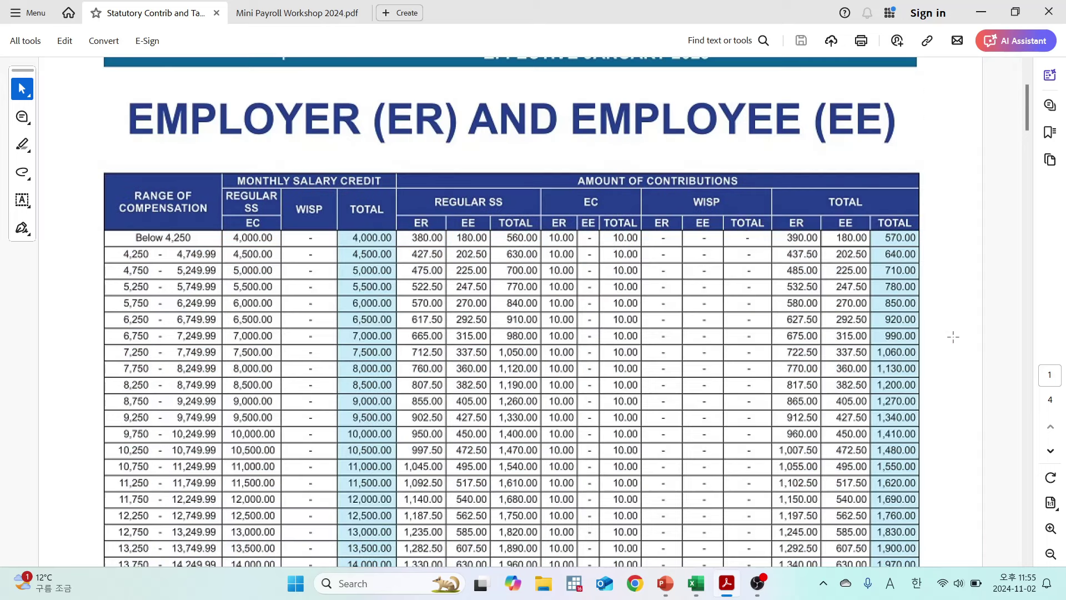
{"action": "scroll", "coordinate": [940, 331], "scroll_direction": "down", "scroll_amount": 1}
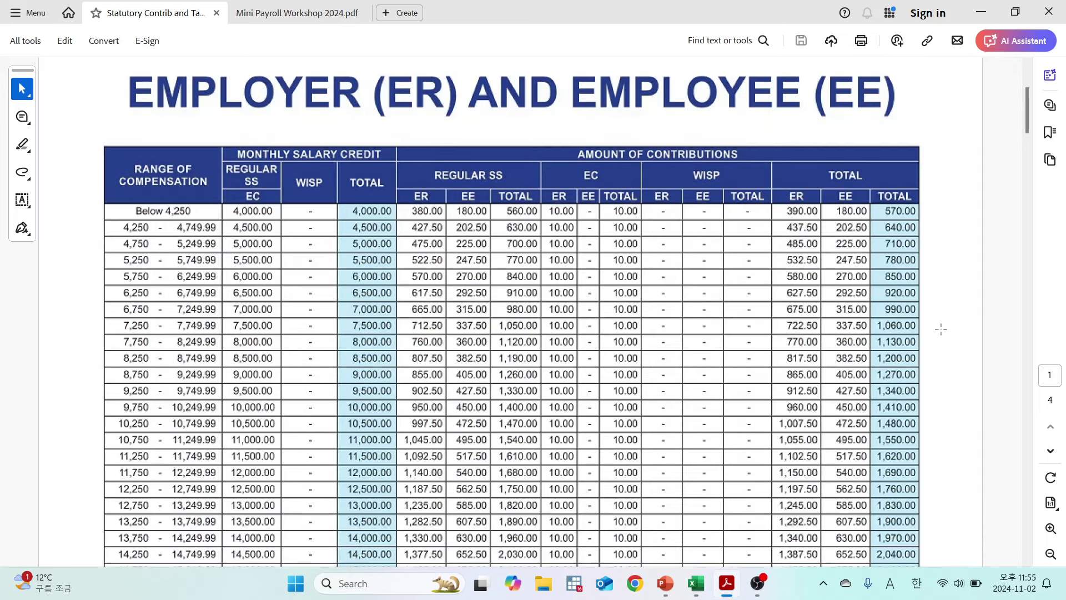
{"action": "scroll", "coordinate": [941, 330], "scroll_direction": "down", "scroll_amount": 3}
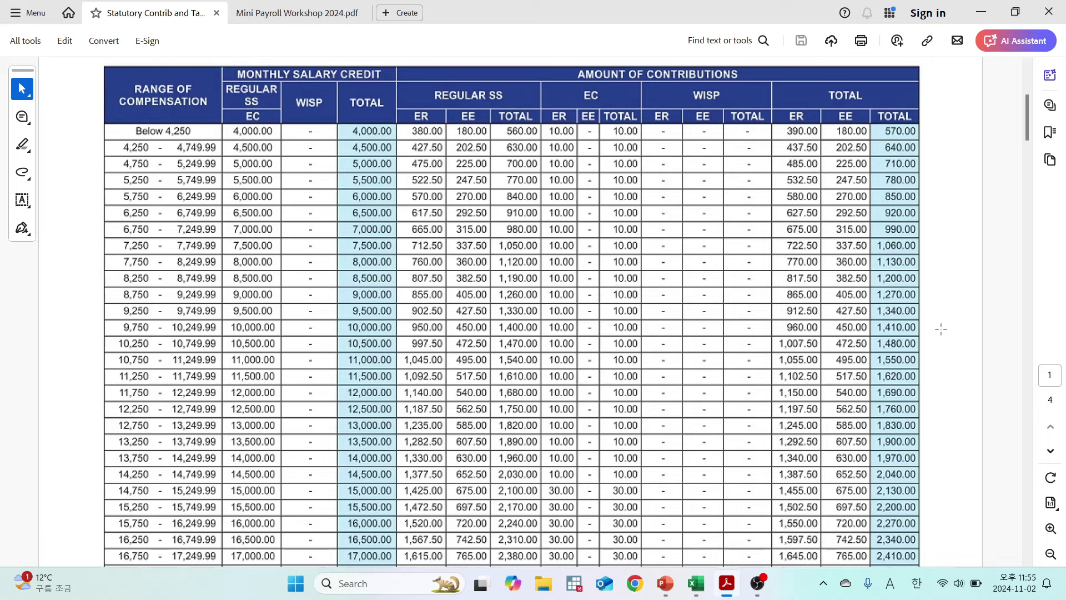
{"action": "scroll", "coordinate": [941, 329], "scroll_direction": "down", "scroll_amount": 15}
{"action": "scroll", "coordinate": [941, 329], "scroll_direction": "down", "scroll_amount": 6}
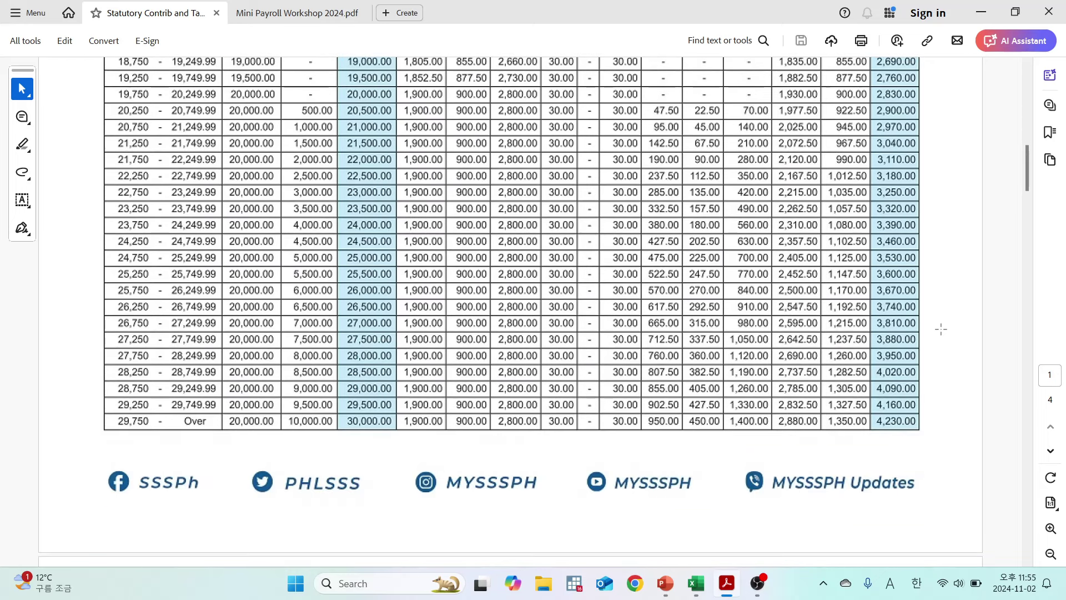
Check the gross pay in H8 of the Excel payroll register and mark its 21,750 - 22,249.99 bracket row in the SSS table PDF.
{"action": "key", "text": "alt+Tab"}
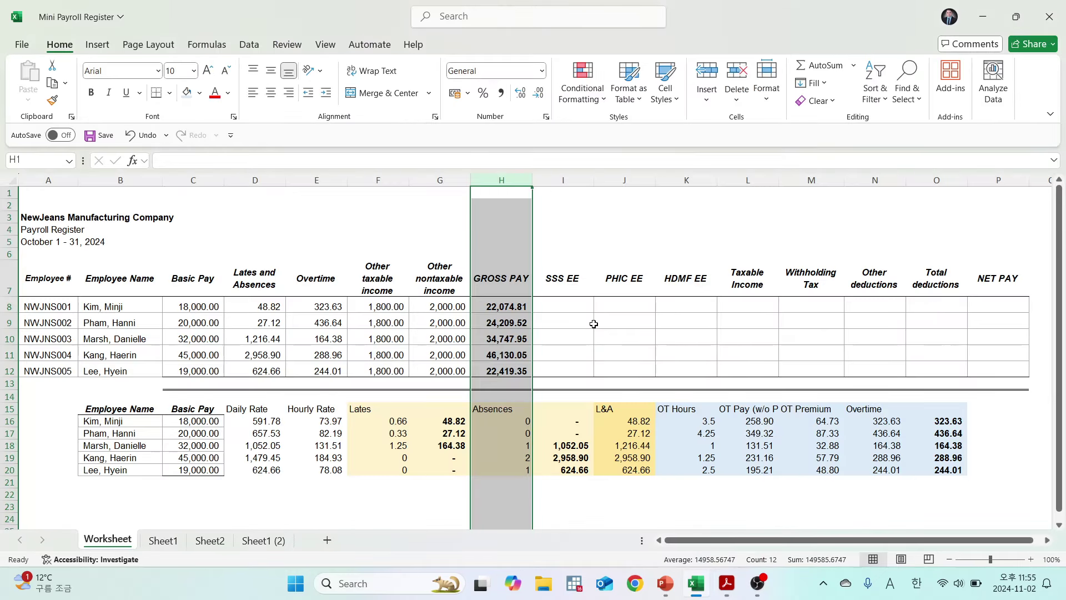
{"action": "left_click", "coordinate": [488, 304]}
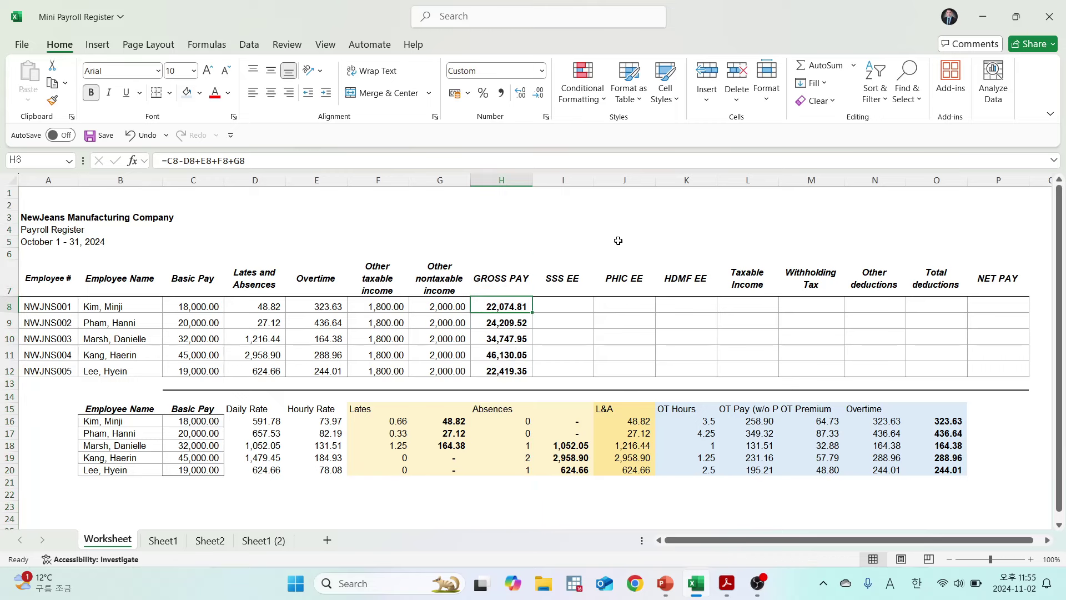
{"action": "key", "text": "alt+Tab"}
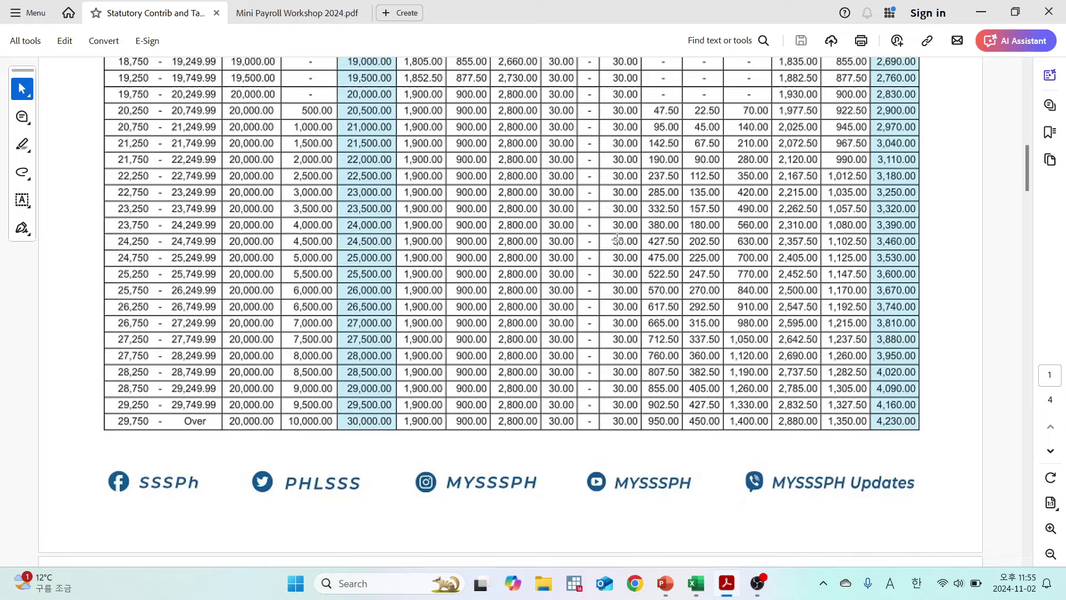
{"action": "key", "text": "alt+Tab"}
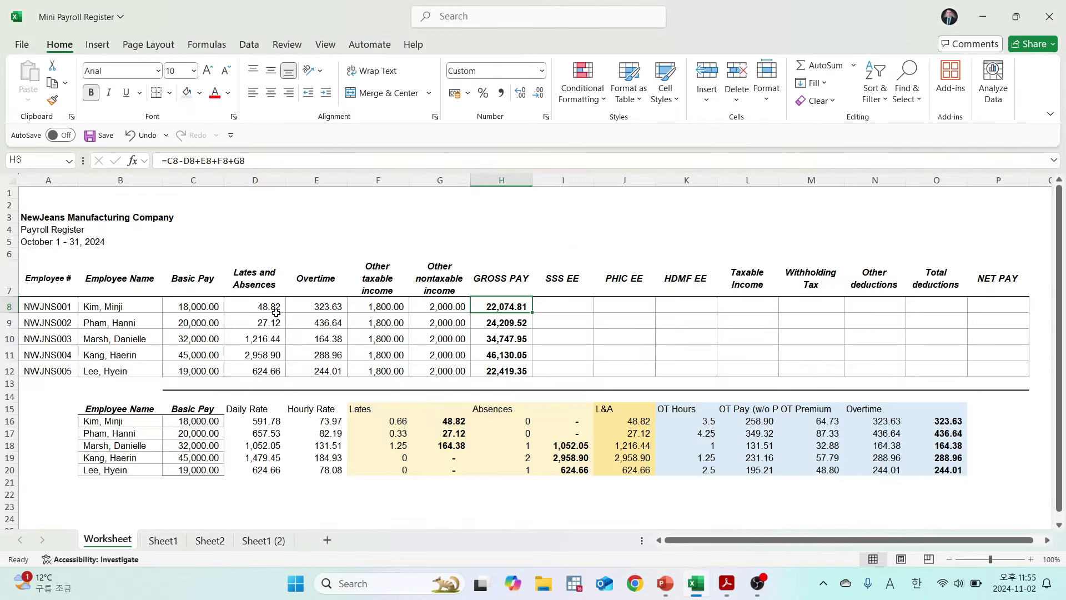
{"action": "key", "text": "alt+Tab"}
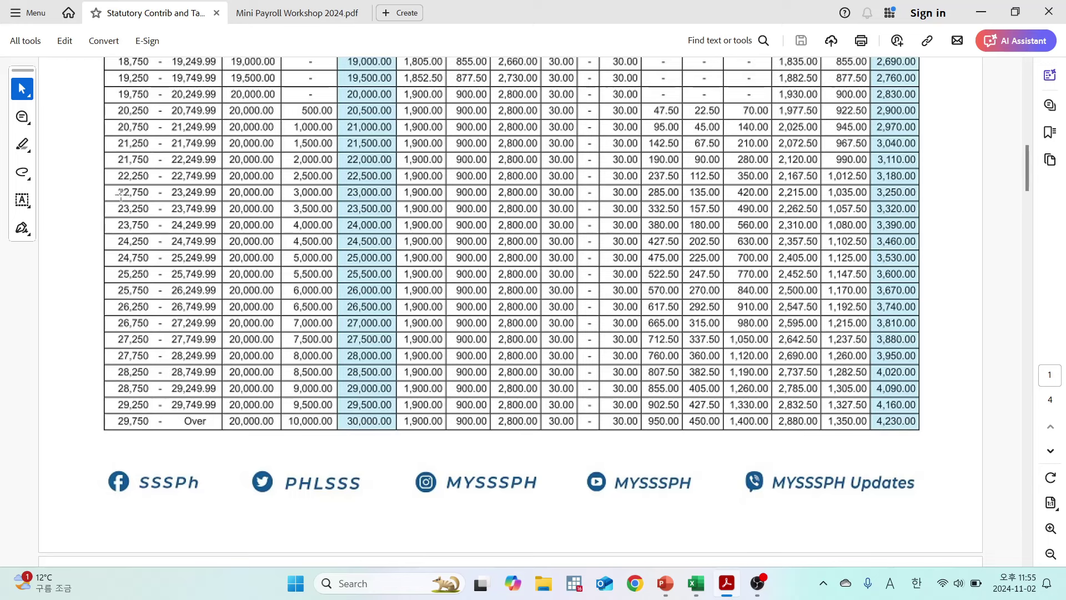
{"action": "key", "text": "alt+Tab"}
{"action": "key", "text": "alt+Tab"}
{"action": "left_click_drag", "start_coordinate": [105, 150], "coordinate": [924, 170]}
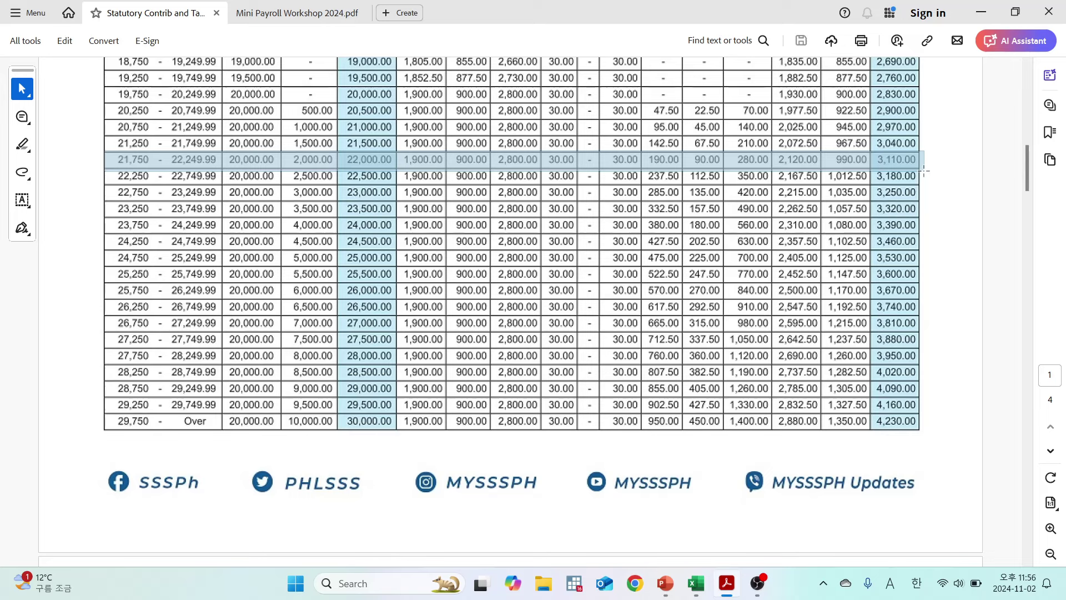
{"action": "left_click_drag", "start_coordinate": [924, 170], "coordinate": [923, 170]}
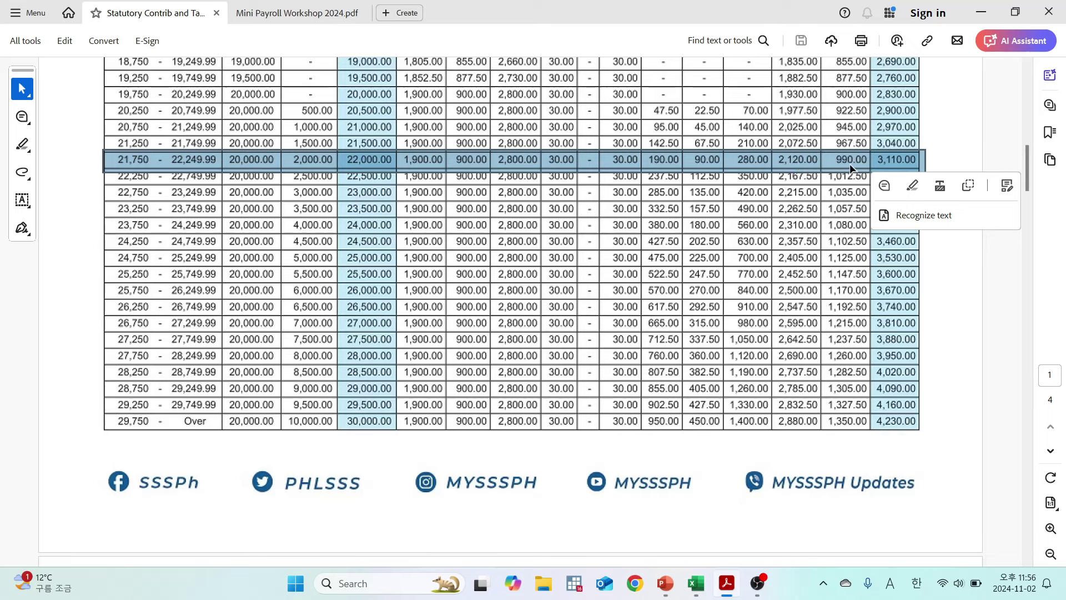
Switch to the Excel payroll register and enter 990 as the first employee's SSS EE contribution in I8.
{"action": "key", "text": "alt+Tab"}
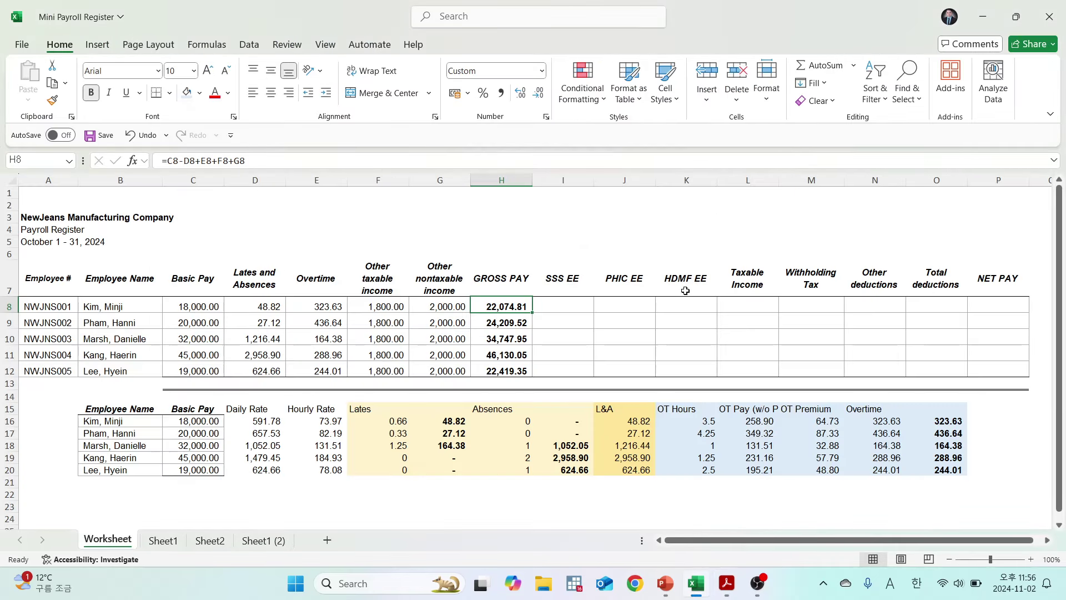
{"action": "left_click", "coordinate": [564, 302]}
{"action": "type", "text": "990"}
{"action": "key", "text": "Return"}
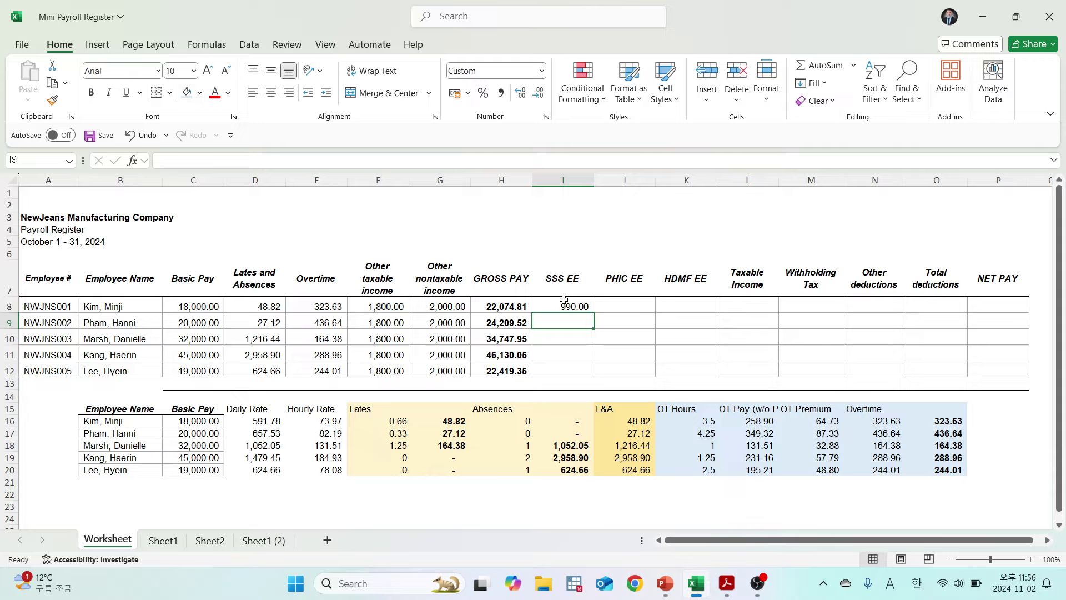
Mark the 23,750 - 24,249.99 bracket in the SSS table PDF and enter its EE share, 1080, in I9 of the Excel register.
{"action": "key", "text": "alt+Tab"}
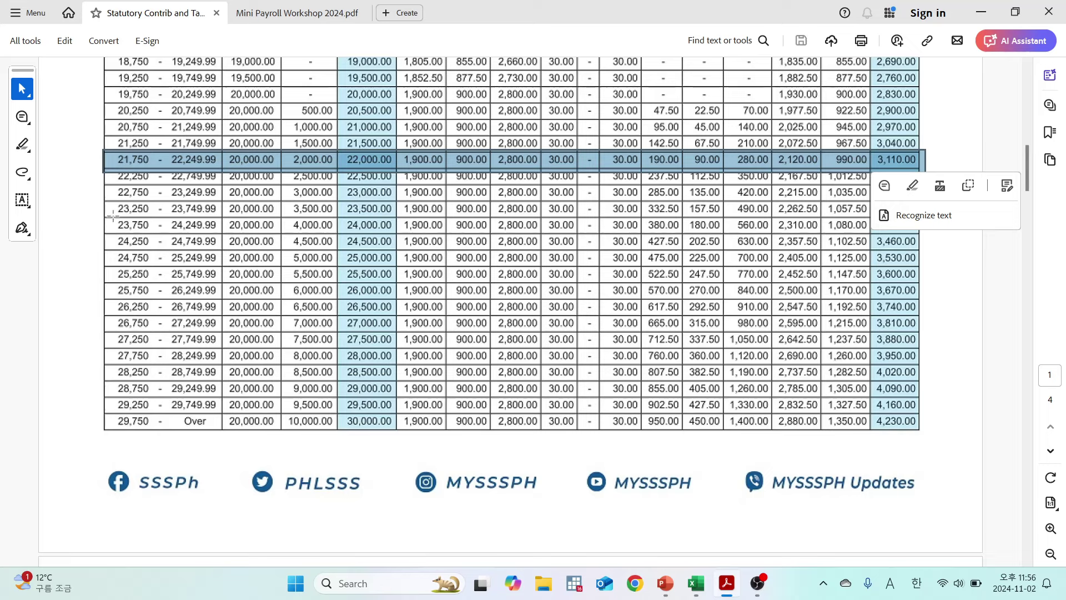
{"action": "left_click_drag", "start_coordinate": [109, 217], "coordinate": [928, 234]}
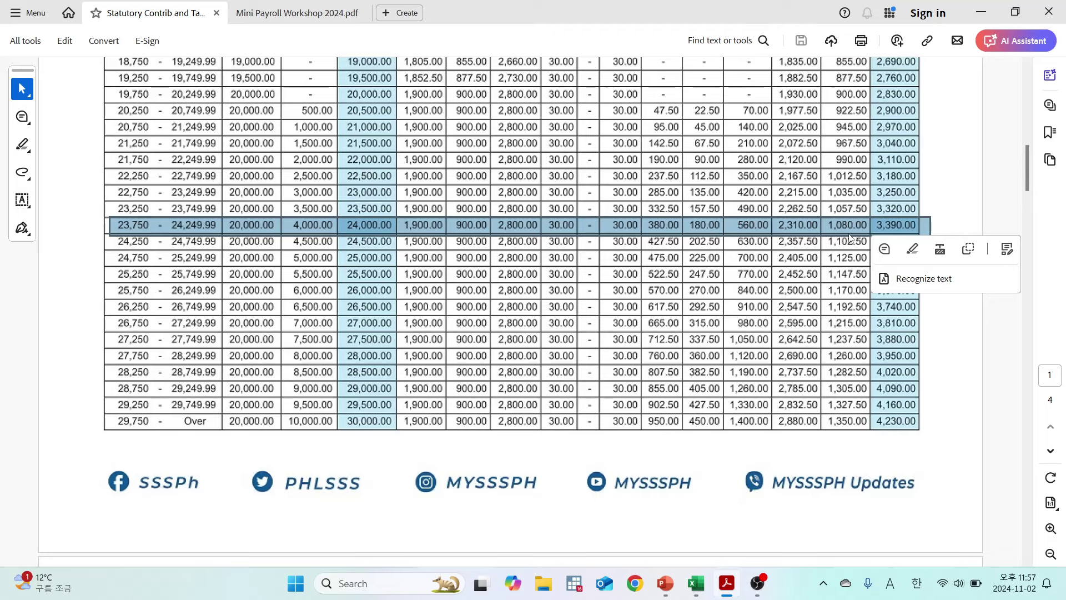
{"action": "key", "text": "alt+Tab"}
{"action": "type", "text": "1080"}
{"action": "key", "text": "Return"}
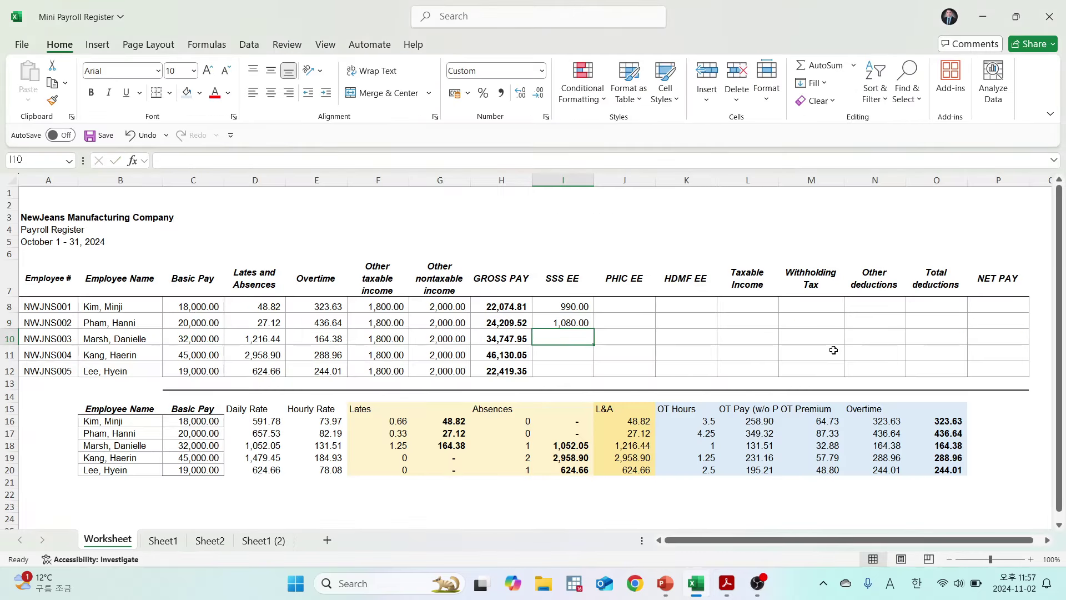
Match the gross pay in H10 to the 29,750 - Over bracket in the SSS table PDF and enter 1350 in I10 of the Excel register.
{"action": "key", "text": "alt+Tab"}
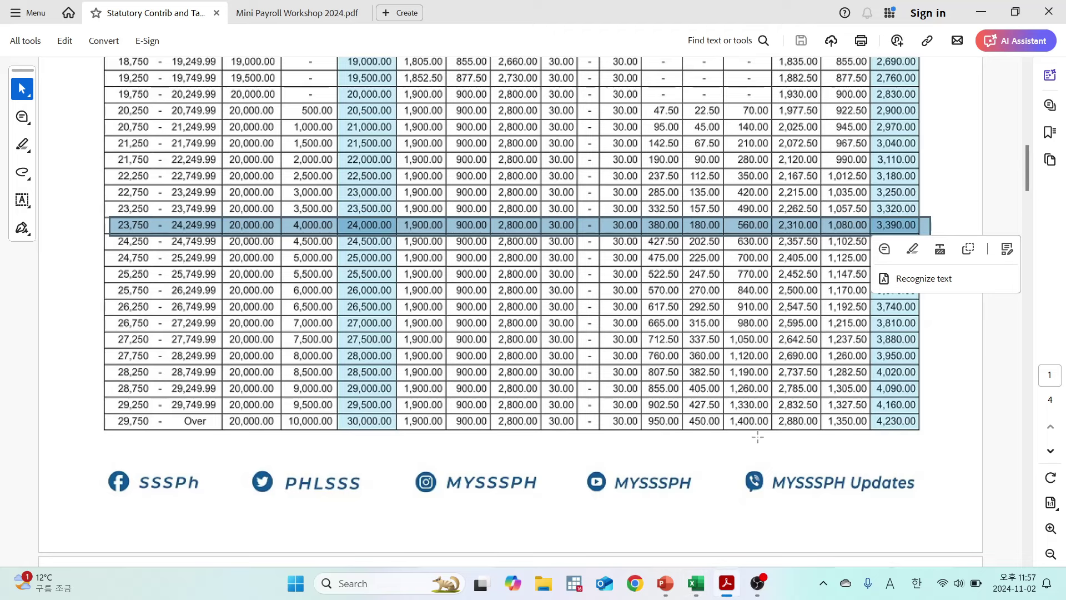
{"action": "key", "text": "alt+Tab"}
{"action": "left_click", "coordinate": [507, 340]}
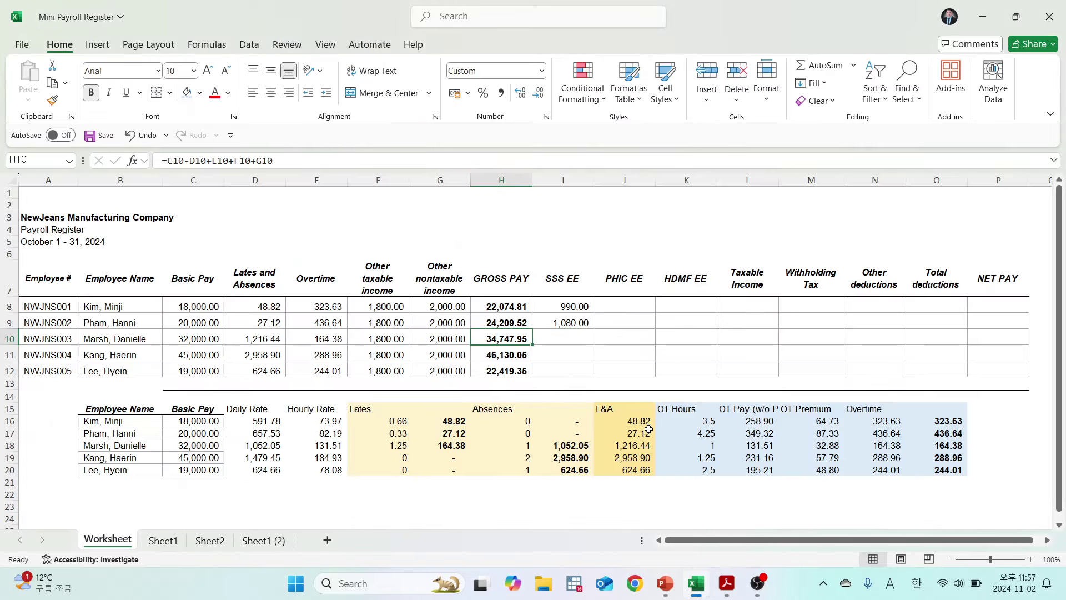
{"action": "key", "text": "alt+Tab"}
{"action": "left_click_drag", "start_coordinate": [109, 416], "coordinate": [920, 429]}
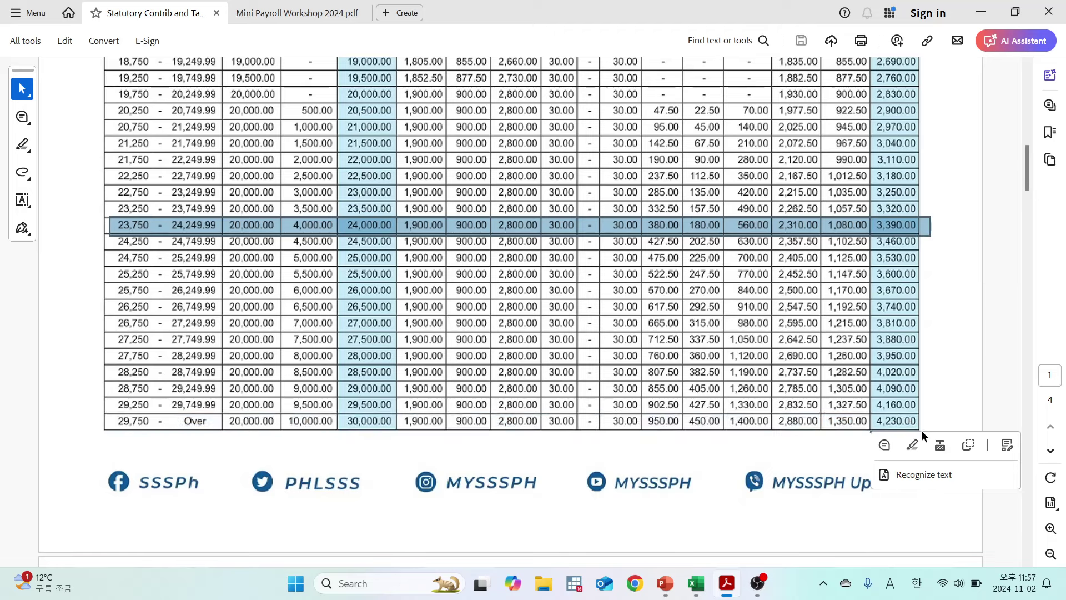
{"action": "key", "text": "alt+Tab"}
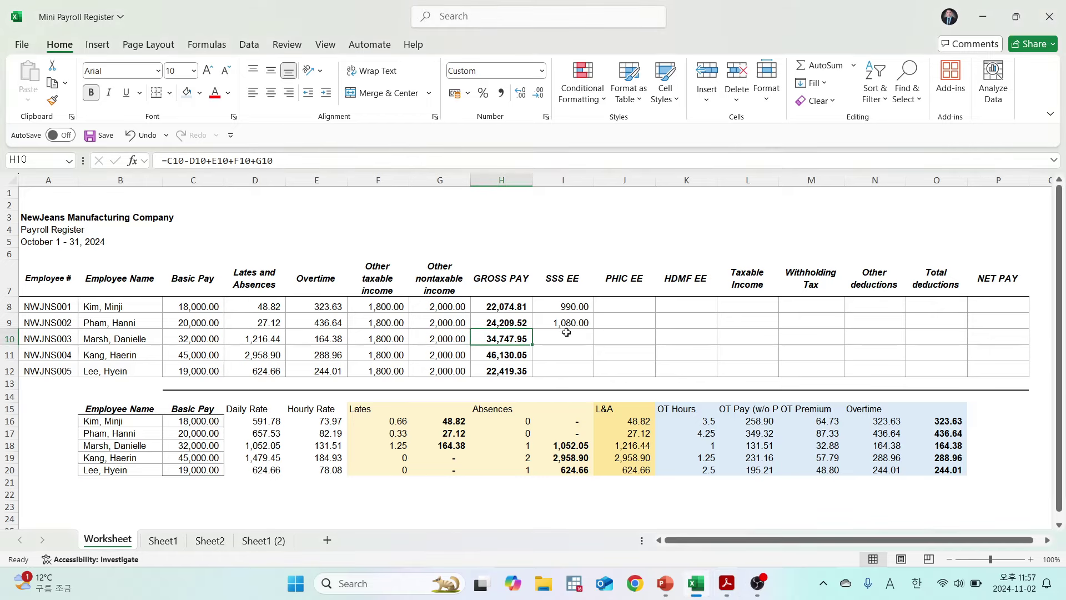
{"action": "left_click", "coordinate": [565, 338]}
{"action": "type", "text": "1350"}
{"action": "key", "text": "Return"}
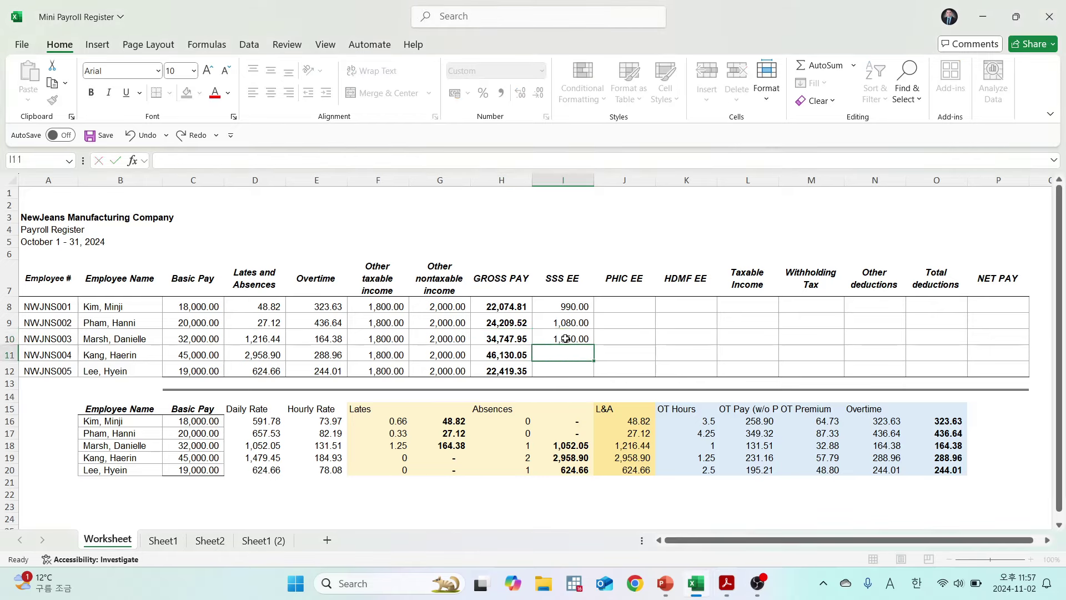
Recheck the 29,750 - Over bracket in the SSS table PDF and enter 1350 as the SSS EE contribution in I11 of the Excel register.
{"action": "key", "text": "alt+Tab"}
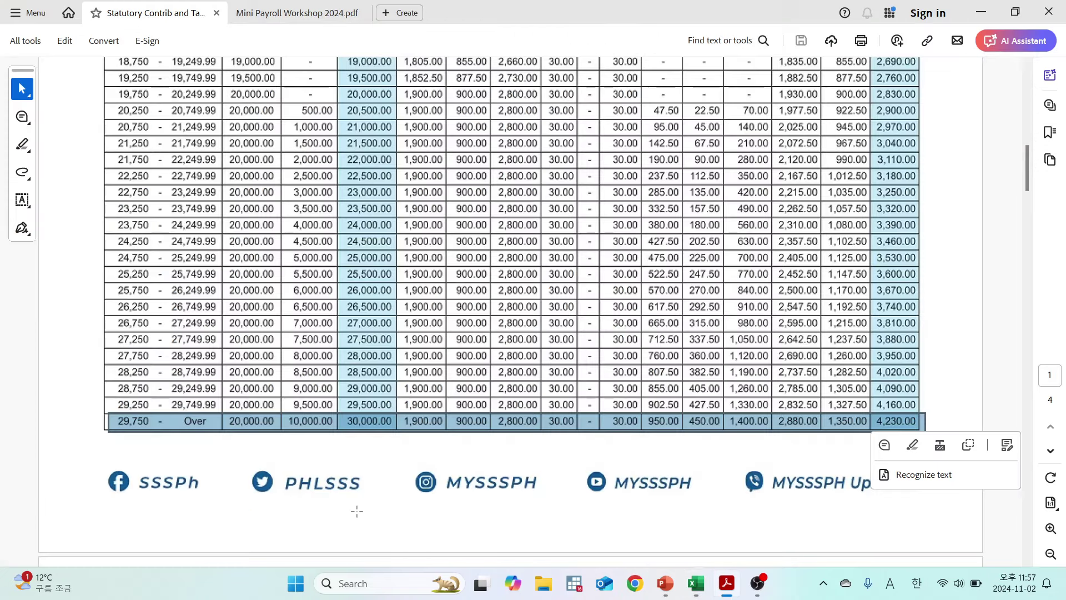
{"action": "key", "text": "alt+Tab"}
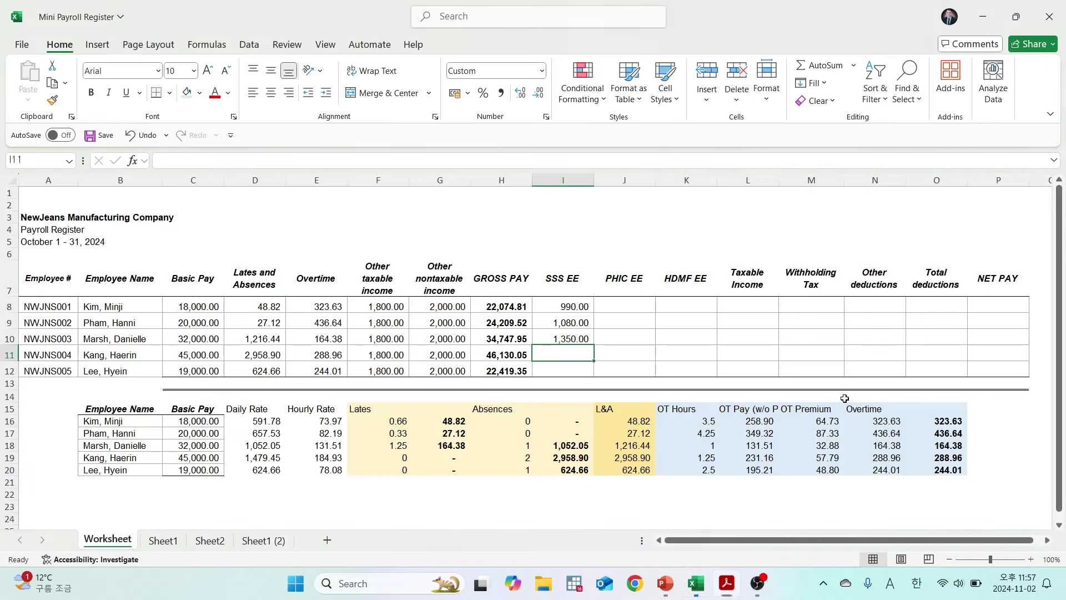
{"action": "type", "text": "1,3"}
{"action": "type", "text": "50"}
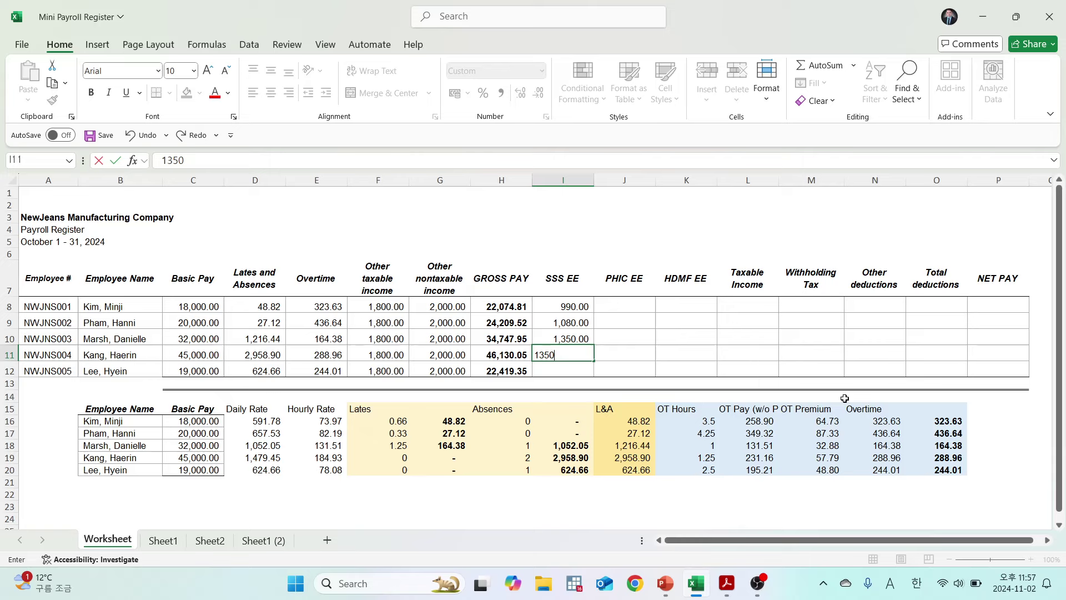
{"action": "key", "text": "Return"}
Mark the 22,250 - 22,749.99 bracket in the SSS table PDF and enter its EE share, 1012.5, in I12 of the Excel register.
{"action": "key", "text": "alt+Tab"}
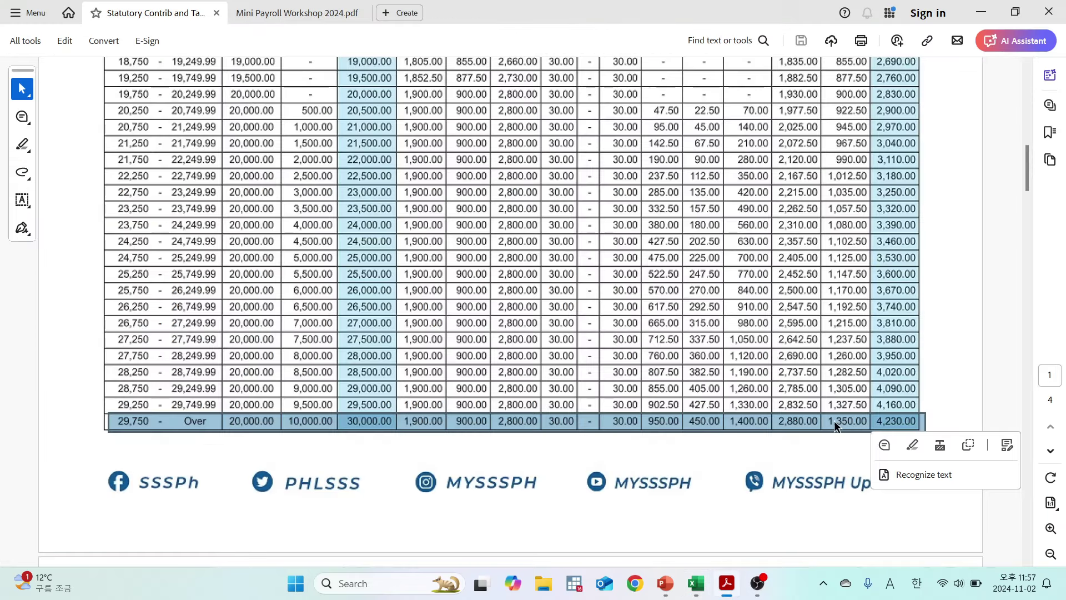
{"action": "key", "text": "alt+Tab"}
{"action": "key", "text": "alt+Tab"}
{"action": "left_click_drag", "start_coordinate": [114, 170], "coordinate": [931, 186]}
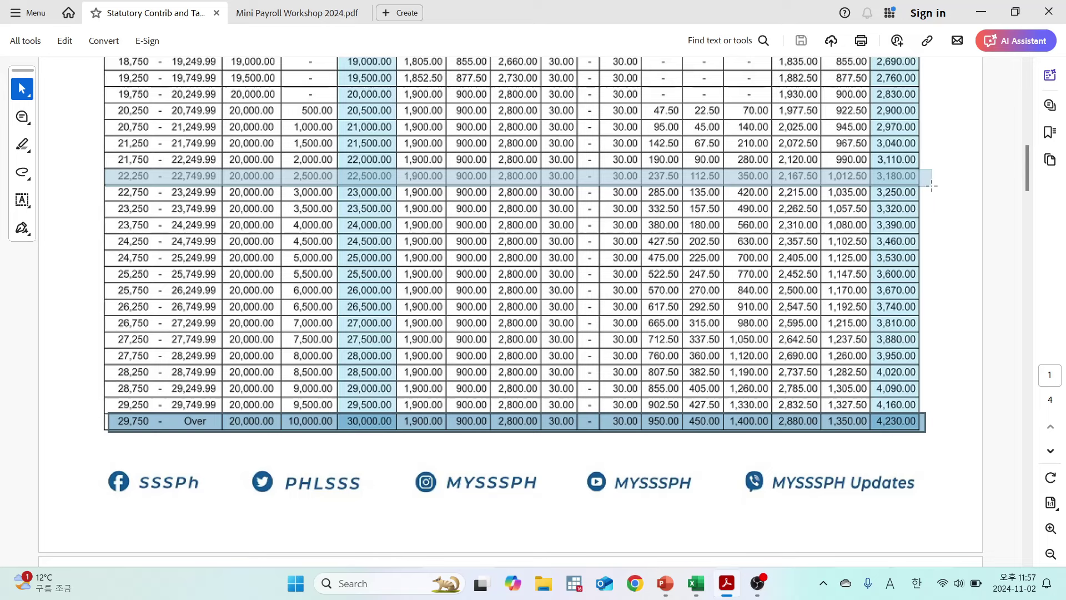
{"action": "left_click_drag", "start_coordinate": [932, 186], "coordinate": [930, 191]}
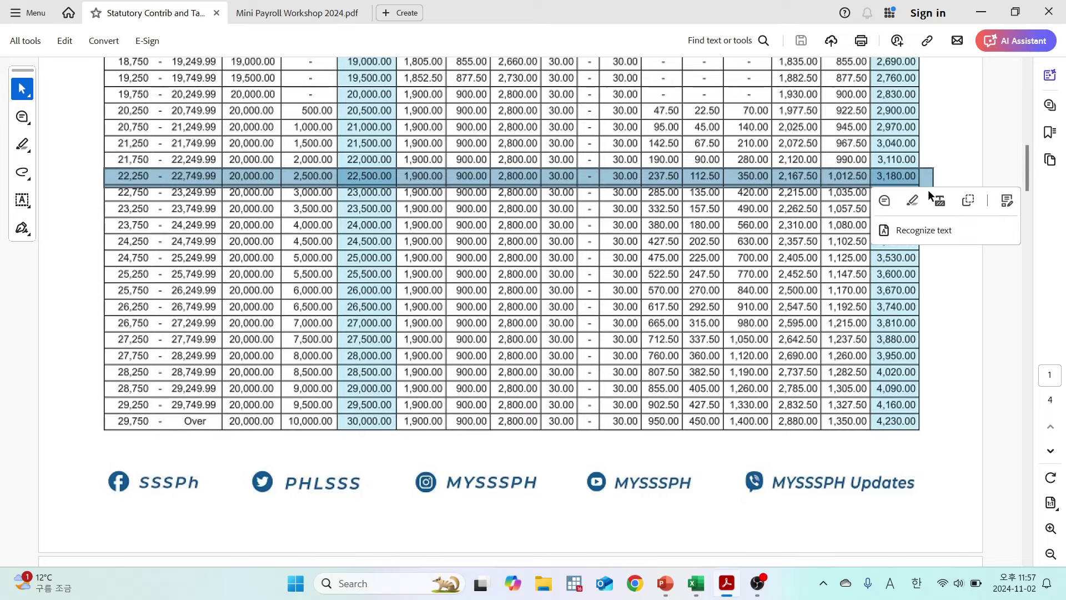
{"action": "key", "text": "alt+Tab"}
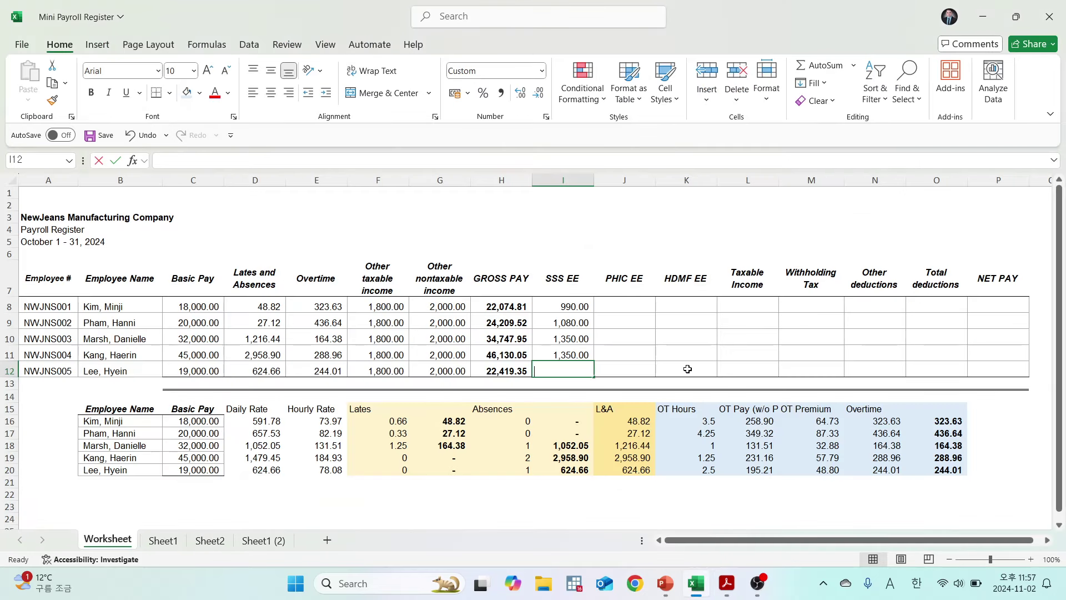
{"action": "type", "text": "1012.5"}
{"action": "key", "text": "Return"}
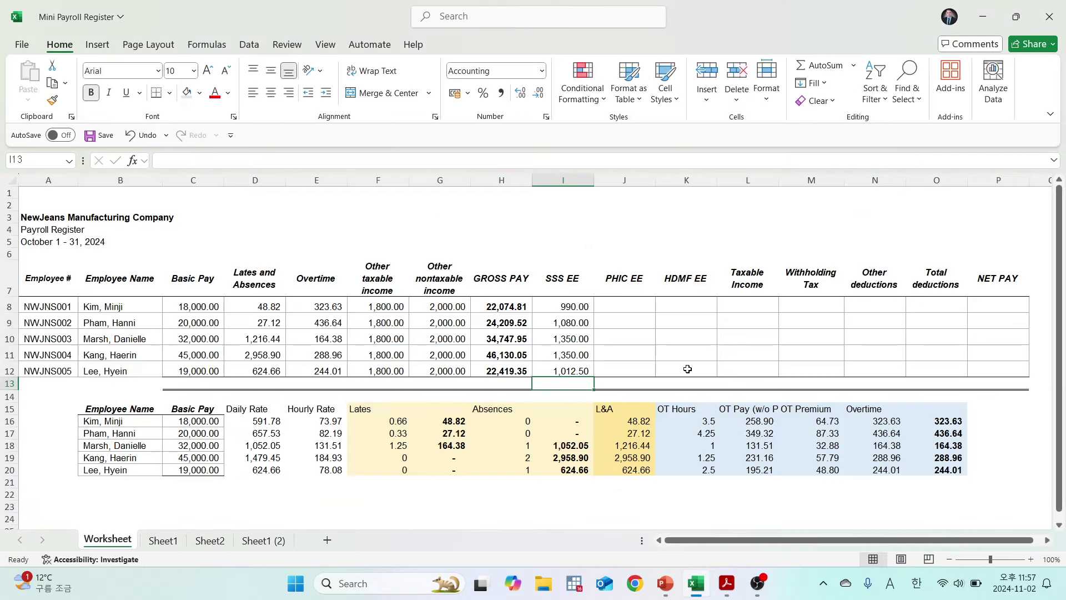
{"action": "key", "text": "Up"}
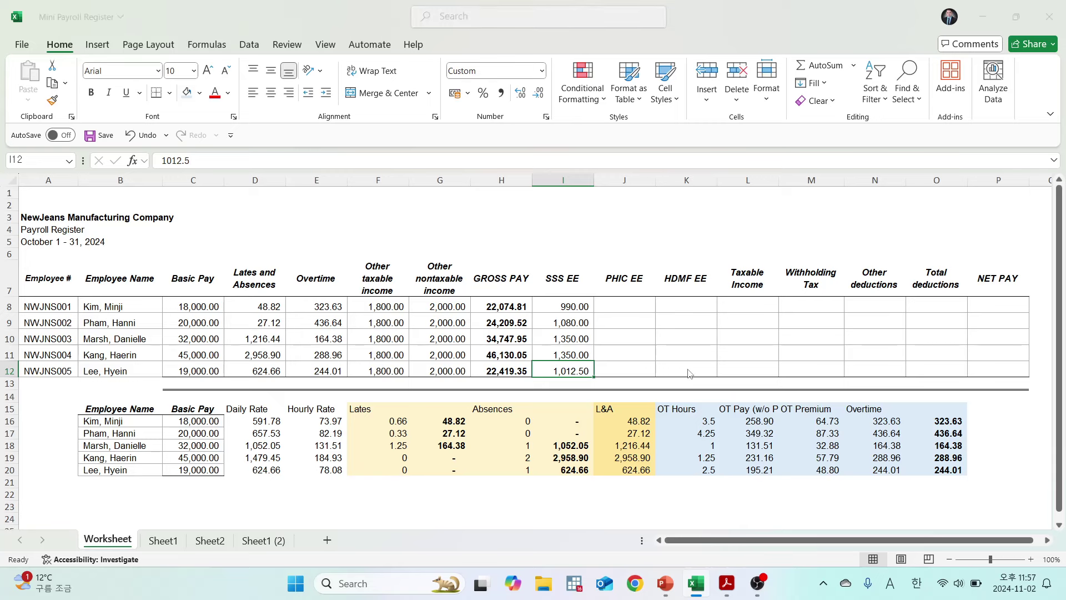
Review the EE column under the total contributions in the SSS table PDF, and return to the Excel payroll register.
{"action": "key", "text": "alt+Tab"}
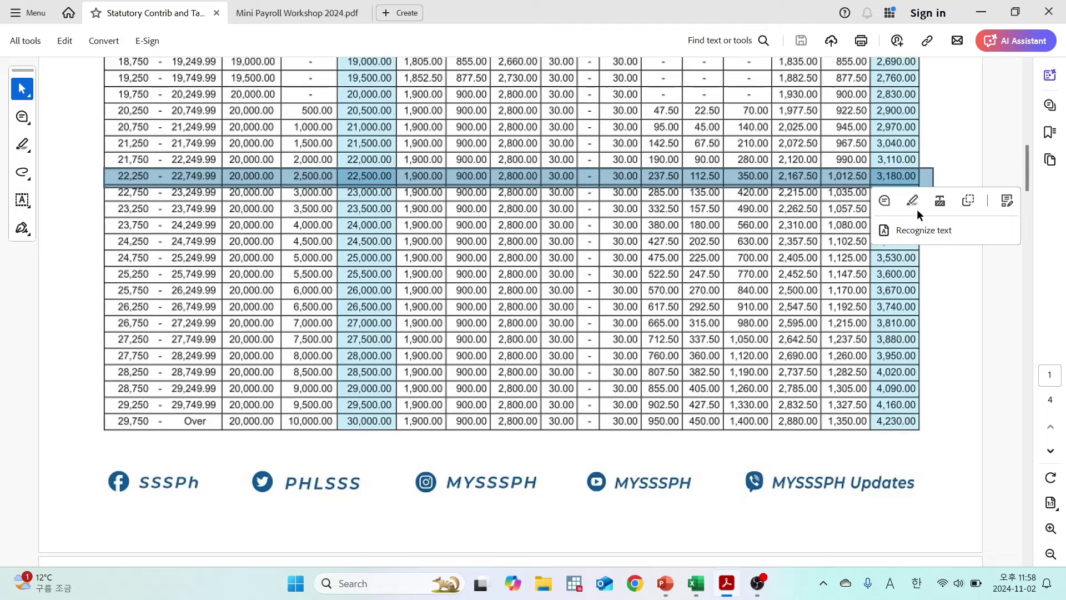
{"action": "key", "text": "ctrl+a"}
{"action": "scroll", "coordinate": [983, 355], "scroll_direction": "up", "scroll_amount": 5}
{"action": "left_click", "coordinate": [993, 330]}
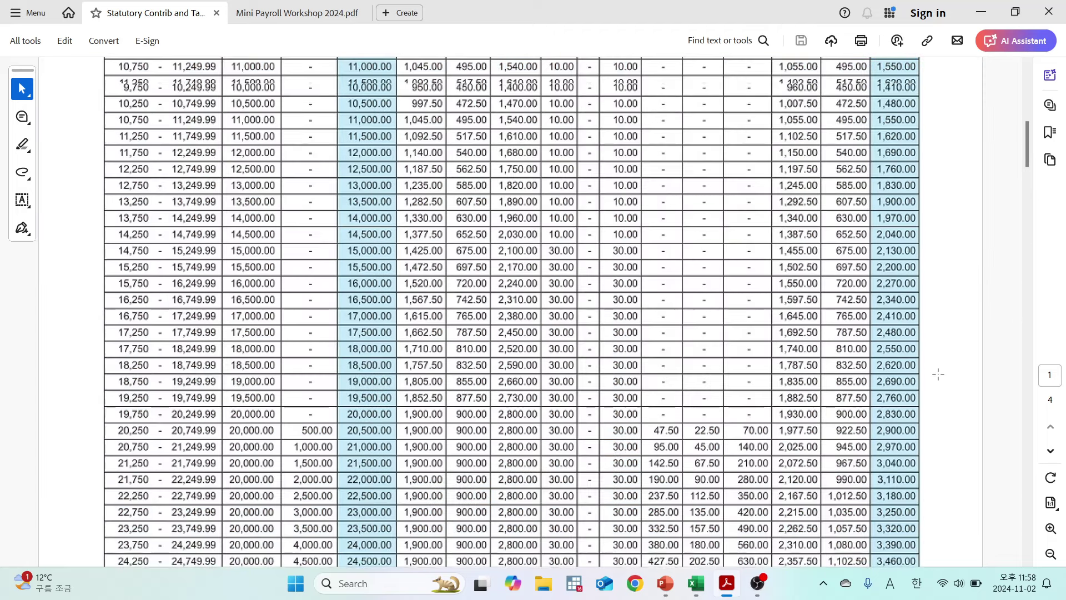
{"action": "scroll", "coordinate": [938, 371], "scroll_direction": "up", "scroll_amount": 7}
{"action": "left_click_drag", "start_coordinate": [829, 209], "coordinate": [868, 237]}
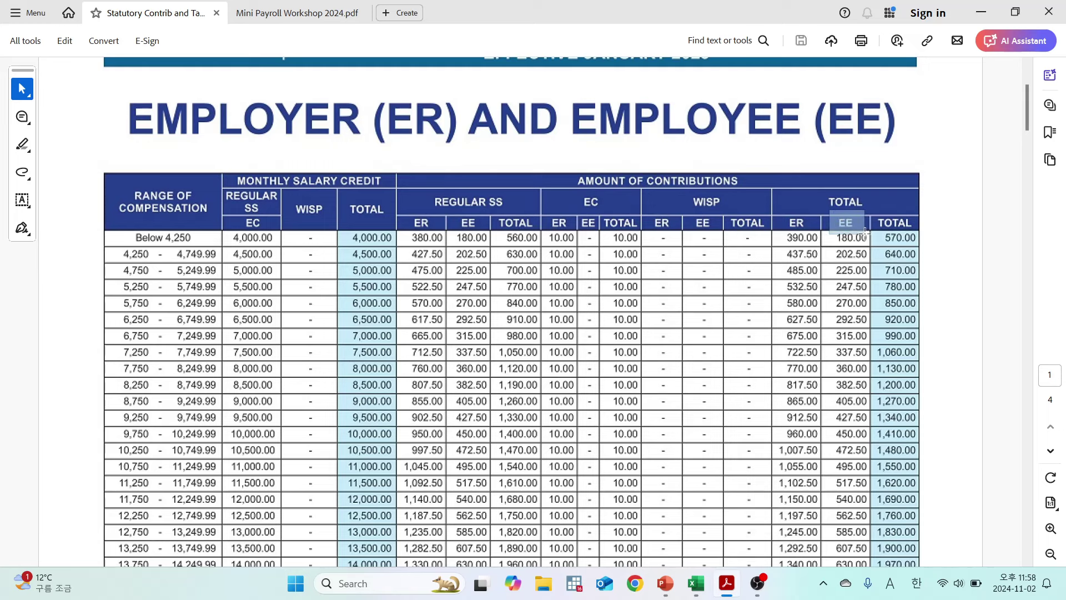
{"action": "left_click", "coordinate": [986, 432]}
{"action": "key", "text": "alt+Tab"}
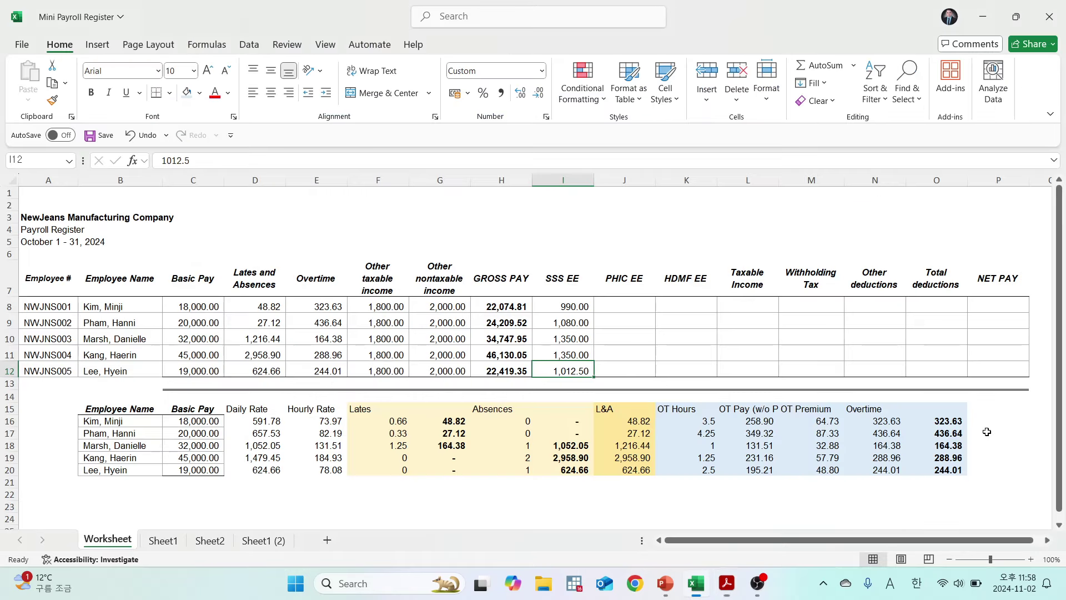
Switch to the statutory contributions PDF and mark the 5.00% PhilHealth premium rate for 2024 to 2025.
{"action": "left_click", "coordinate": [623, 276]}
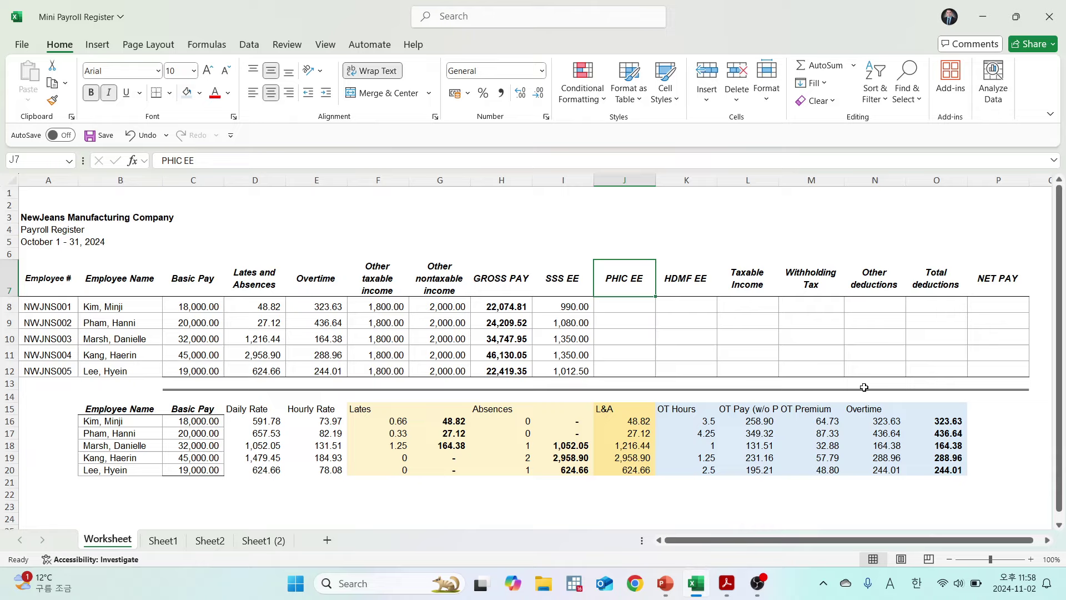
{"action": "key", "text": "alt+Tab"}
{"action": "scroll", "coordinate": [869, 373], "scroll_direction": "down", "scroll_amount": 5}
{"action": "scroll", "coordinate": [870, 373], "scroll_direction": "down", "scroll_amount": 15}
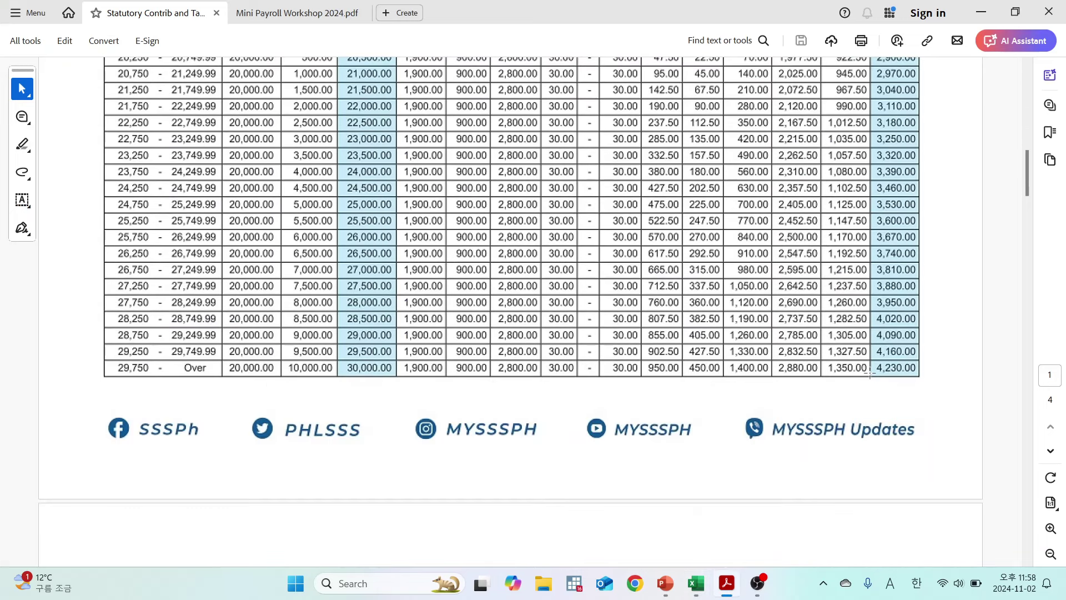
{"action": "scroll", "coordinate": [870, 373], "scroll_direction": "down", "scroll_amount": 6}
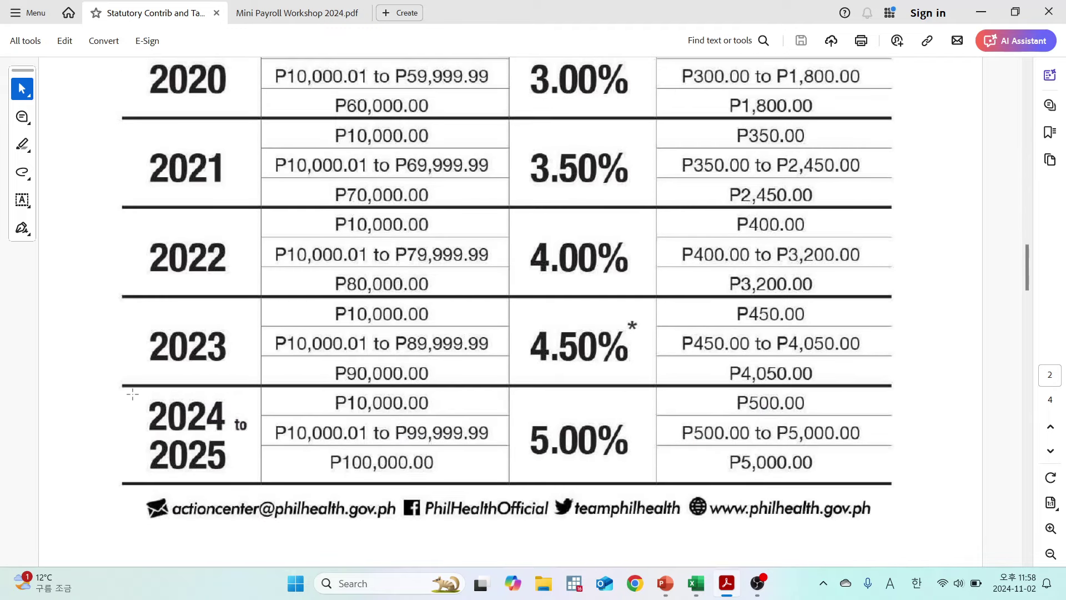
{"action": "left_click_drag", "start_coordinate": [133, 394], "coordinate": [229, 436]}
{"action": "left_click_drag", "start_coordinate": [510, 405], "coordinate": [648, 472]}
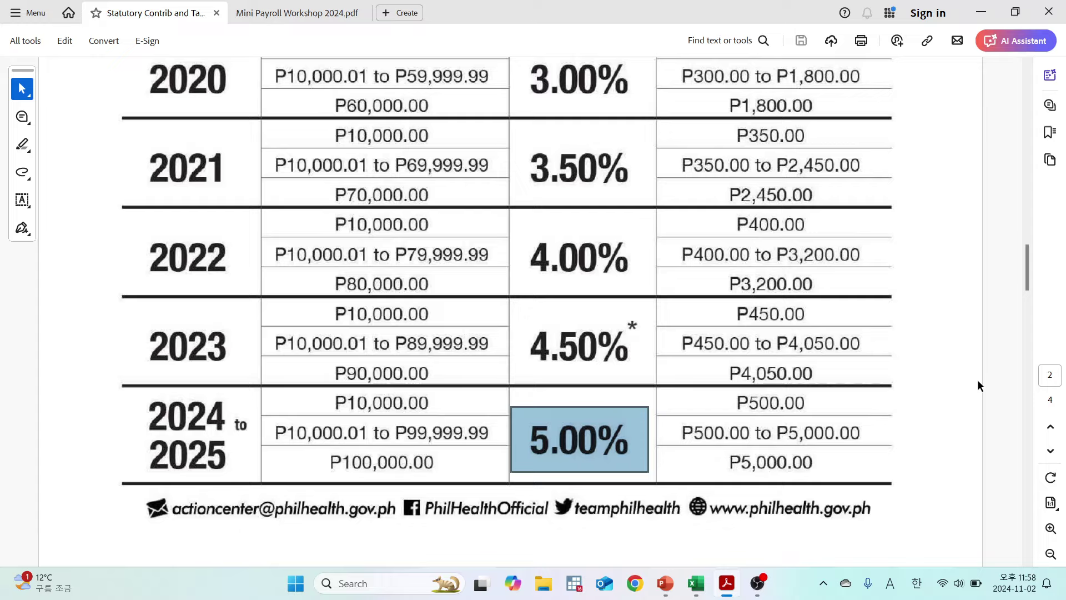
Mark the Monthly Basic Salary heading in the PhilHealth table and check it against the Basic Pay column of the Excel register.
{"action": "scroll", "coordinate": [977, 378], "scroll_direction": "up", "scroll_amount": 5}
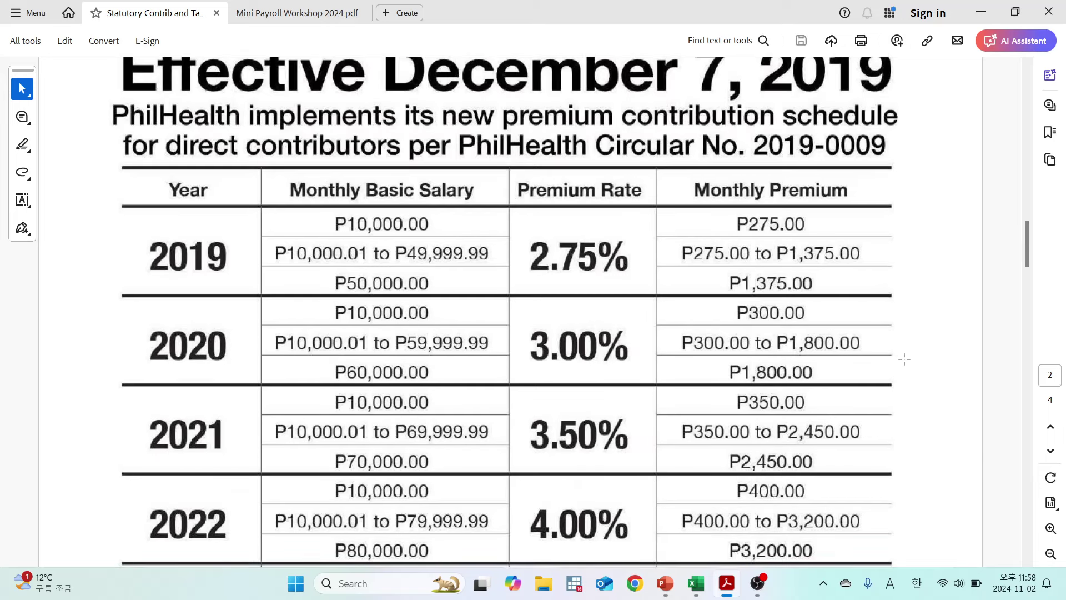
{"action": "left_click_drag", "start_coordinate": [282, 227], "coordinate": [491, 259]}
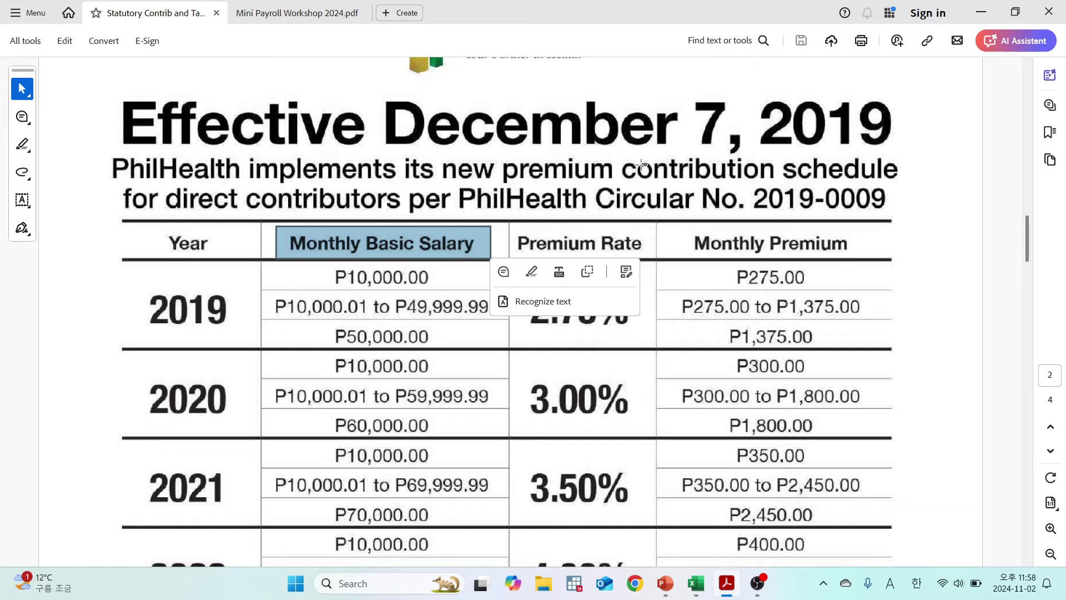
{"action": "key", "text": "alt+Tab"}
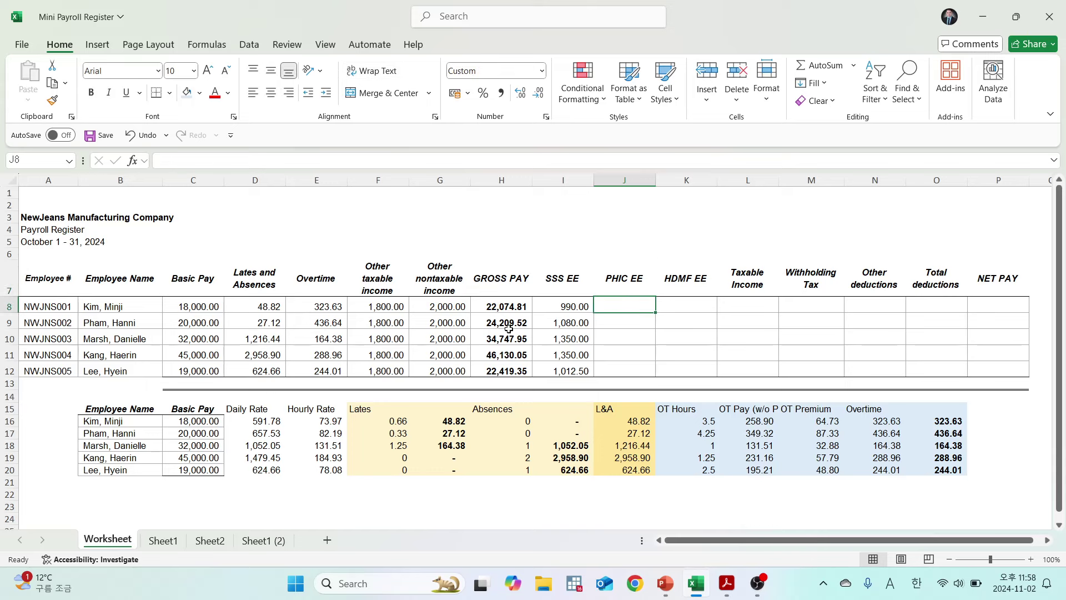
{"action": "left_click_drag", "start_coordinate": [205, 277], "coordinate": [206, 366]}
{"action": "key", "text": "alt+Tab"}
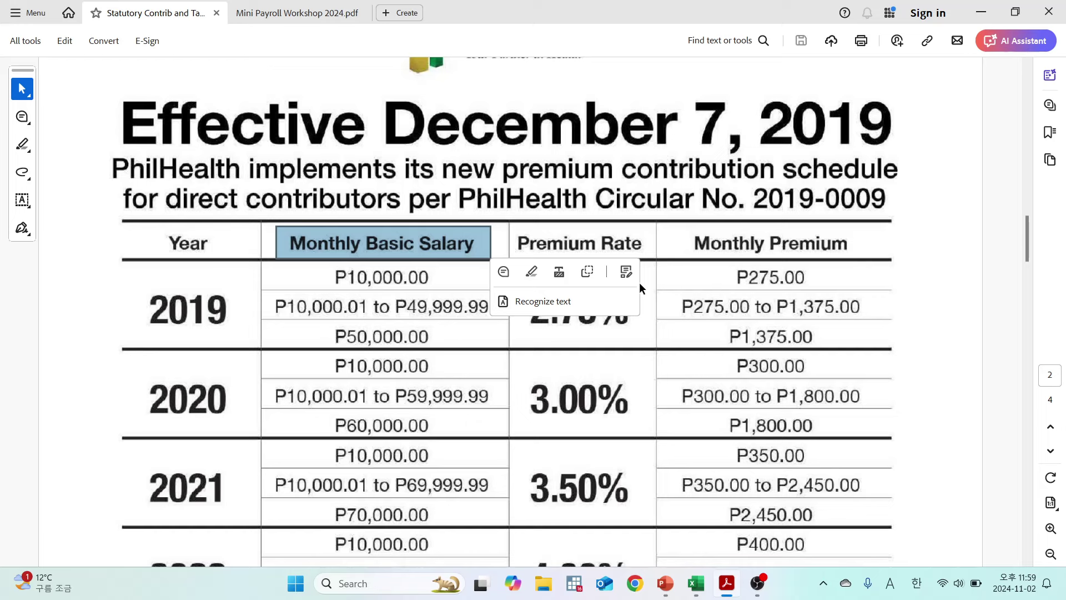
{"action": "key", "text": "alt+Tab"}
Enter the formula =C8*.05/2 in J8 as the first employee's PHIC EE share of basic pay.
{"action": "left_click", "coordinate": [591, 305]}
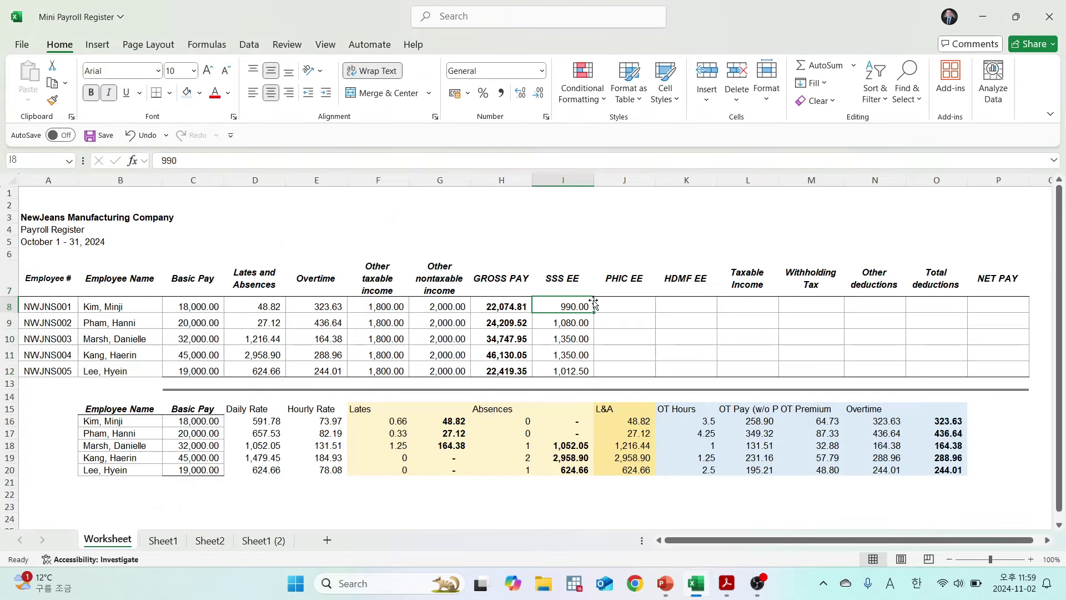
{"action": "left_click", "coordinate": [649, 303]}
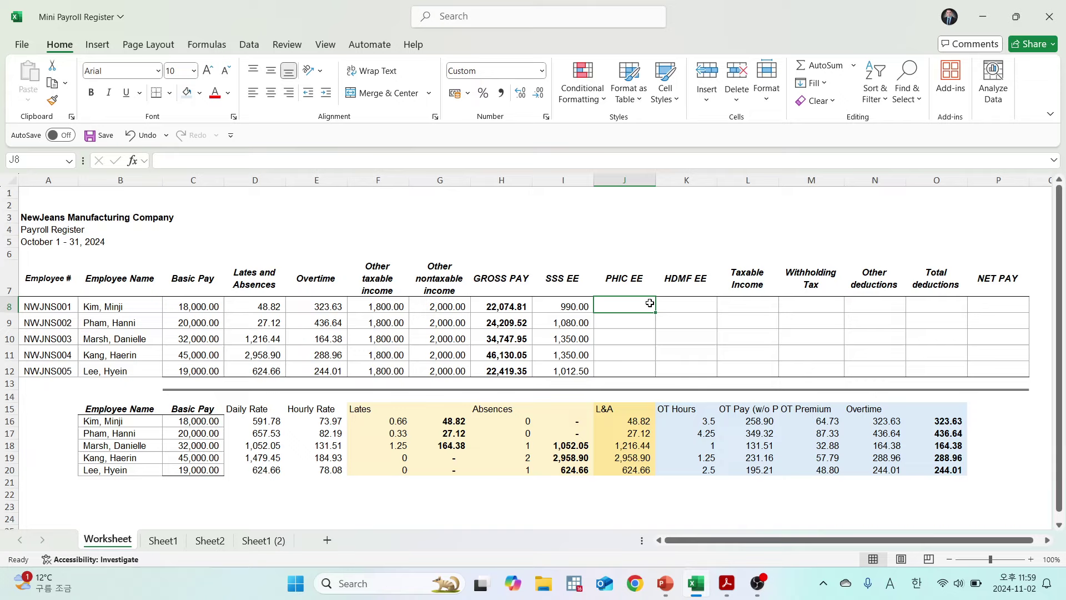
{"action": "type", "text": "="}
{"action": "key", "text": "Left"}
{"action": "key", "text": "Left"}
{"action": "key", "text": "Left"}
{"action": "key", "text": "Left"}
{"action": "key", "text": "Left"}
{"action": "key", "text": "Left"}
{"action": "key", "text": "Left"}
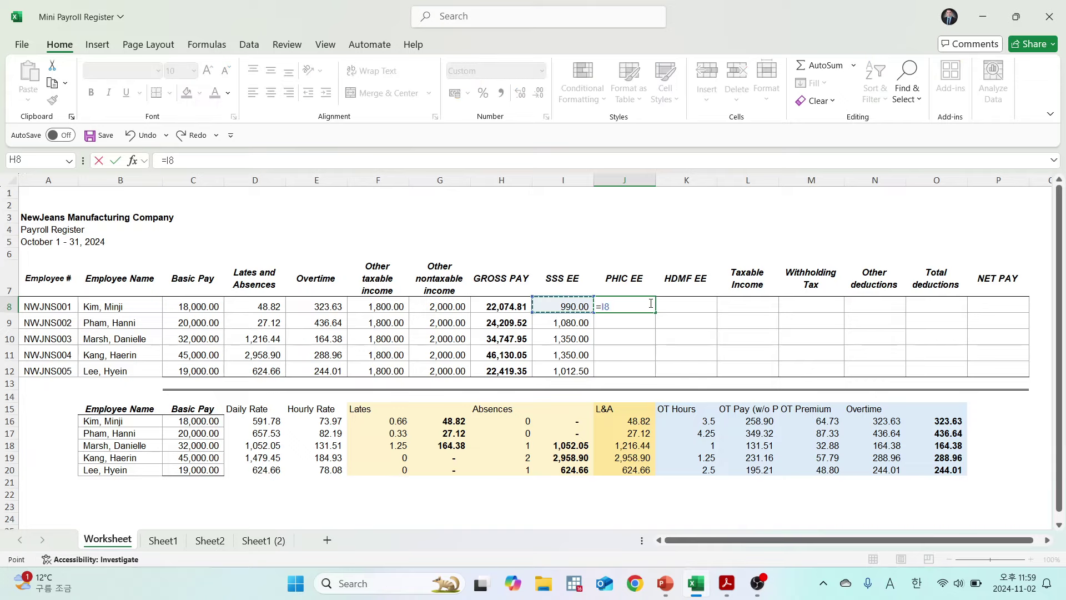
{"action": "type", "text": "*"}
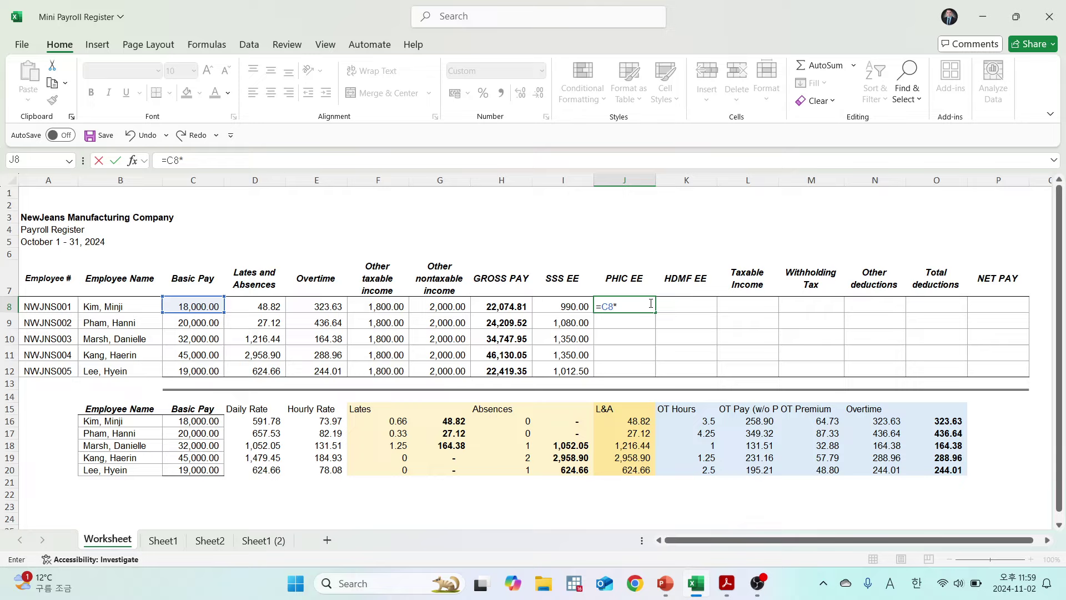
{"action": "type", "text": ".05/2"}
{"action": "key", "text": "Return"}
Enter the formula =(C9*0.05)/2 in J9 for the second employee's PHIC EE share.
{"action": "type", "text": "="}
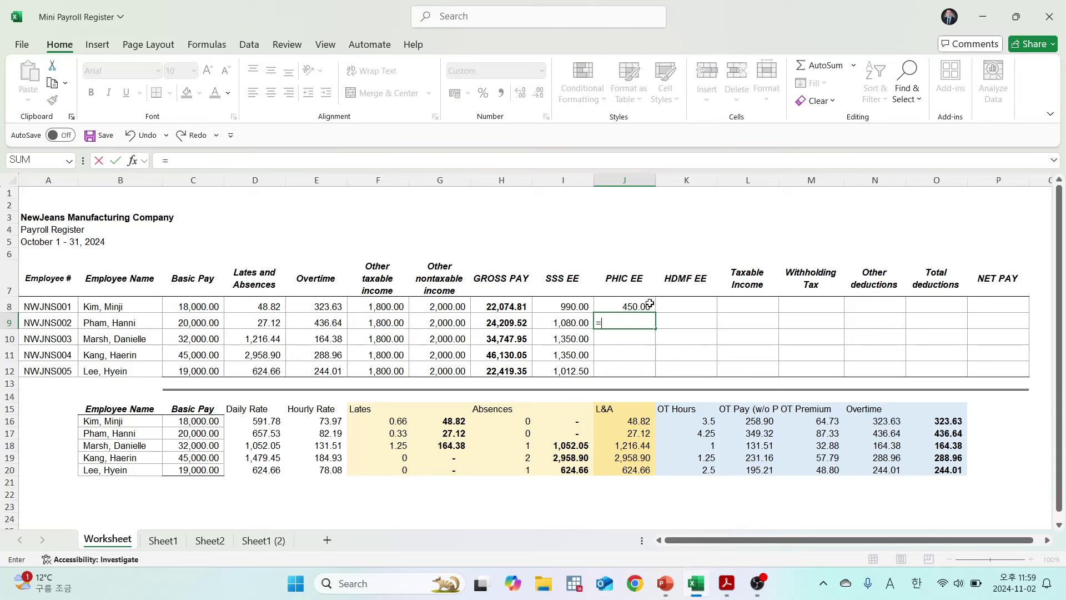
{"action": "key", "text": "Left"}
{"action": "key", "text": "Left"}
{"action": "key", "text": "Left"}
{"action": "key", "text": "Left"}
{"action": "key", "text": "Left"}
{"action": "key", "text": "Left"}
{"action": "key", "text": "Left"}
{"action": "key", "text": "Left"}
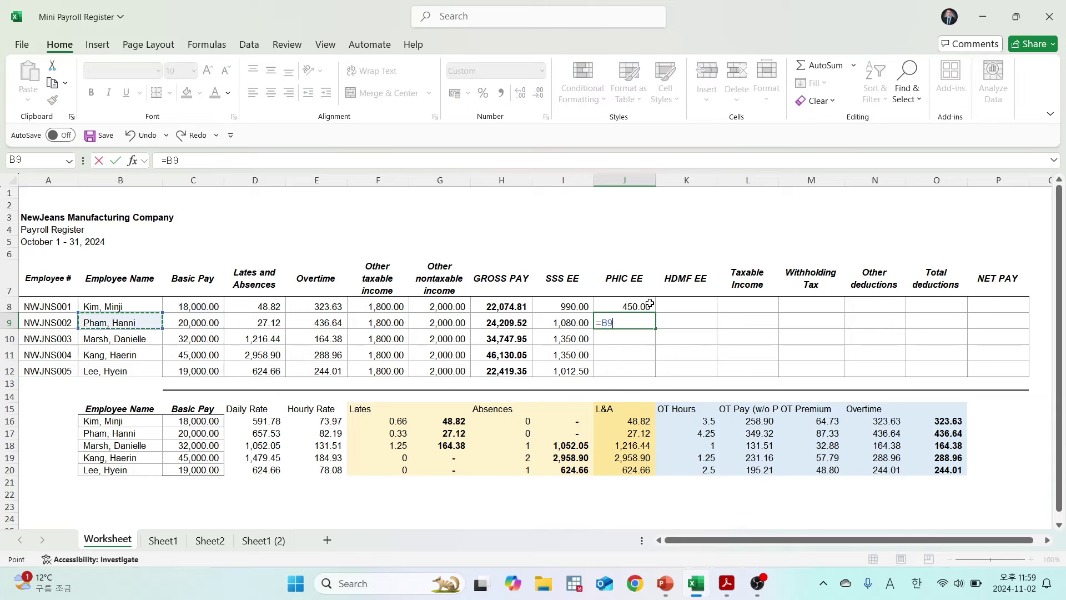
{"action": "key", "text": "BackSpace"}
{"action": "key", "text": "BackSpace"}
{"action": "type", "text": "("}
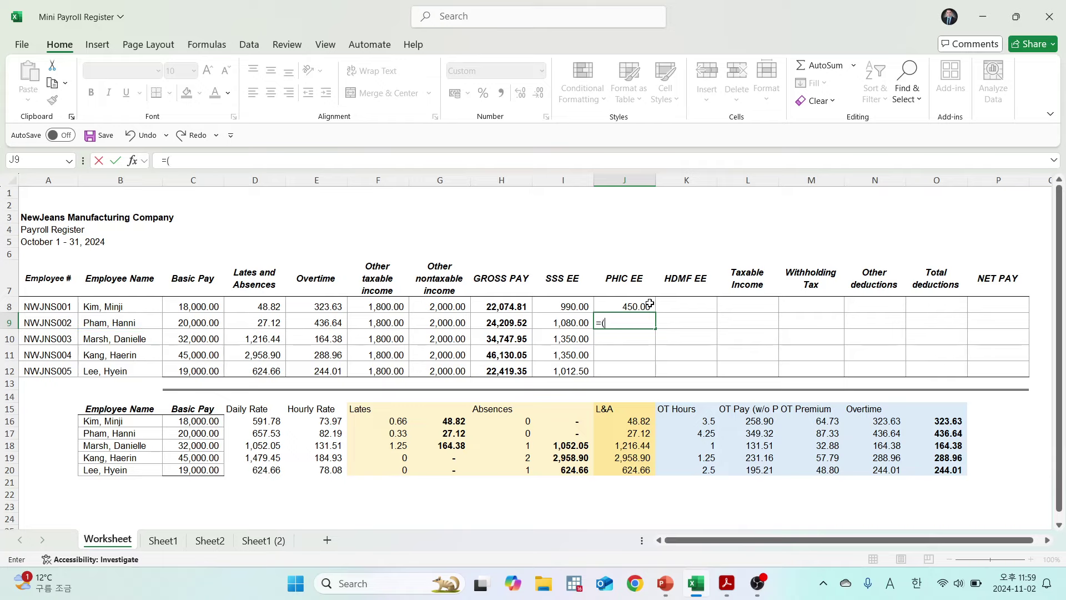
{"action": "key", "text": "Left"}
{"action": "key", "text": "Left"}
{"action": "key", "text": "Left"}
{"action": "key", "text": "Left"}
{"action": "key", "text": "Left"}
{"action": "key", "text": "Left"}
{"action": "key", "text": "Left"}
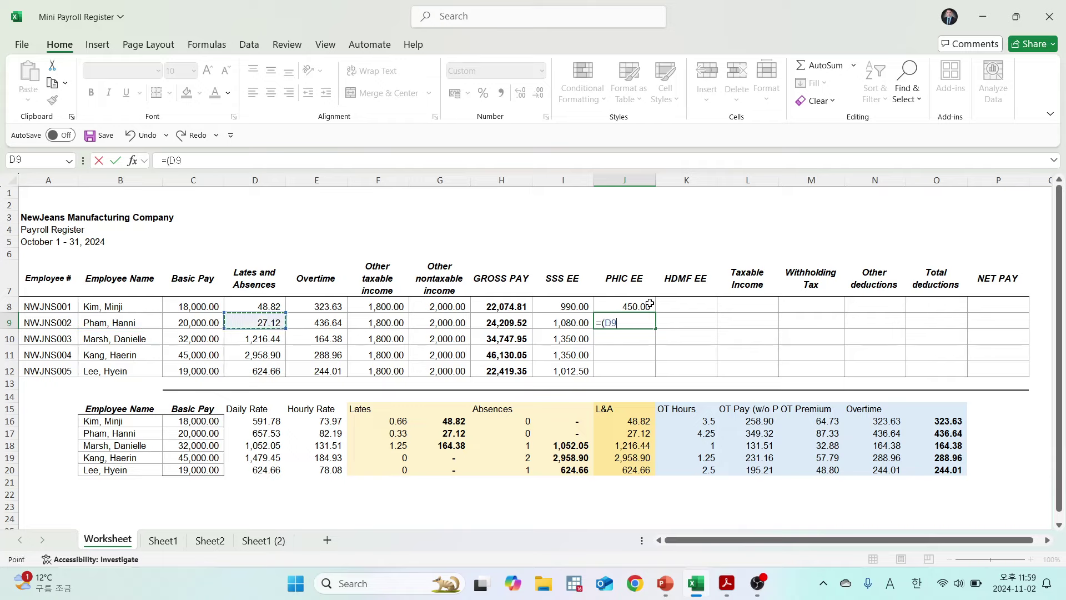
{"action": "type", "text": "*"}
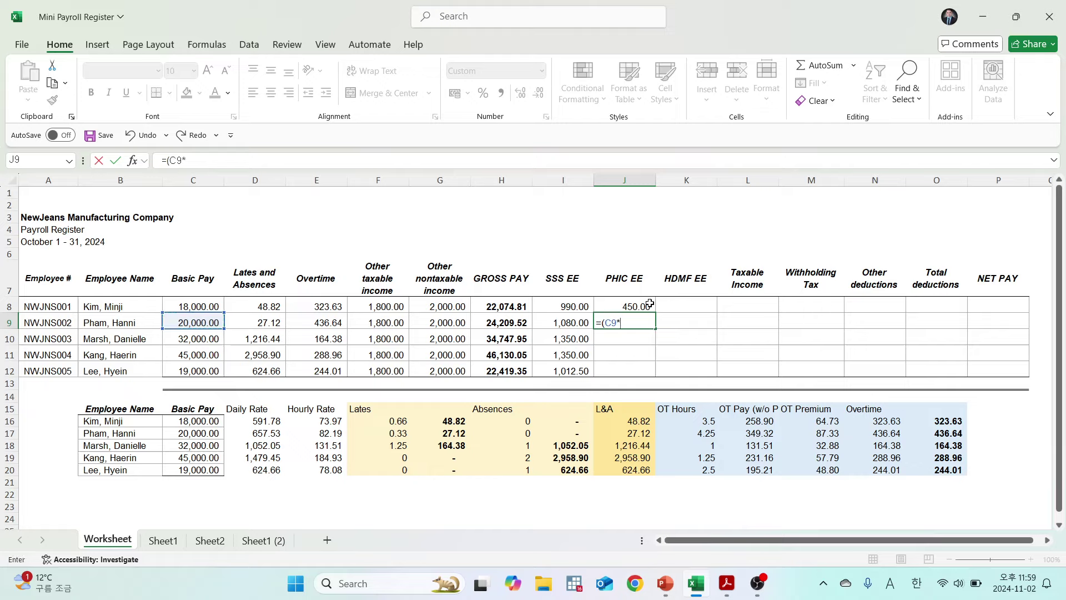
{"action": "type", "text": "0.05)/2"}
{"action": "key", "text": "Return"}
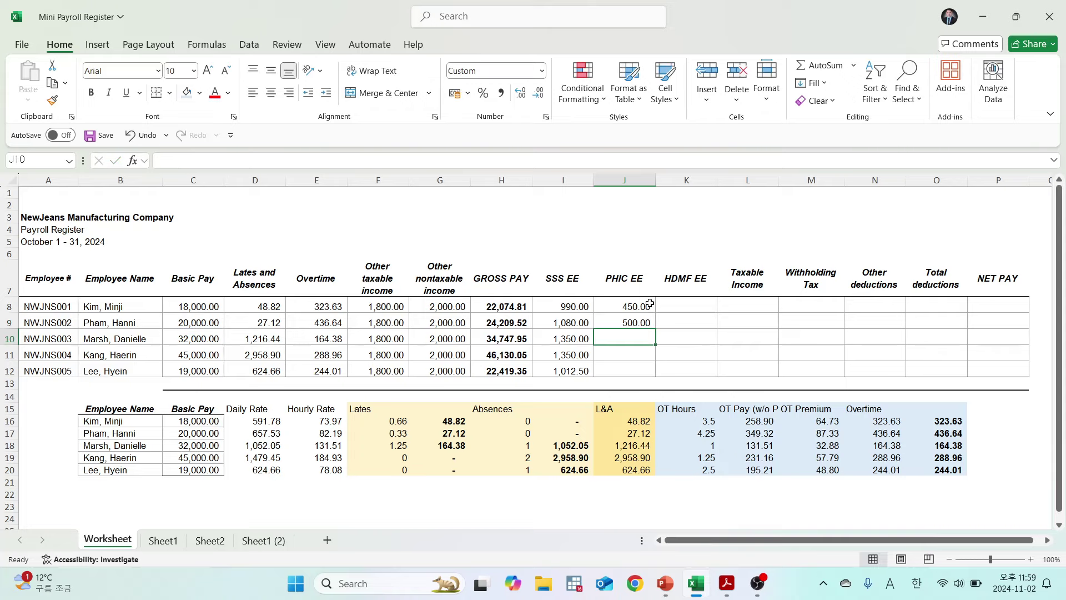
Enter the formula =C10*0.05/2 in J10 for the third employee's PHIC EE share.
{"action": "type", "text": "="}
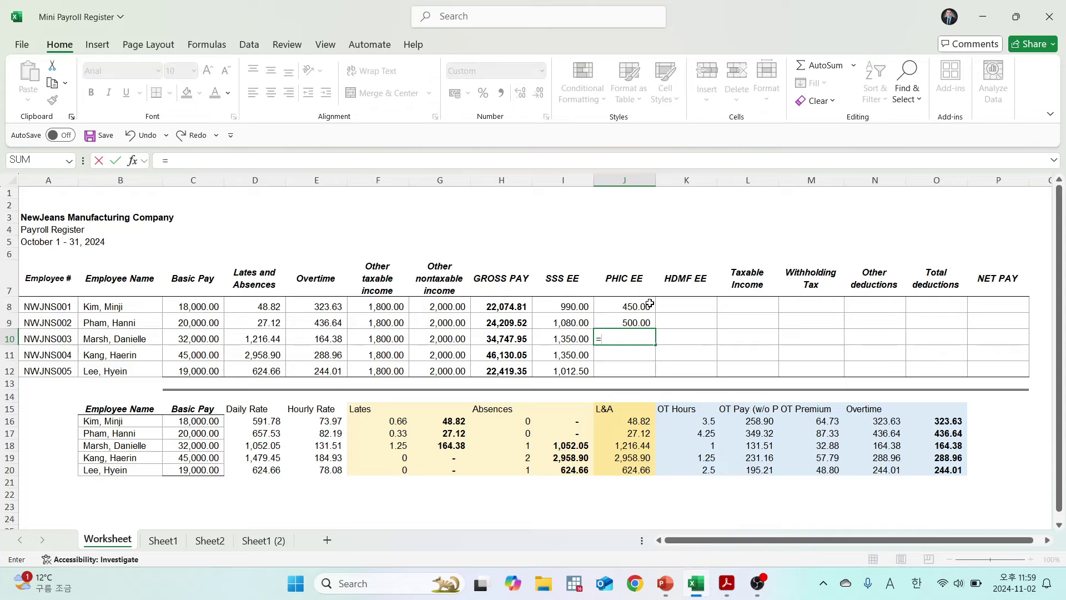
{"action": "key", "text": "Left"}
{"action": "key", "text": "Left"}
{"action": "key", "text": "Left"}
{"action": "key", "text": "Left"}
{"action": "key", "text": "Left"}
{"action": "key", "text": "Left"}
{"action": "key", "text": "Left"}
{"action": "type", "text": "*0"}
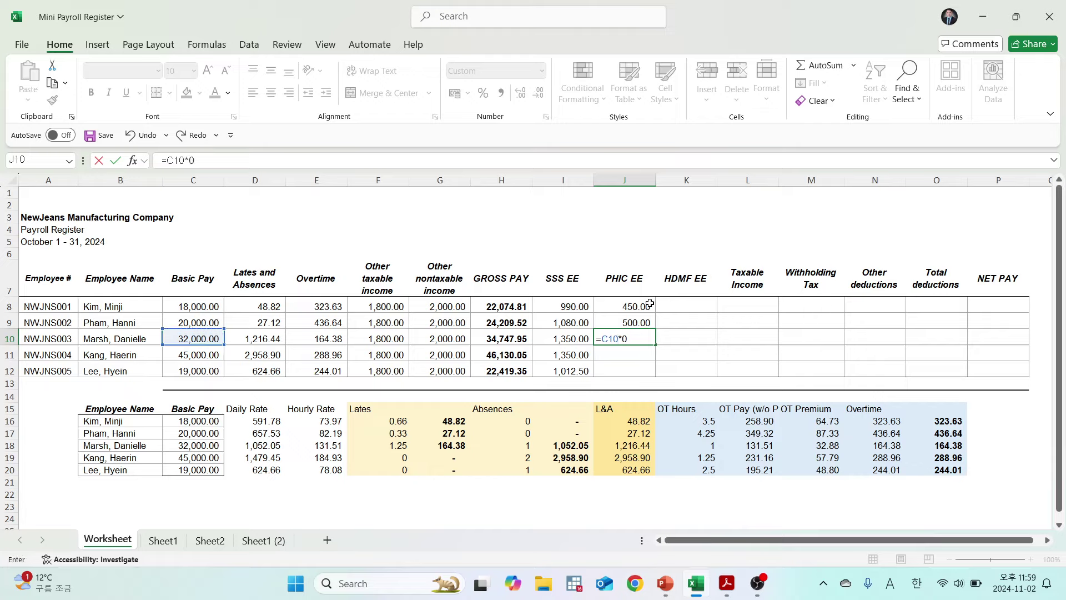
{"action": "type", "text": ".05/2"}
{"action": "key", "text": "Return"}
Enter the formula =C11*0.05/2 in J11 for the fourth employee's PHIC EE share.
{"action": "type", "text": "="}
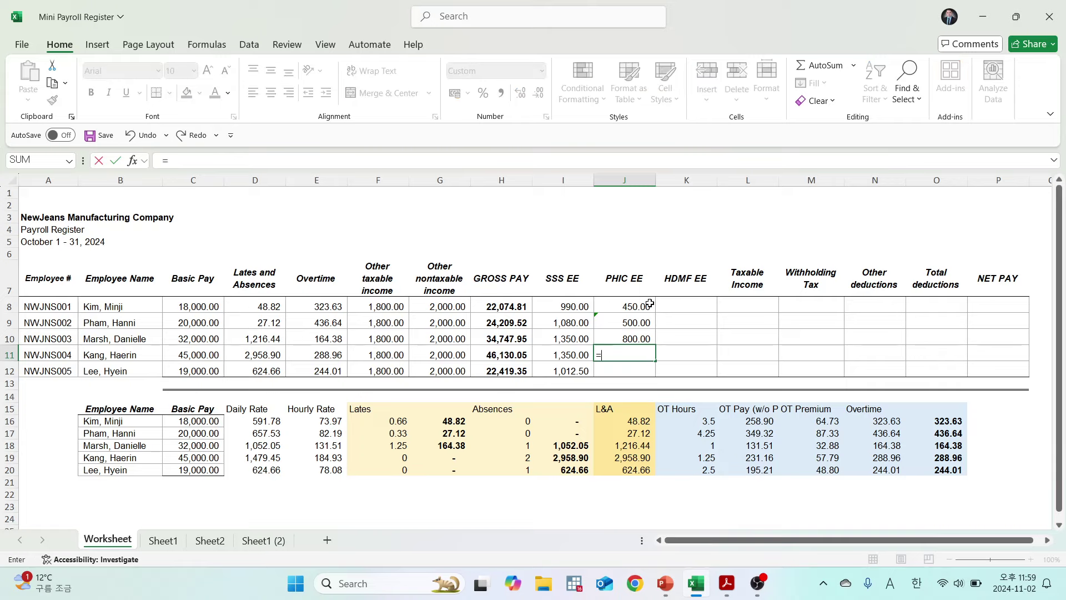
{"action": "key", "text": "Left"}
{"action": "key", "text": "Left"}
{"action": "key", "text": "Left"}
{"action": "key", "text": "Left"}
{"action": "key", "text": "Left"}
{"action": "key", "text": "Left"}
{"action": "key", "text": "Left"}
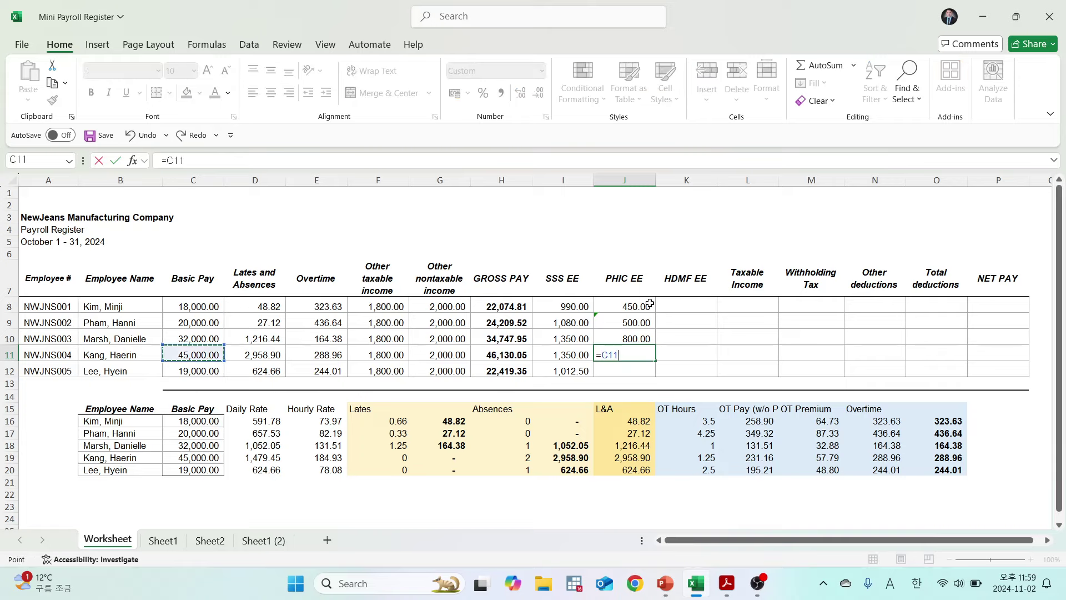
{"action": "type", "text": "*0.05/2"}
{"action": "key", "text": "Return"}
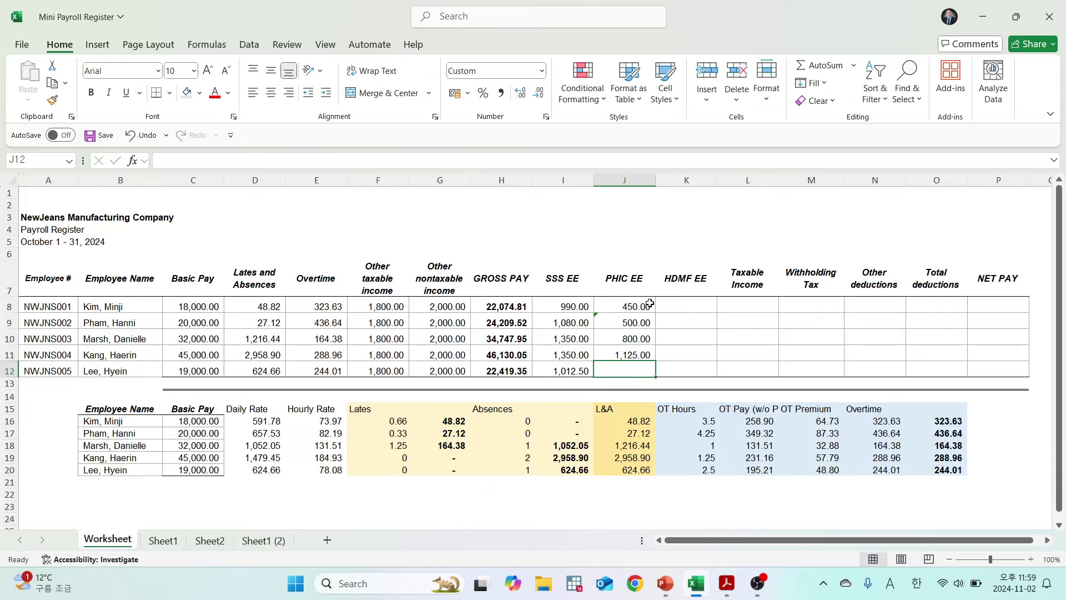
Enter the formula =C12*0.05/2 in J12 for the fifth employee's PHIC EE share.
{"action": "type", "text": "="}
{"action": "key", "text": "Left"}
{"action": "key", "text": "Left"}
{"action": "key", "text": "Left"}
{"action": "key", "text": "Left"}
{"action": "key", "text": "Left"}
{"action": "key", "text": "Left"}
{"action": "key", "text": "Left"}
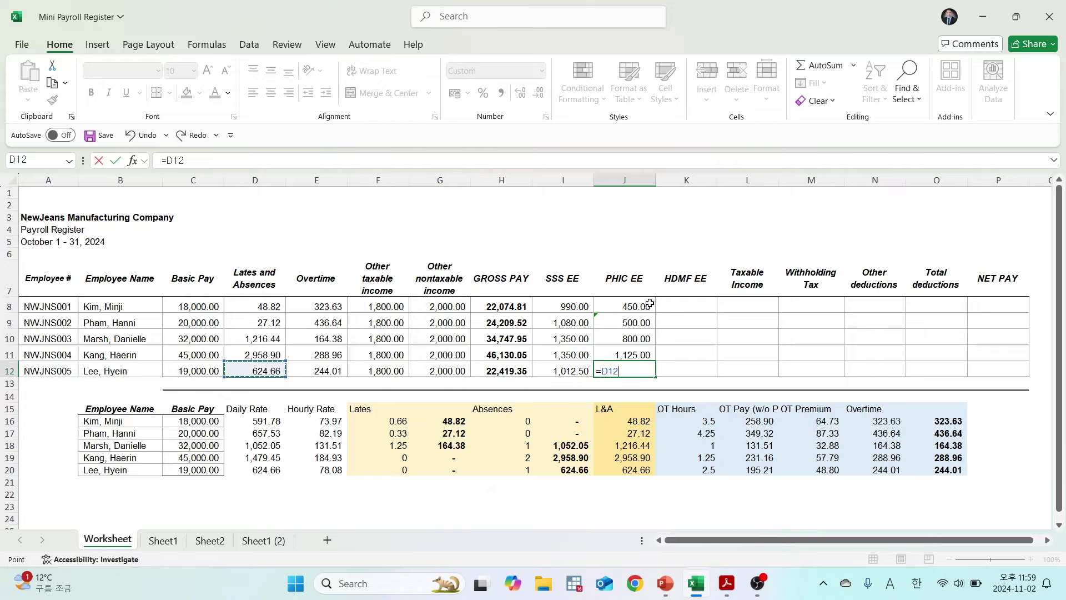
{"action": "type", "text": "*0.05/2"}
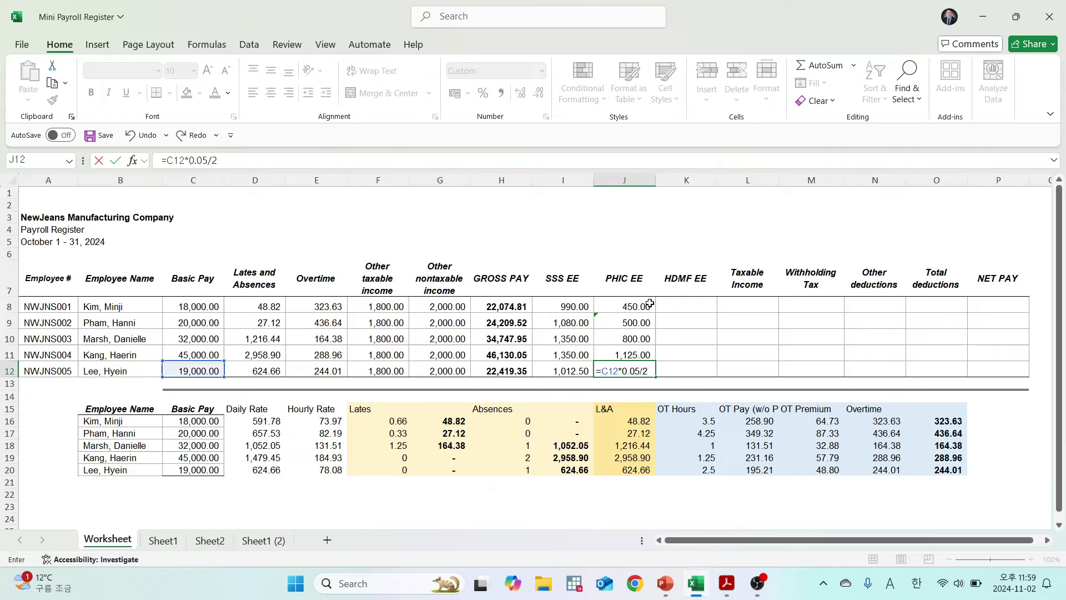
{"action": "key", "text": "Return"}
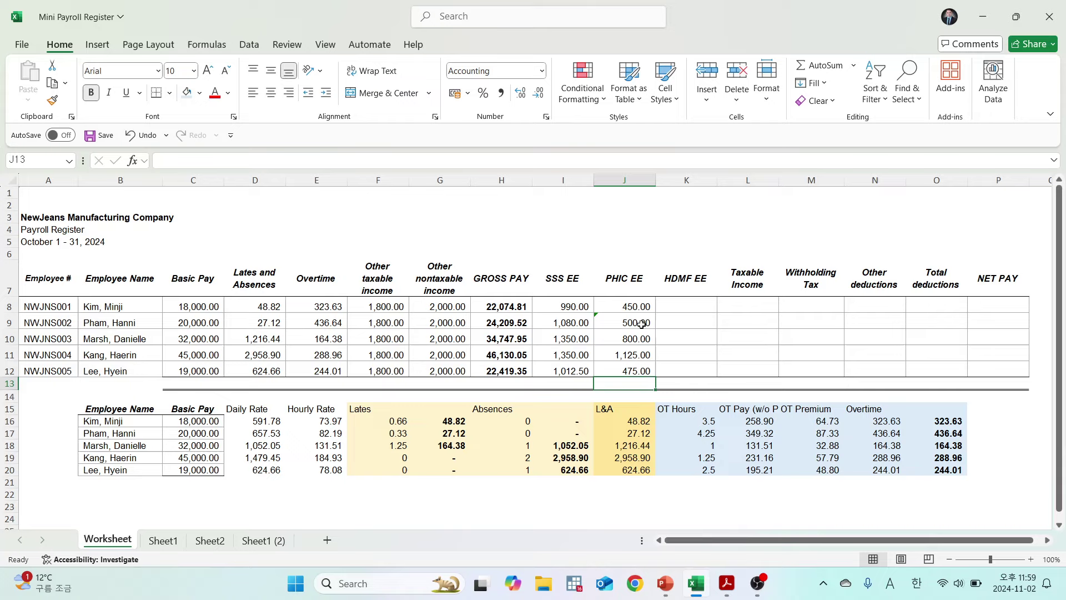
Resolve the inconsistent formula in J9 by copying the formula from the cell above.
{"action": "left_click", "coordinate": [641, 325]}
{"action": "left_click", "coordinate": [579, 322]}
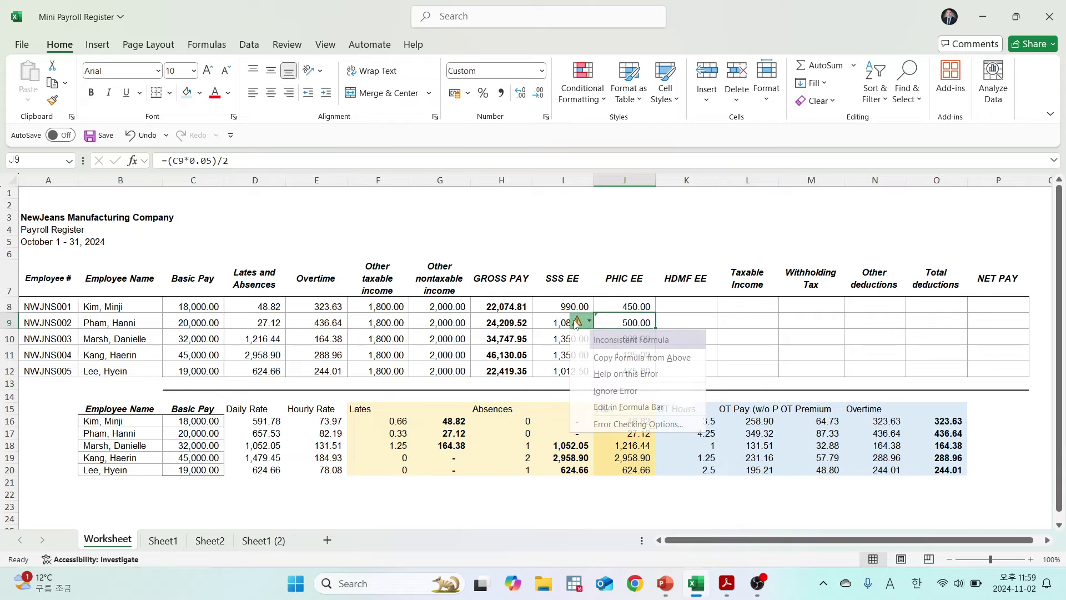
{"action": "left_click", "coordinate": [631, 358]}
{"action": "left_click", "coordinate": [652, 243]}
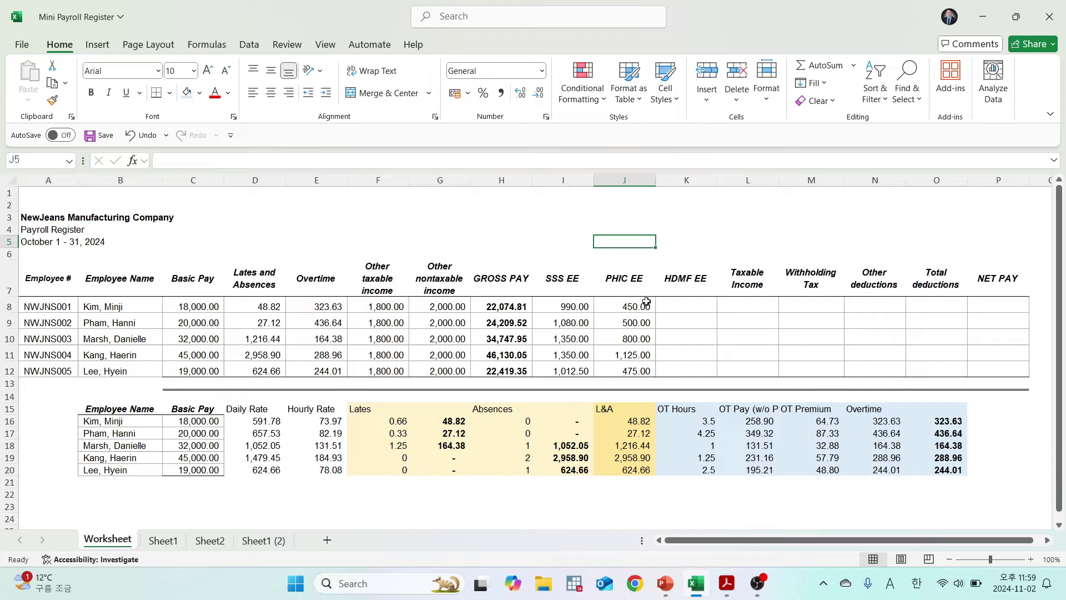
Review the gross pay of all five employees in column H as the basis for the HDMF EE contribution.
{"action": "left_click", "coordinate": [703, 302]}
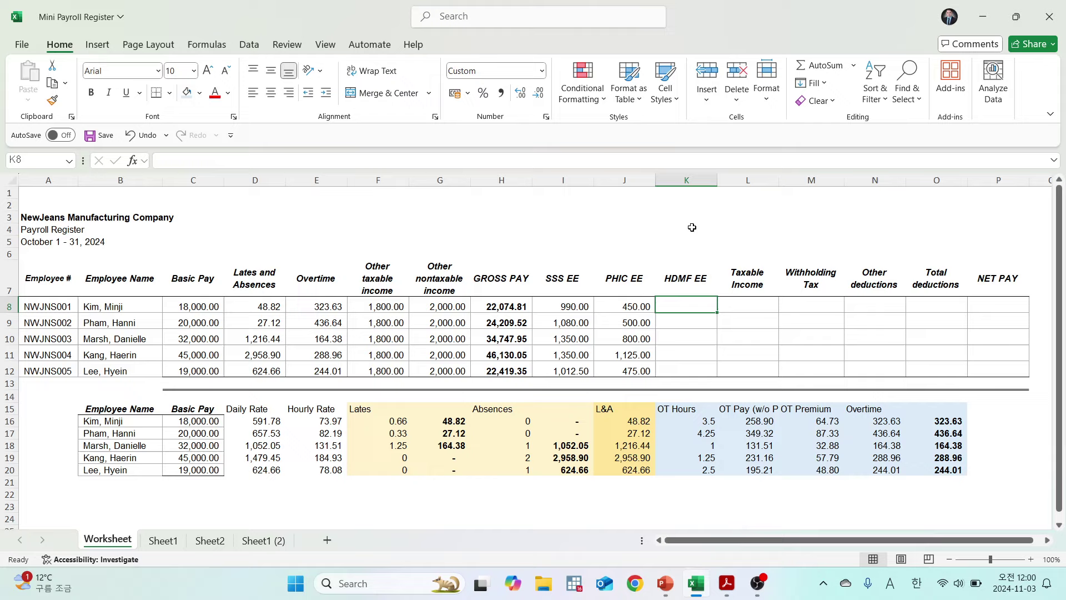
{"action": "key", "text": "Left"}
{"action": "key", "text": "Left"}
{"action": "key", "text": "Left"}
{"action": "key", "text": "Down"}
{"action": "key", "text": "Down"}
{"action": "key", "text": "Down"}
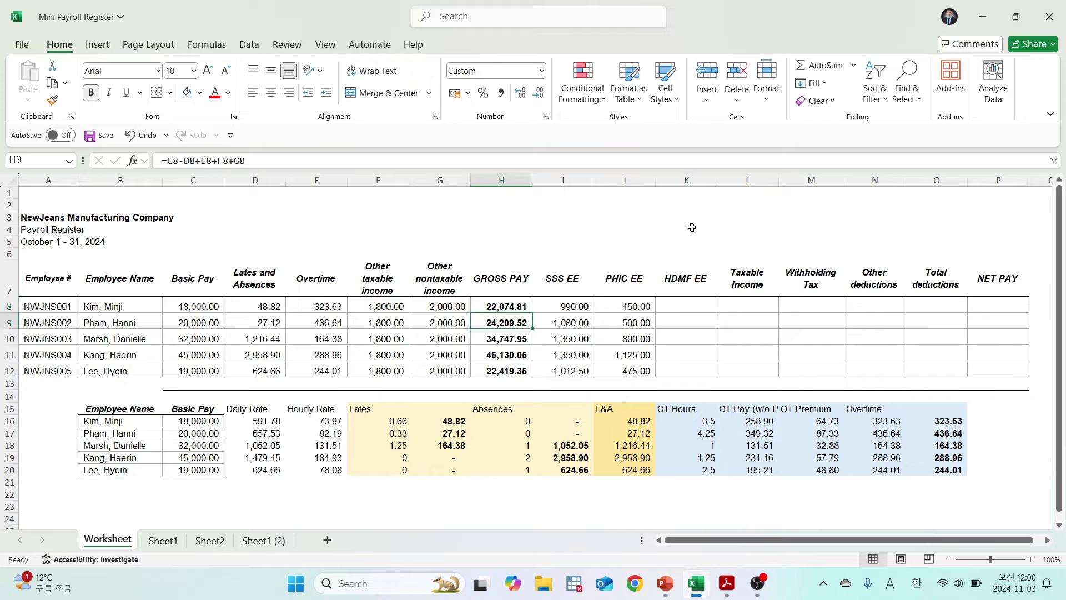
{"action": "key", "text": "Up"}
{"action": "key", "text": "Up"}
{"action": "key", "text": "Up"}
{"action": "key", "text": "Up"}
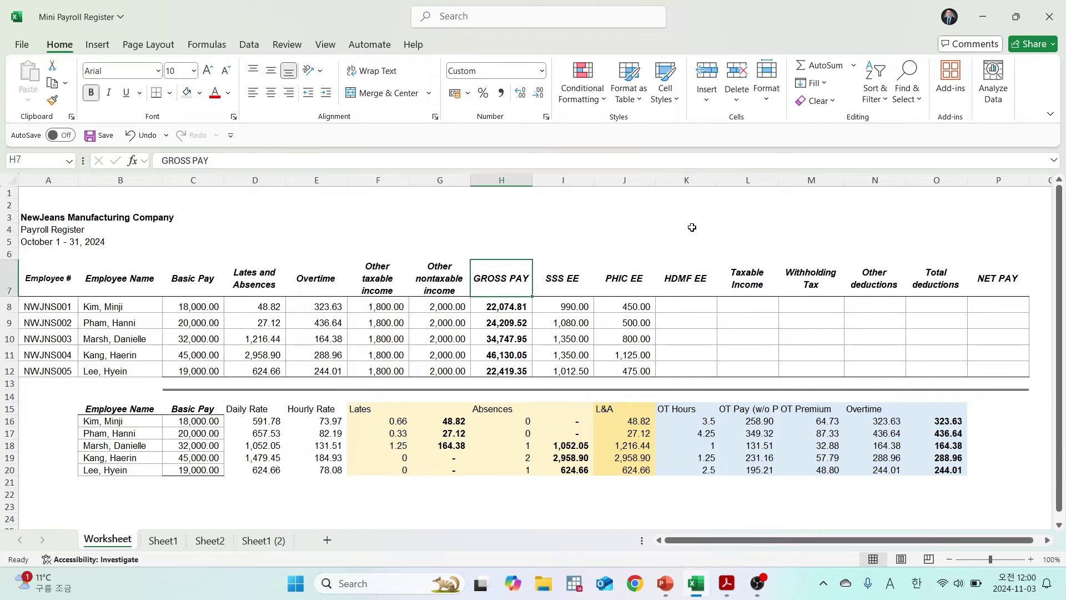
{"action": "key", "text": "Down"}
{"action": "key", "text": "Down"}
{"action": "key", "text": "Down"}
{"action": "key", "text": "Down"}
{"action": "key", "text": "Down"}
{"action": "key", "text": "Down"}
{"action": "key", "text": "Up"}
{"action": "key", "text": "Up"}
{"action": "key", "text": "Up"}
{"action": "key", "text": "Up"}
{"action": "key", "text": "Up"}
{"action": "key", "text": "Up"}
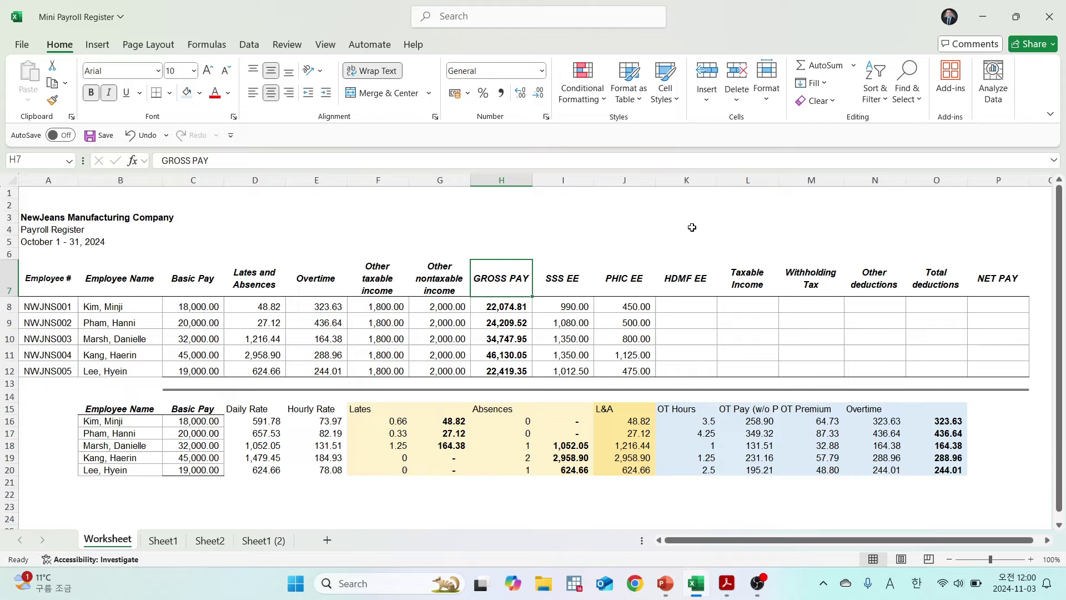
Enter 200 as the HDMF EE contribution for each of the five employees in K8:K12.
{"action": "key", "text": "Right"}
{"action": "key", "text": "Right"}
{"action": "key", "text": "Right"}
{"action": "key", "text": "Down"}
{"action": "type", "text": "200"}
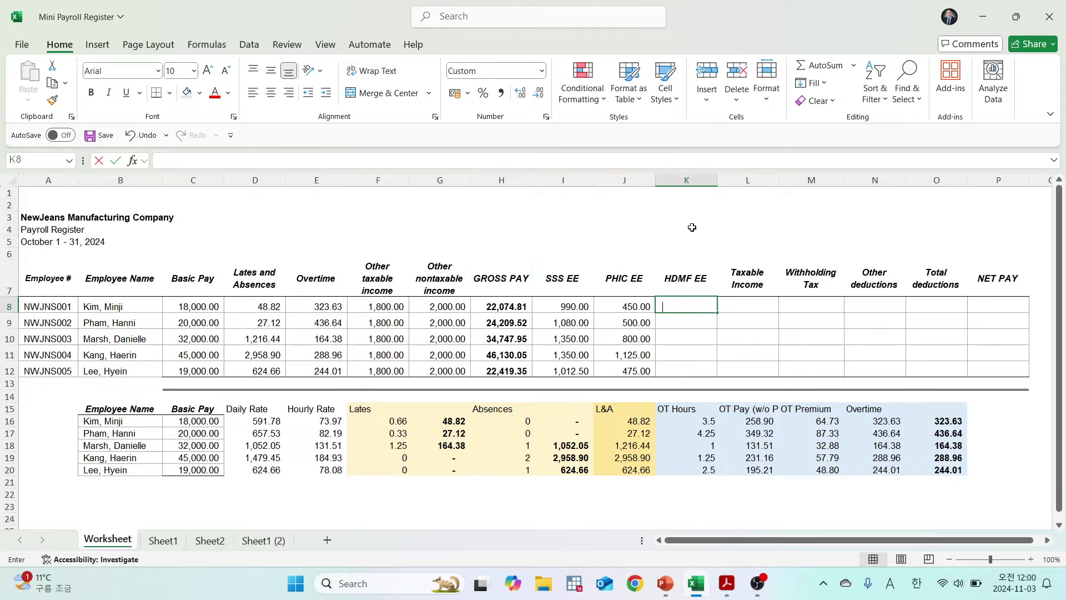
{"action": "key", "text": "Return"}
{"action": "type", "text": "200"}
{"action": "key", "text": "Return"}
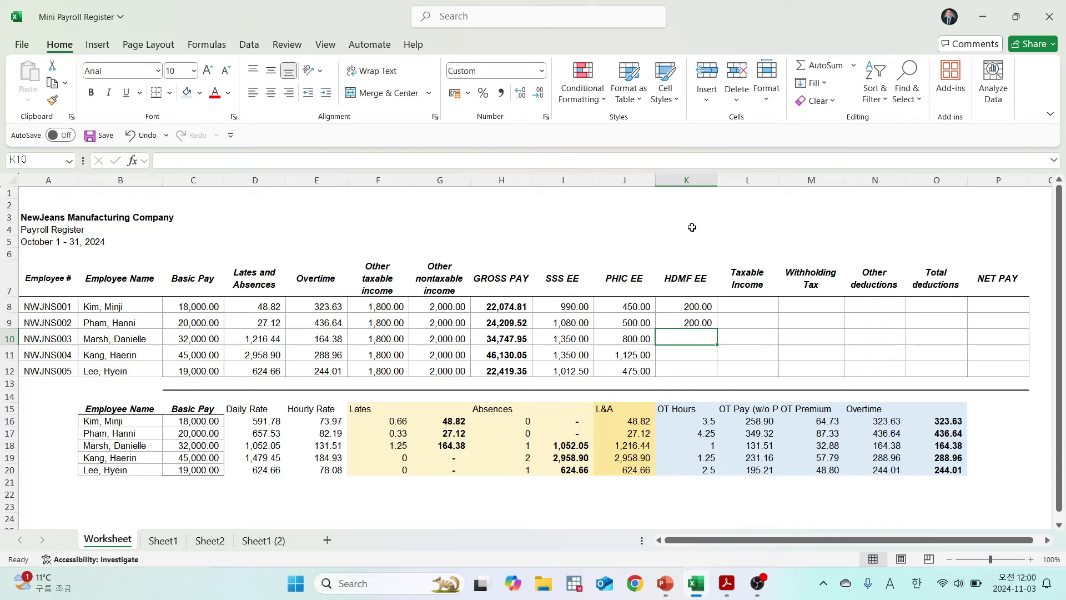
{"action": "type", "text": "200"}
{"action": "key", "text": "Return"}
{"action": "type", "text": "200"}
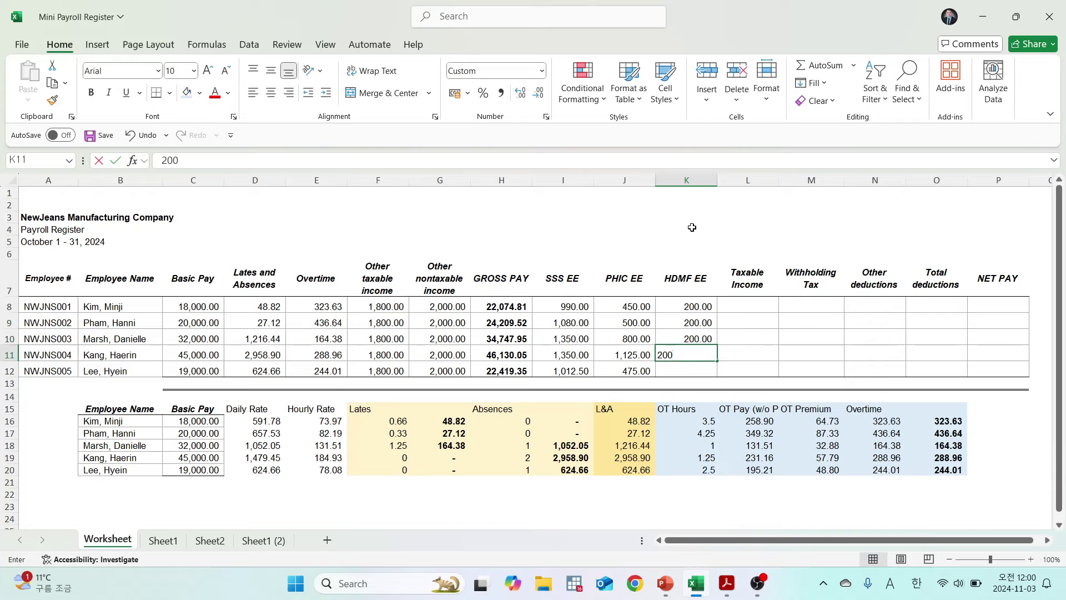
{"action": "key", "text": "Return"}
{"action": "type", "text": "200"}
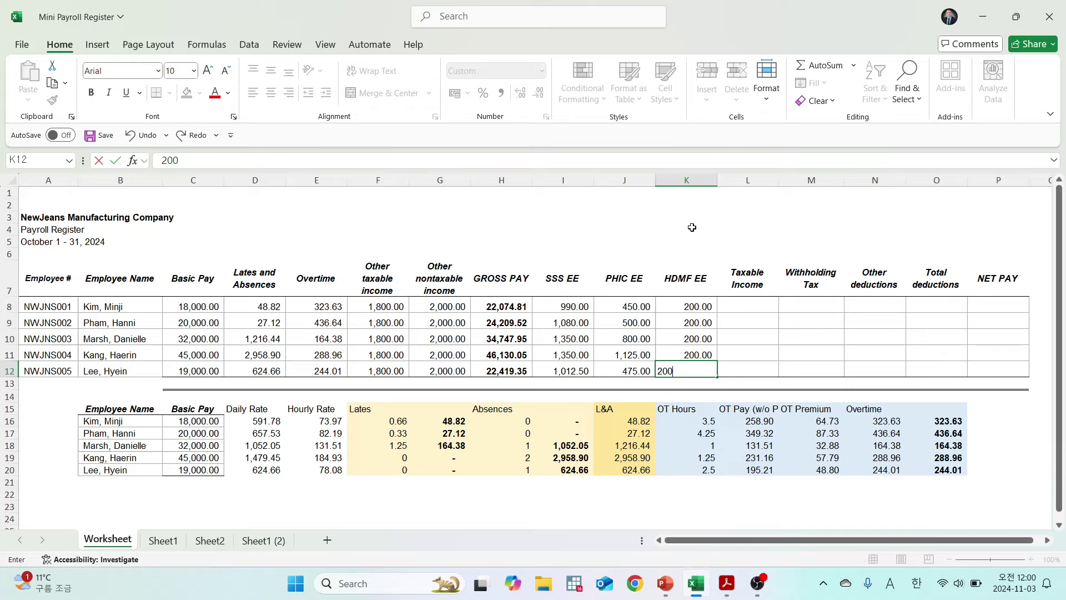
{"action": "key", "text": "Return"}
{"action": "key", "text": "Up"}
{"action": "key", "text": "Up"}
{"action": "key", "text": "Up"}
{"action": "key", "text": "Up"}
{"action": "key", "text": "Up"}
{"action": "key", "text": "Up"}
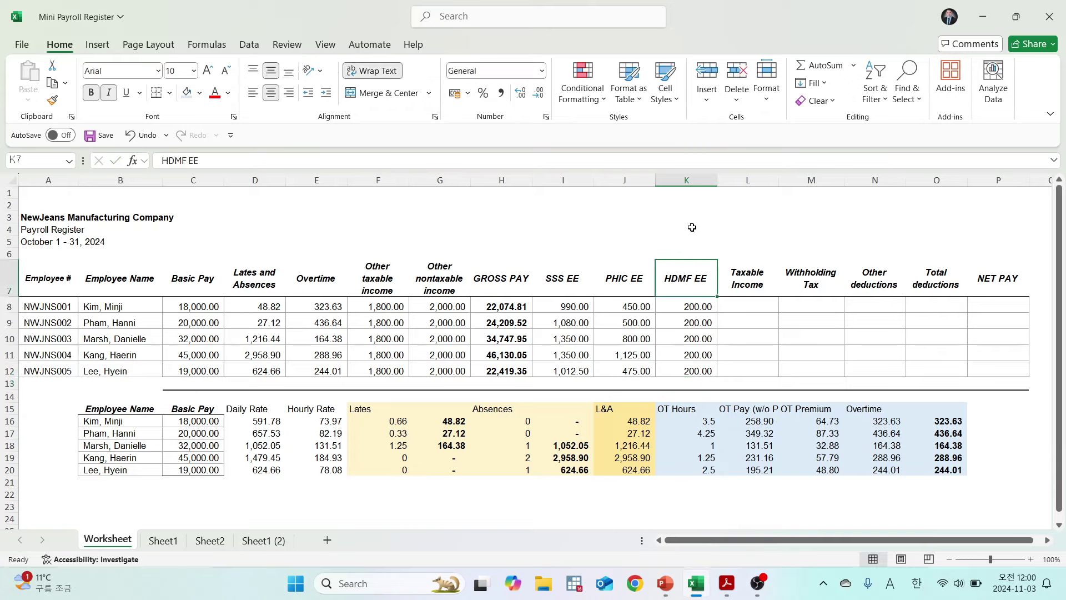
Enter the formula =H8-G8-I8-J8-K8 in L8 for the first employee's taxable income.
{"action": "key", "text": "Left"}
{"action": "key", "text": "Left"}
{"action": "key", "text": "Right"}
{"action": "key", "text": "Right"}
{"action": "key", "text": "Right"}
{"action": "key", "text": "Down"}
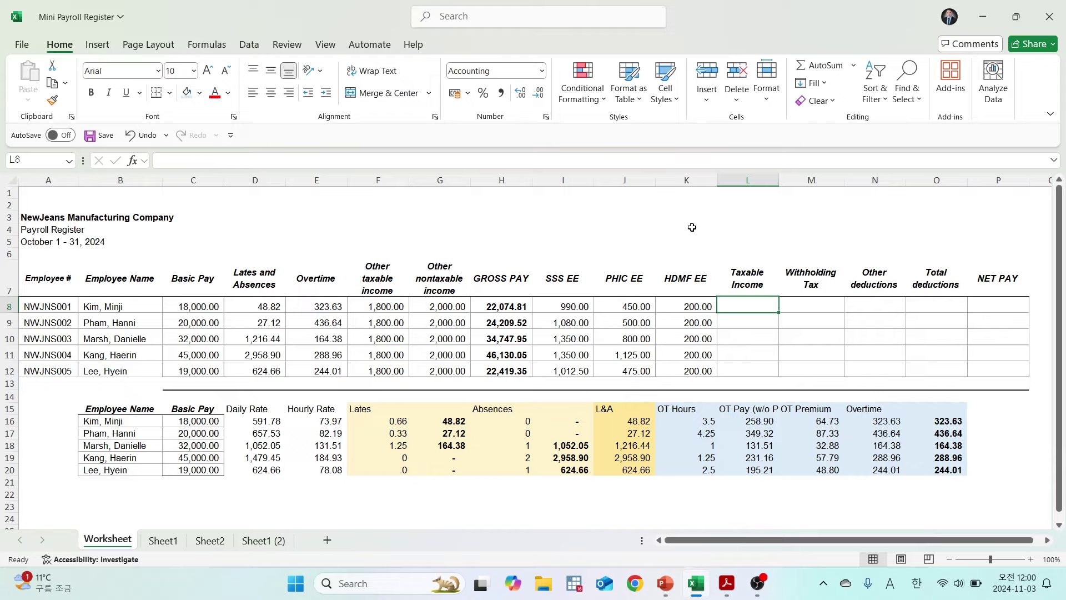
{"action": "type", "text": "="}
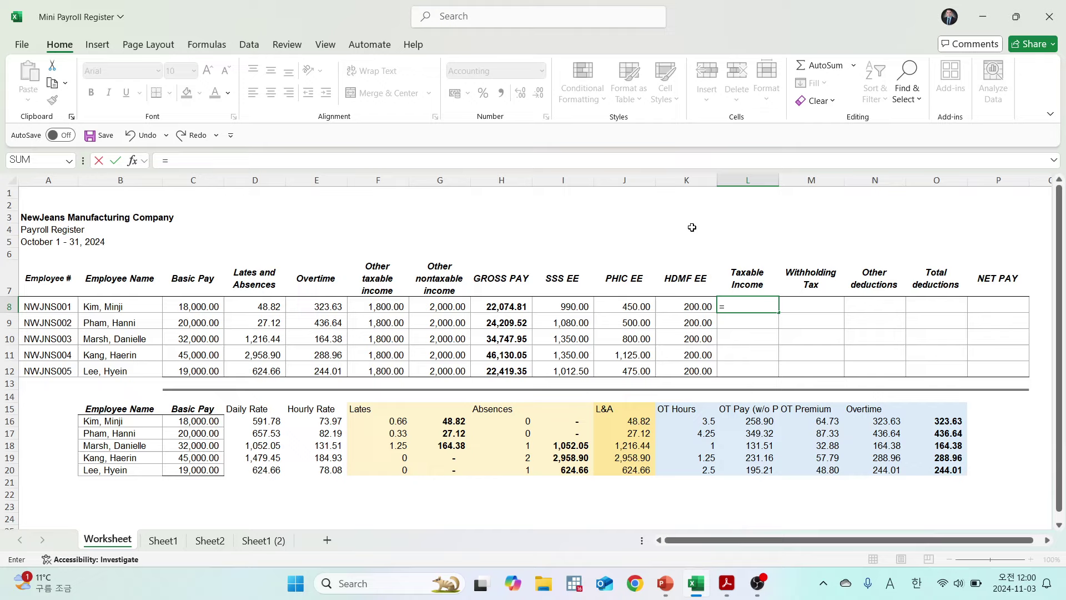
{"action": "key", "text": "Left"}
{"action": "key", "text": "Left"}
{"action": "key", "text": "Left"}
{"action": "key", "text": "Left"}
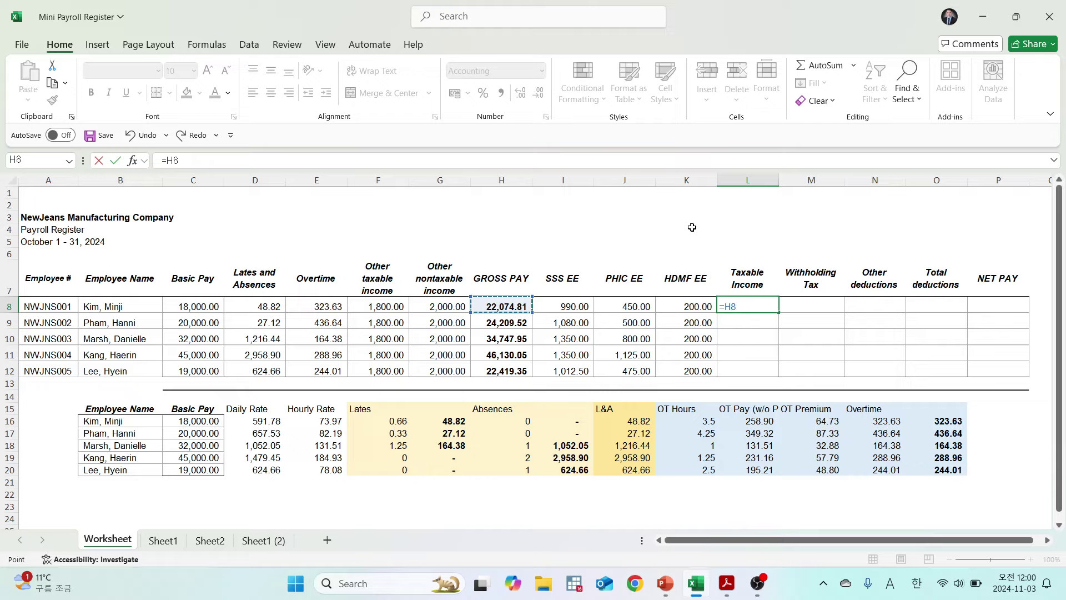
{"action": "type", "text": "-"}
{"action": "key", "text": "Left"}
{"action": "key", "text": "Left"}
{"action": "key", "text": "Left"}
{"action": "key", "text": "Left"}
{"action": "key", "text": "Left"}
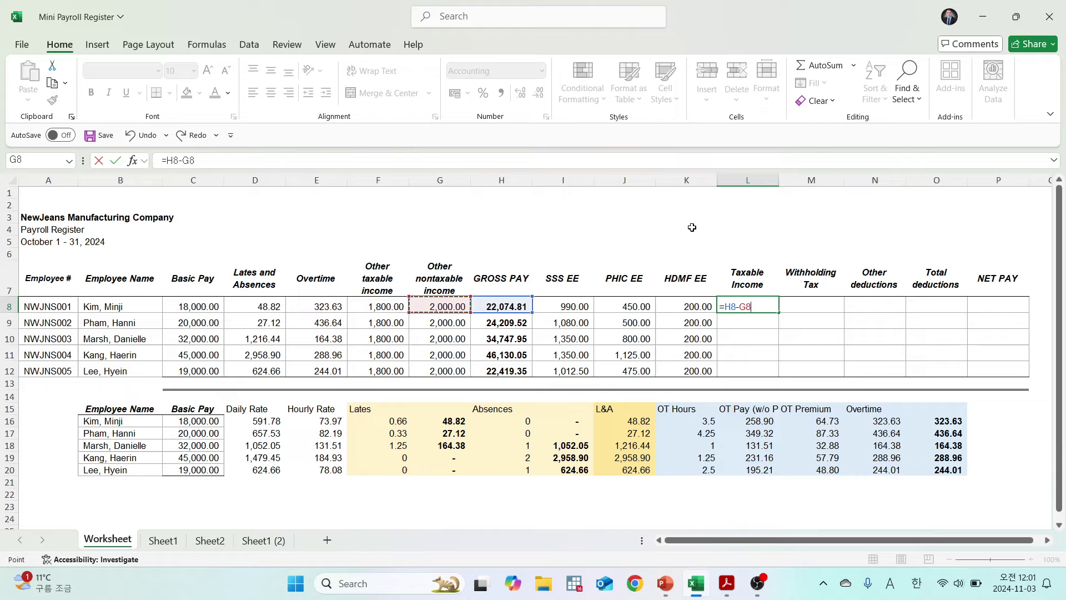
{"action": "type", "text": "-"}
{"action": "key", "text": "Left"}
{"action": "key", "text": "Left"}
{"action": "key", "text": "Left"}
{"action": "type", "text": "-"}
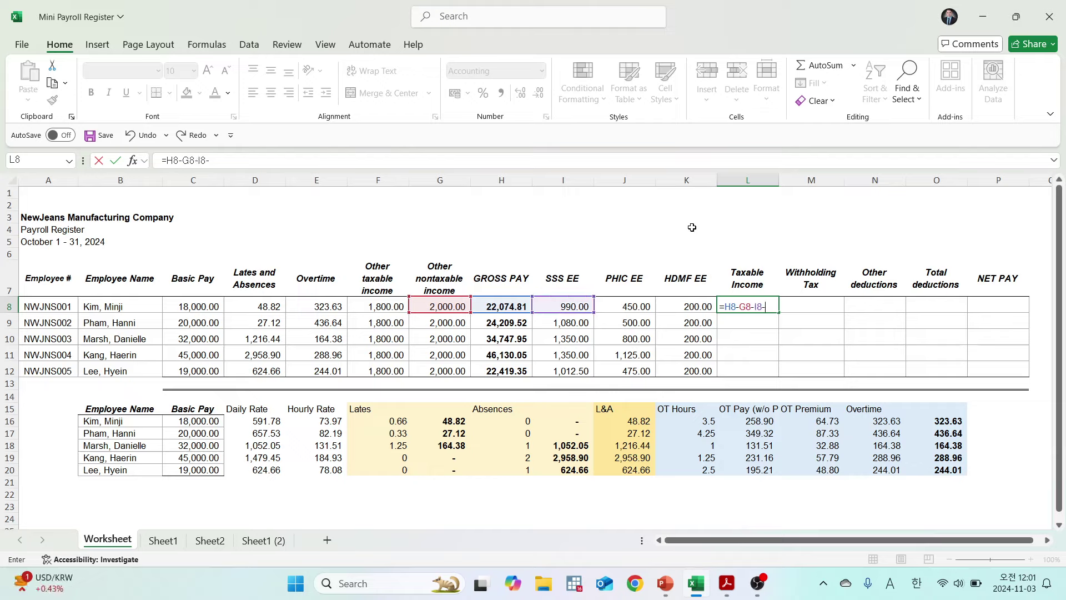
{"action": "key", "text": "Left"}
{"action": "key", "text": "Left"}
{"action": "type", "text": "-"}
{"action": "key", "text": "Left"}
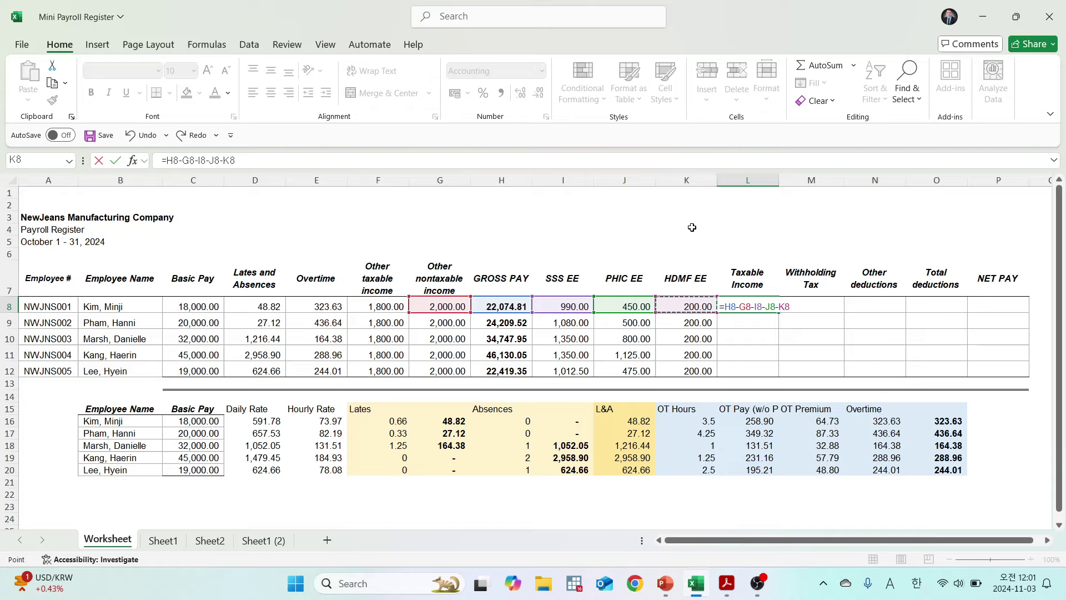
{"action": "key", "text": "Return"}
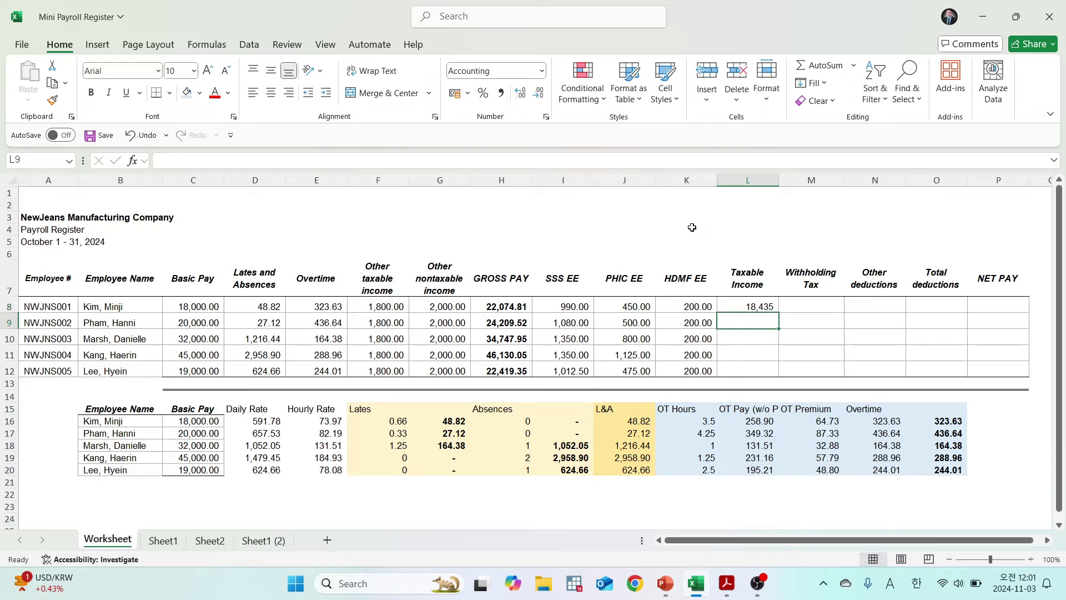
Show the taxable income in L8 with two decimal places and copy its formula to the other four employees in L9:L12.
{"action": "key", "text": "Up"}
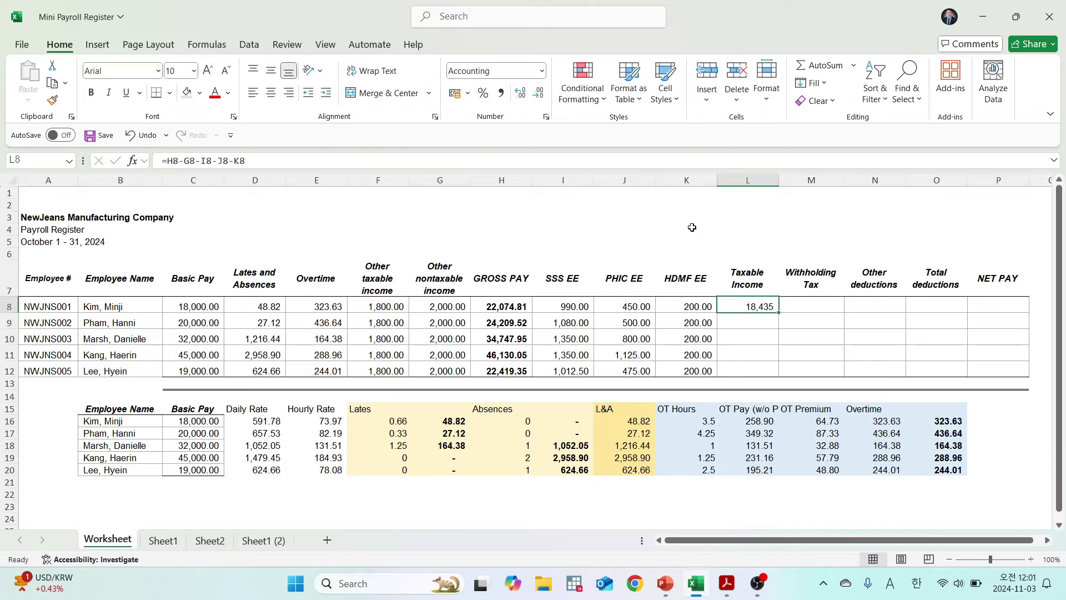
{"action": "left_click", "coordinate": [522, 97]}
{"action": "left_click", "coordinate": [522, 97]}
{"action": "key", "text": "ctrl+c"}
{"action": "key", "text": "shift+Down"}
{"action": "key", "text": "shift+Down"}
{"action": "key", "text": "shift+Down"}
{"action": "key", "text": "shift+Down"}
{"action": "key", "text": "Return"}
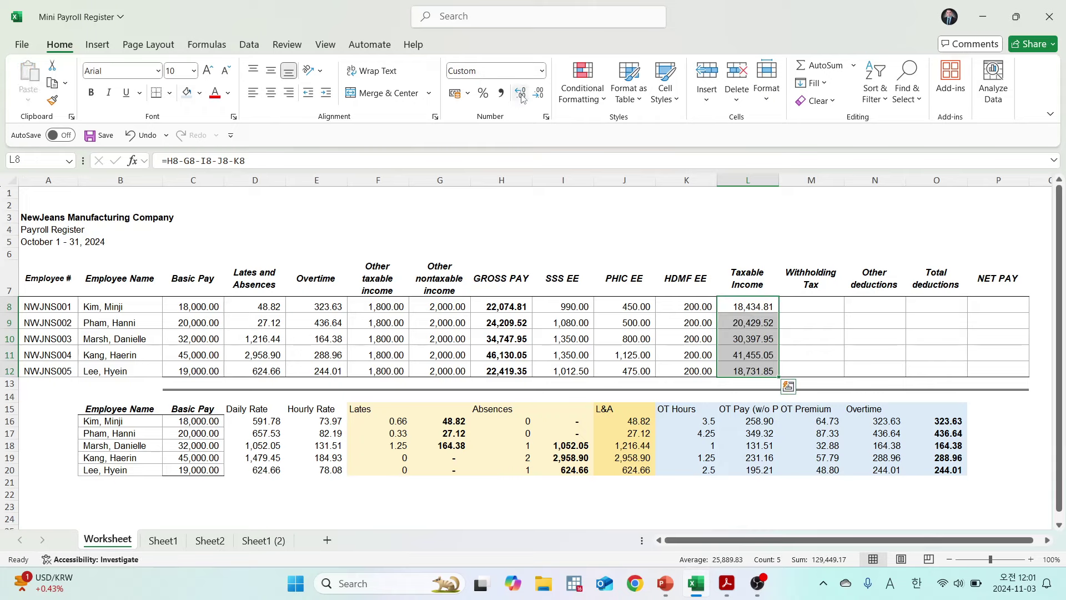
{"action": "left_click", "coordinate": [736, 371]}
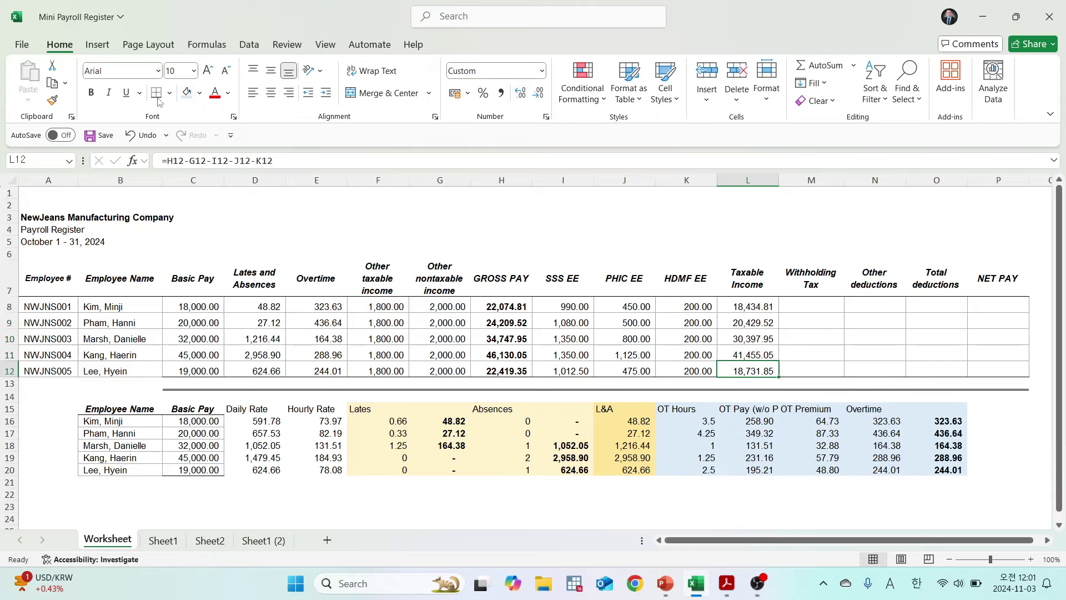
Select M8 for withholding tax, switch to the statutory contributions PDF in Adobe Acrobat, and rotate the withholding tax table on page 4 upright.
{"action": "left_click", "coordinate": [802, 195]}
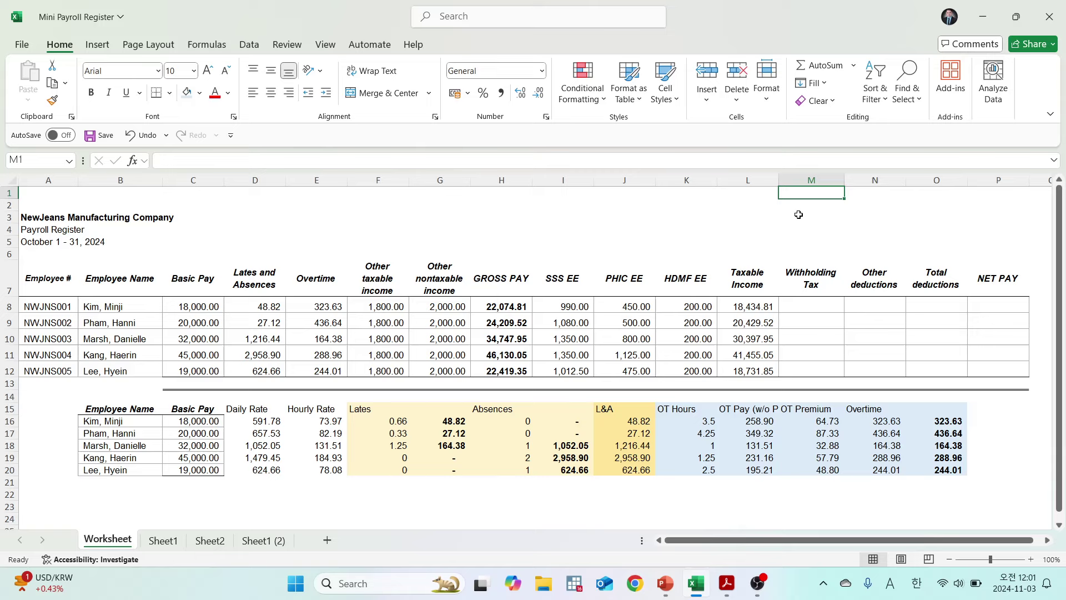
{"action": "left_click", "coordinate": [807, 302]}
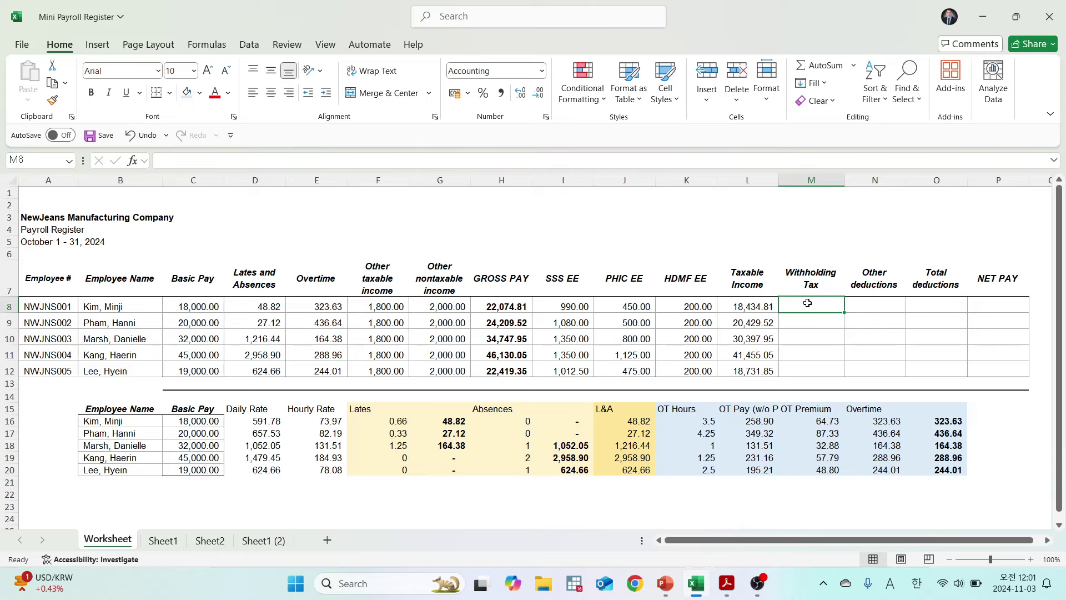
{"action": "key", "text": "alt+Tab"}
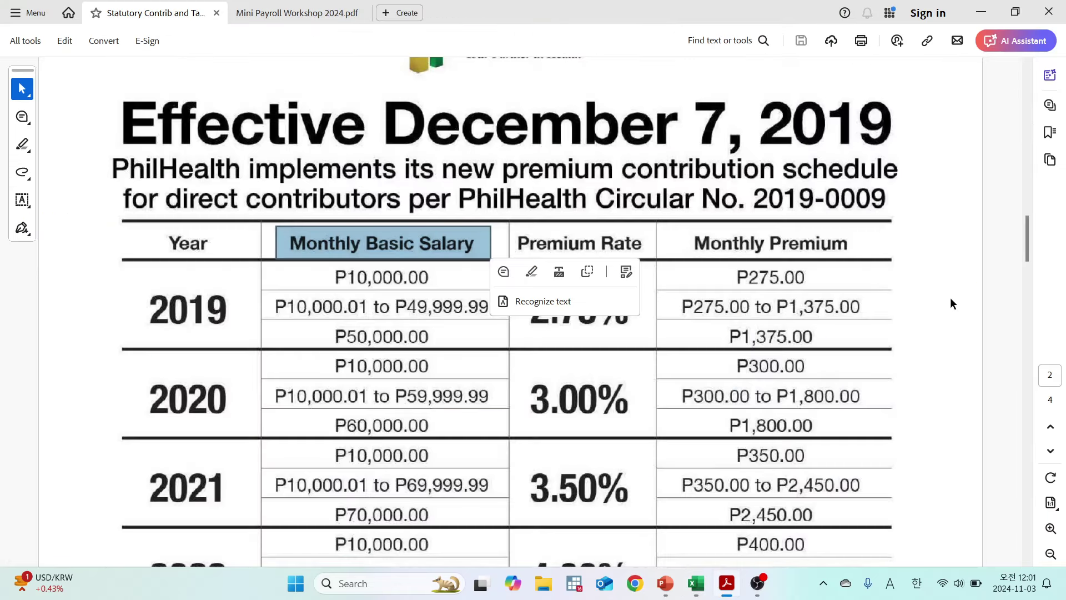
{"action": "scroll", "coordinate": [950, 299], "scroll_direction": "down", "scroll_amount": 8}
{"action": "scroll", "coordinate": [1018, 280], "scroll_direction": "down", "scroll_amount": 15}
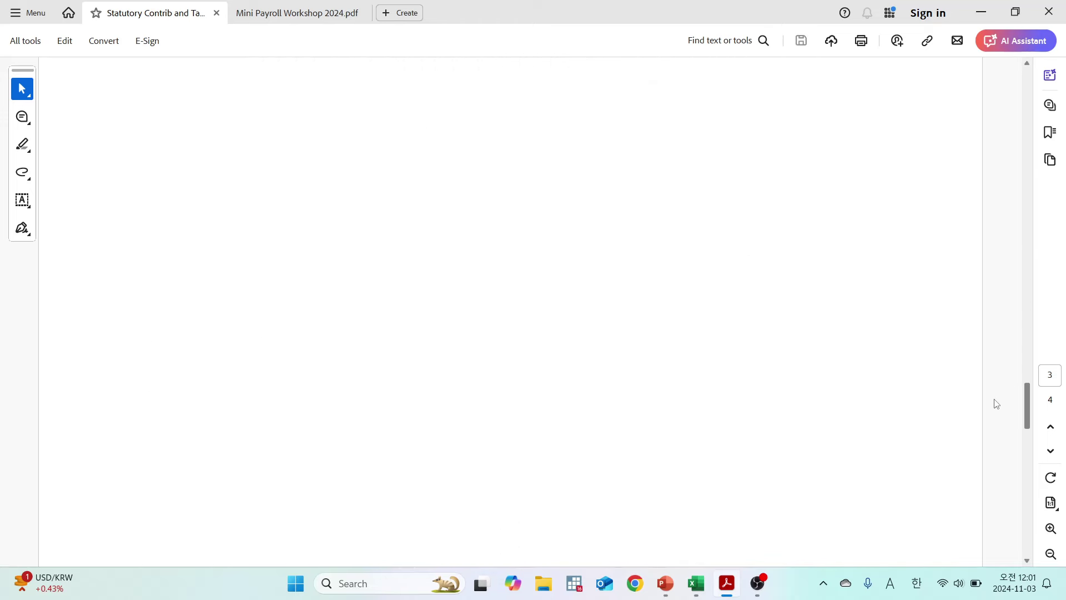
{"action": "left_click", "coordinate": [1048, 475]}
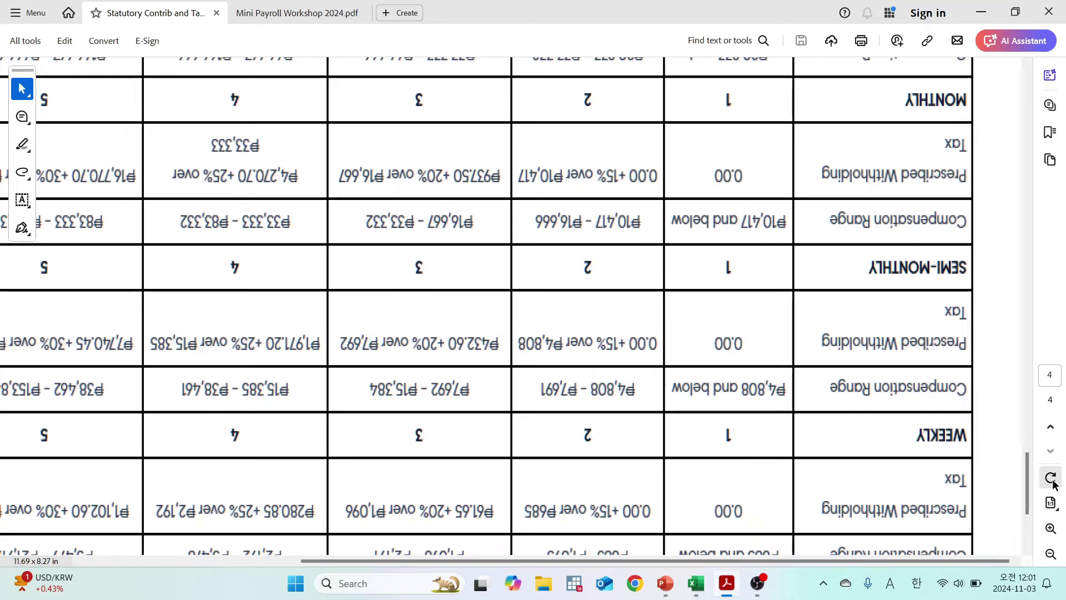
{"action": "left_click", "coordinate": [1048, 474]}
{"action": "left_click", "coordinate": [1048, 474]}
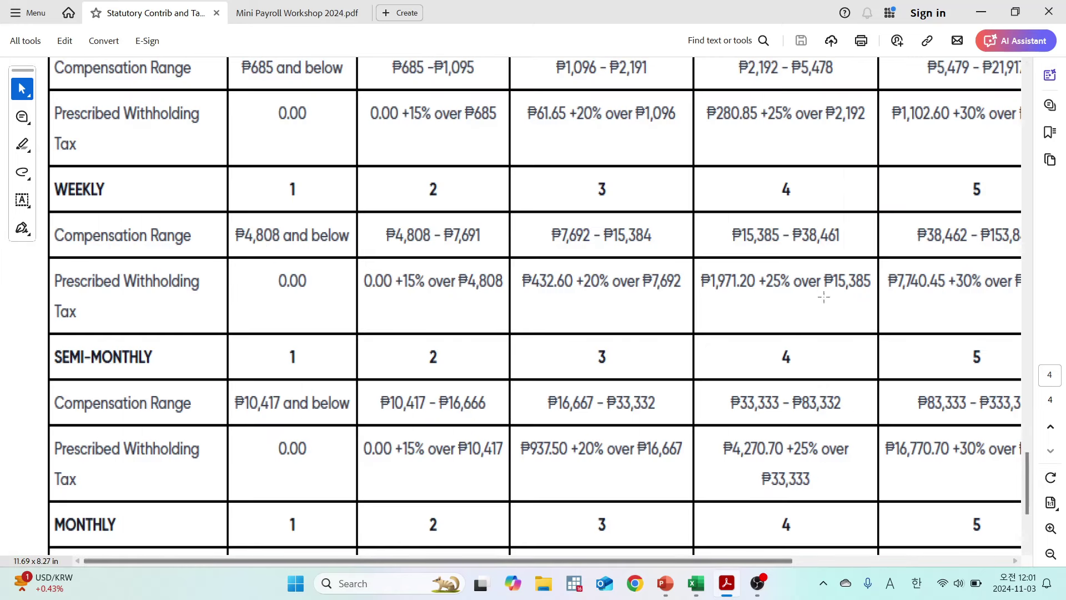
Review the whole Revised Withholding Tax Table effective January 1, 2023, from the daily to the monthly section, at 110% zoom.
{"action": "left_click_drag", "start_coordinate": [714, 559], "coordinate": [781, 561]}
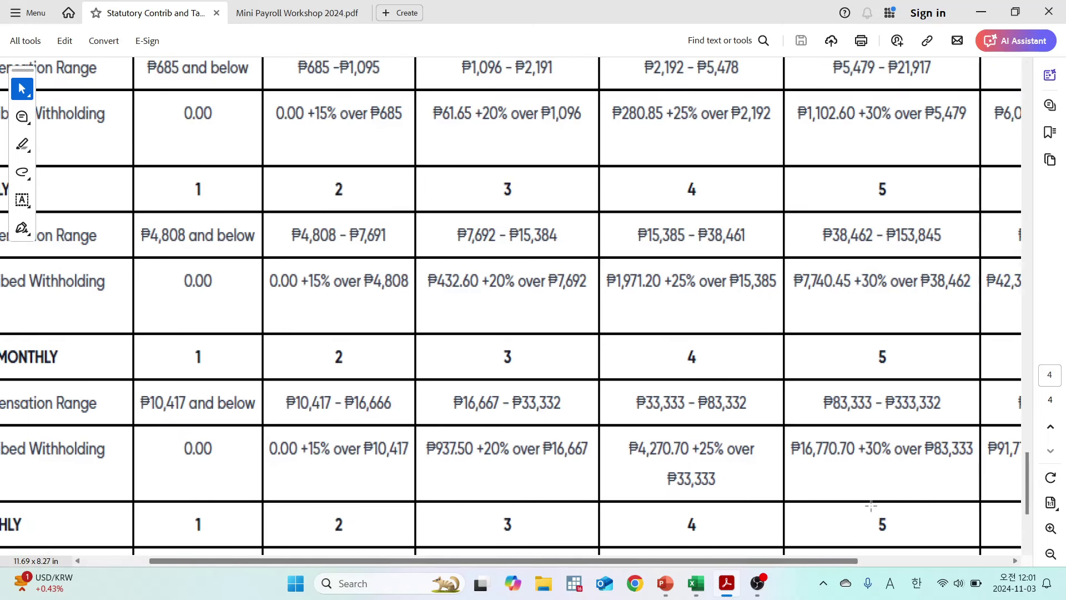
{"action": "left_click", "coordinate": [1050, 554]}
{"action": "left_click", "coordinate": [1050, 554]}
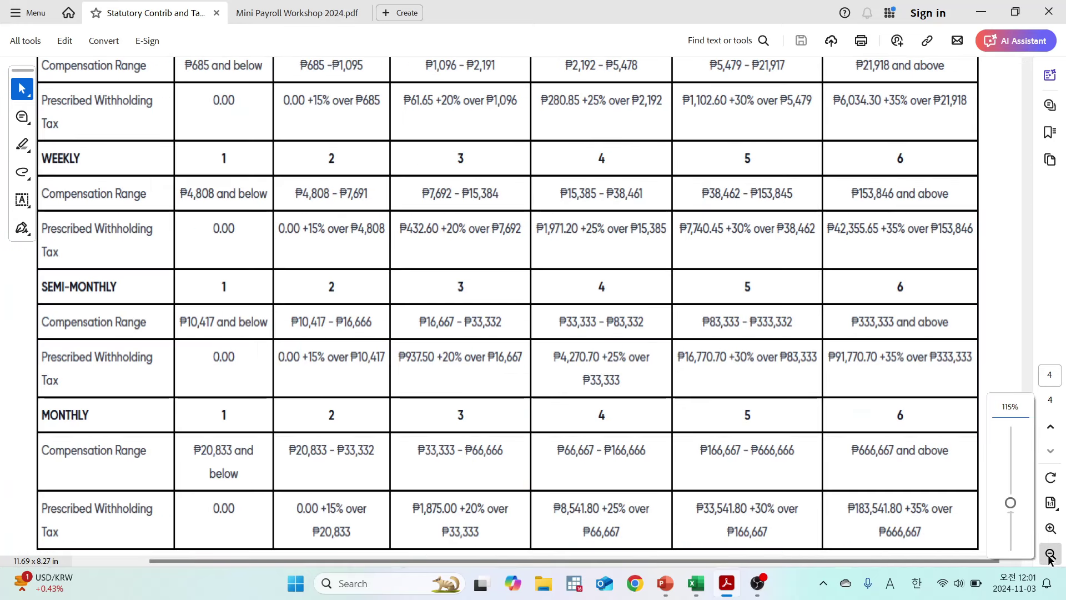
{"action": "left_click", "coordinate": [1050, 554]}
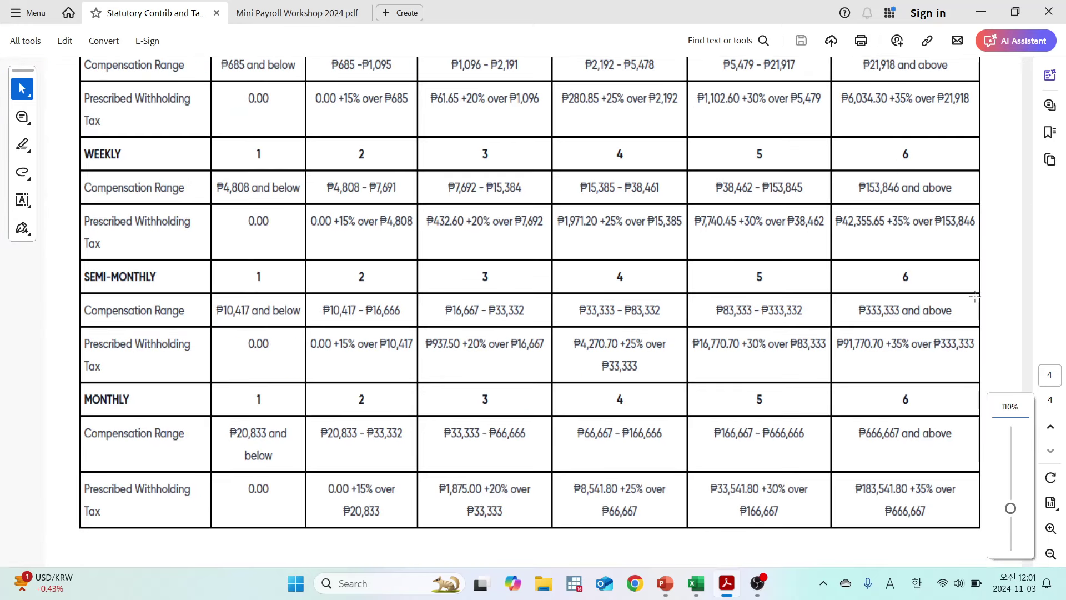
{"action": "scroll", "coordinate": [992, 438], "scroll_direction": "up", "scroll_amount": 3}
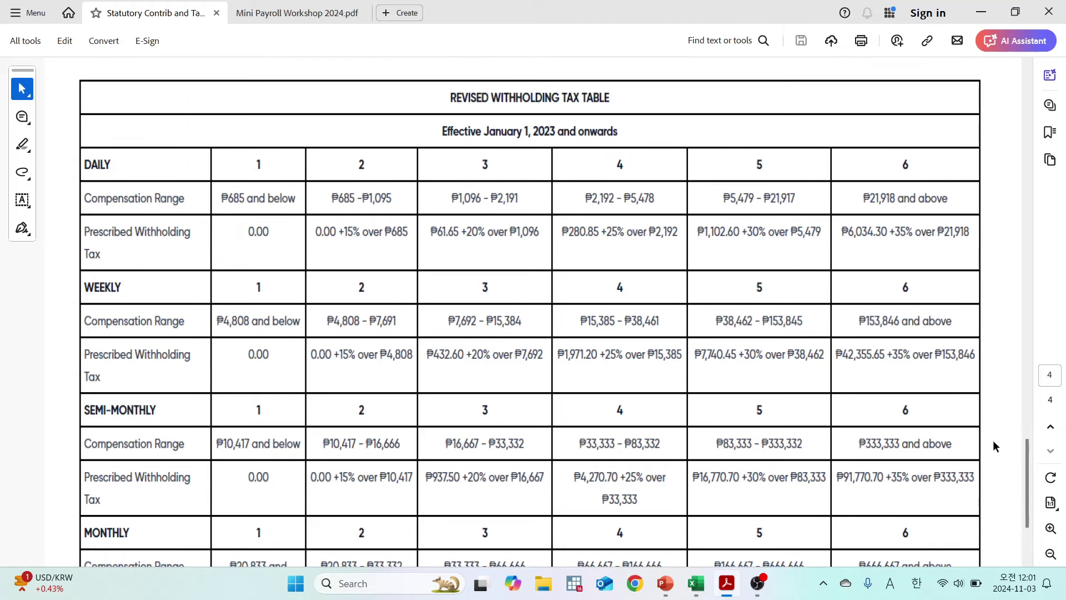
{"action": "scroll", "coordinate": [992, 439], "scroll_direction": "down", "scroll_amount": 1}
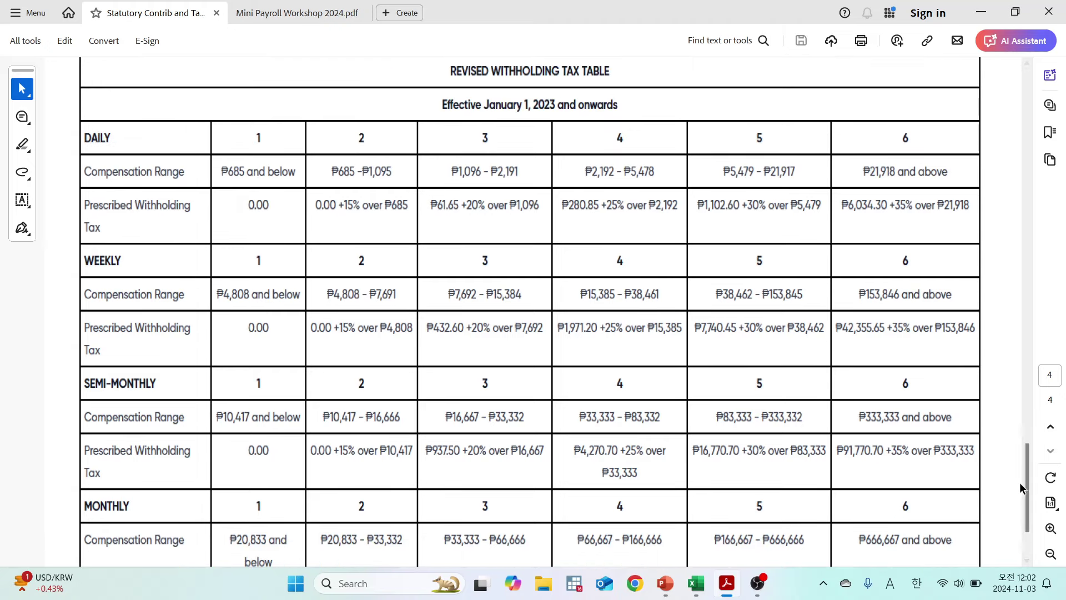
{"action": "scroll", "coordinate": [1027, 483], "scroll_direction": "up", "scroll_amount": 1}
{"action": "scroll", "coordinate": [1030, 483], "scroll_direction": "down", "scroll_amount": 1}
{"action": "left_click_drag", "start_coordinate": [1030, 482], "coordinate": [1027, 507]}
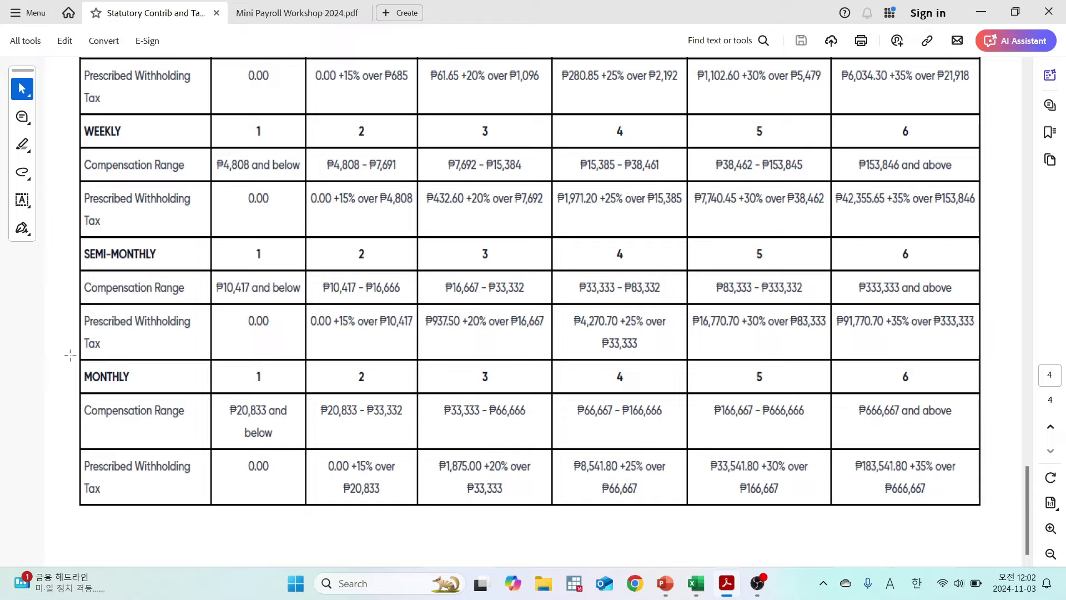
Compare the monthly section of the withholding tax table with the daily, weekly and semi-monthly sections.
{"action": "left_click_drag", "start_coordinate": [70, 355], "coordinate": [986, 511]}
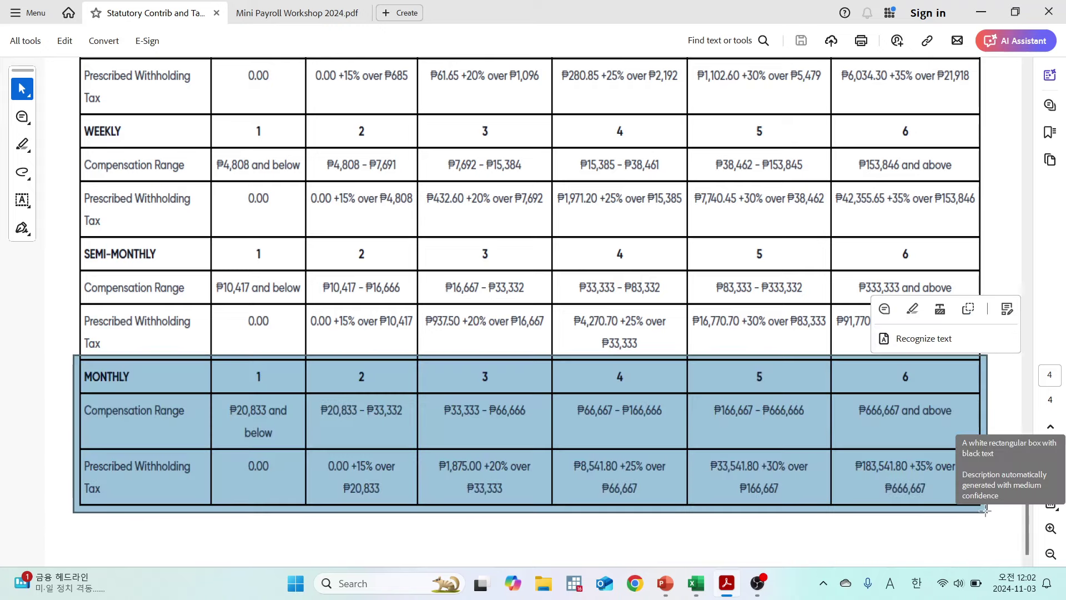
{"action": "scroll", "coordinate": [174, 260], "scroll_direction": "up", "scroll_amount": 2}
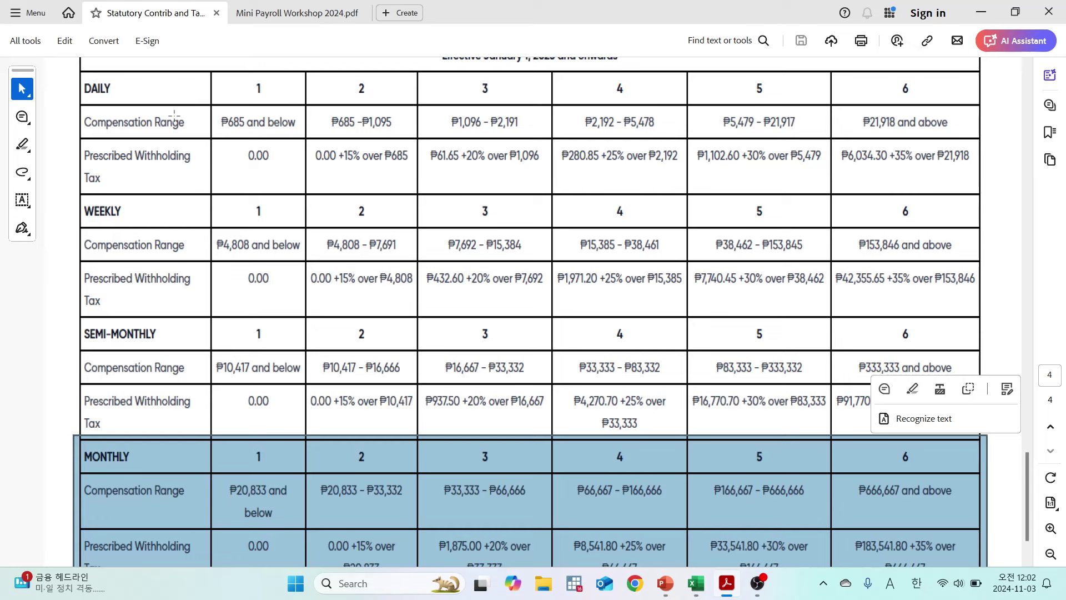
{"action": "left_click", "coordinate": [152, 98]}
{"action": "left_click", "coordinate": [154, 223]}
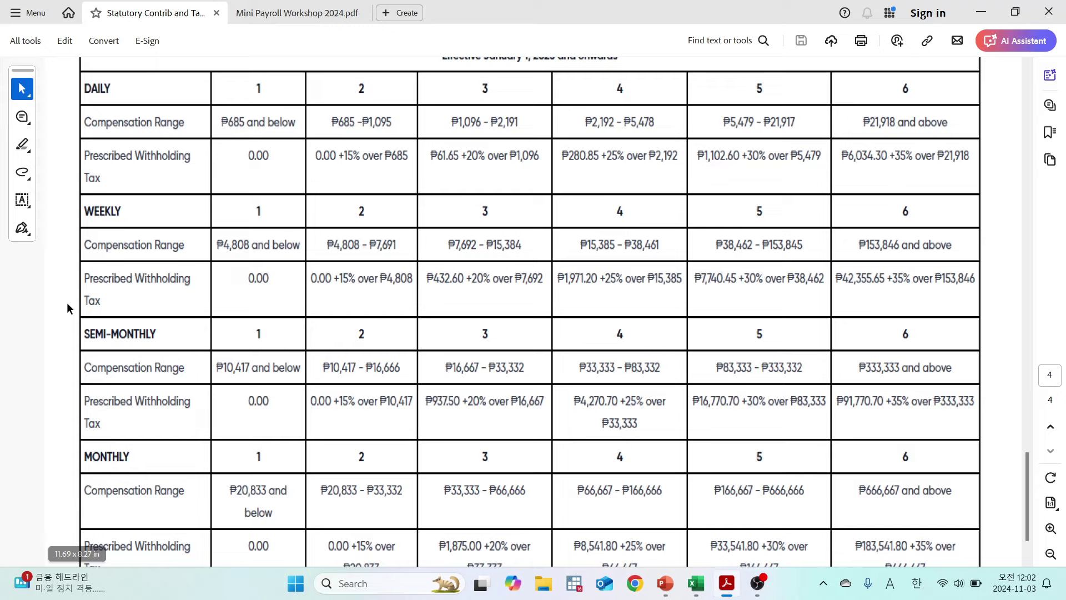
{"action": "left_click_drag", "start_coordinate": [69, 309], "coordinate": [994, 451]}
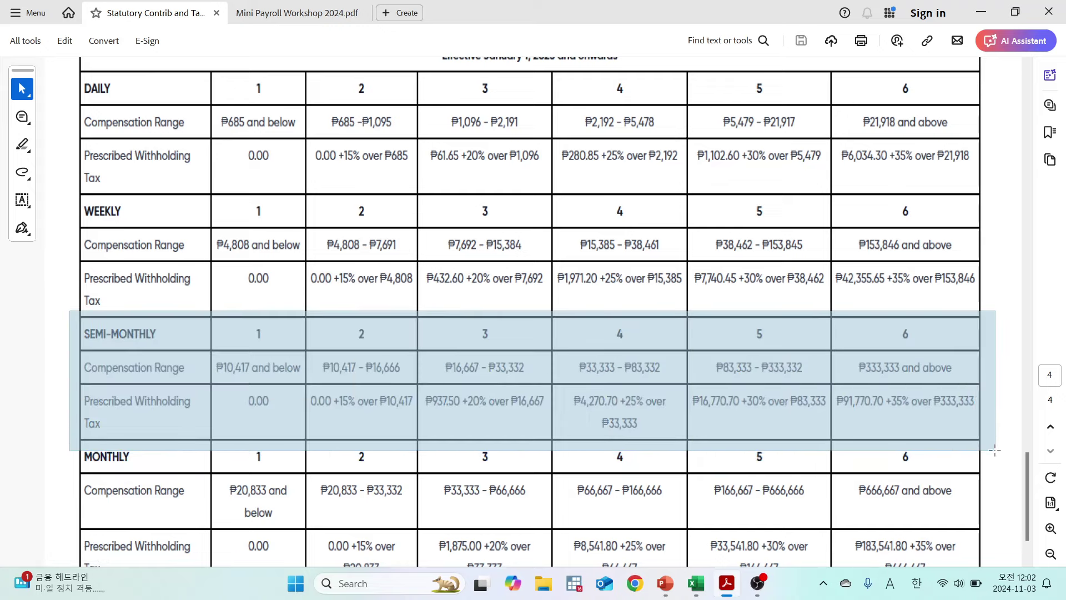
{"action": "scroll", "coordinate": [971, 499], "scroll_direction": "down", "scroll_amount": 2}
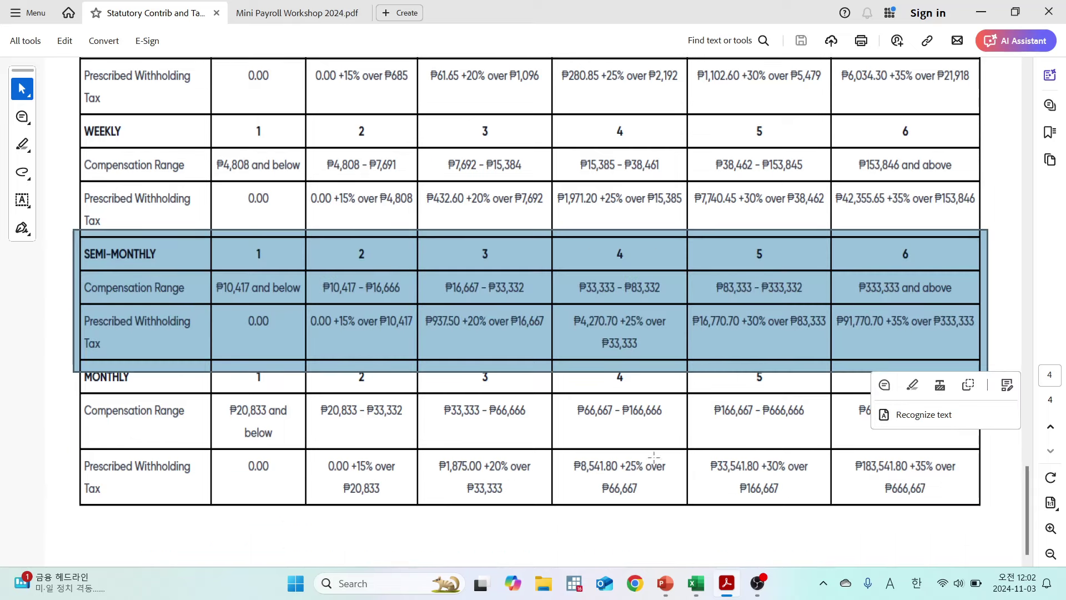
Examine the compensation ranges and prescribed withholding tax rows in the table's monthly section.
{"action": "left_click", "coordinate": [72, 375]}
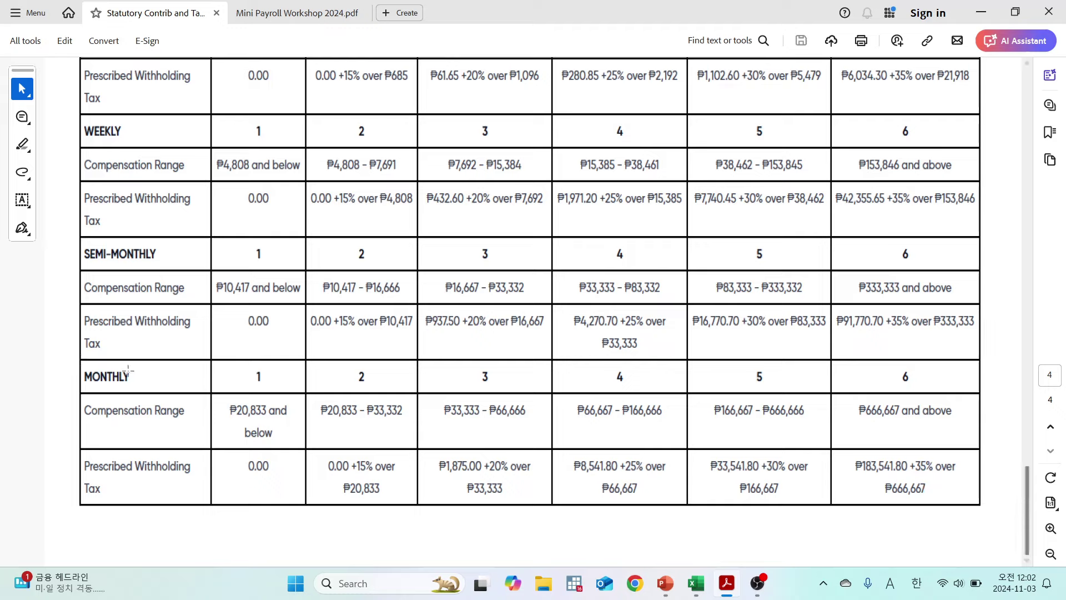
{"action": "left_click_drag", "start_coordinate": [75, 391], "coordinate": [991, 451]}
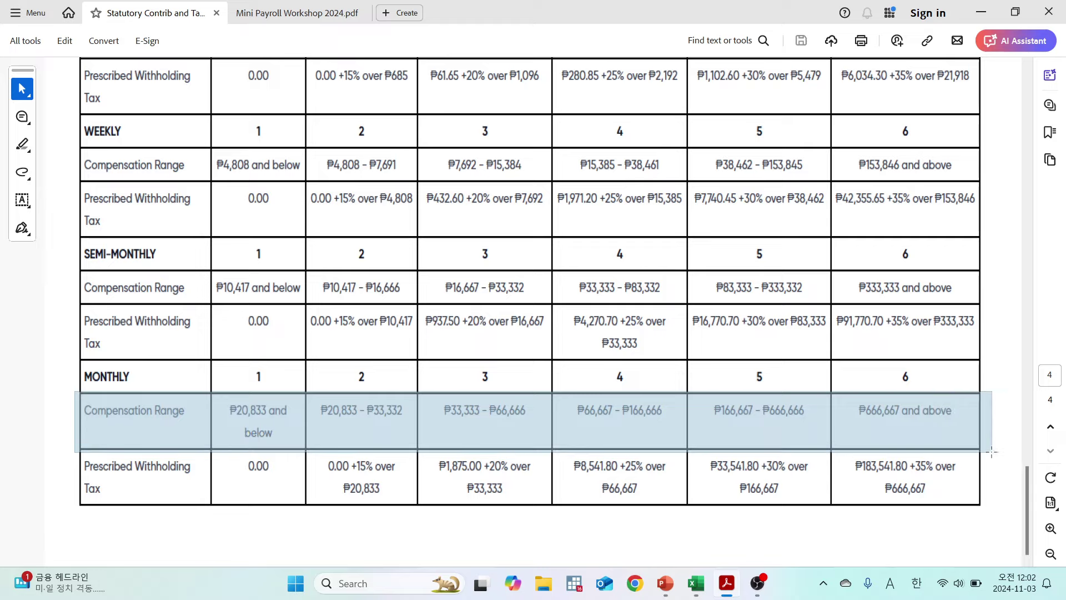
{"action": "left_click_drag", "start_coordinate": [991, 452], "coordinate": [992, 451]}
{"action": "left_click", "coordinate": [225, 448]}
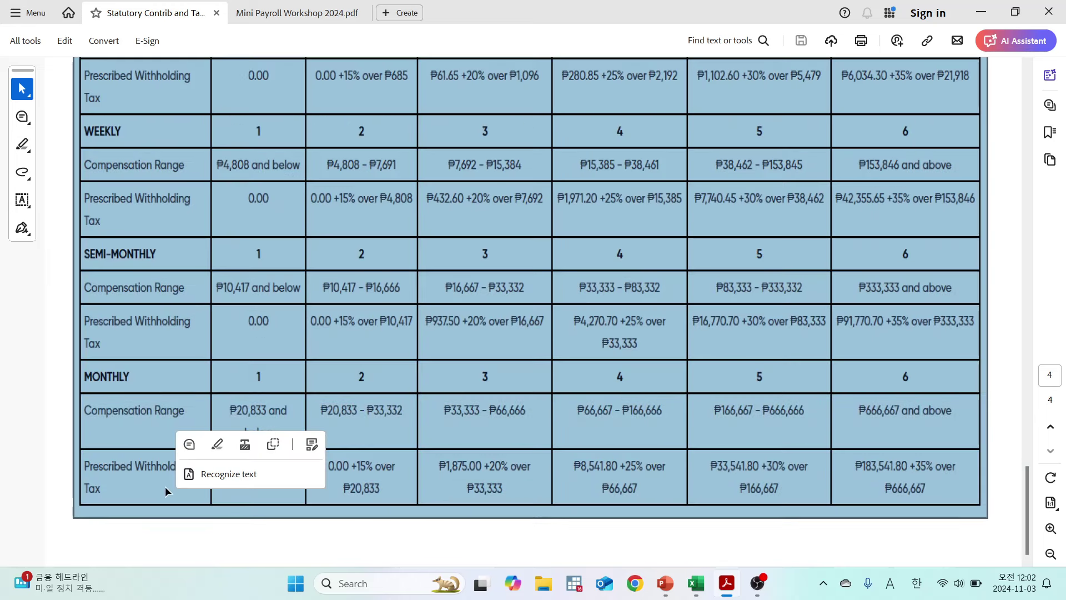
Check the first employee's taxable income against the monthly withholding tax brackets in the PDF and enter 0 as withholding tax in M8.
{"action": "left_click", "coordinate": [145, 478]}
{"action": "left_click_drag", "start_coordinate": [218, 453], "coordinate": [980, 506]}
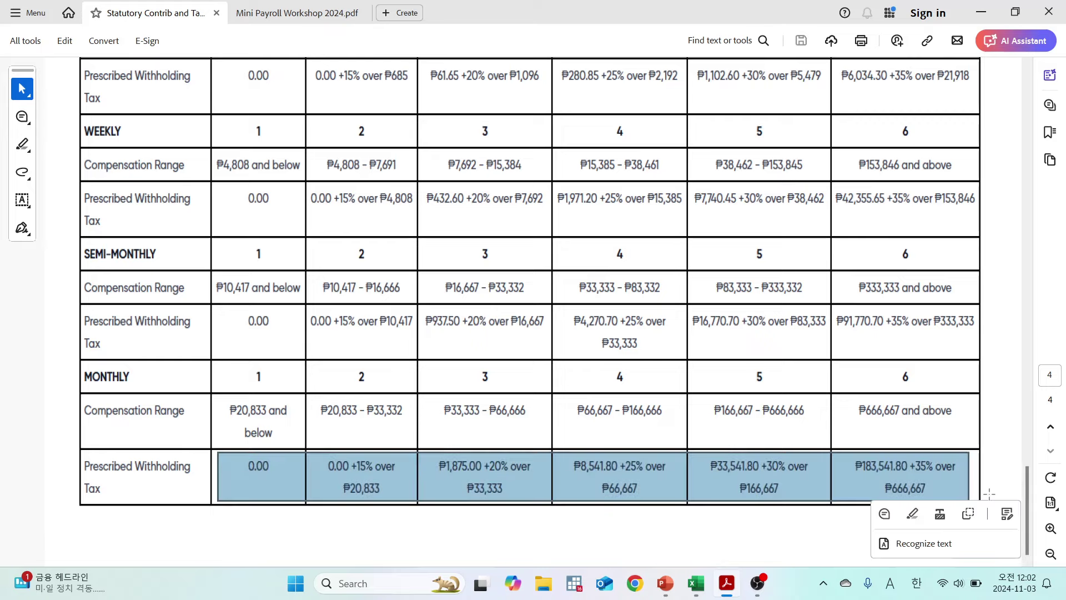
{"action": "left_click", "coordinate": [1011, 468]}
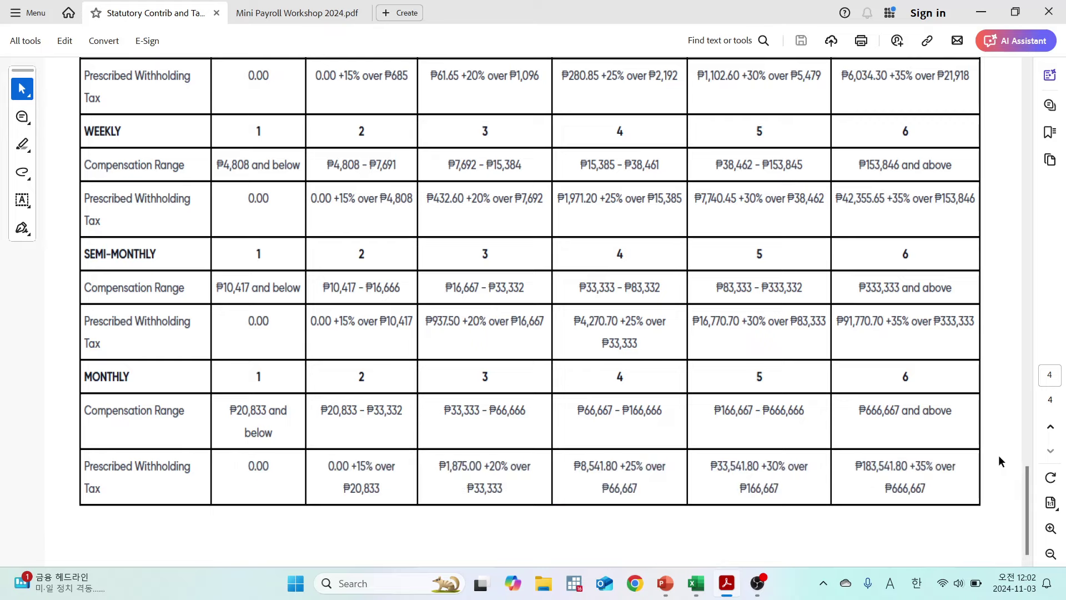
{"action": "key", "text": "alt+Tab"}
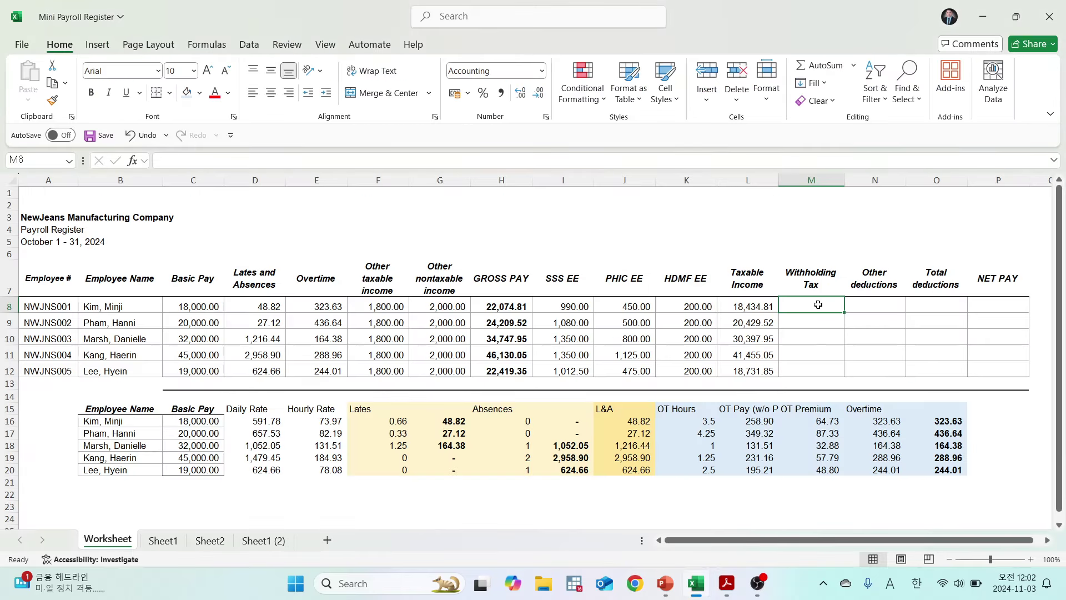
{"action": "key", "text": "Left"}
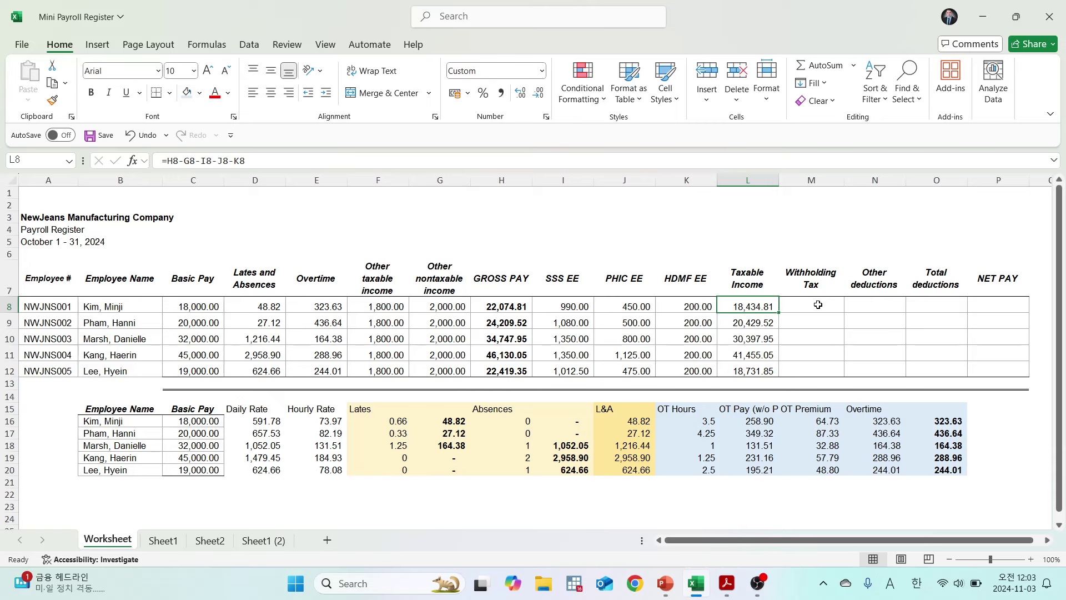
{"action": "key", "text": "alt+Tab"}
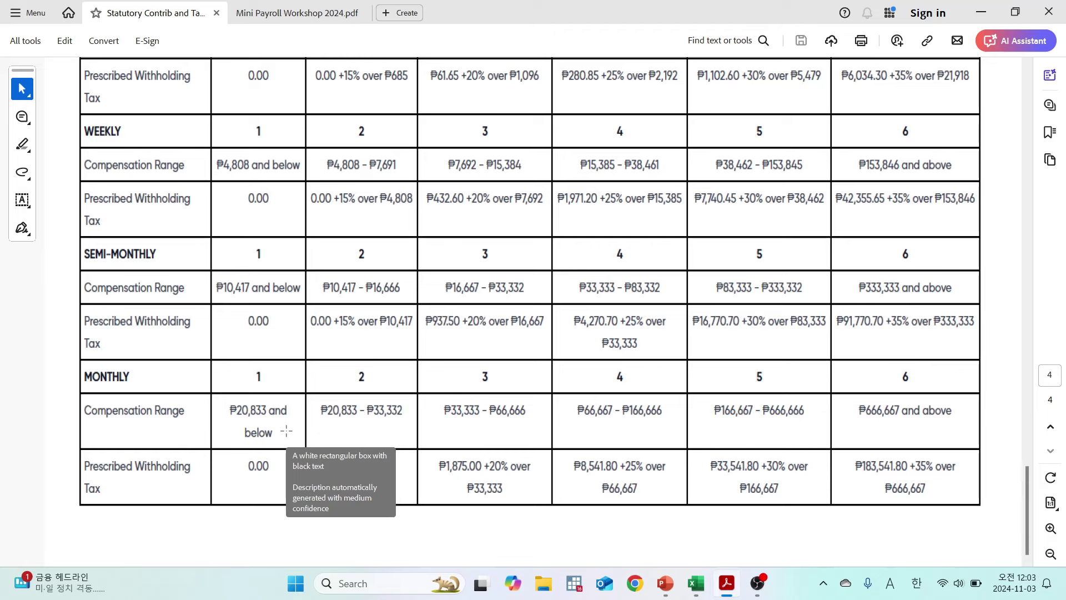
{"action": "key", "text": "alt+Tab"}
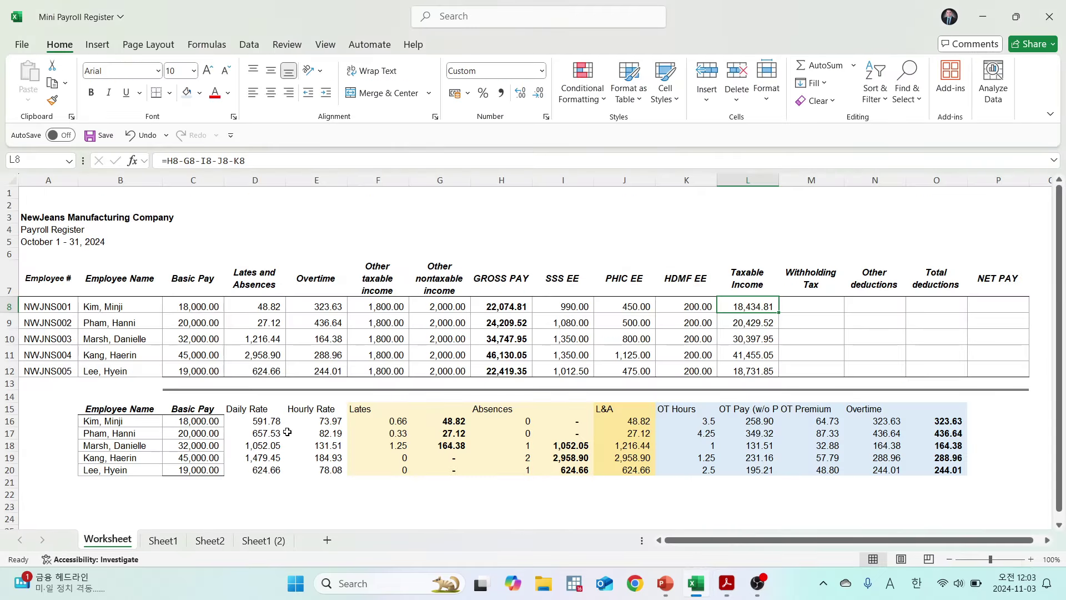
{"action": "key", "text": "alt+Tab"}
{"action": "key", "text": "alt+Tab"}
{"action": "key", "text": "Right"}
{"action": "type", "text": "0"}
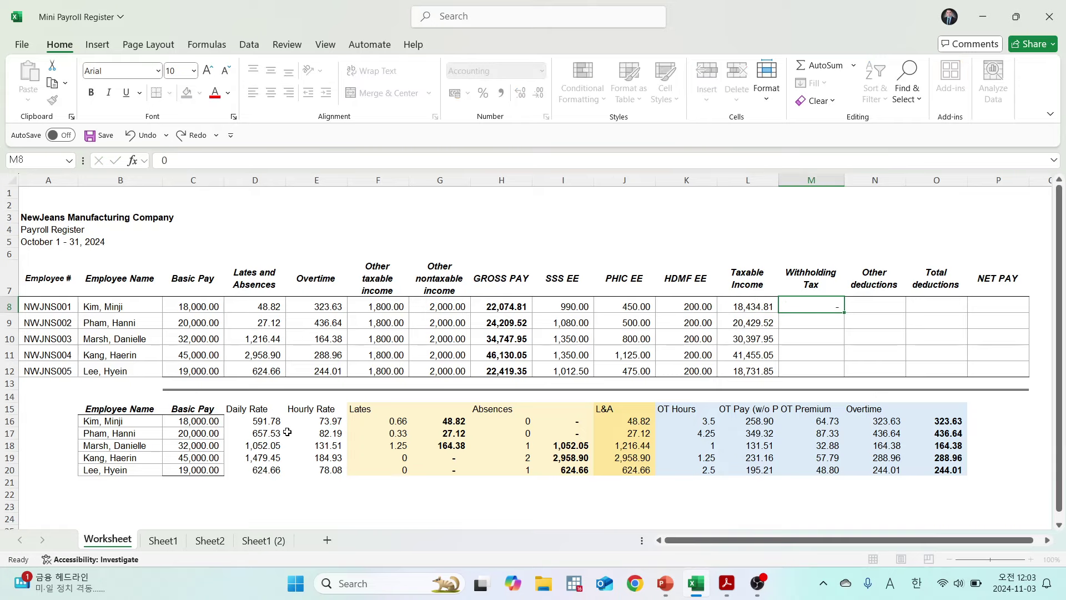
{"action": "key", "text": "Return"}
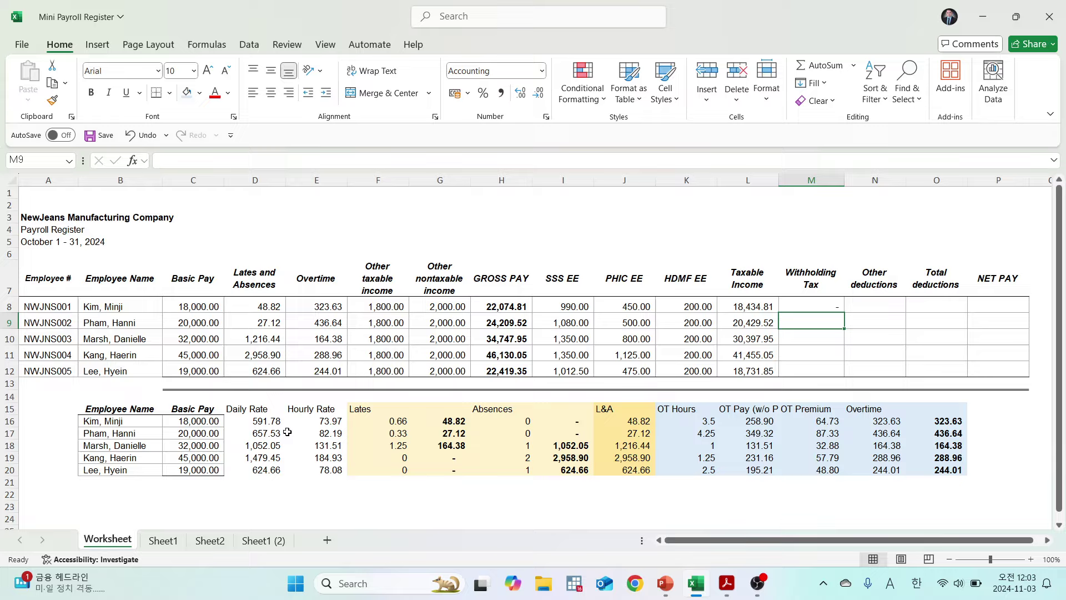
Compare the second employee's taxable income with the monthly brackets in the PDF and enter 0 as withholding tax in M9.
{"action": "key", "text": "alt+Tab"}
{"action": "key", "text": "alt+Tab"}
{"action": "key", "text": "alt+Tab"}
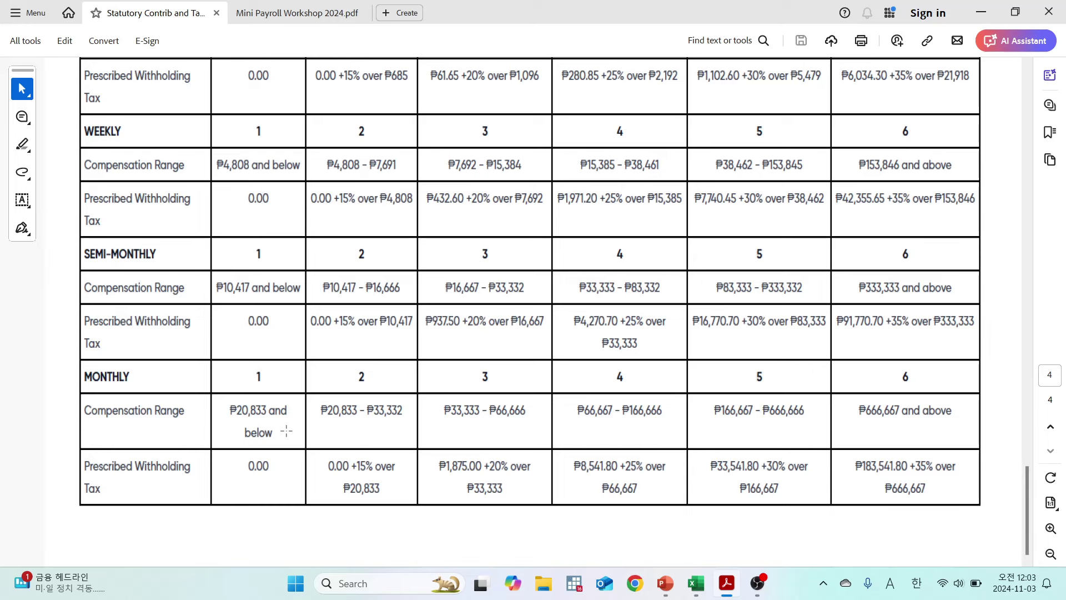
{"action": "key", "text": "alt+Tab"}
{"action": "type", "text": "0"}
{"action": "key", "text": "Return"}
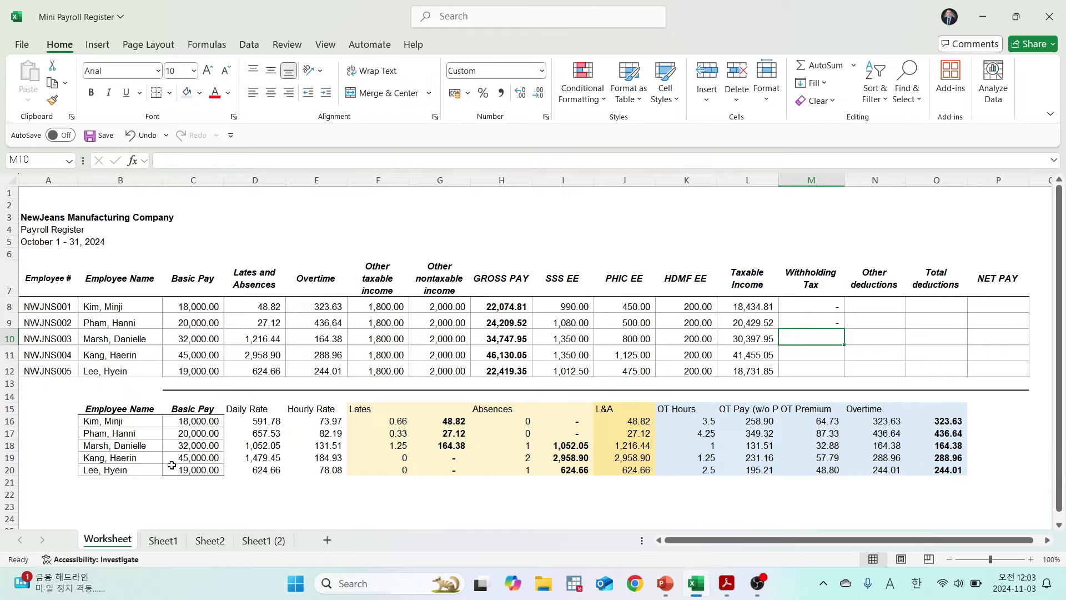
Label B22 with the third employee's first name followed by "'s Tax" and enter the heading "Prescribed" in C21.
{"action": "left_click", "coordinate": [136, 472]}
{"action": "key", "text": "Down"}
{"action": "key", "text": "Down"}
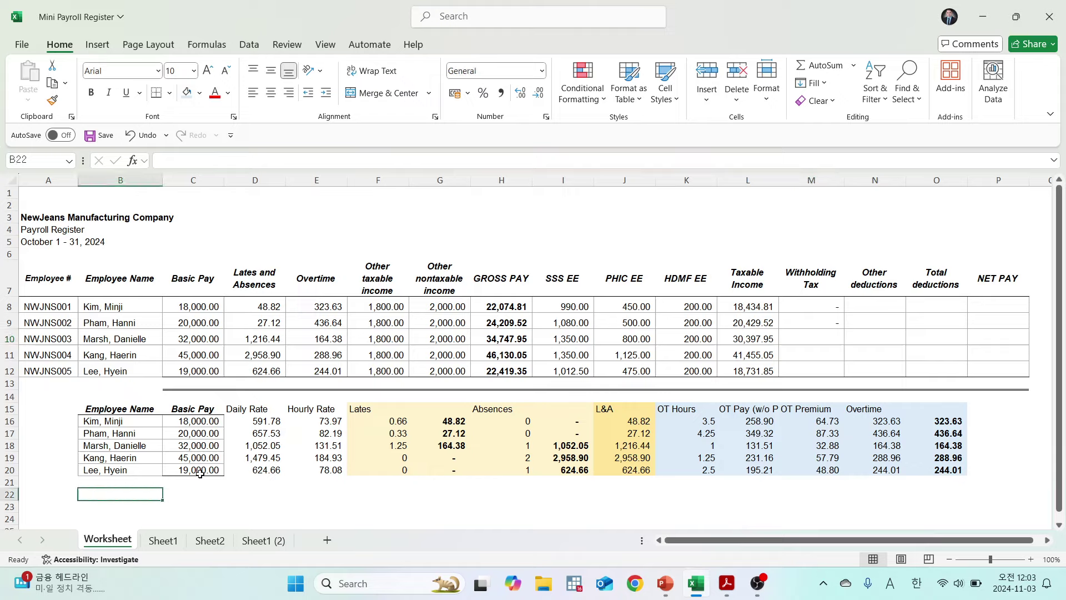
{"action": "type", "text": "Danielle"}
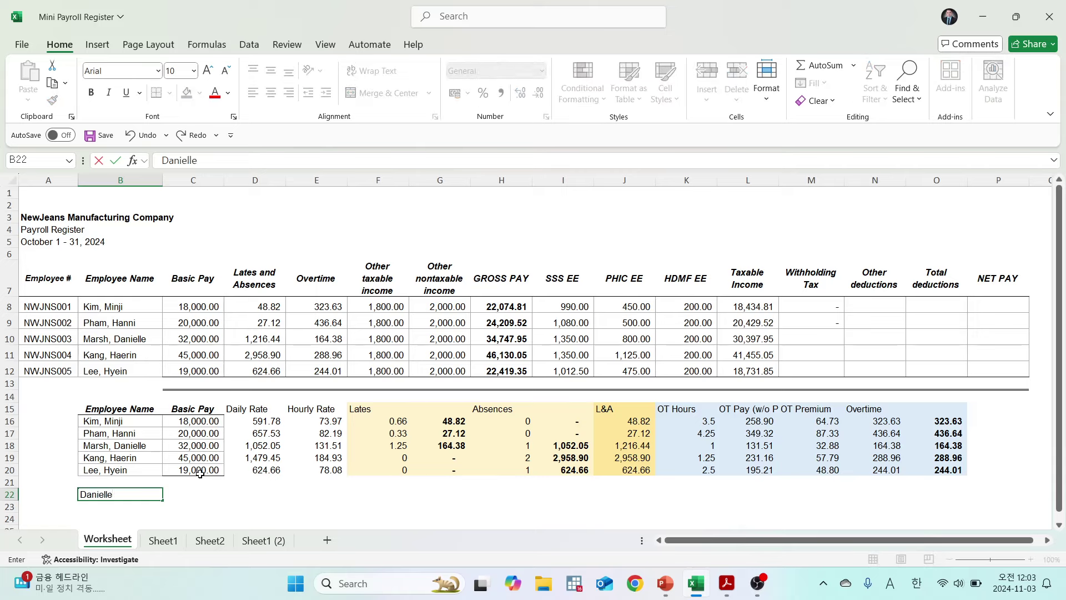
{"action": "type", "text": "'s Tax"}
{"action": "key", "text": "Tab"}
{"action": "left_click", "coordinate": [201, 478]}
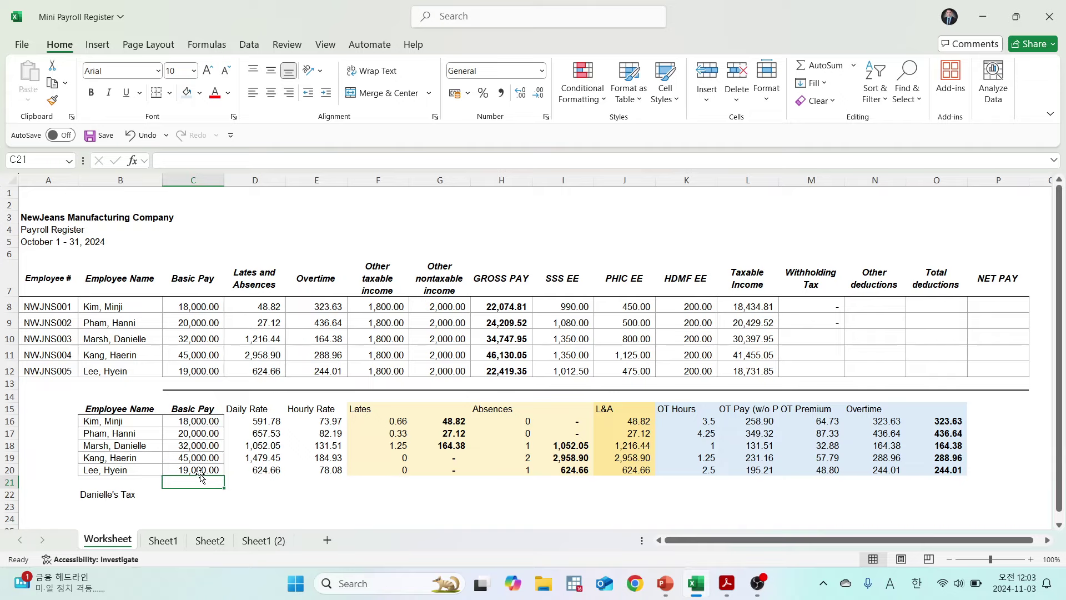
{"action": "type", "text": "Prescribed"}
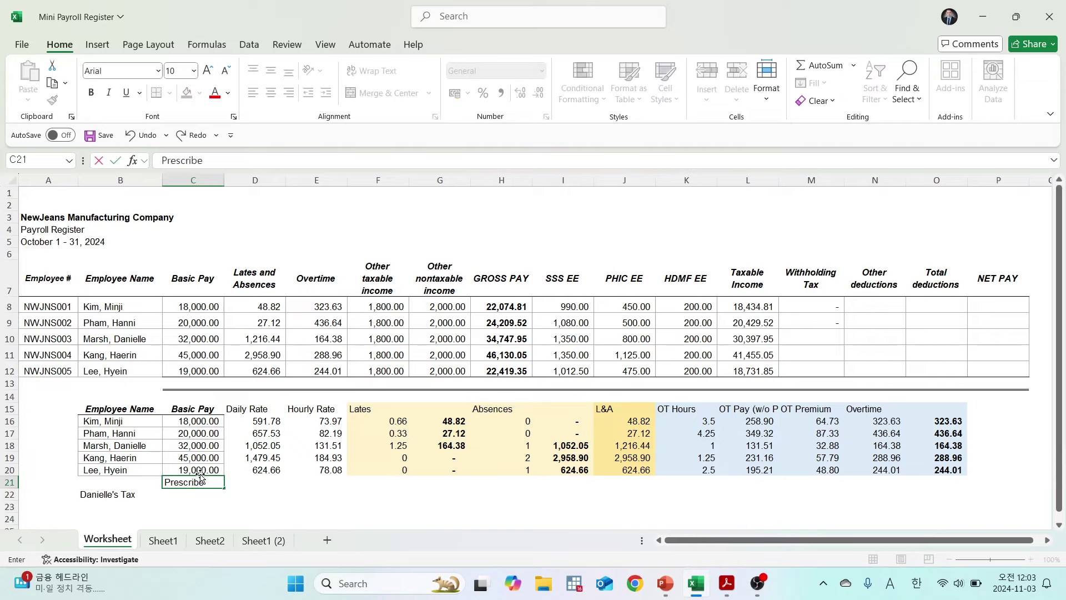
{"action": "key", "text": "Return"}
Compare the taxable income in L10 with the PDF's monthly compensation ranges and mark the ₱20,833 – ₱33,332 bracket and its base tax.
{"action": "key", "text": "alt+Tab"}
{"action": "key", "text": "alt+Tab"}
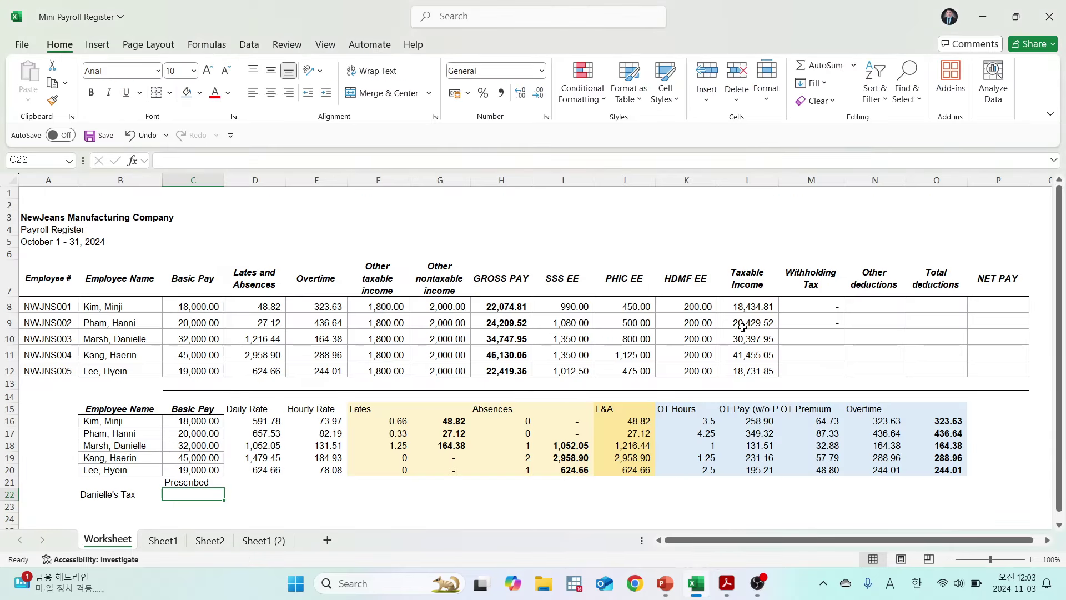
{"action": "left_click", "coordinate": [764, 340]}
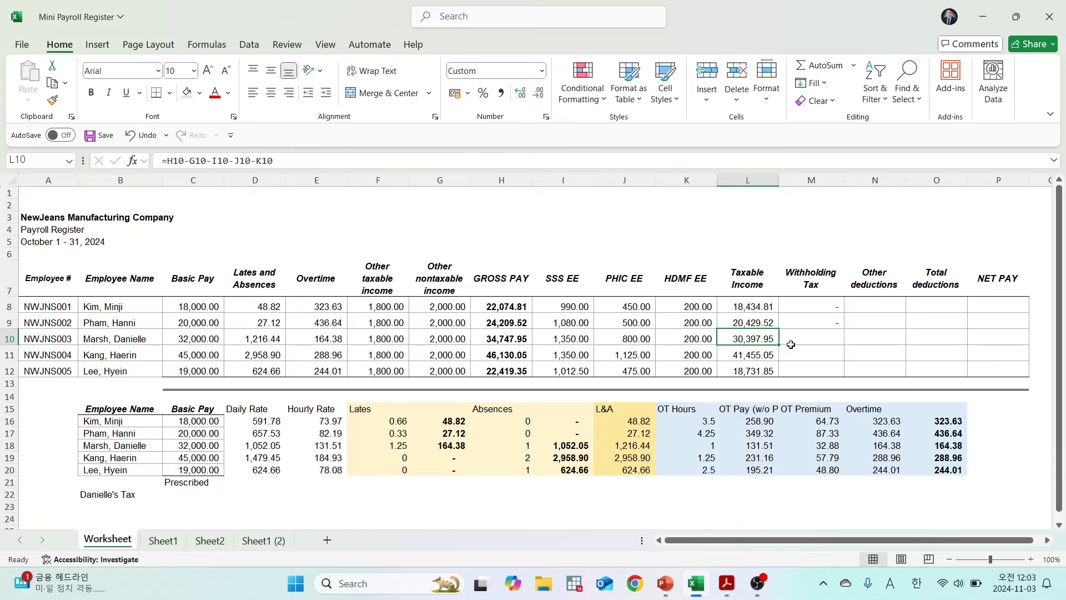
{"action": "key", "text": "alt+Tab"}
{"action": "key", "text": "alt+Tab"}
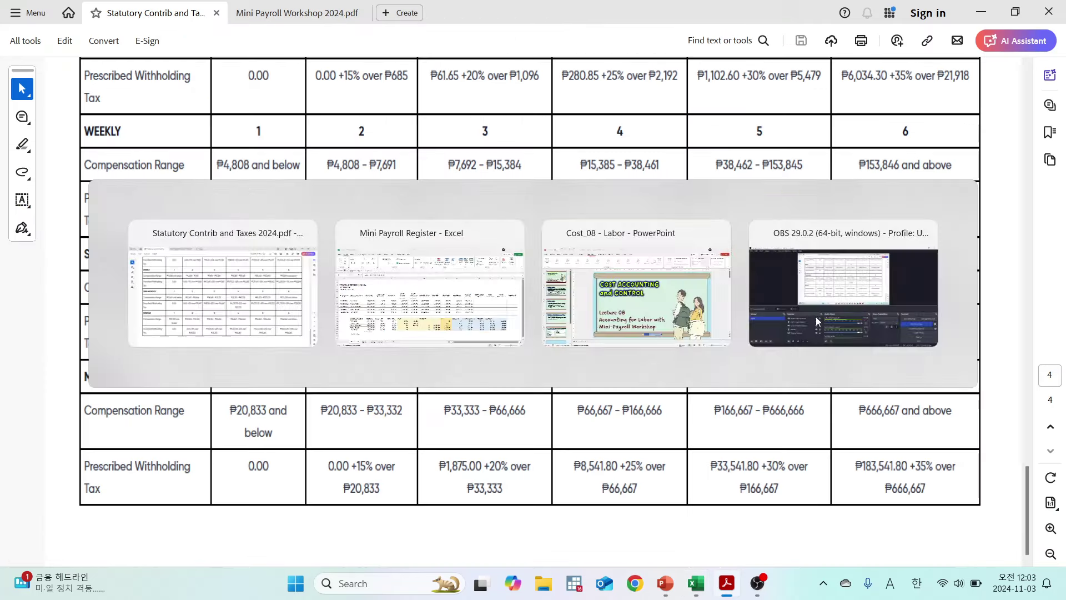
{"action": "key", "text": "alt+Tab"}
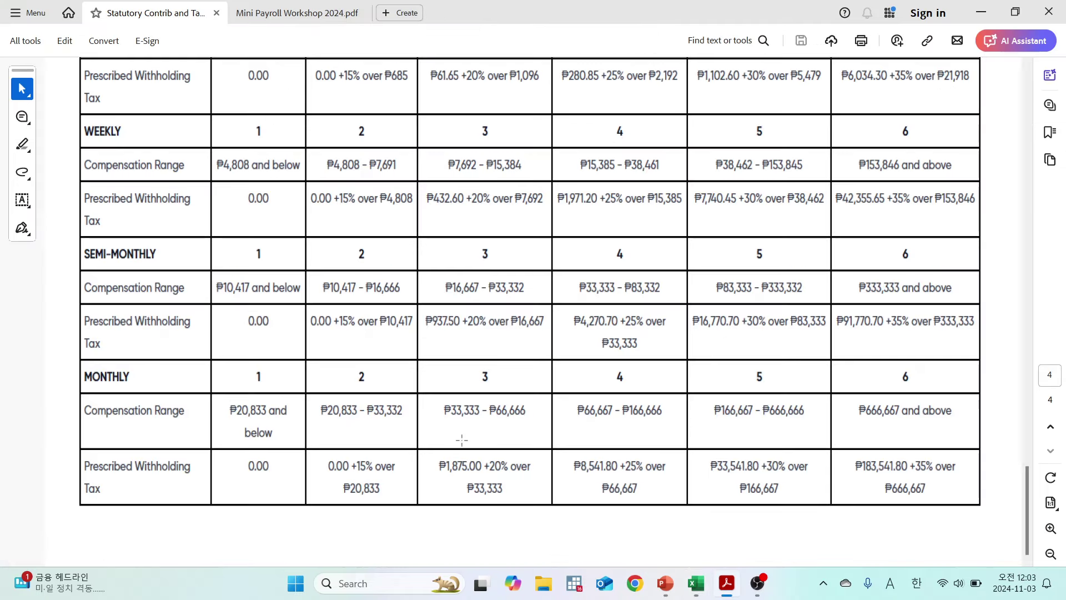
{"action": "key", "text": "alt+Tab"}
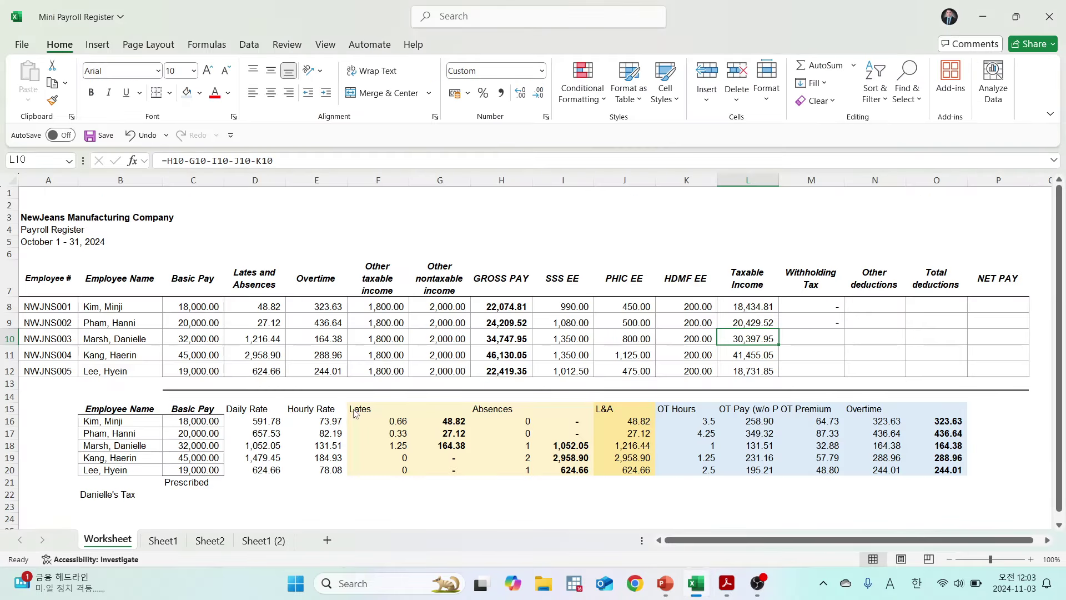
{"action": "key", "text": "alt+Tab"}
{"action": "left_click_drag", "start_coordinate": [314, 398], "coordinate": [410, 439]}
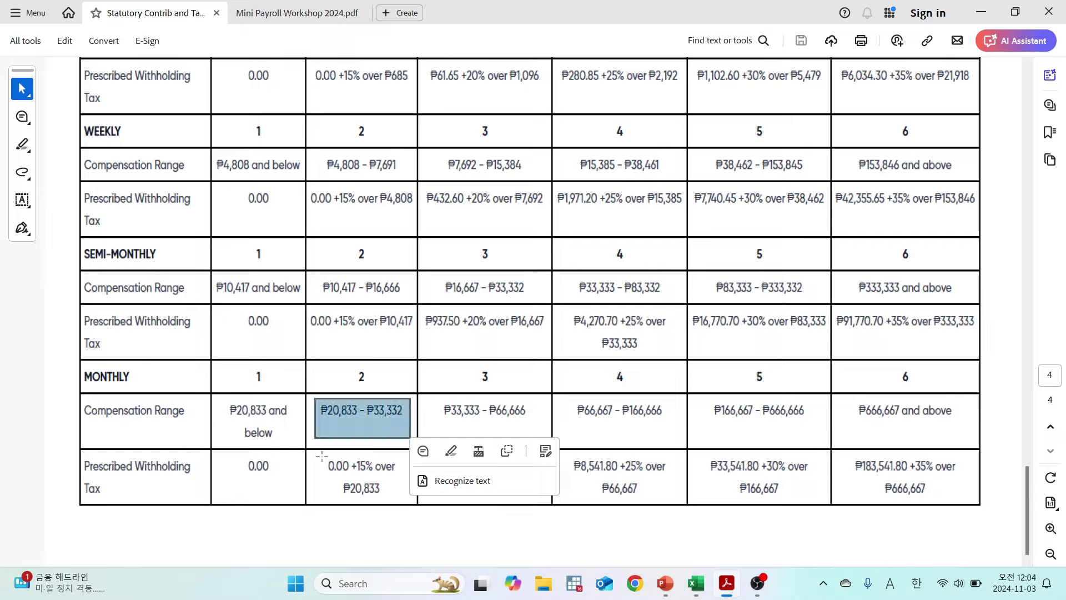
{"action": "left_click_drag", "start_coordinate": [321, 456], "coordinate": [354, 471]}
{"action": "left_click", "coordinate": [330, 543]}
Enter 0 as the prescribed tax in C22 of the payroll workbook and add the heading "Excess" in D21.
{"action": "key", "text": "alt+Tab"}
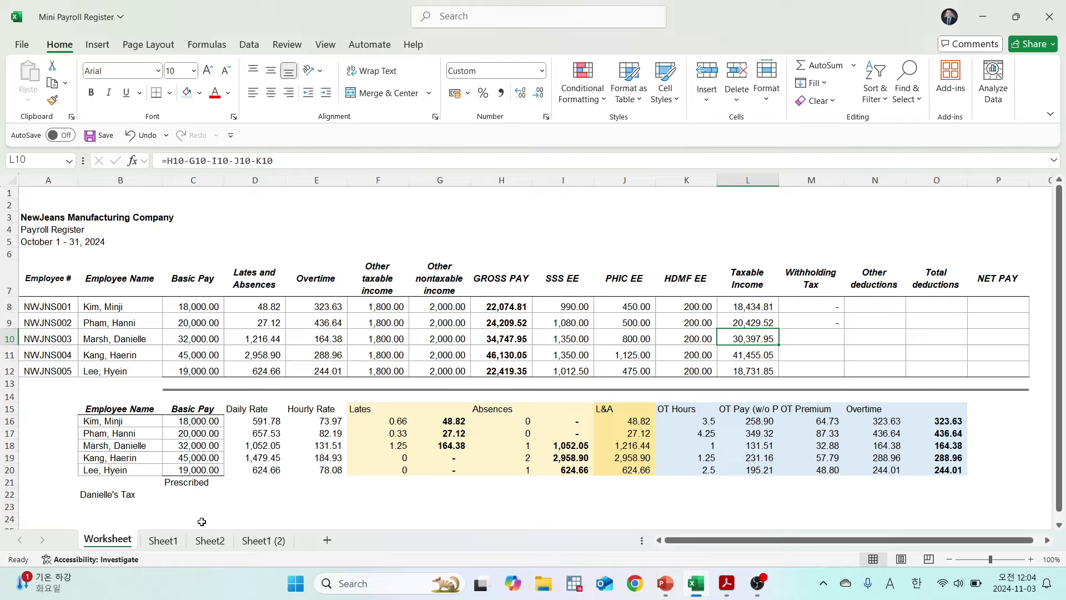
{"action": "left_click", "coordinate": [195, 494]}
{"action": "type", "text": "0"}
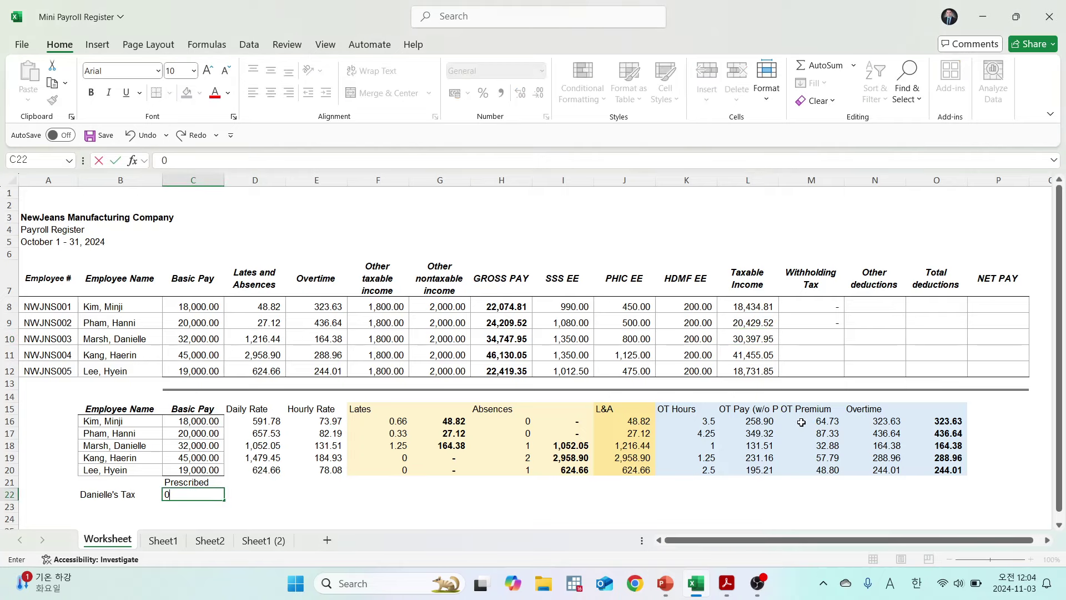
{"action": "key", "text": "Tab"}
{"action": "key", "text": "Up"}
{"action": "type", "text": "Ex"}
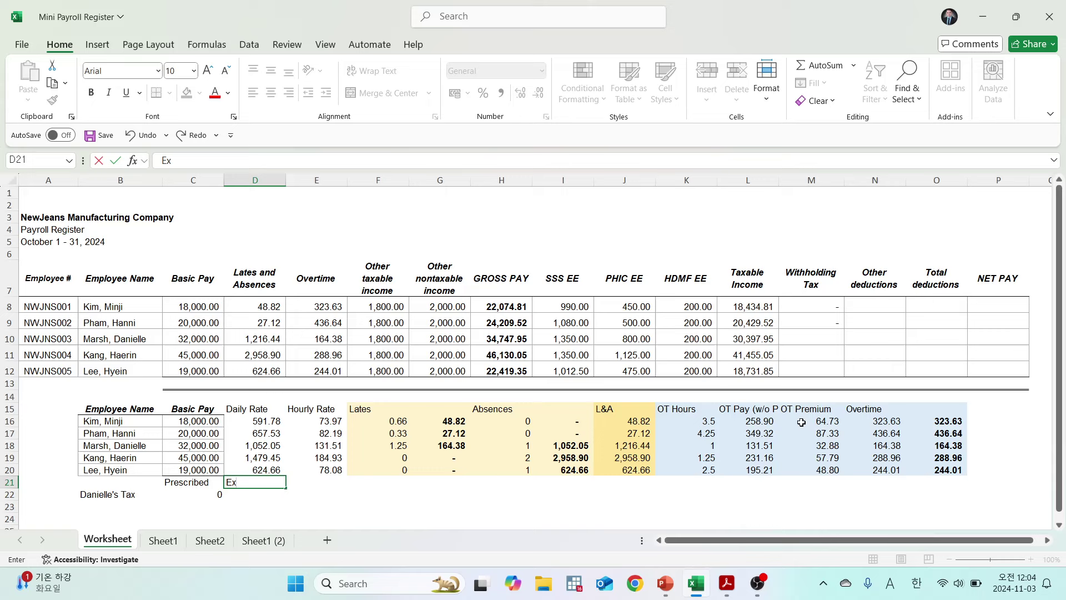
{"action": "type", "text": "cess"}
{"action": "key", "text": "Return"}
Look up the monthly bracket 2 threshold in the PDF and calculate the excess in D22 with =L10-20833.
{"action": "key", "text": "alt+Tab"}
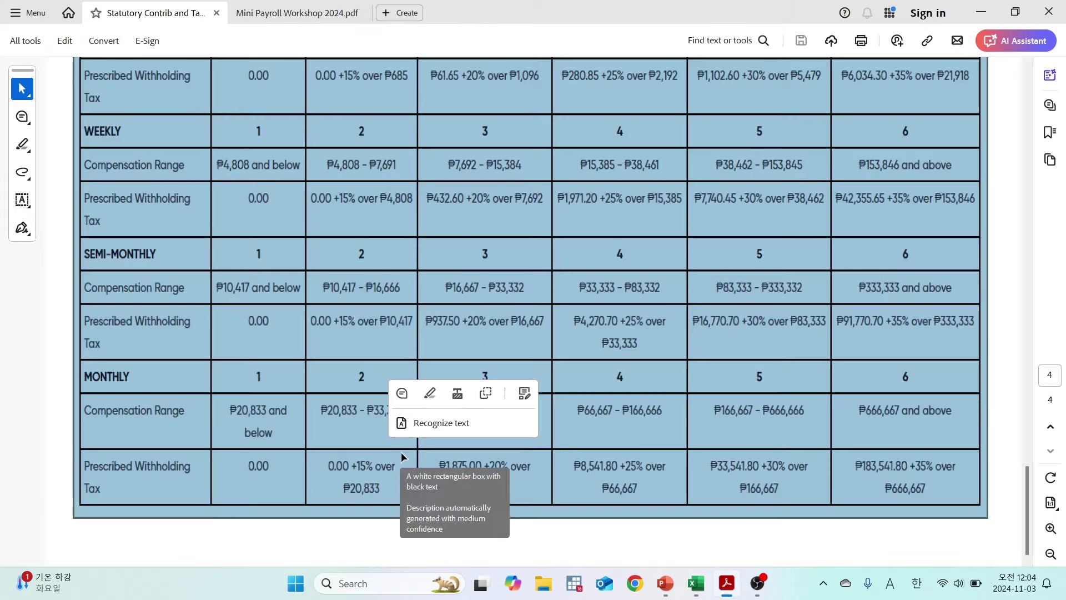
{"action": "left_click", "coordinate": [383, 490]}
{"action": "left_click_drag", "start_coordinate": [335, 481], "coordinate": [387, 501]}
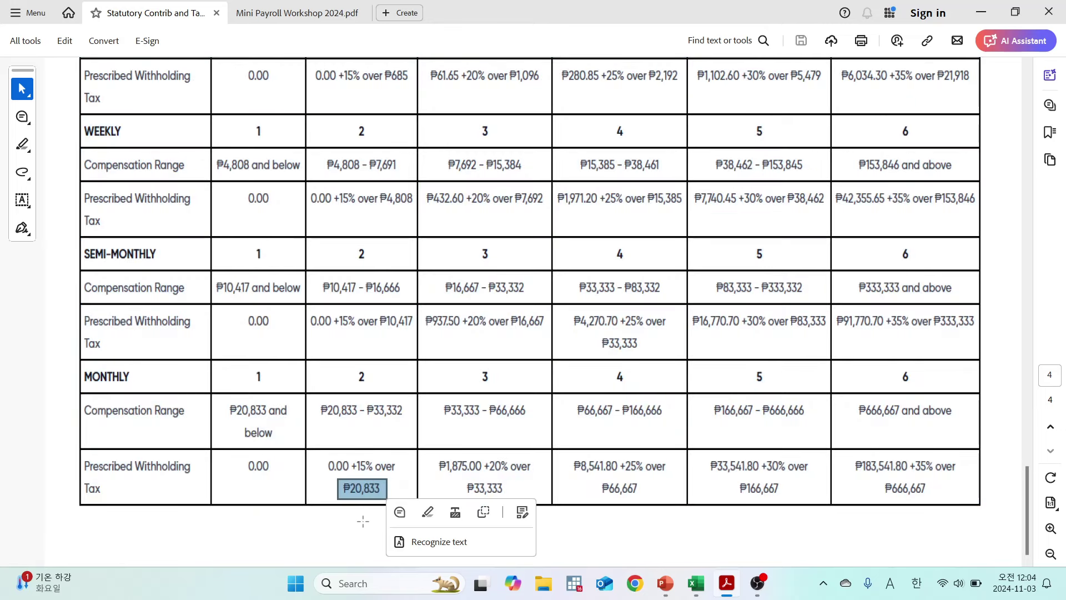
{"action": "left_click_drag", "start_coordinate": [356, 455], "coordinate": [379, 468]}
{"action": "left_click", "coordinate": [351, 542]}
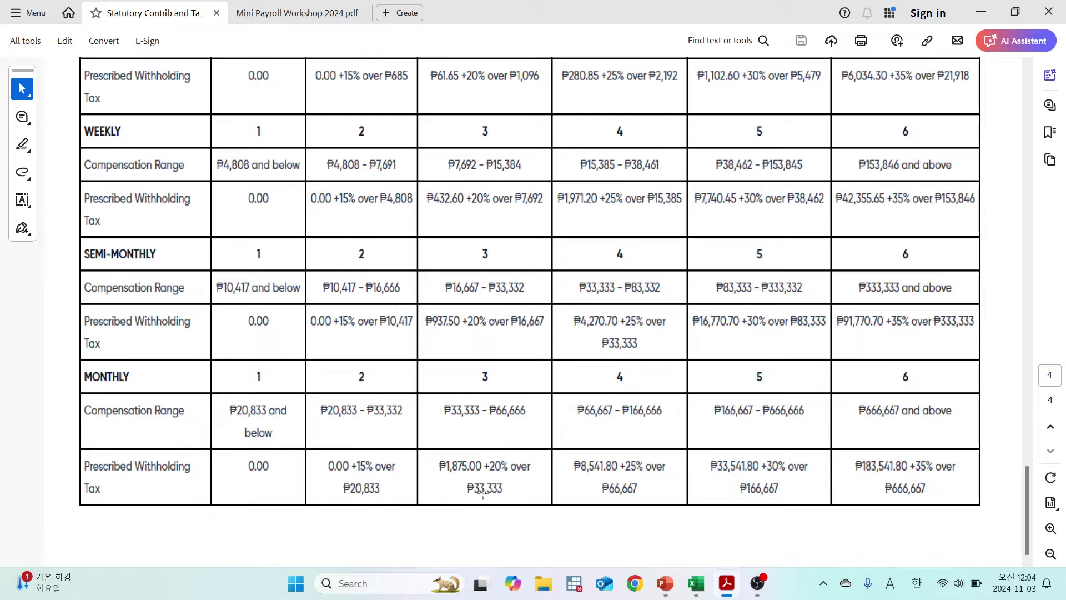
{"action": "key", "text": "alt+Tab"}
{"action": "left_click", "coordinate": [741, 334]}
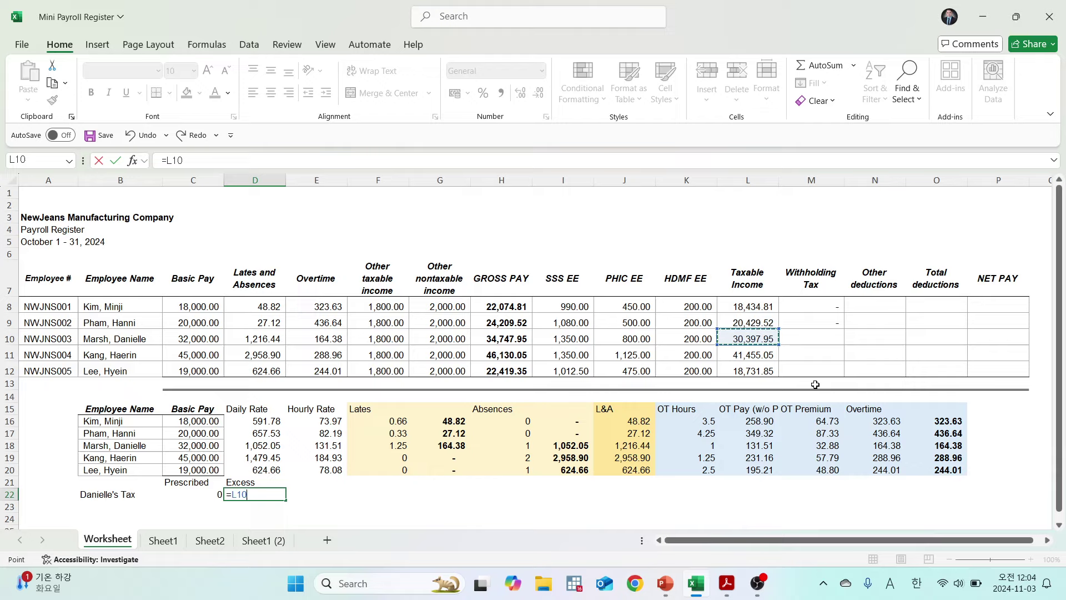
{"action": "type", "text": "-20833"}
{"action": "key", "text": "Return"}
{"action": "key", "text": "Up"}
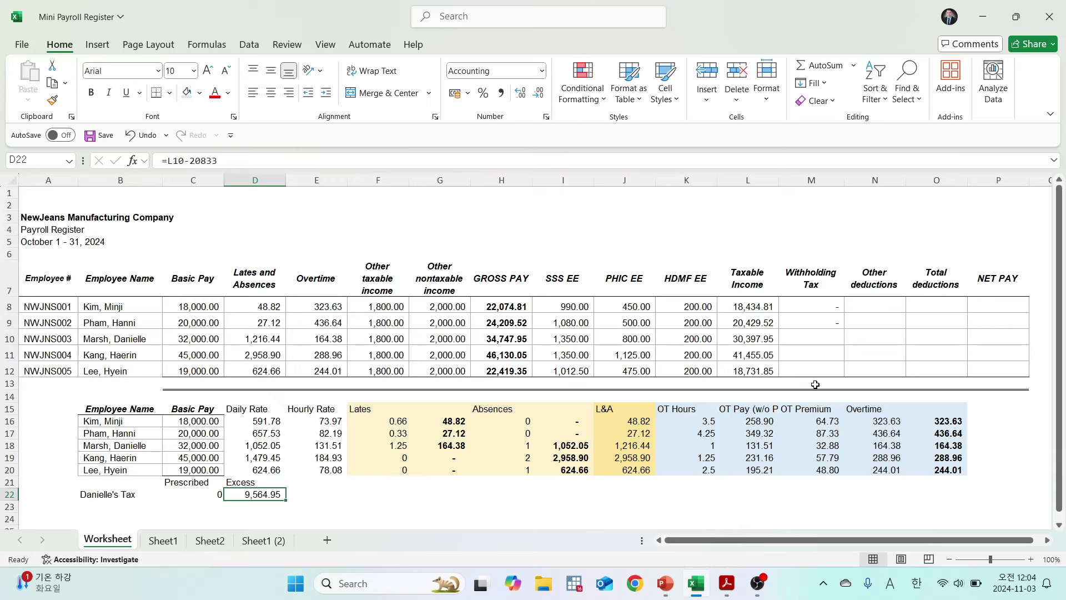
Look up the monthly bracket 2 tax rate in the PDF and enter it as 0.15 in E22.
{"action": "key", "text": "alt+Tab"}
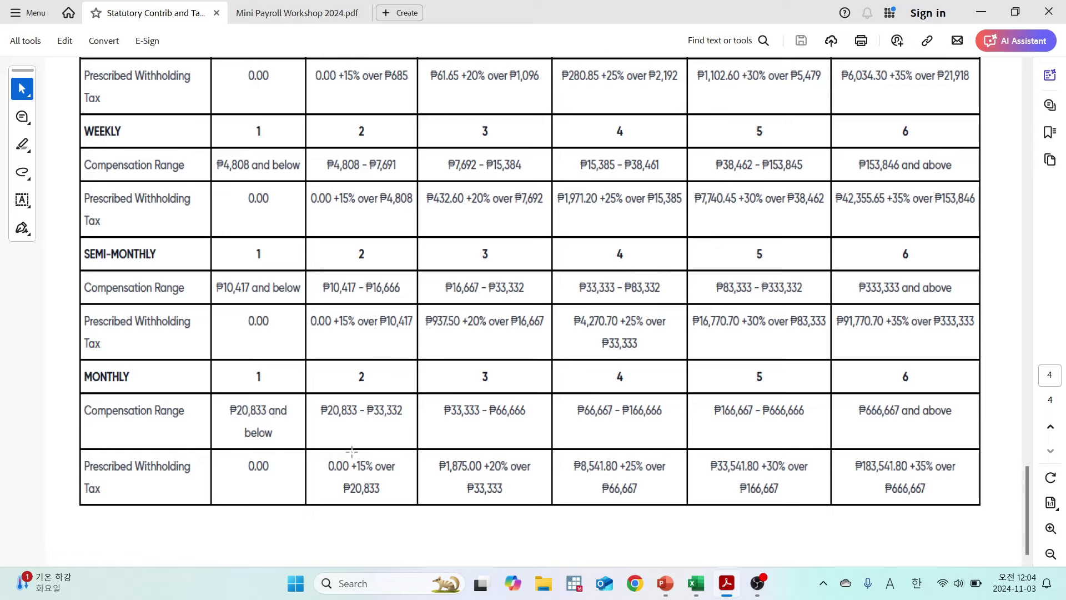
{"action": "left_click_drag", "start_coordinate": [352, 466], "coordinate": [375, 466]}
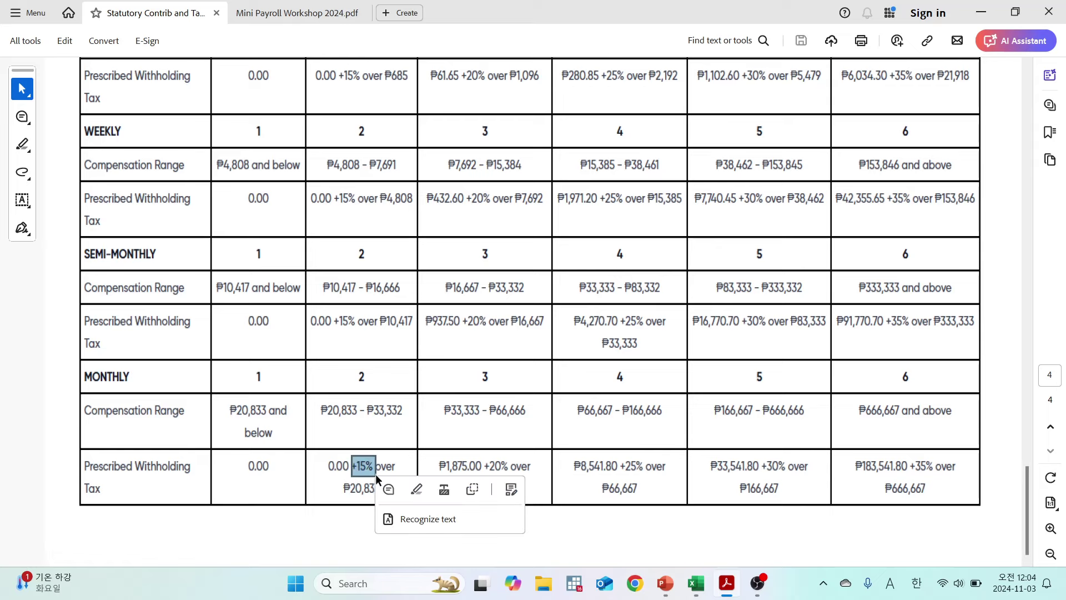
{"action": "key", "text": "alt+Tab"}
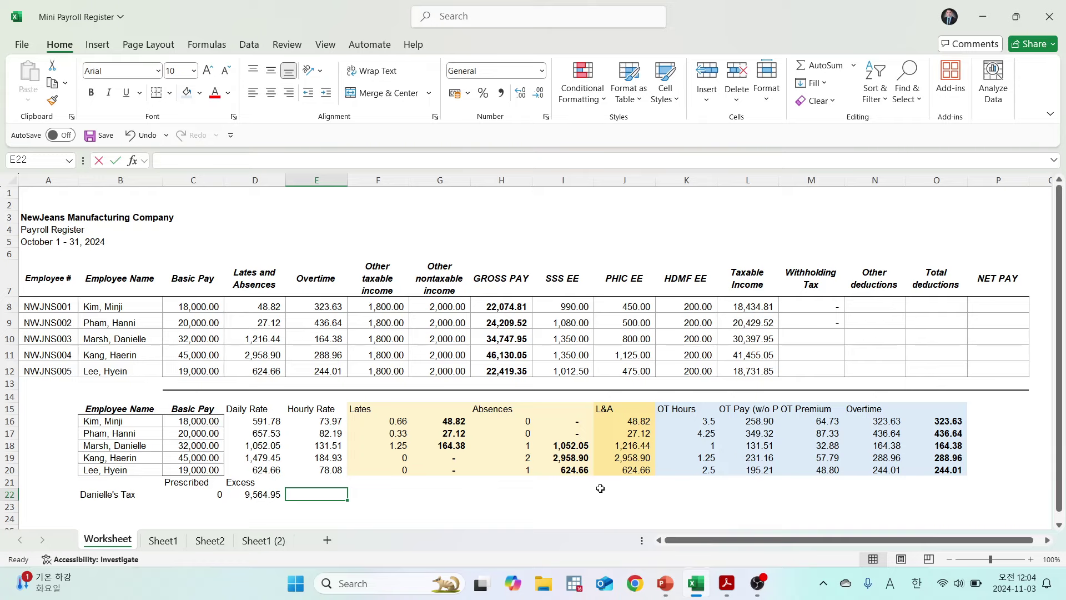
{"action": "type", "text": "0.15"}
{"action": "key", "text": "Tab"}
Calculate the tax on the excess in F22 with the formula =D22*E22.
{"action": "type", "text": "="}
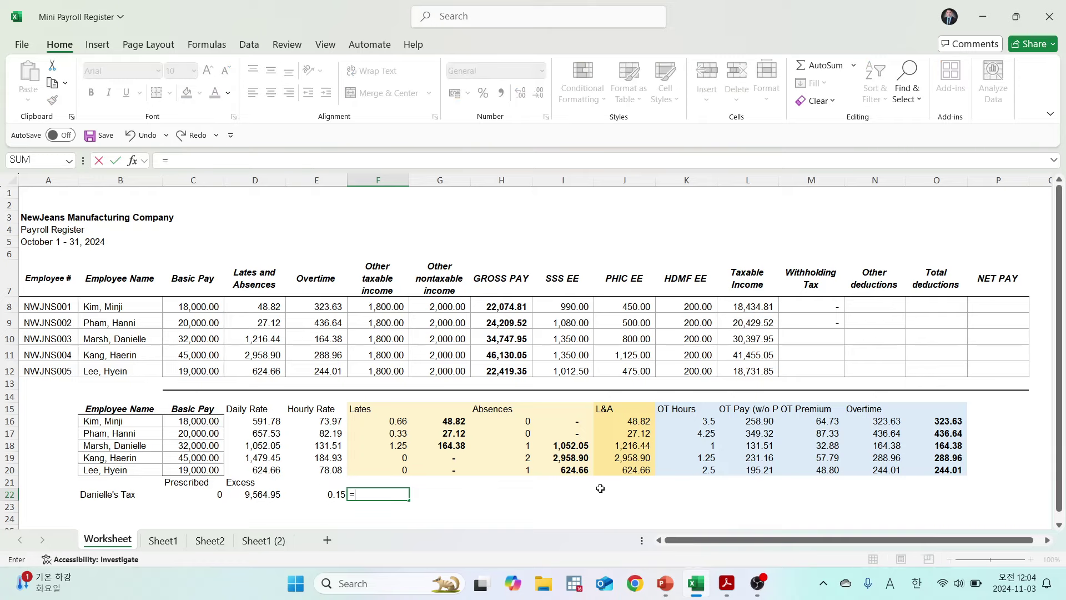
{"action": "key", "text": "Left"}
{"action": "key", "text": "Left"}
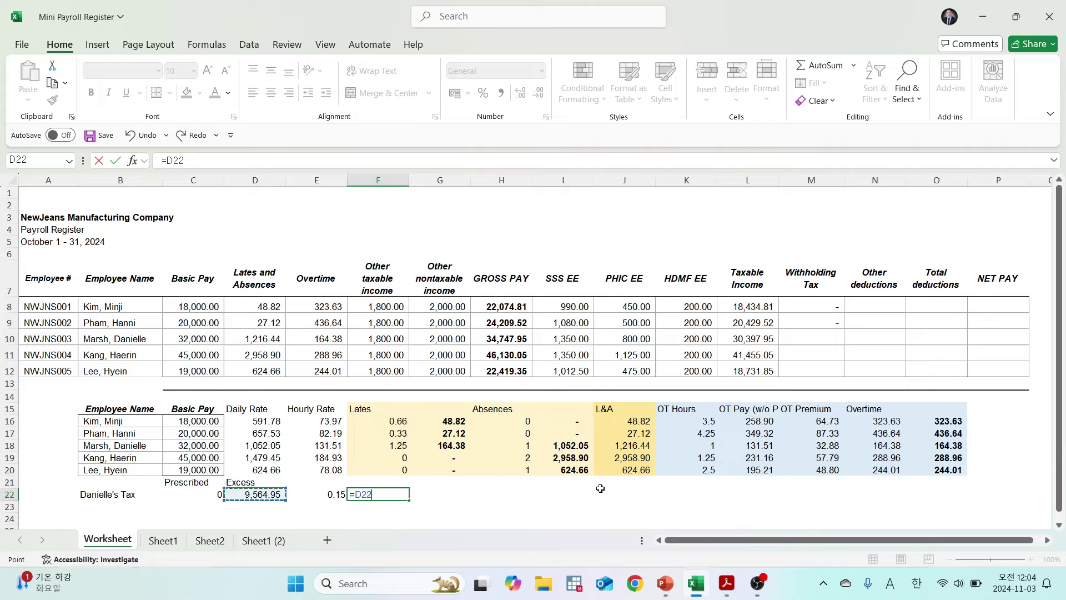
{"action": "type", "text": "*"}
{"action": "key", "text": "Left"}
{"action": "key", "text": "ctrl+Return"}
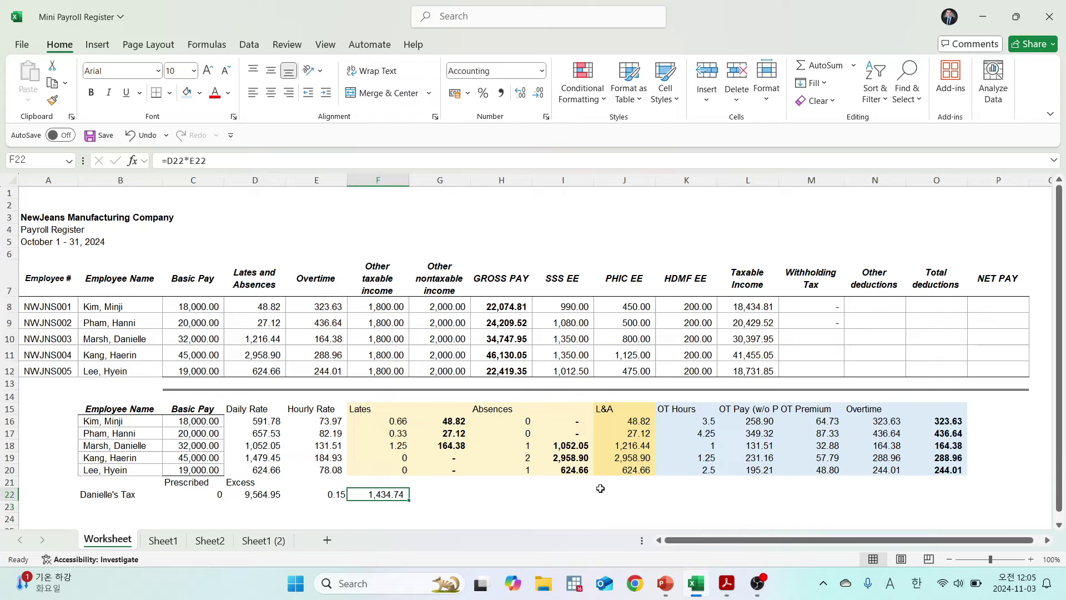
{"action": "key", "text": "Right"}
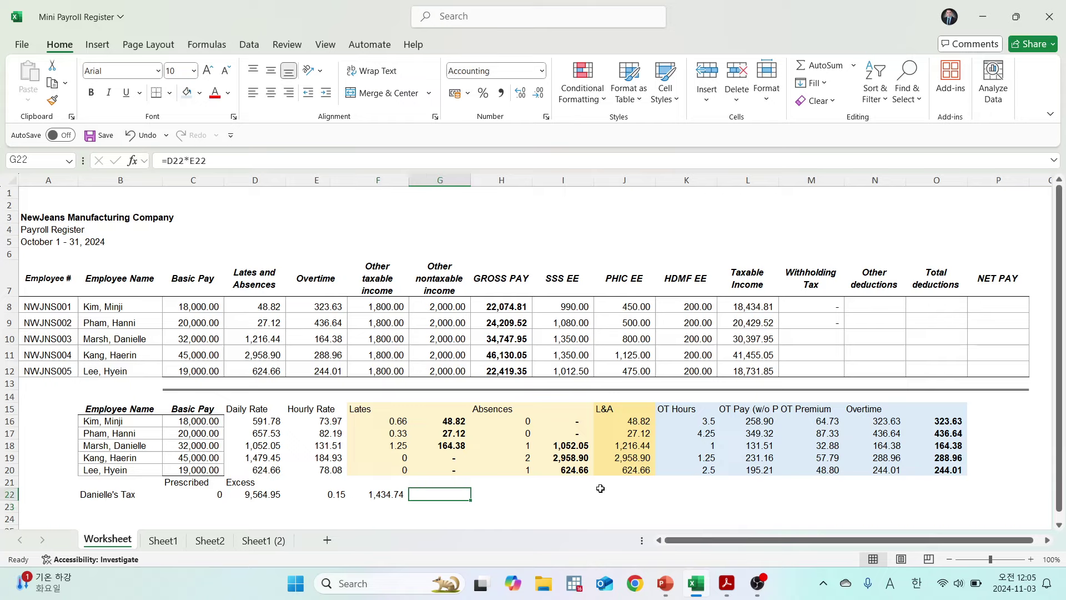
Add the heading "WTAX" in G21 and calculate the withholding tax in G22 with the formula =C22+F22.
{"action": "key", "text": "Up"}
{"action": "type", "text": "WTAX"}
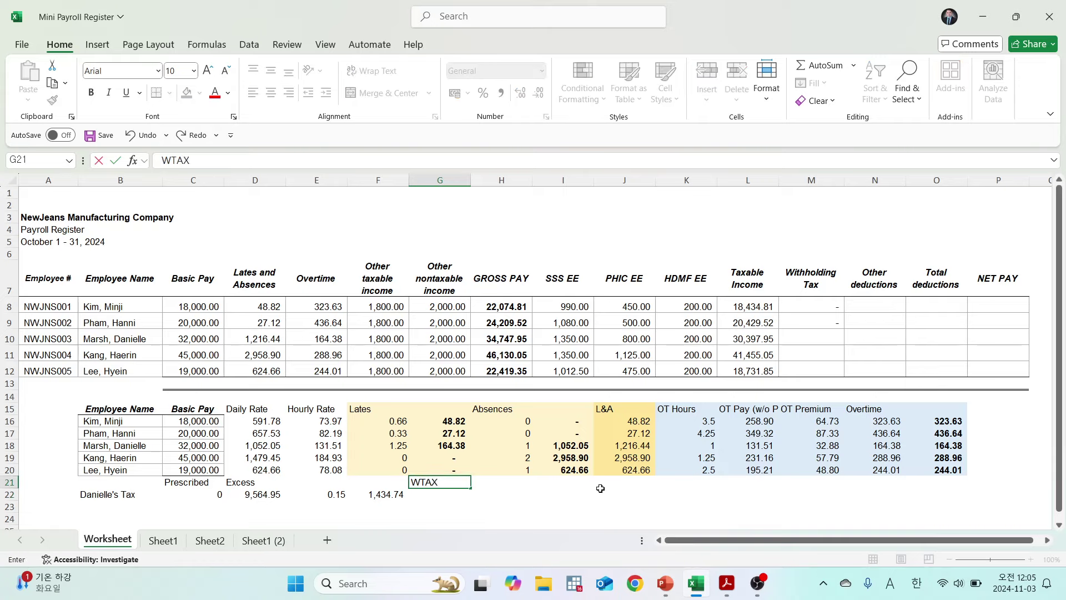
{"action": "key", "text": "Return"}
{"action": "type", "text": "="}
{"action": "key", "text": "Left"}
{"action": "key", "text": "Left"}
{"action": "key", "text": "Left"}
{"action": "key", "text": "Left"}
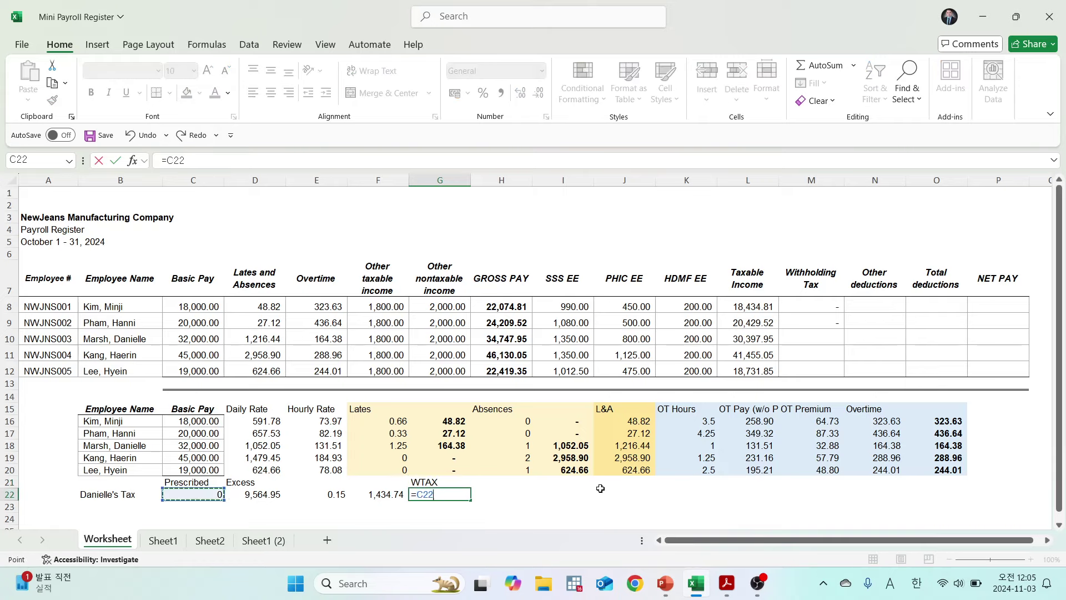
{"action": "type", "text": "+"}
{"action": "key", "text": "Left"}
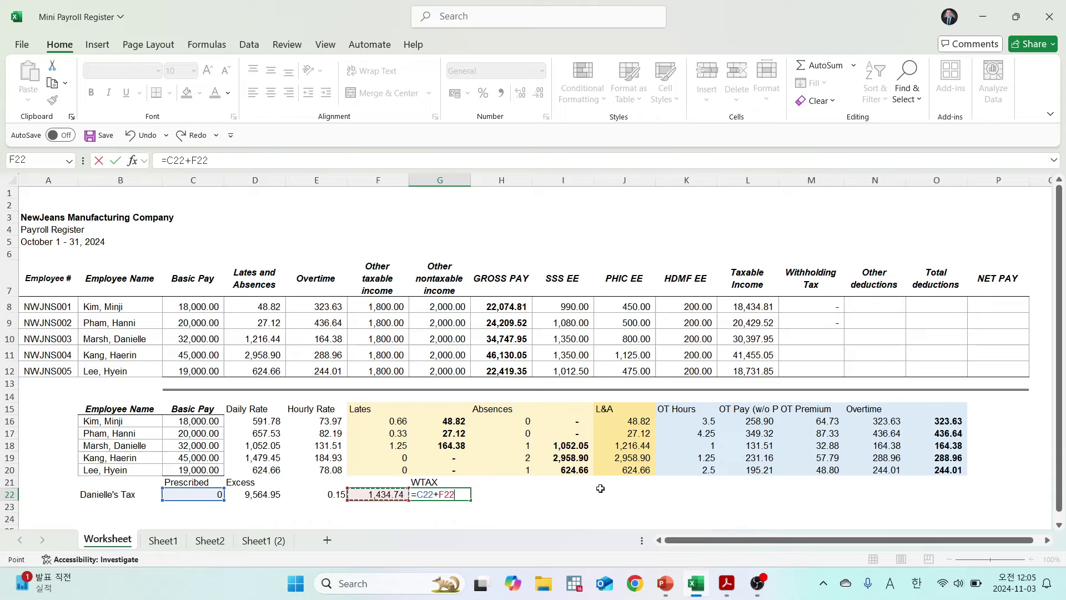
{"action": "key", "text": "Return"}
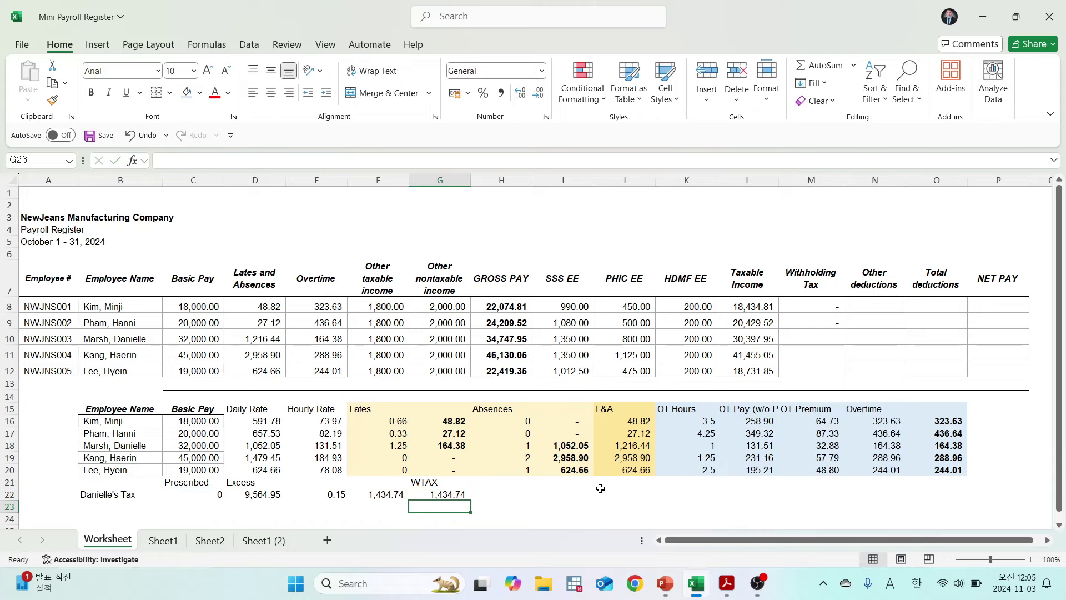
Copy the withholding tax in G22 and paste it as a value into the Withholding Tax cell M10.
{"action": "left_click", "coordinate": [444, 494]}
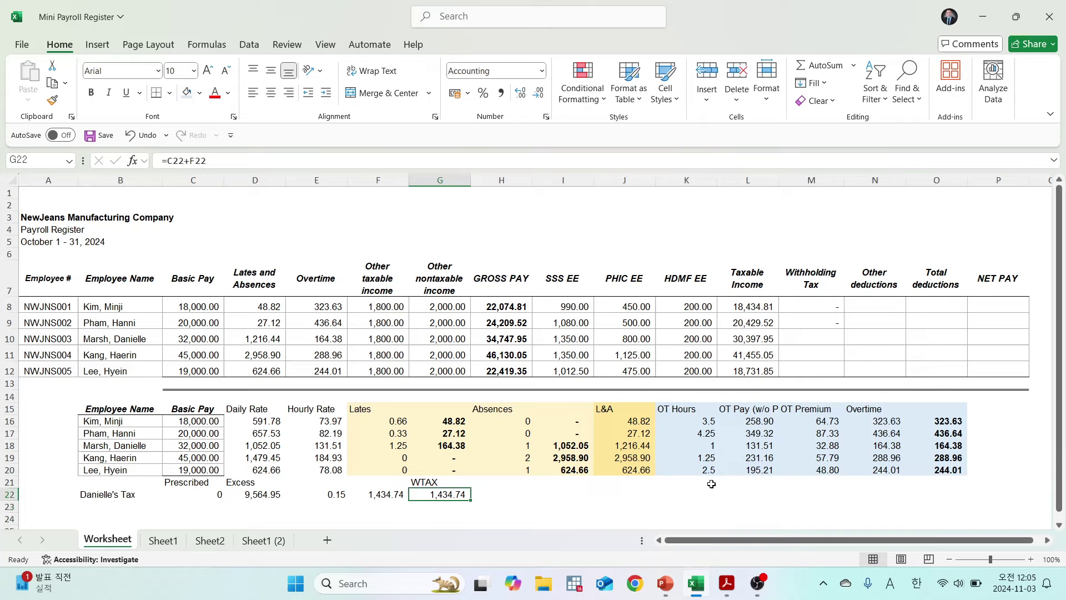
{"action": "key", "text": "ctrl+c"}
{"action": "left_click", "coordinate": [814, 340]}
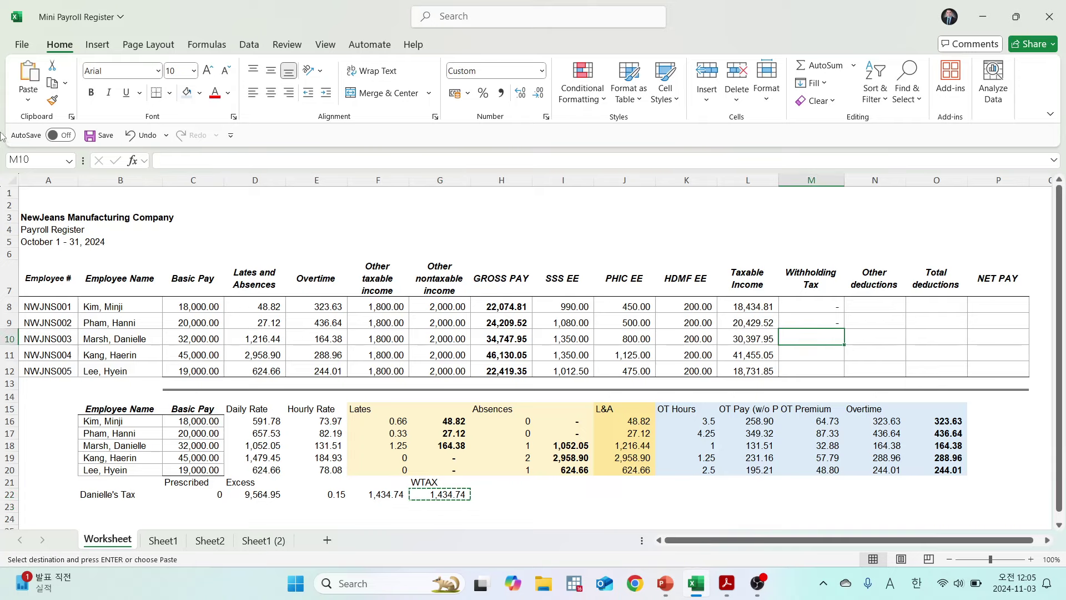
{"action": "left_click", "coordinate": [27, 100]}
{"action": "left_click", "coordinate": [26, 206]}
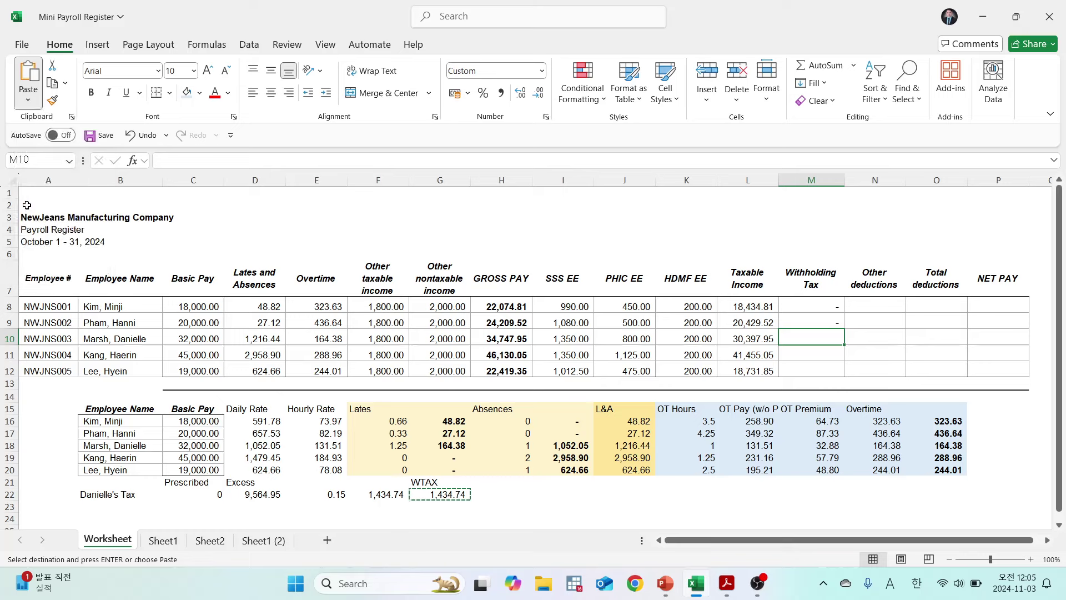
{"action": "left_click", "coordinate": [1033, 517]}
{"action": "left_click", "coordinate": [830, 354]}
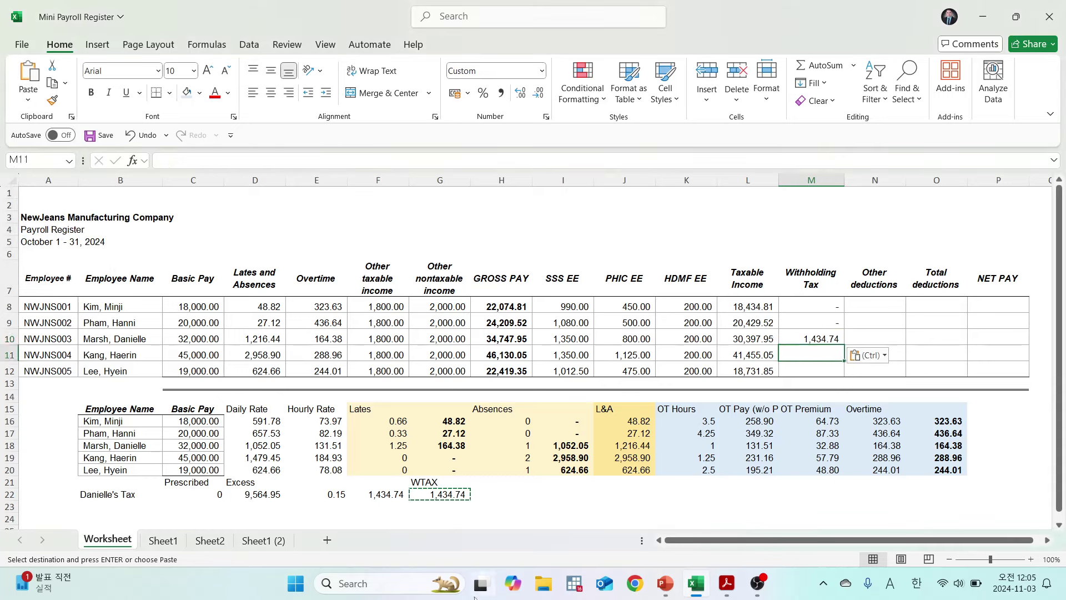
Label B23 as the tax computation row for employee NWJNS004, following the wording of the label above it.
{"action": "left_click", "coordinate": [108, 506]}
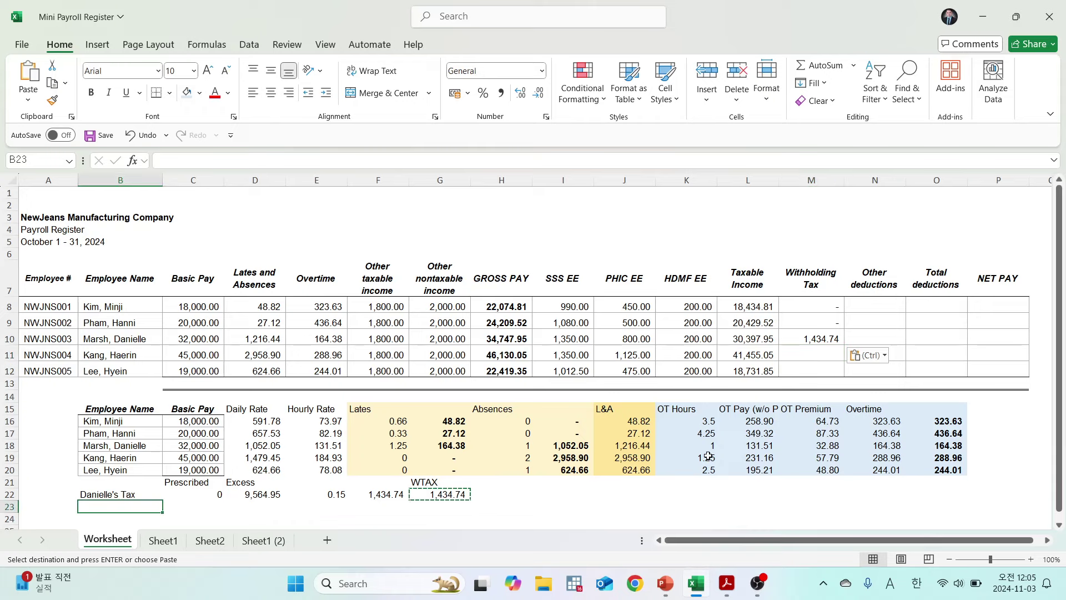
{"action": "type", "text": "Haeri"}
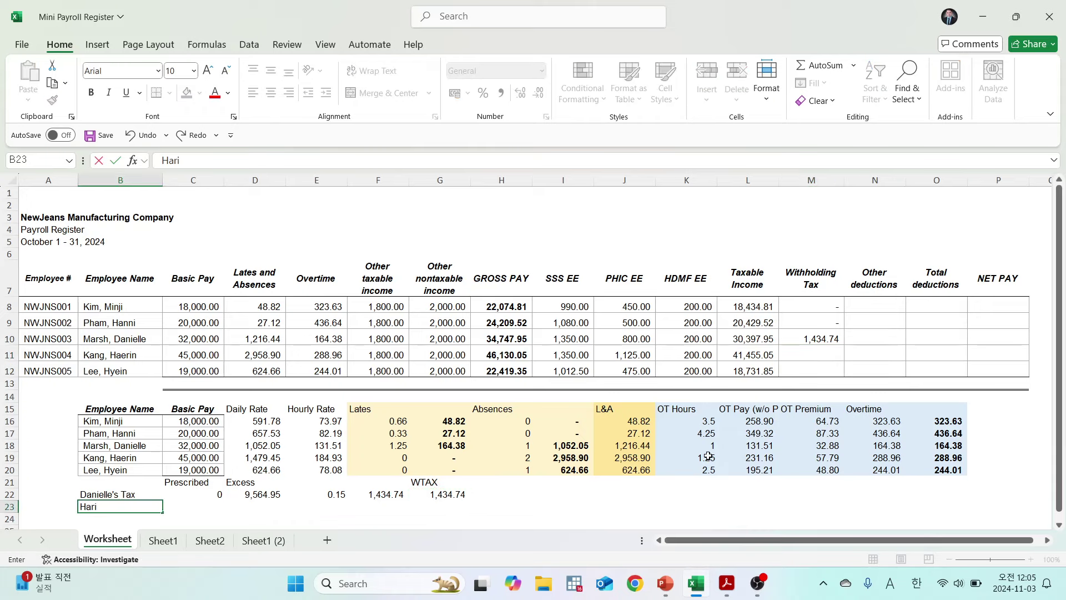
{"action": "type", "text": "n"}
{"action": "key", "text": "BackSpace"}
{"action": "key", "text": "BackSpace"}
{"action": "key", "text": "BackSpace"}
{"action": "type", "text": "aerin's Tax"}
{"action": "key", "text": "Tab"}
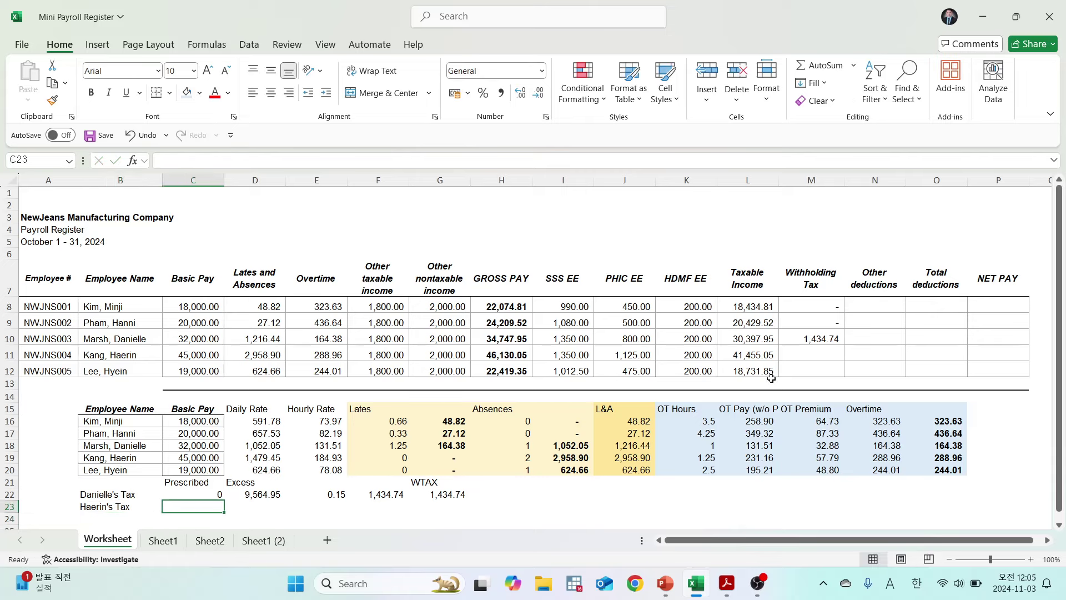
Compare the taxable income in L11 with the monthly bracket 3 compensation range and prescribed tax in the statutory tax table PDF.
{"action": "left_click", "coordinate": [756, 354]}
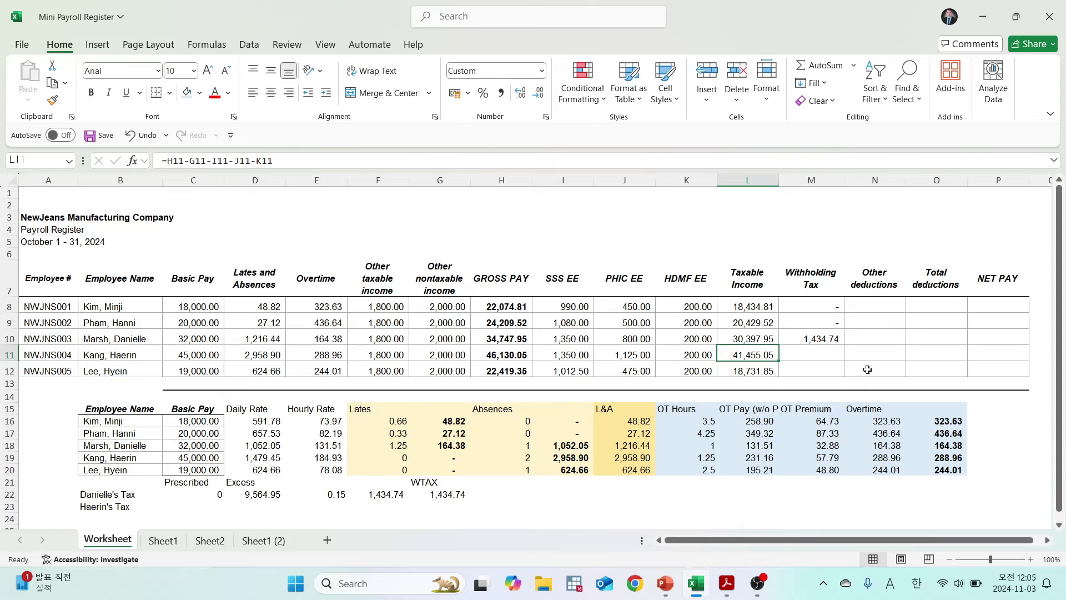
{"action": "key", "text": "alt+Tab"}
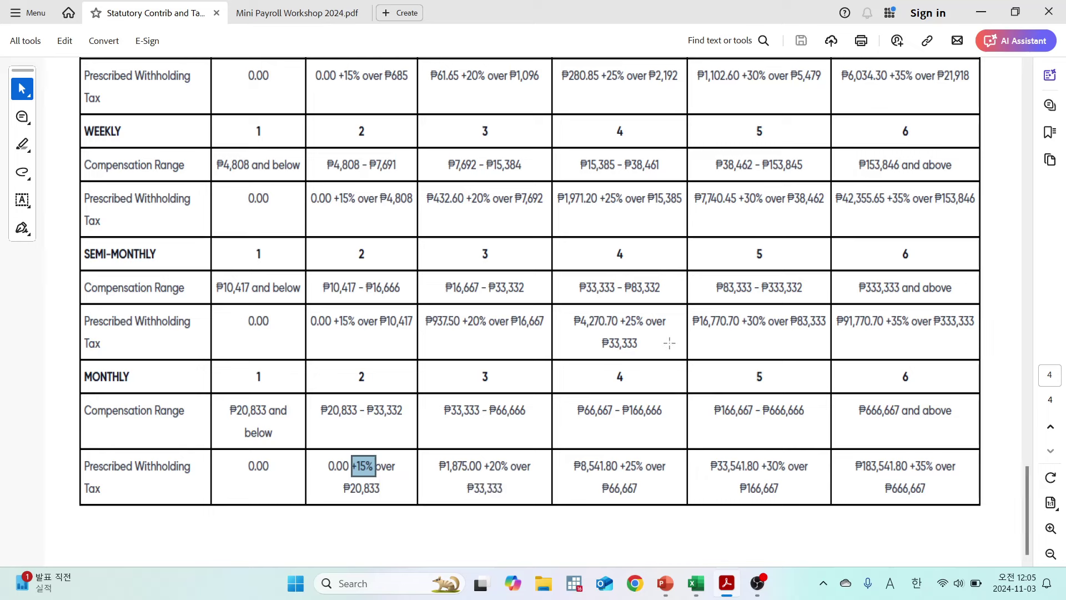
{"action": "left_click", "coordinate": [668, 342]}
{"action": "left_click", "coordinate": [504, 386]}
{"action": "left_click_drag", "start_coordinate": [434, 398], "coordinate": [541, 438]}
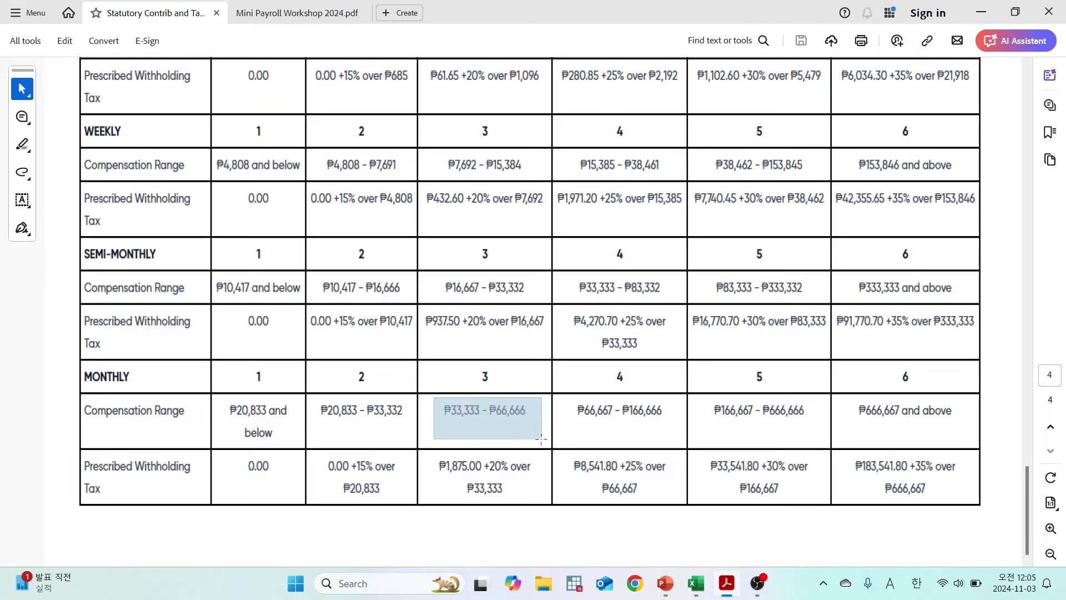
{"action": "left_click", "coordinate": [468, 444]}
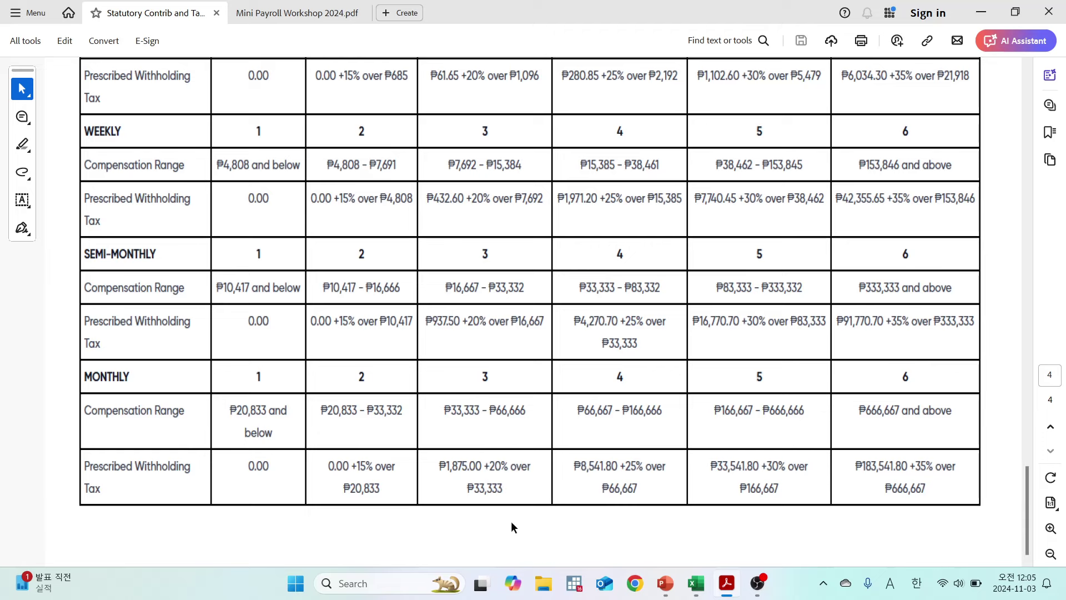
{"action": "key", "text": "alt+Tab"}
{"action": "key", "text": "alt+Tab"}
{"action": "left_click_drag", "start_coordinate": [441, 367], "coordinate": [543, 429]}
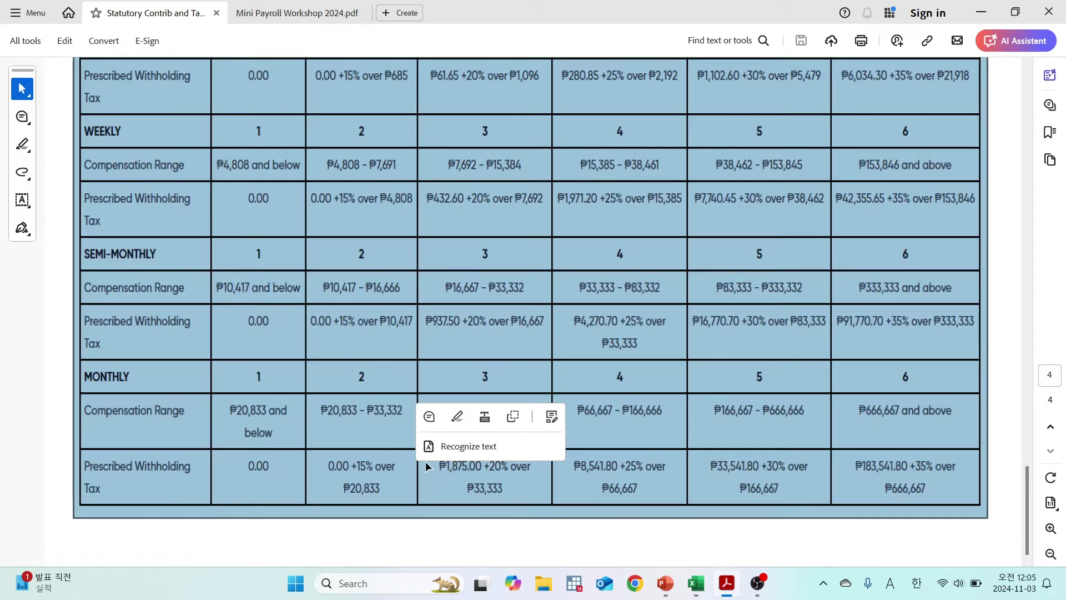
{"action": "left_click", "coordinate": [429, 467]}
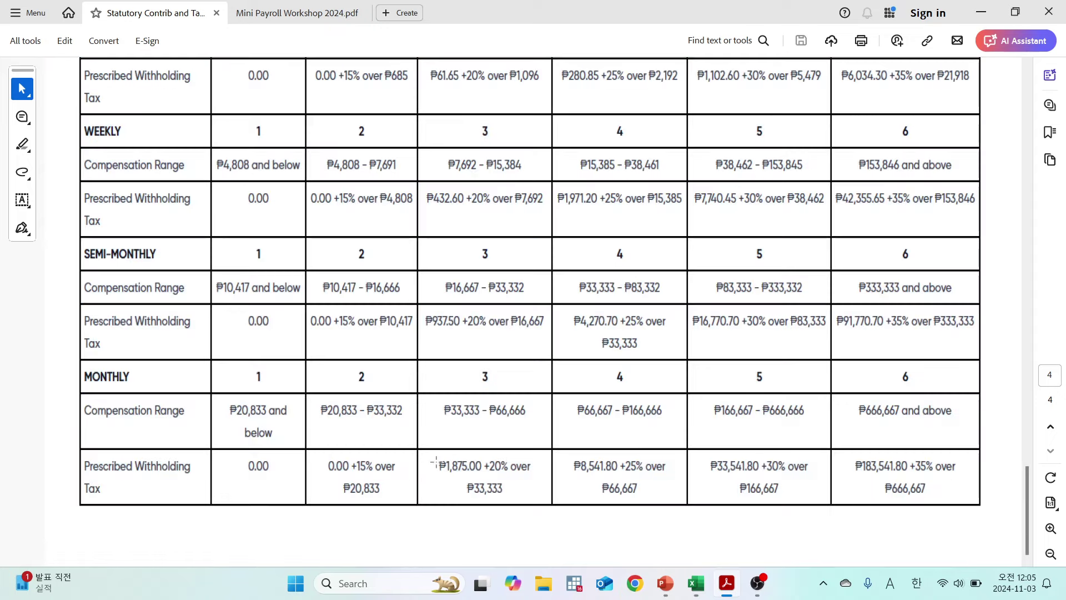
{"action": "left_click_drag", "start_coordinate": [434, 465], "coordinate": [482, 474]}
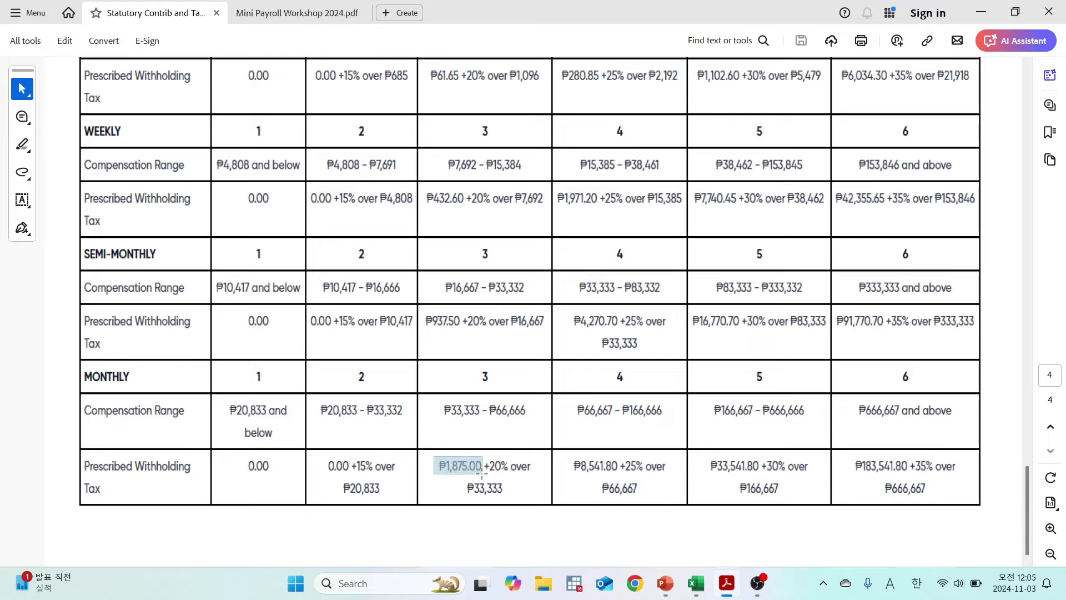
Recheck the monthly bracket 3 range in the PDF and enter 1875 as the prescribed tax in C23 of the payroll workbook.
{"action": "key", "text": "alt+Tab"}
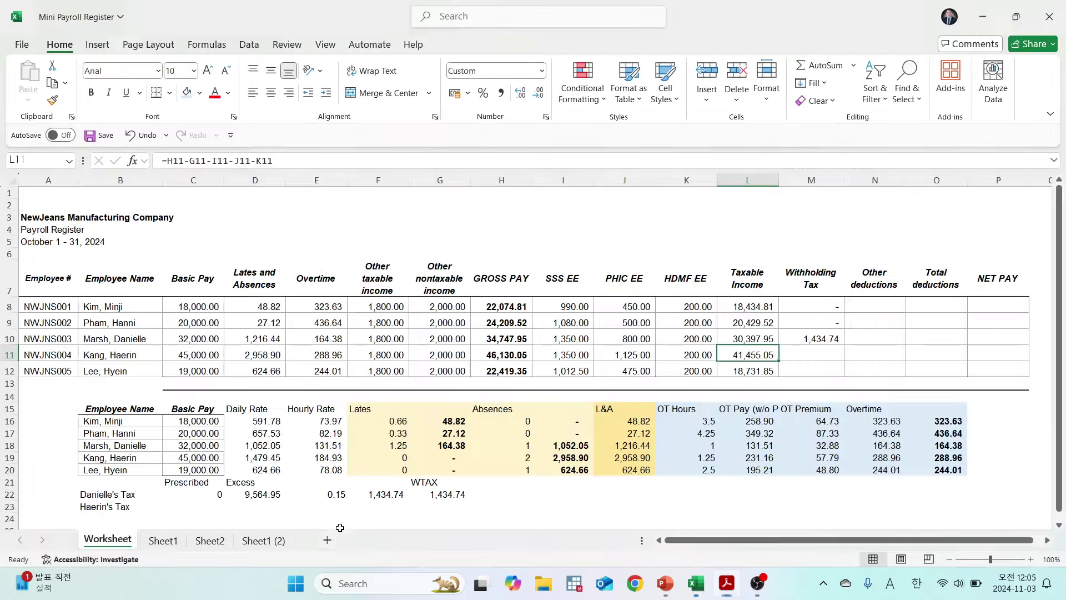
{"action": "left_click", "coordinate": [185, 507]}
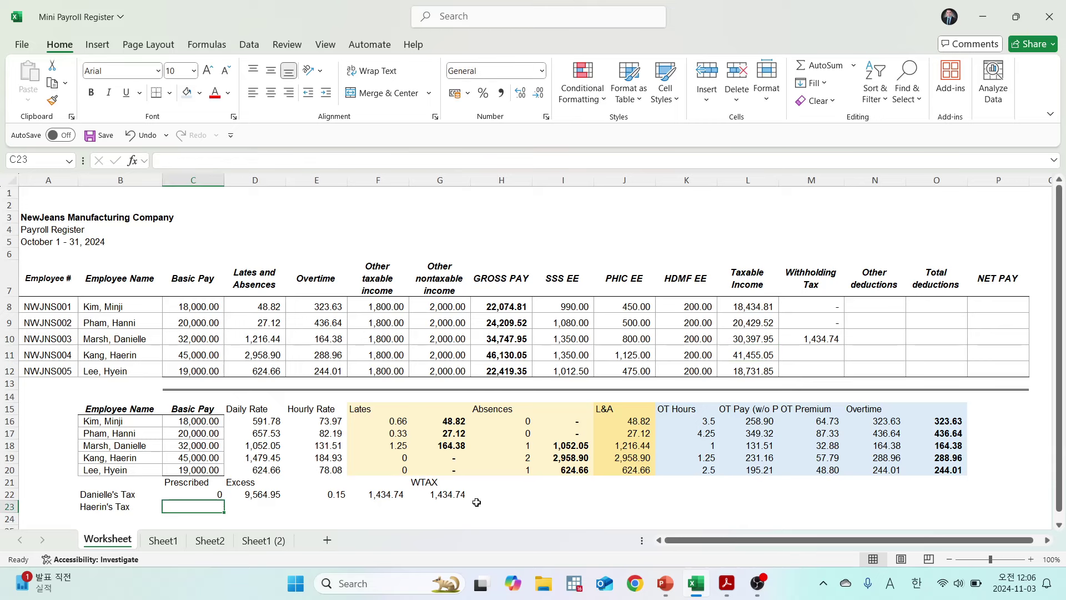
{"action": "key", "text": "alt+Tab"}
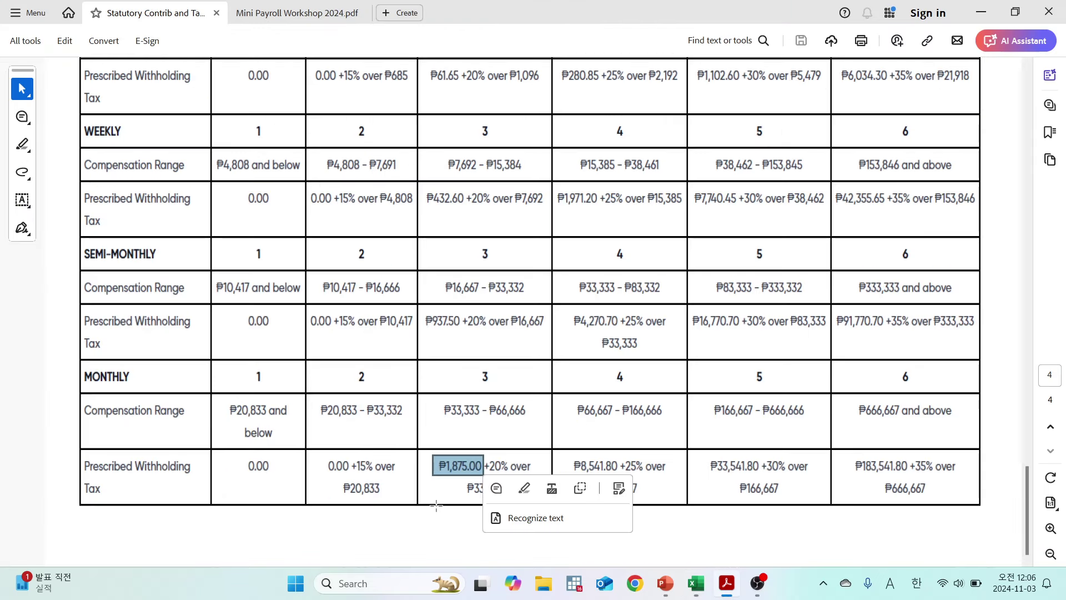
{"action": "key", "text": "ctrl+a"}
{"action": "left_click", "coordinate": [463, 536]}
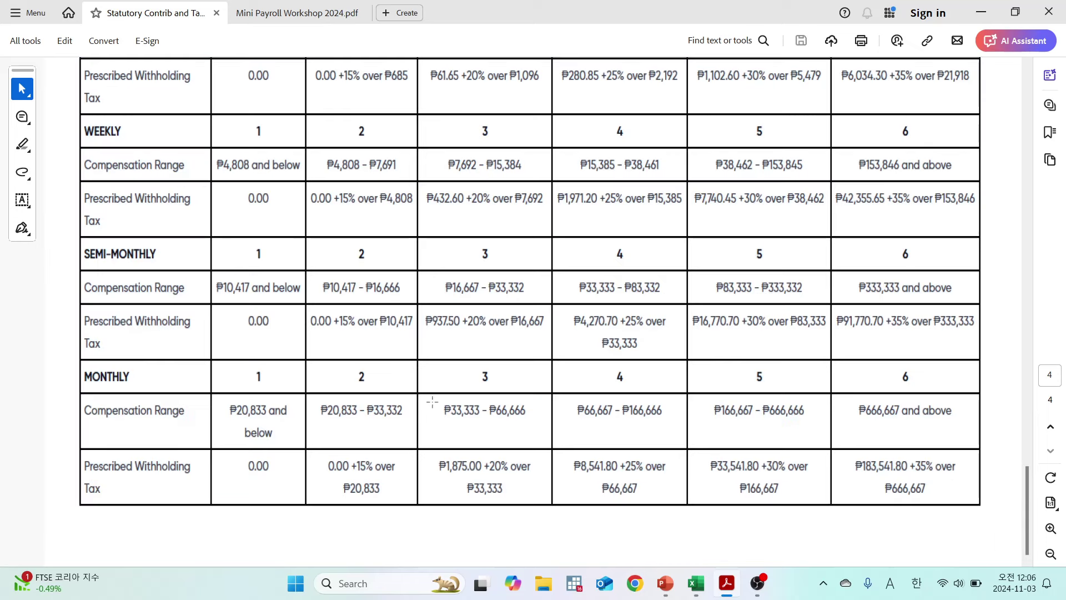
{"action": "left_click_drag", "start_coordinate": [430, 398], "coordinate": [542, 439]}
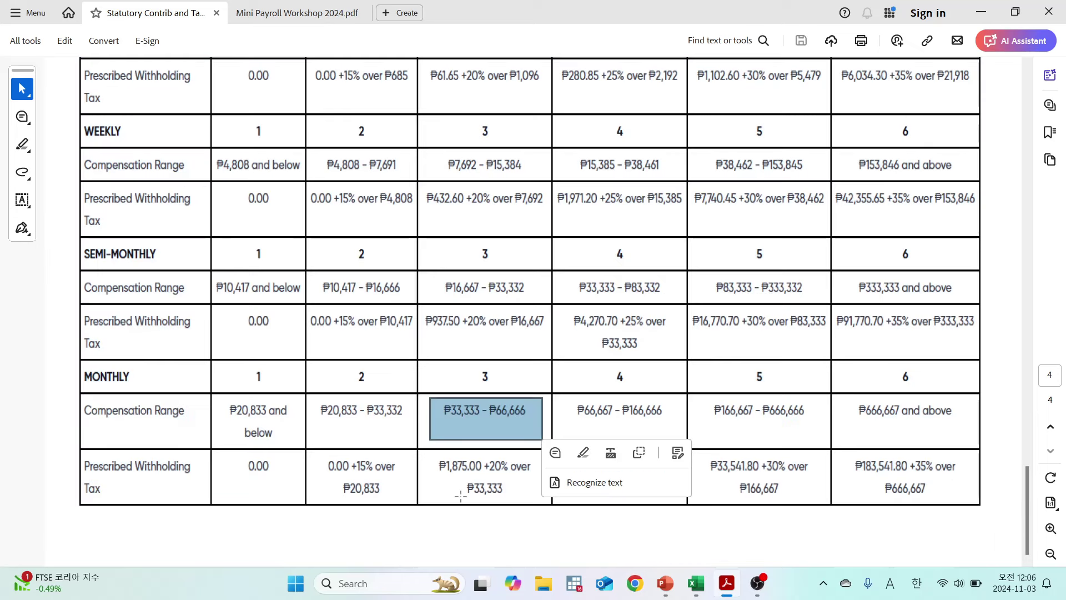
{"action": "key", "text": "ctrl+a"}
{"action": "key", "text": "alt+Tab"}
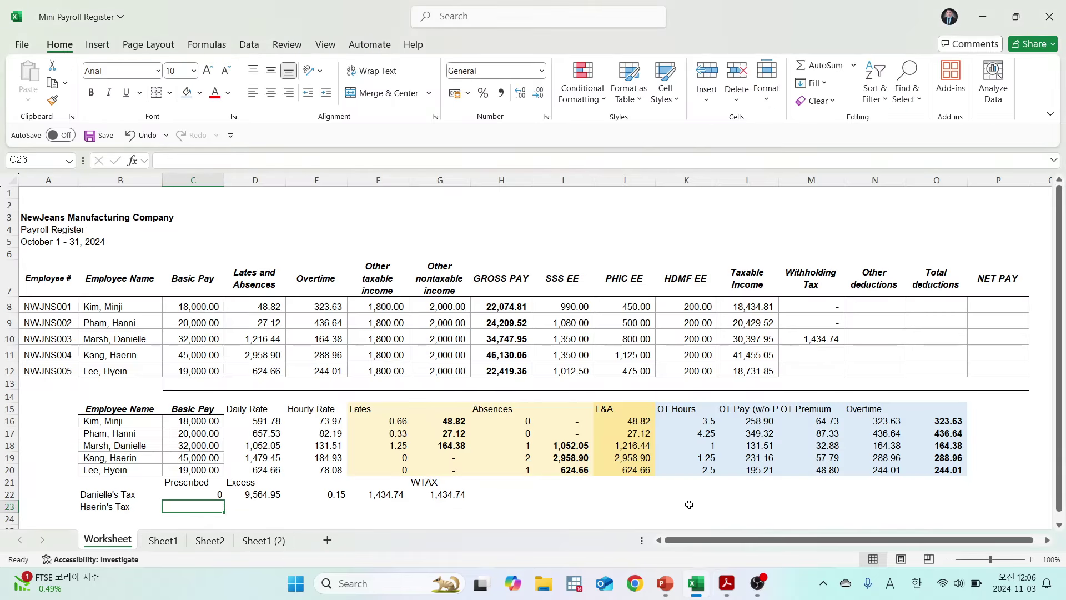
{"action": "type", "text": "1875"}
{"action": "key", "text": "Return"}
Look up the monthly bracket 3 threshold in the PDF and calculate the excess in D23 with =L11-33333.
{"action": "key", "text": "Up"}
{"action": "key", "text": "Right"}
{"action": "type", "text": "="}
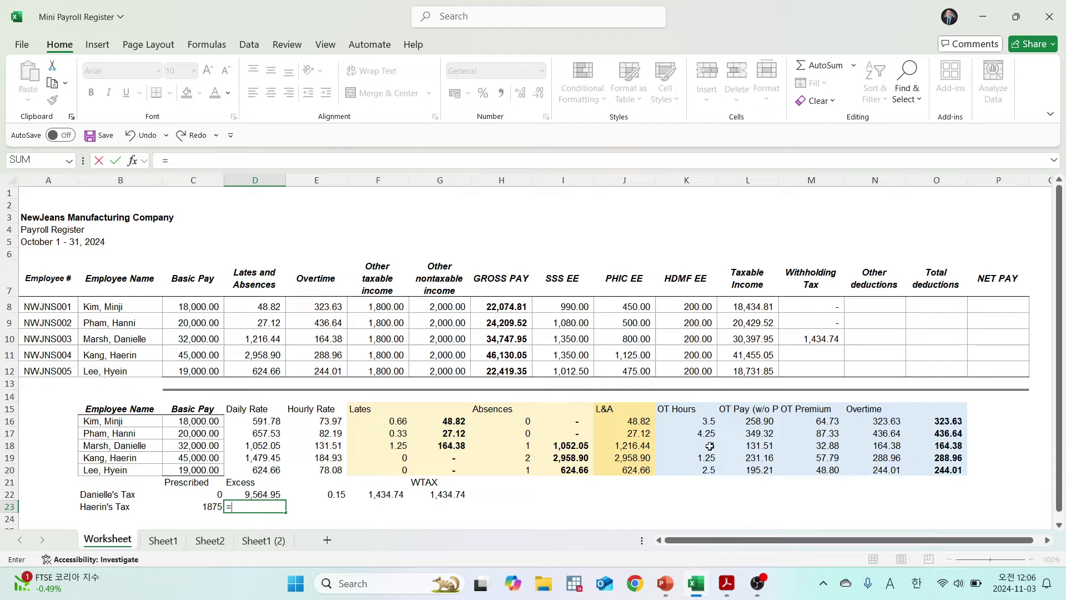
{"action": "left_click", "coordinate": [759, 354]}
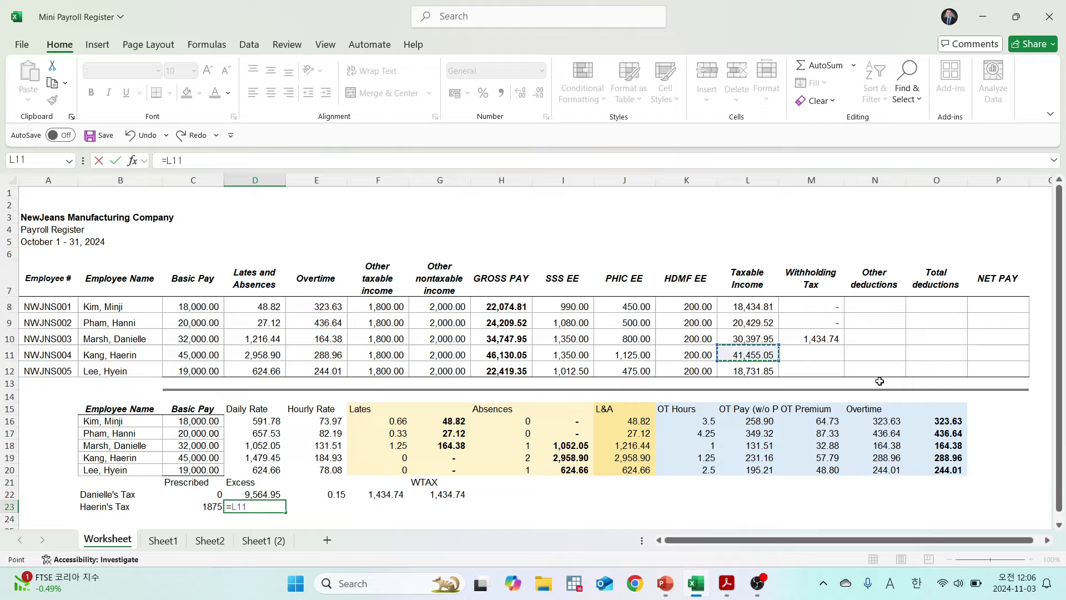
{"action": "type", "text": "-"}
{"action": "key", "text": "alt+Tab"}
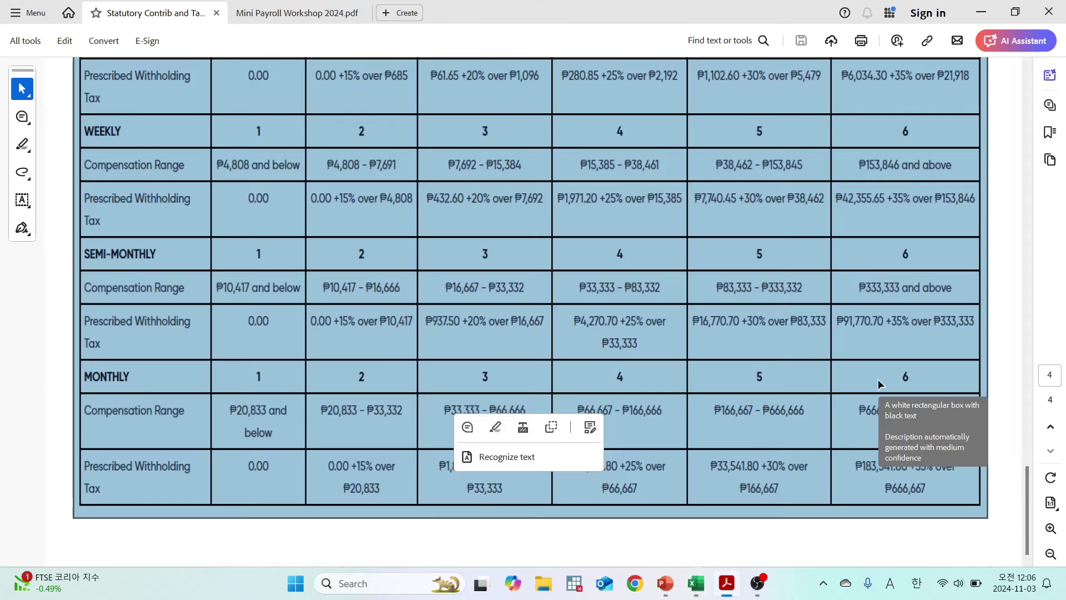
{"action": "left_click", "coordinate": [500, 503]}
{"action": "left_click_drag", "start_coordinate": [456, 479], "coordinate": [511, 494]}
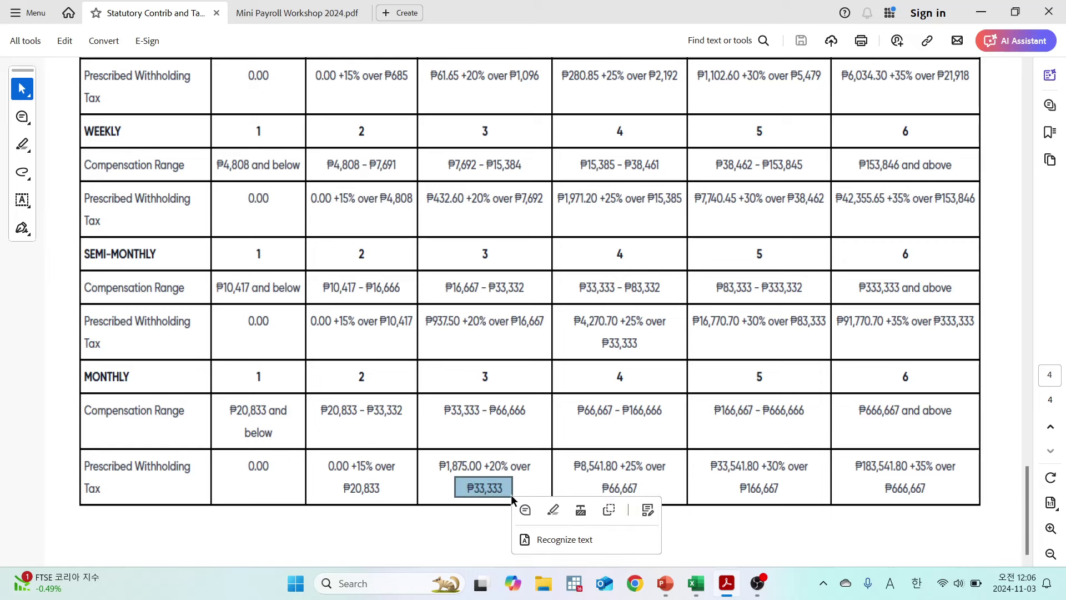
{"action": "key", "text": "alt+Tab"}
{"action": "left_click", "coordinate": [266, 508]}
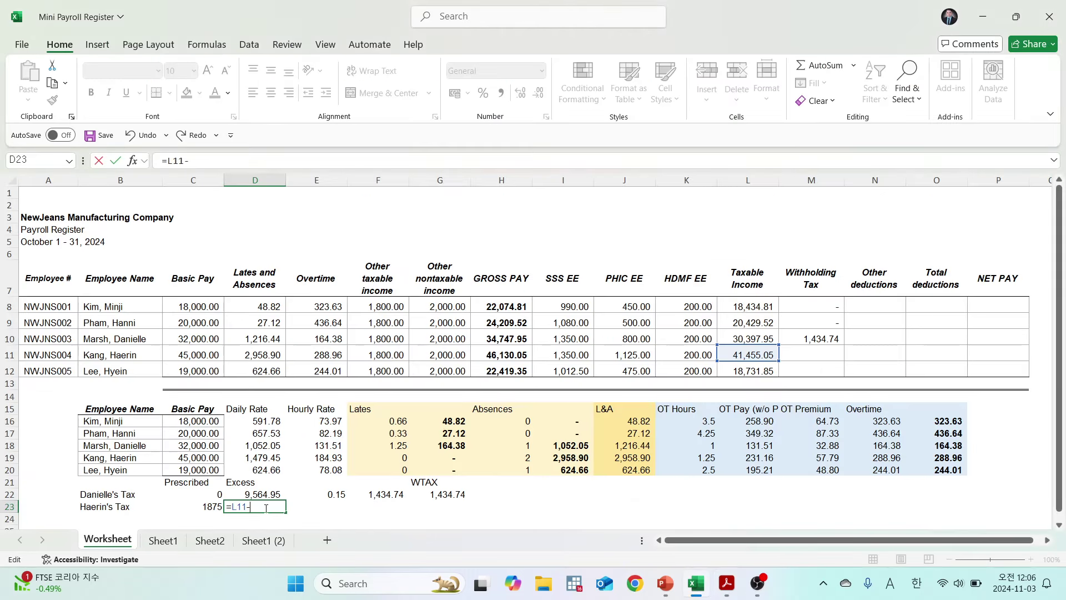
{"action": "type", "text": "33333"}
{"action": "key", "text": "Return"}
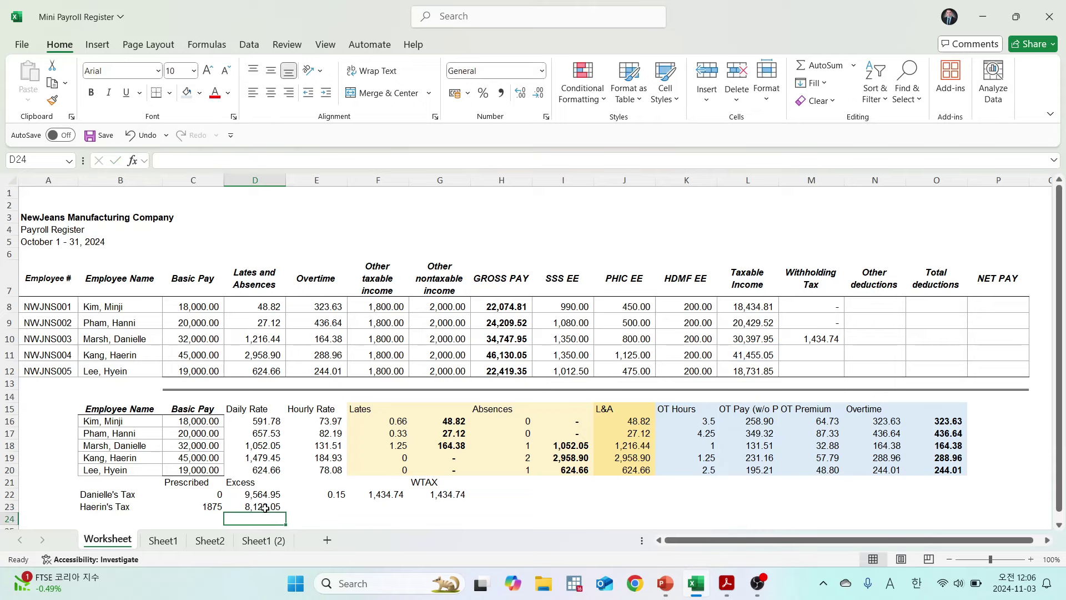
Look up the monthly bracket 3 tax rate in the PDF and enter it as 0.2 in E23.
{"action": "left_click", "coordinate": [327, 503]}
{"action": "key", "text": "alt+Tab"}
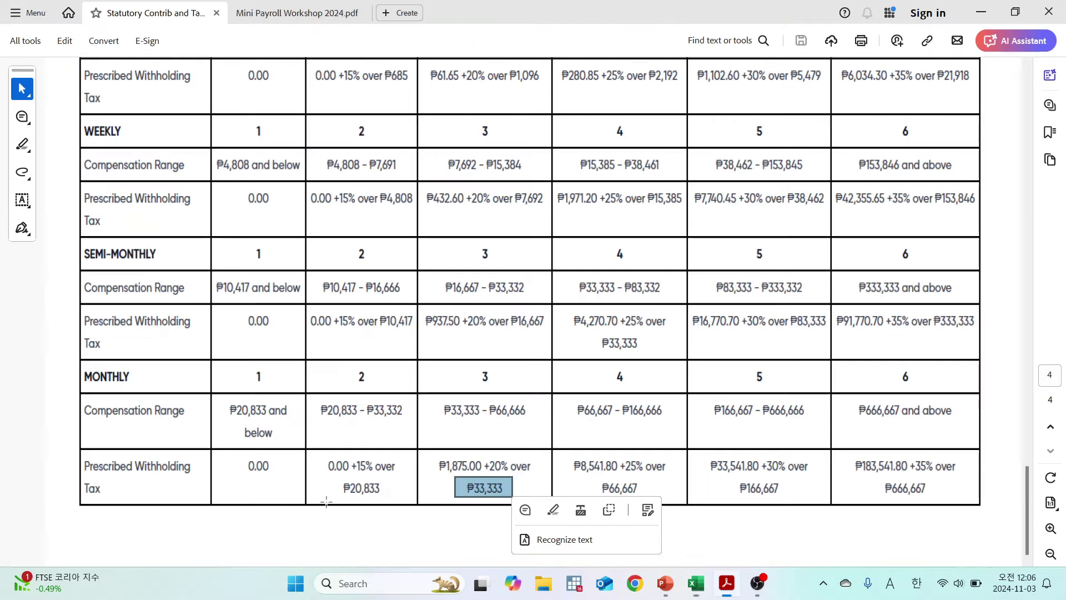
{"action": "key", "text": "ctrl+a"}
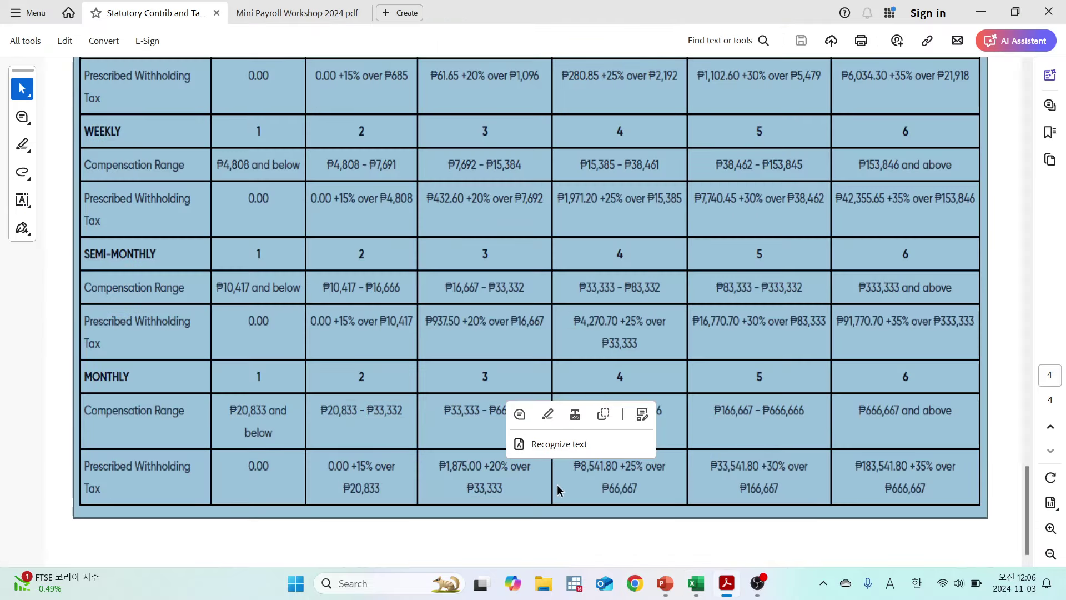
{"action": "key", "text": "alt+Tab"}
{"action": "type", "text": "0.2"}
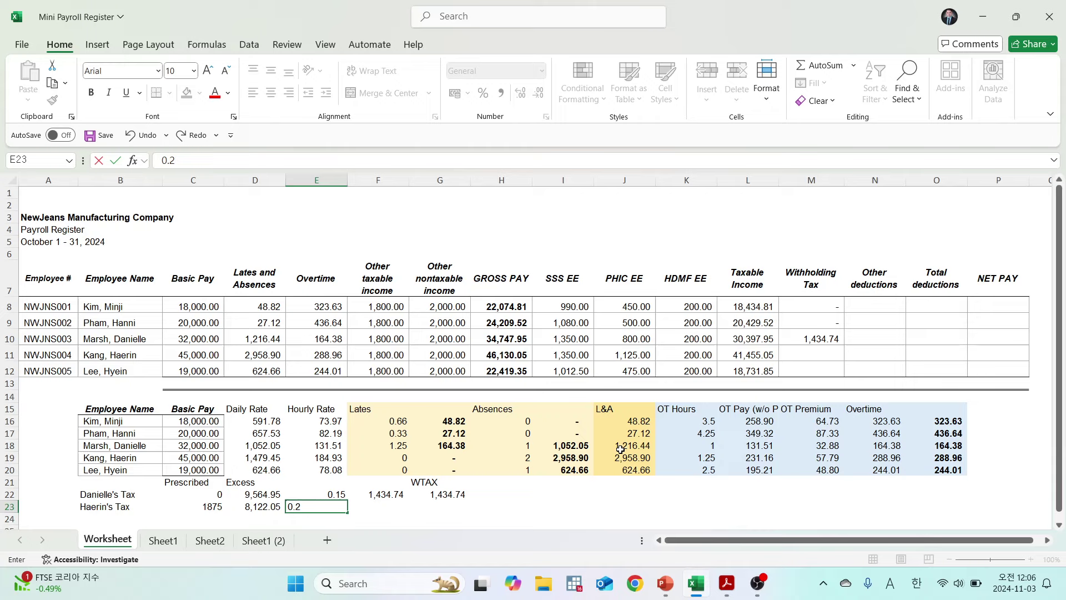
{"action": "key", "text": "Return"}
Confirm the 0.2 rate in E23 and compute the tax on the excess in F23 with =D23*E23.
{"action": "key", "text": "Up"}
{"action": "key", "text": "Right"}
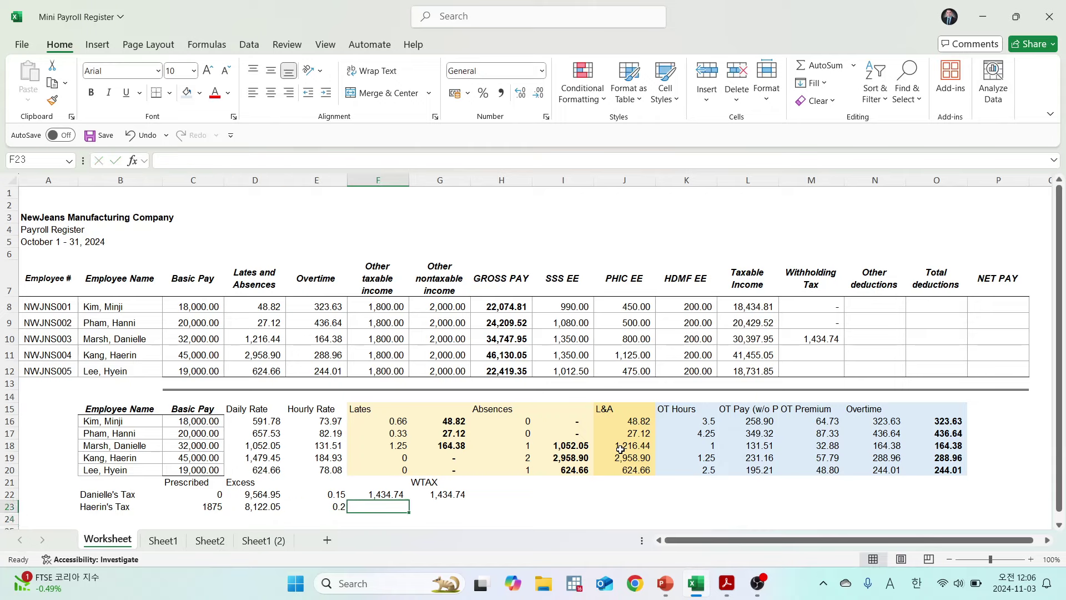
{"action": "type", "text": "="}
{"action": "key", "text": "Left"}
{"action": "key", "text": "Left"}
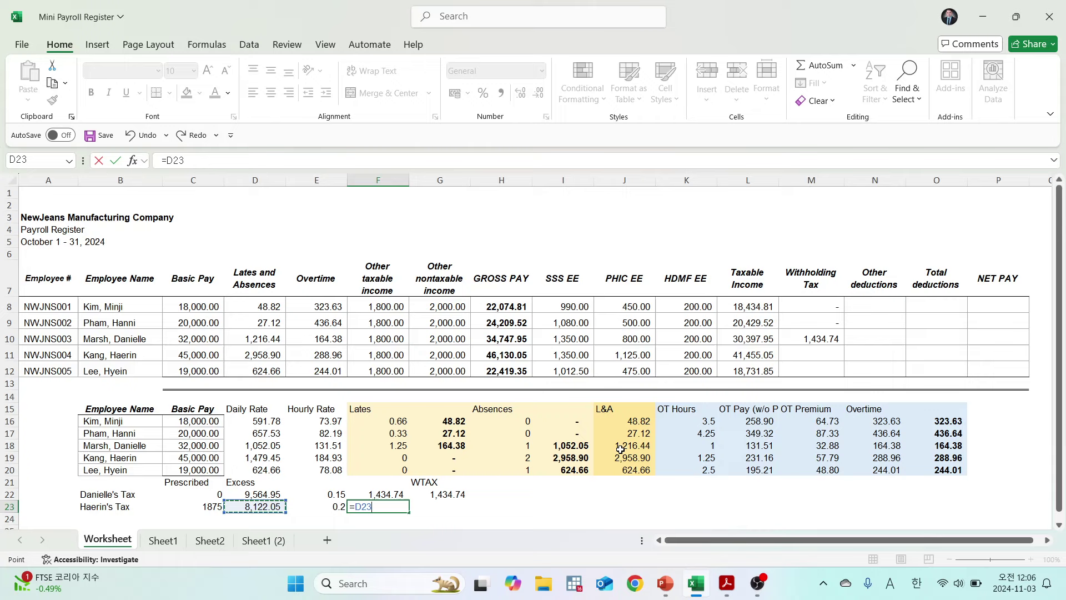
{"action": "type", "text": "*"}
{"action": "key", "text": "Left"}
{"action": "key", "text": "ctrl+Return"}
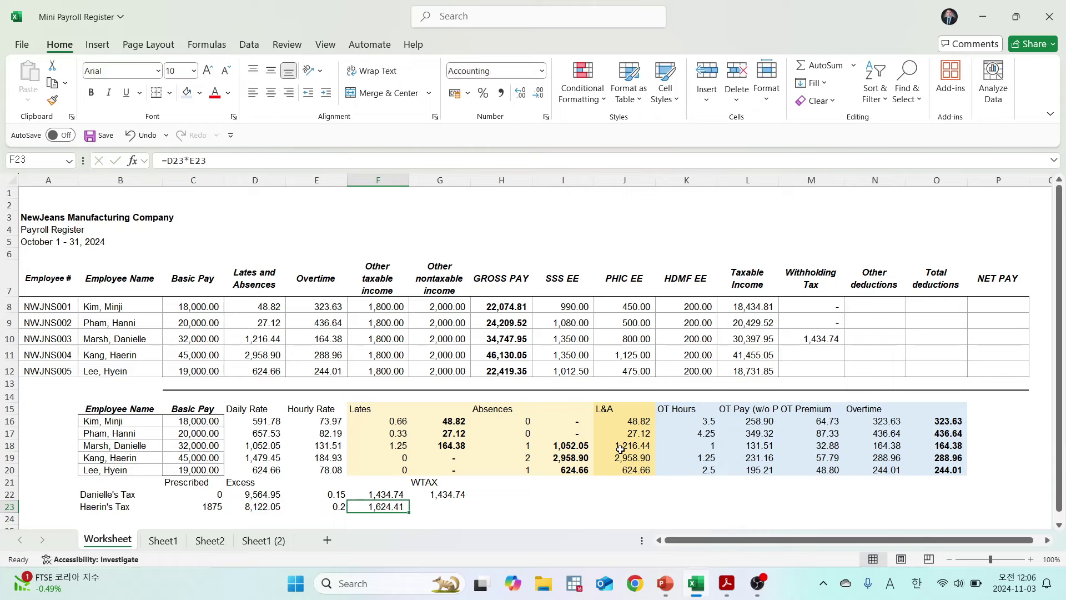
Calculate the total withholding tax in G23 with =C23+F23, adding the prescribed tax to the tax on the excess.
{"action": "key", "text": "Right"}
{"action": "type", "text": "="}
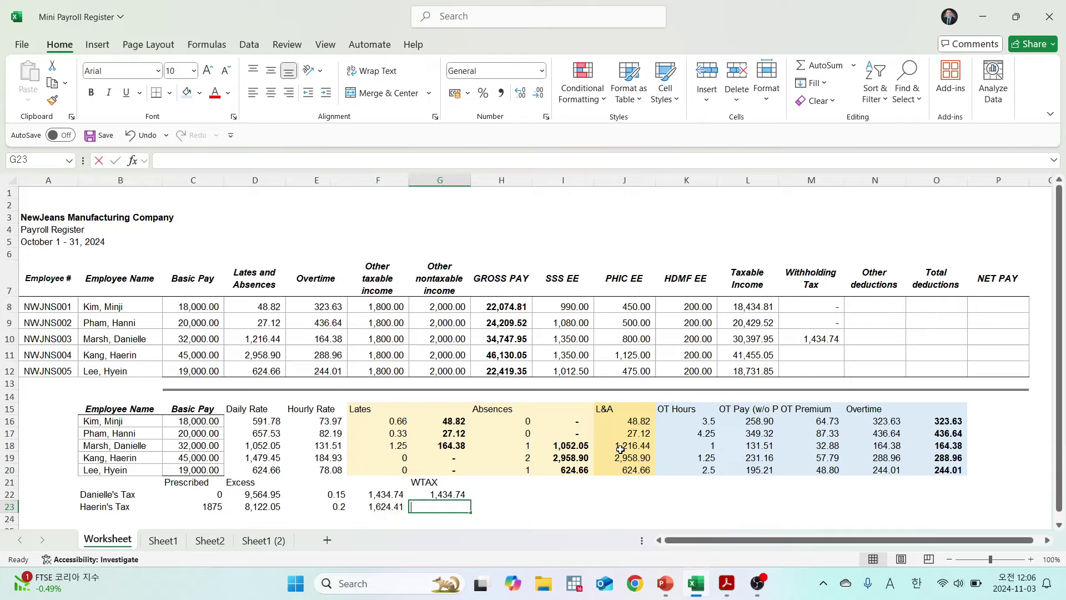
{"action": "key", "text": "Left"}
{"action": "key", "text": "Left"}
{"action": "key", "text": "Left"}
{"action": "key", "text": "Left"}
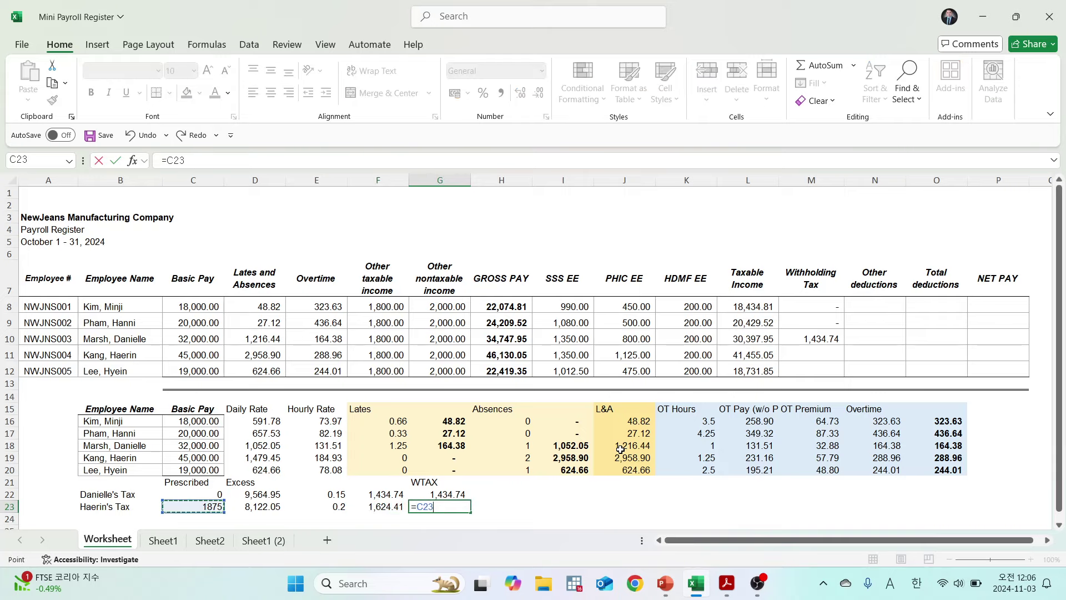
{"action": "type", "text": "+"}
{"action": "key", "text": "Left"}
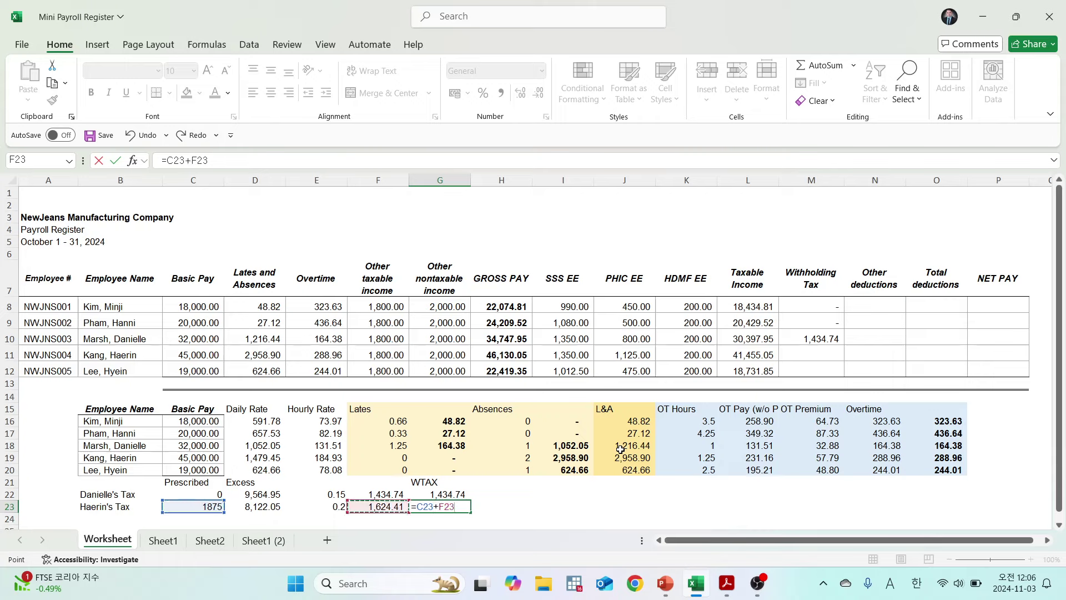
{"action": "key", "text": "ctrl+Return"}
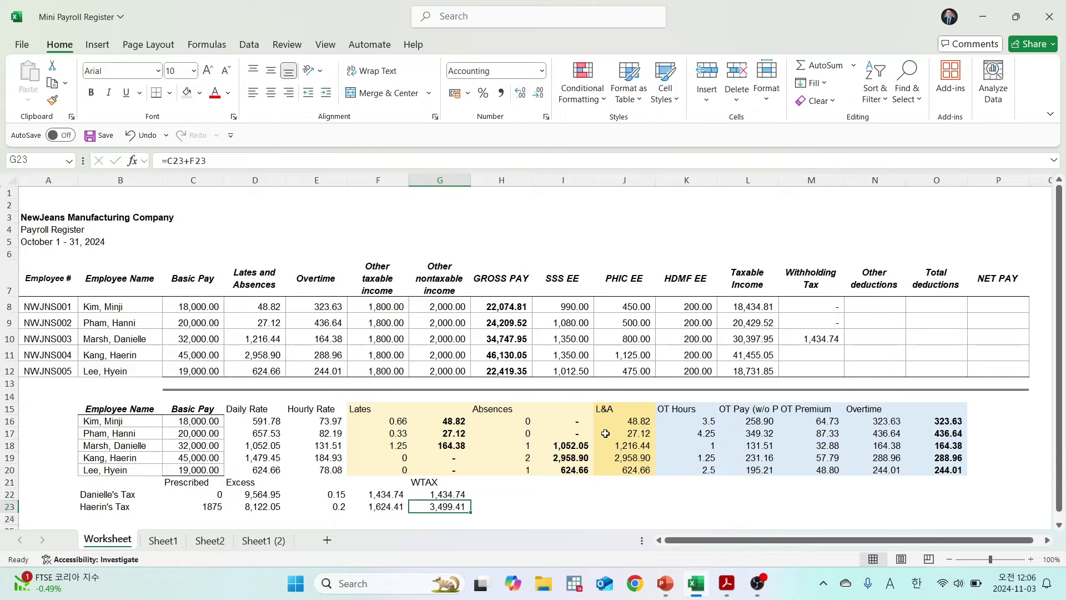
Copy the withholding tax from G23 and paste it as a value into M11 of the register.
{"action": "key", "text": "ctrl+c"}
{"action": "left_click", "coordinate": [811, 354]}
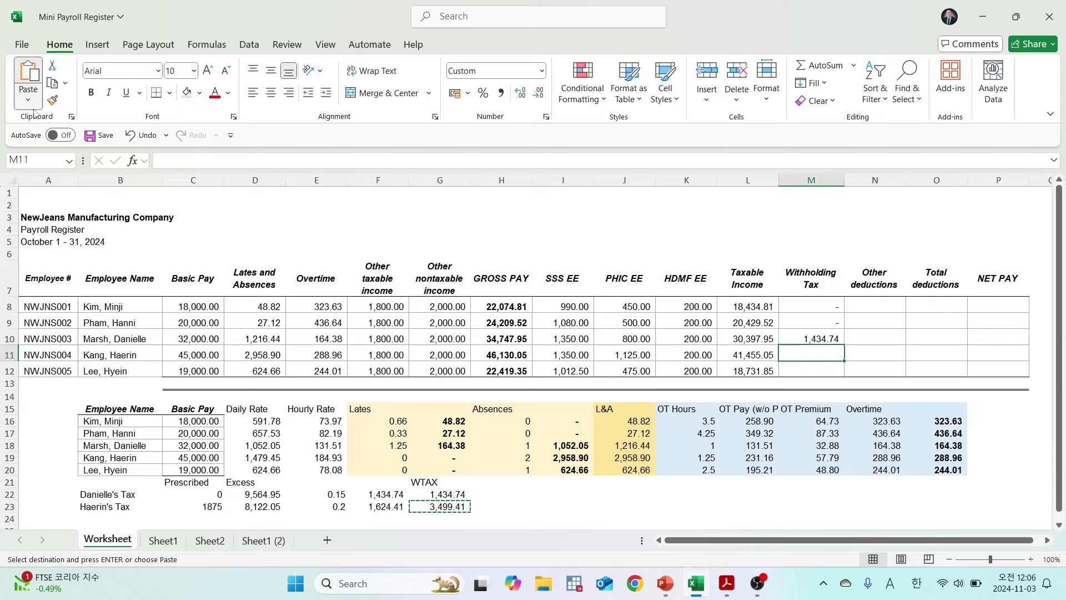
{"action": "left_click", "coordinate": [28, 100]}
{"action": "left_click", "coordinate": [28, 206]}
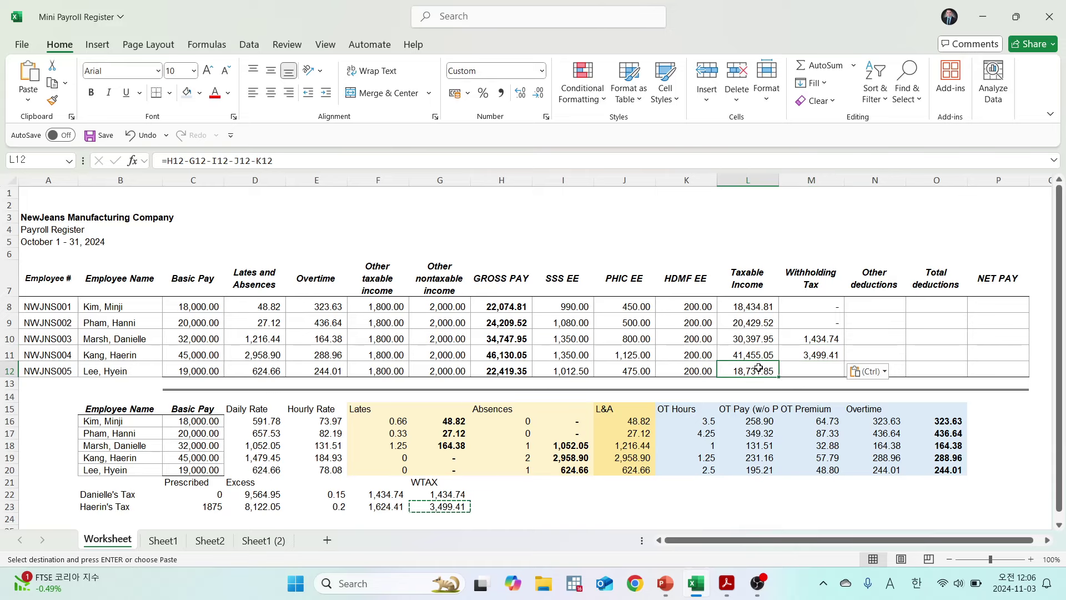
Check the taxable income in L12 against the PDF's monthly bracket 1 range and enter 0 as withholding tax in M12.
{"action": "key", "text": "alt+Tab"}
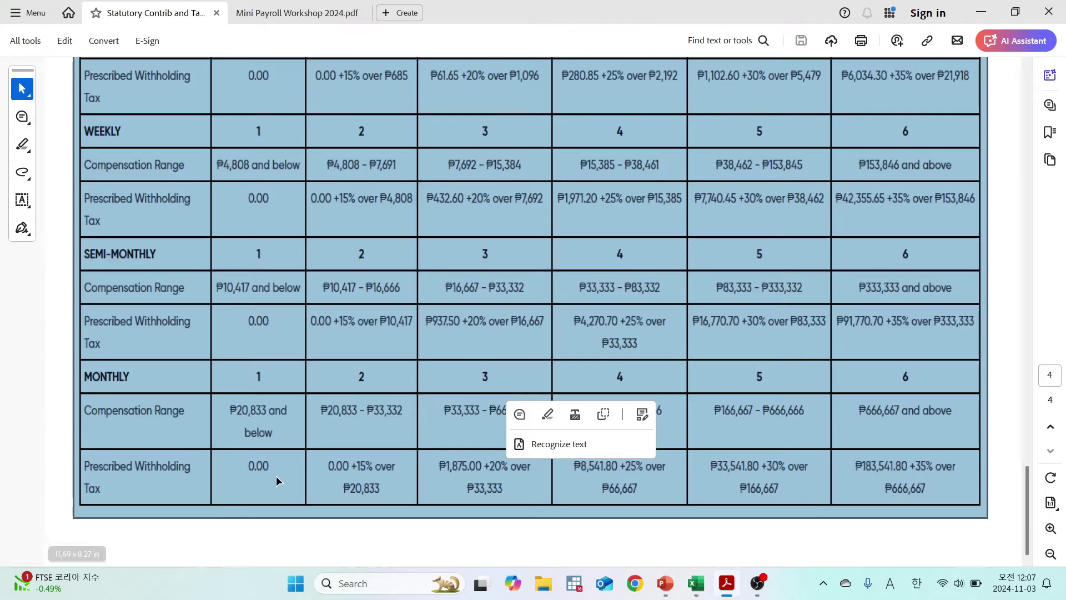
{"action": "left_click", "coordinate": [276, 478]}
{"action": "left_click_drag", "start_coordinate": [227, 404], "coordinate": [293, 440]}
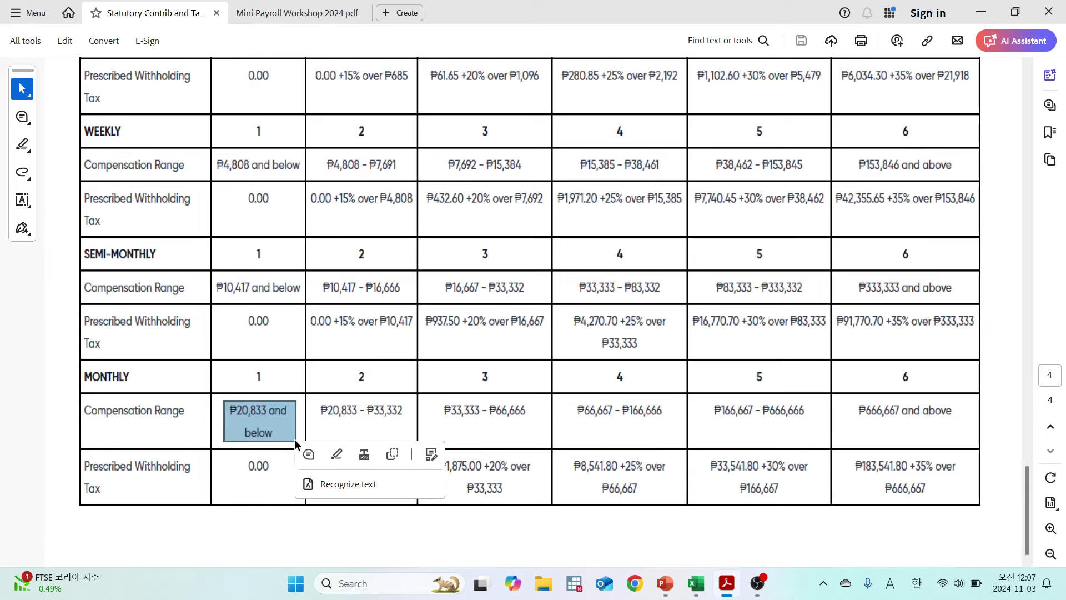
{"action": "left_click", "coordinate": [720, 445]}
{"action": "key", "text": "alt+Tab"}
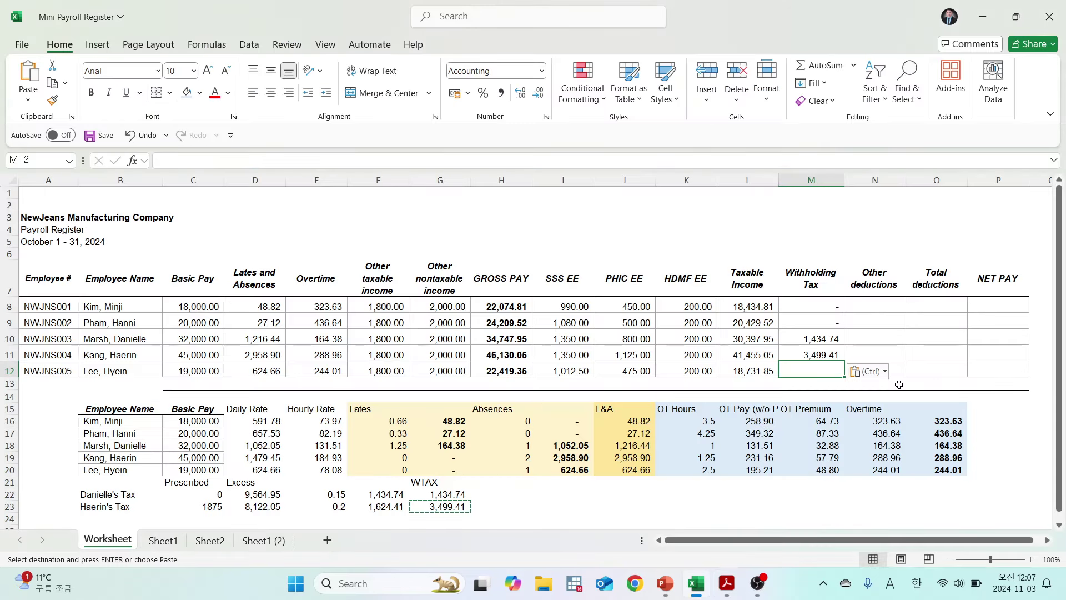
{"action": "key", "text": "Up"}
Review the withholding tax entries for all five employees in M8:M12.
{"action": "key", "text": "Up"}
{"action": "key", "text": "Up"}
{"action": "key", "text": "Up"}
{"action": "key", "text": "Up"}
{"action": "key", "text": "Up"}
{"action": "key", "text": "Up"}
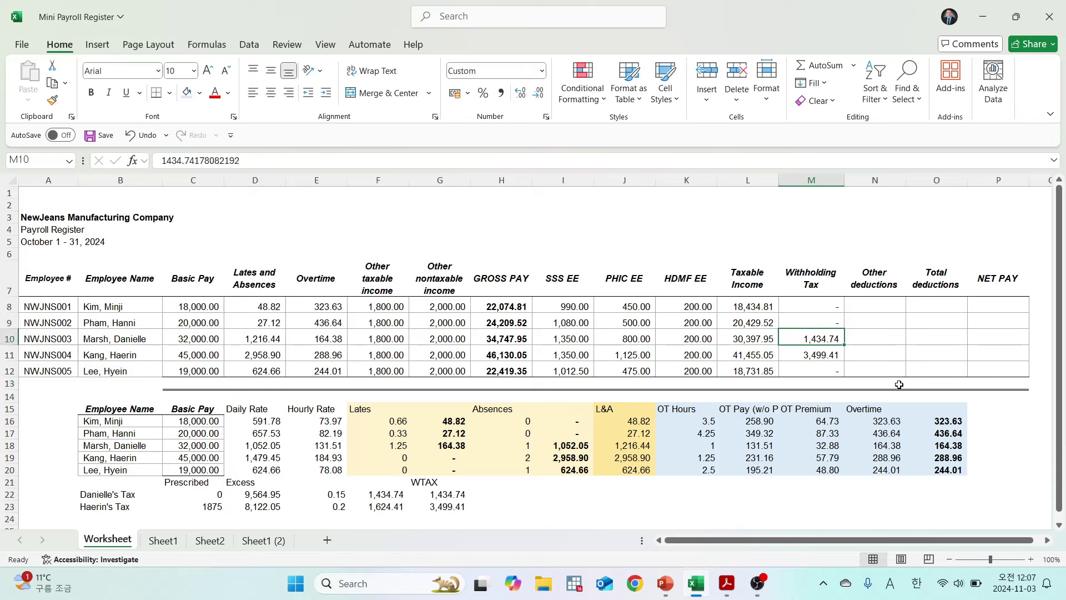
{"action": "key", "text": "Down"}
{"action": "key", "text": "Down"}
{"action": "key", "text": "Down"}
{"action": "key", "text": "Down"}
{"action": "key", "text": "Down"}
{"action": "key", "text": "Down"}
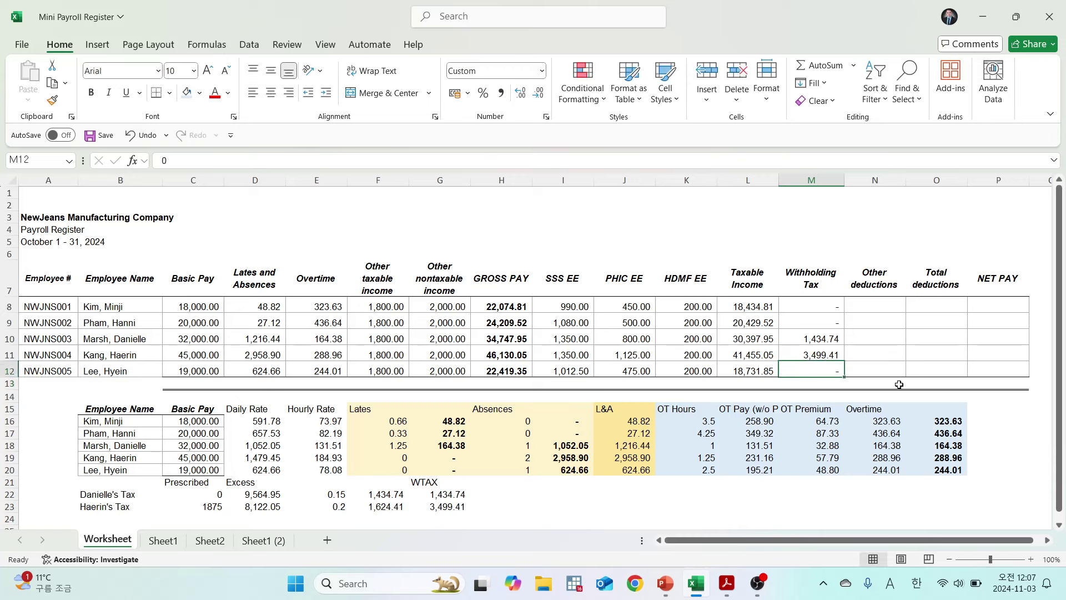
{"action": "key", "text": "Up"}
{"action": "key", "text": "Up"}
{"action": "key", "text": "Up"}
{"action": "key", "text": "Up"}
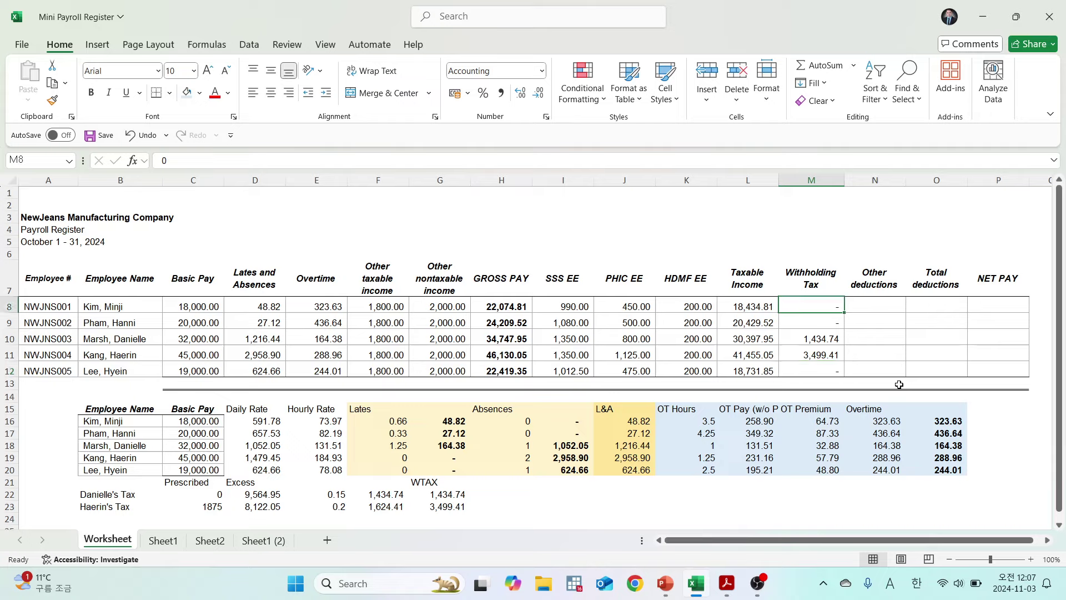
{"action": "key", "text": "Down"}
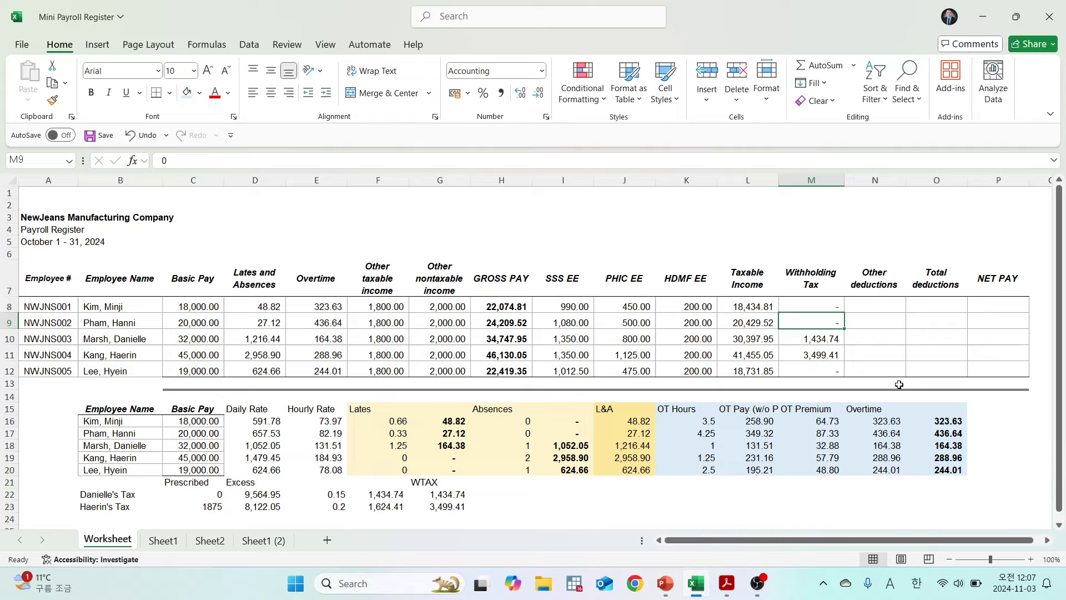
{"action": "key", "text": "Up"}
{"action": "key", "text": "Down"}
{"action": "key", "text": "Down"}
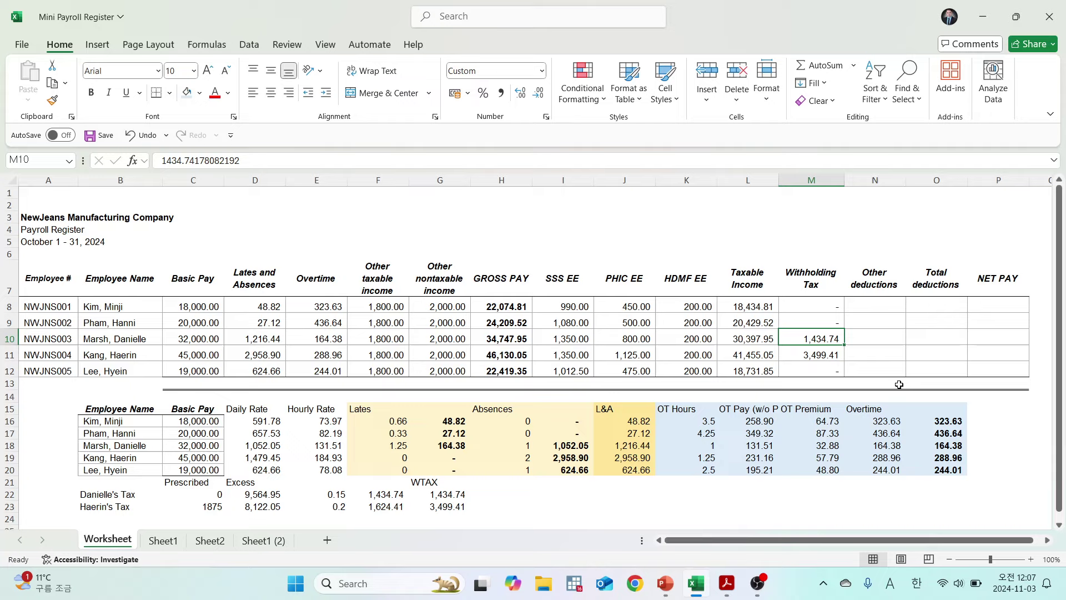
Select N8 for other deductions and find the Other deductions table in the Mini Payroll Workshop 2024 PDF.
{"action": "key", "text": "Right"}
{"action": "key", "text": "Up"}
{"action": "key", "text": "Up"}
{"action": "key", "text": "alt+Tab"}
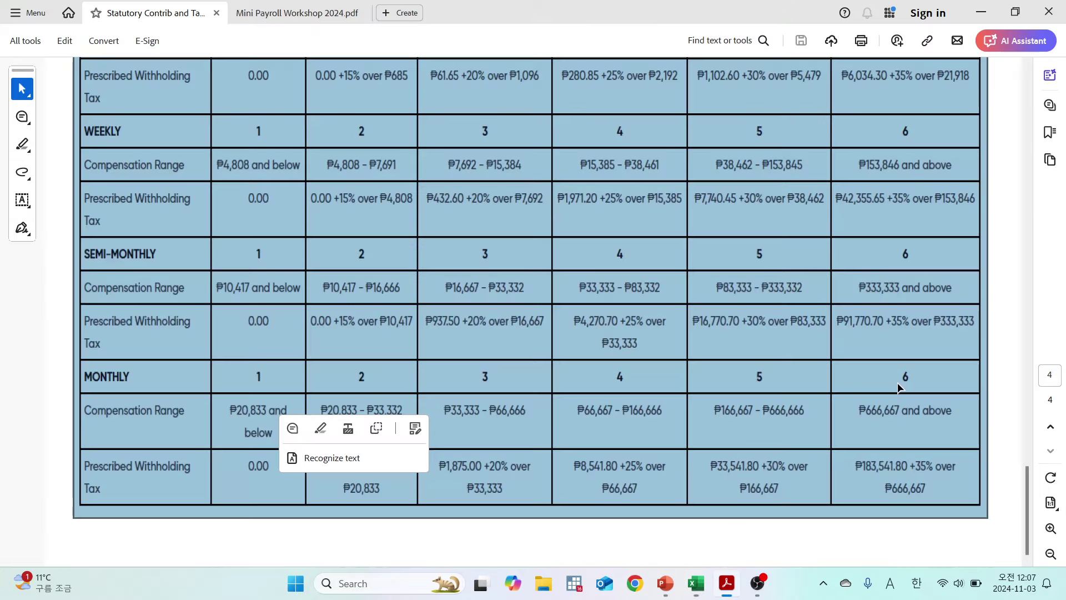
{"action": "left_click", "coordinate": [314, 14]}
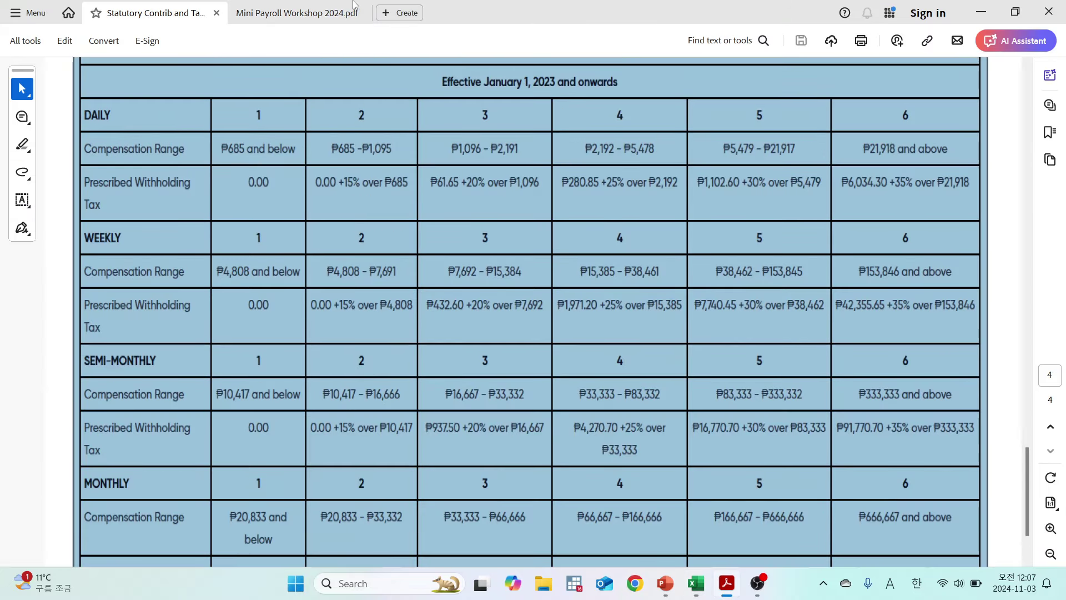
{"action": "scroll", "coordinate": [824, 355], "scroll_direction": "up", "scroll_amount": 1}
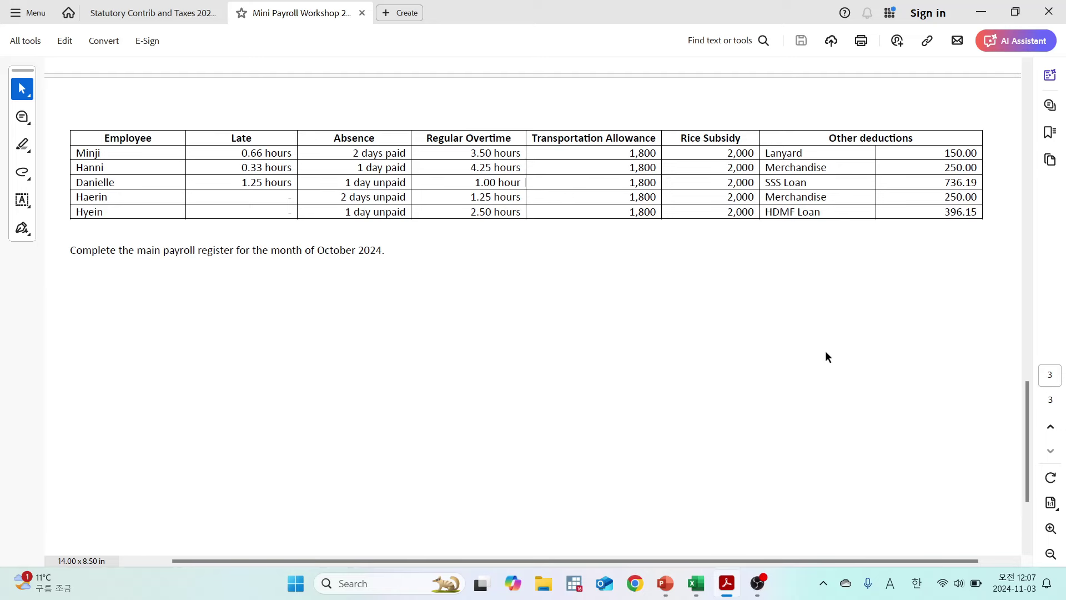
{"action": "key", "text": "alt+Tab"}
{"action": "key", "text": "alt+Tab"}
Look up the Lanyard deduction in the PDF's first employee row and enter 150 in N8 of the payroll workbook.
{"action": "triple_click", "coordinate": [917, 153]}
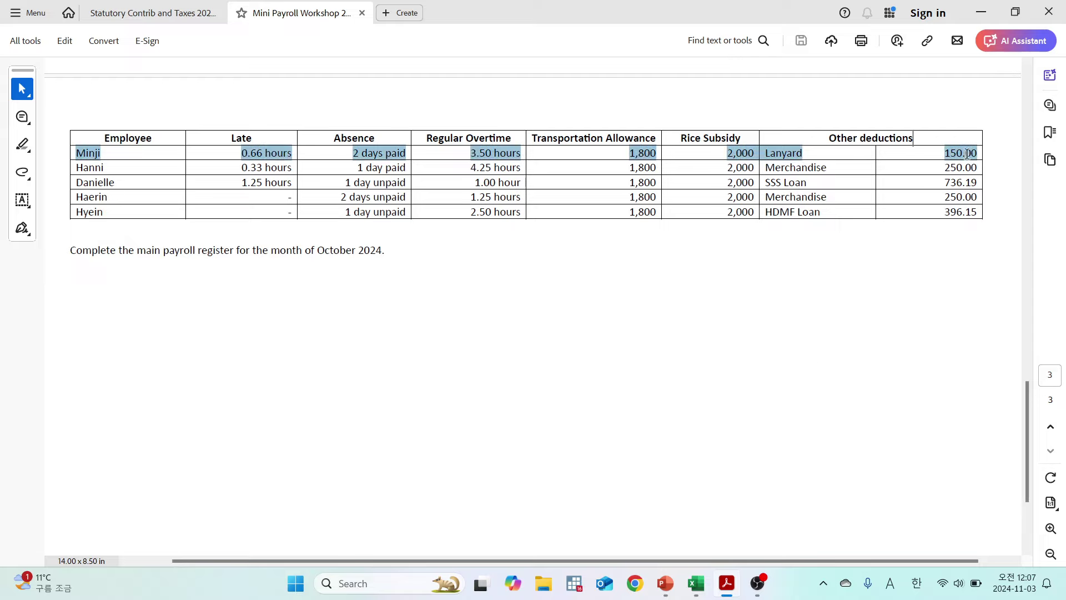
{"action": "left_click", "coordinate": [878, 138]}
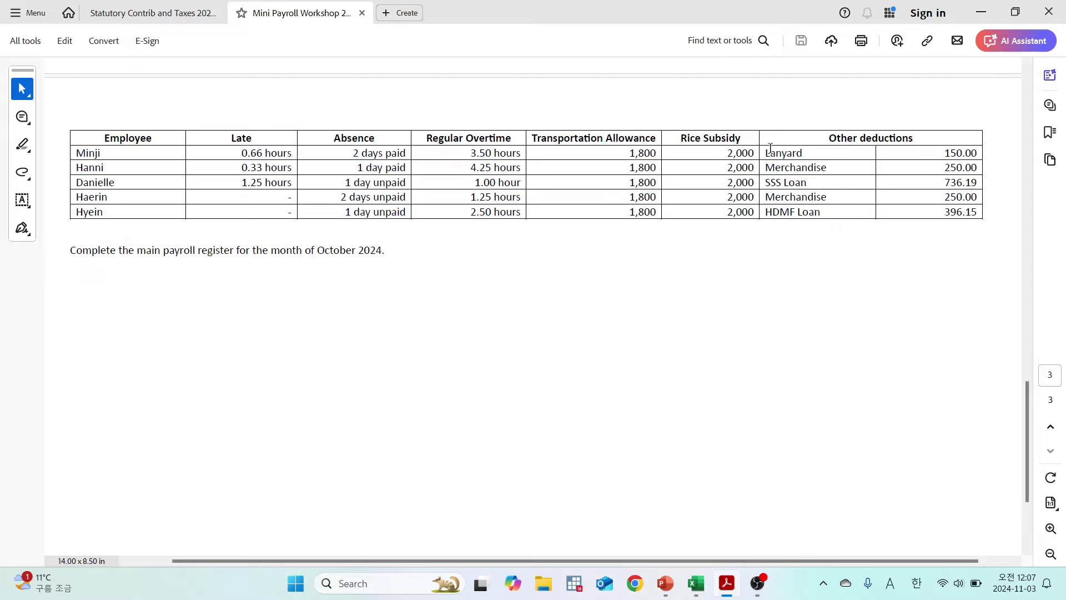
{"action": "left_click_drag", "start_coordinate": [945, 167], "coordinate": [972, 152]}
{"action": "left_click", "coordinate": [901, 155]}
{"action": "left_click", "coordinate": [925, 151]}
{"action": "left_click", "coordinate": [977, 152]}
{"action": "key", "text": "alt+Tab"}
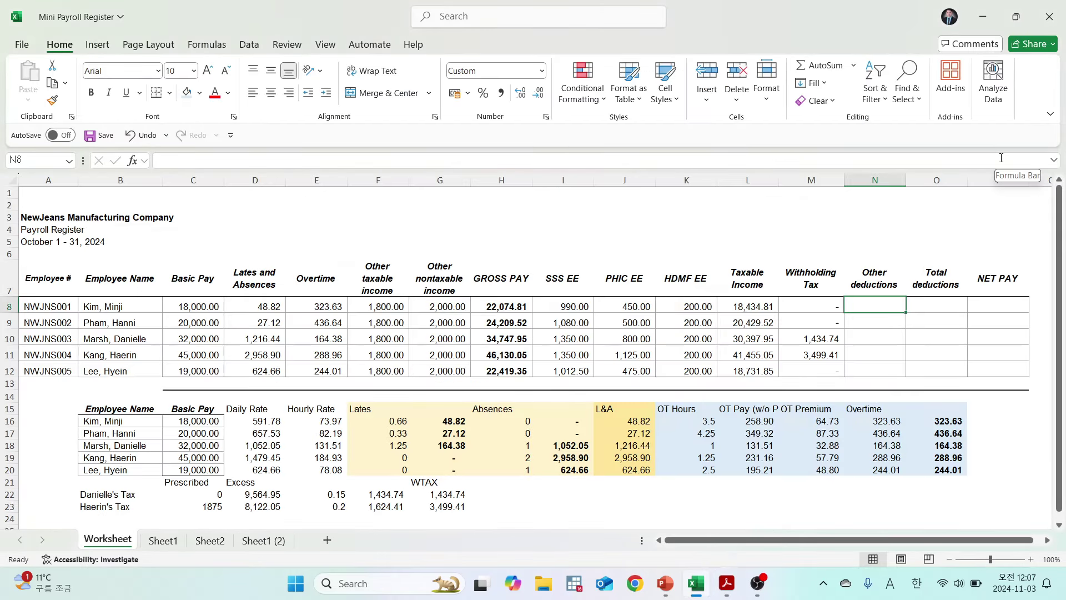
{"action": "type", "text": "150"}
{"action": "key", "text": "Return"}
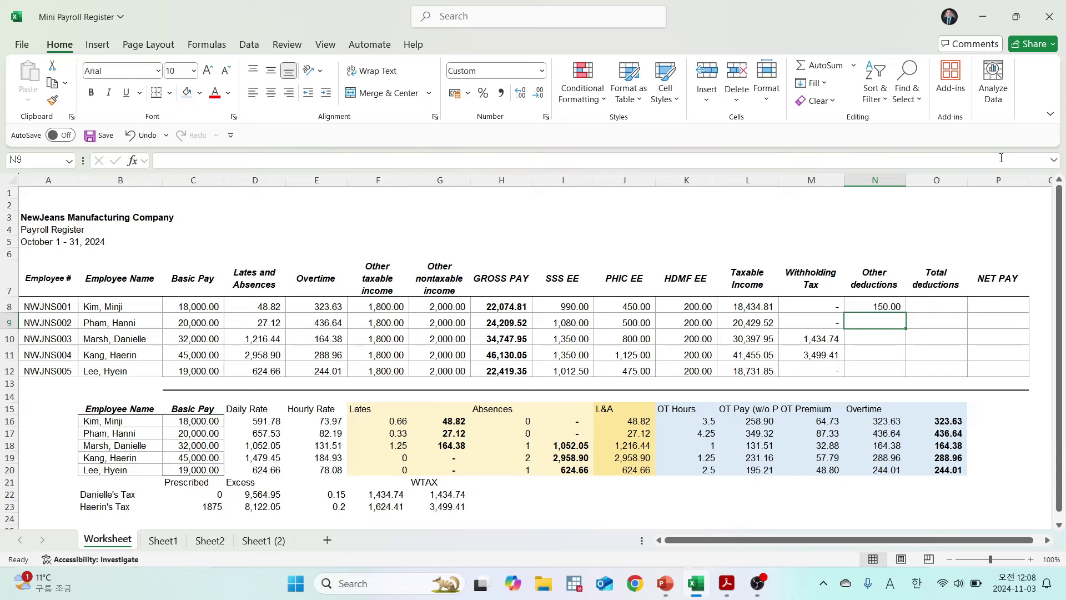
Look up the second employee's Merchandise deduction in the PDF and enter 250 in N9 of the payroll workbook.
{"action": "key", "text": "alt+Tab"}
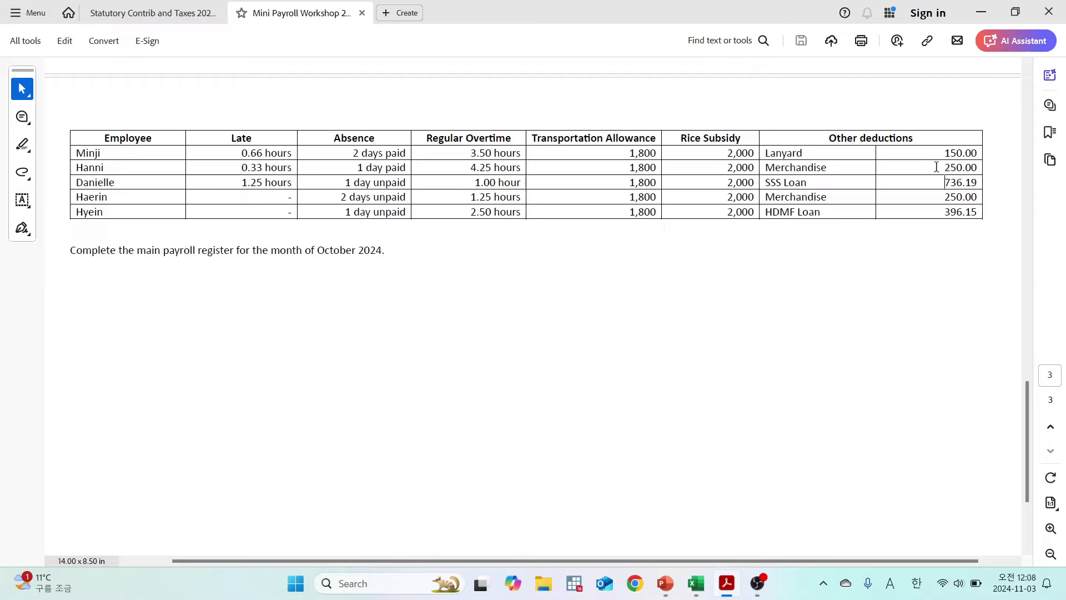
{"action": "mouse_move", "coordinate": [977, 167]}
{"action": "left_mouse_down"}
{"action": "mouse_move", "coordinate": [762, 168]}
{"action": "mouse_move", "coordinate": [978, 166]}
{"action": "left_mouse_up"}
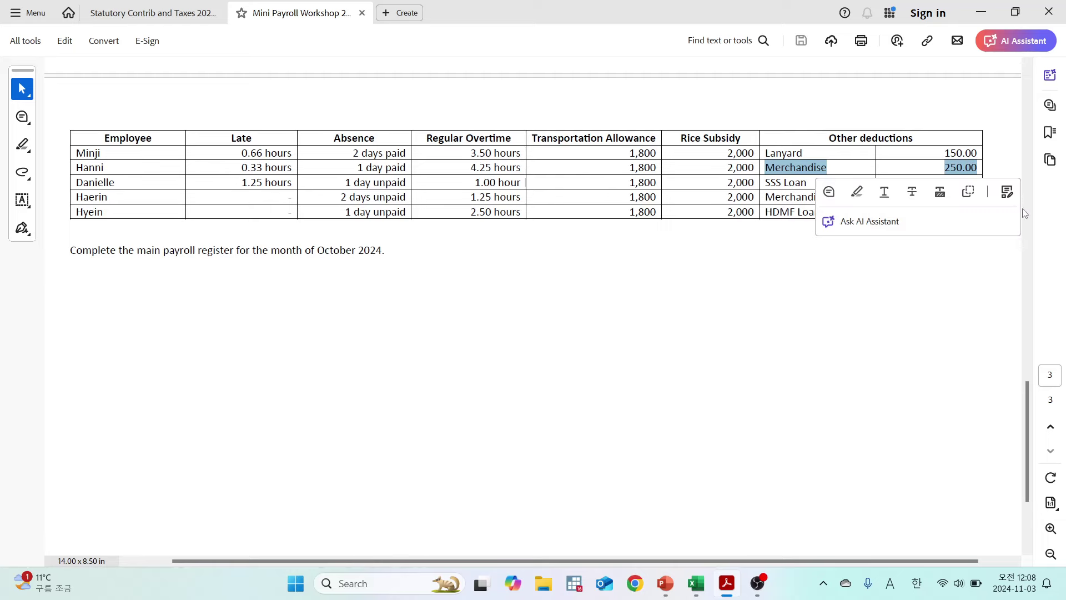
{"action": "key", "text": "alt+Tab"}
{"action": "type", "text": "250"}
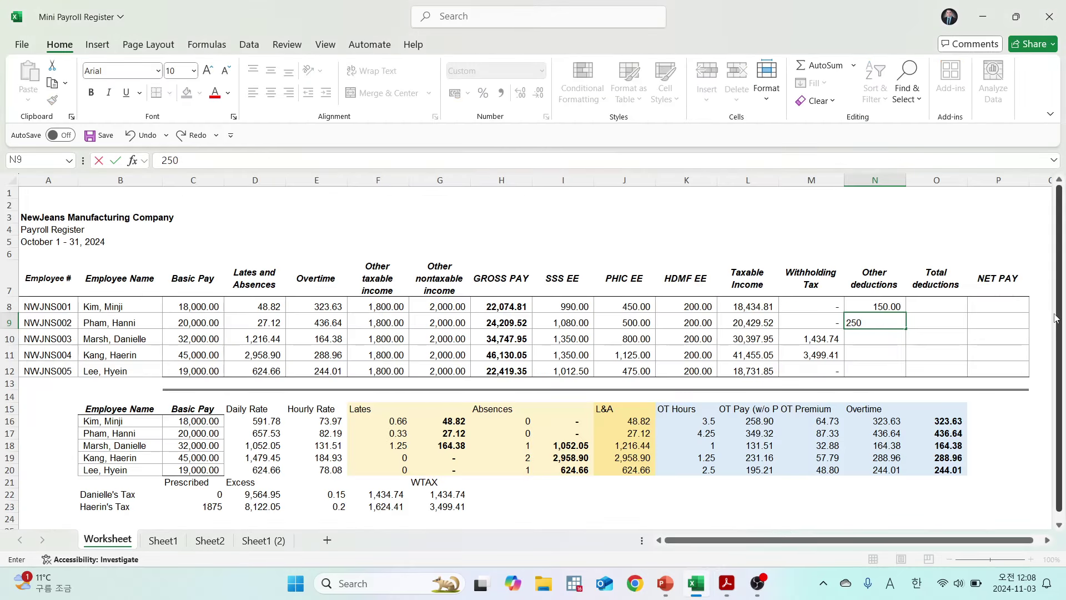
{"action": "key", "text": "Return"}
Look up the SSS Loan deduction in the PDF and enter 736.19 in N10 of the payroll workbook.
{"action": "key", "text": "alt+Tab"}
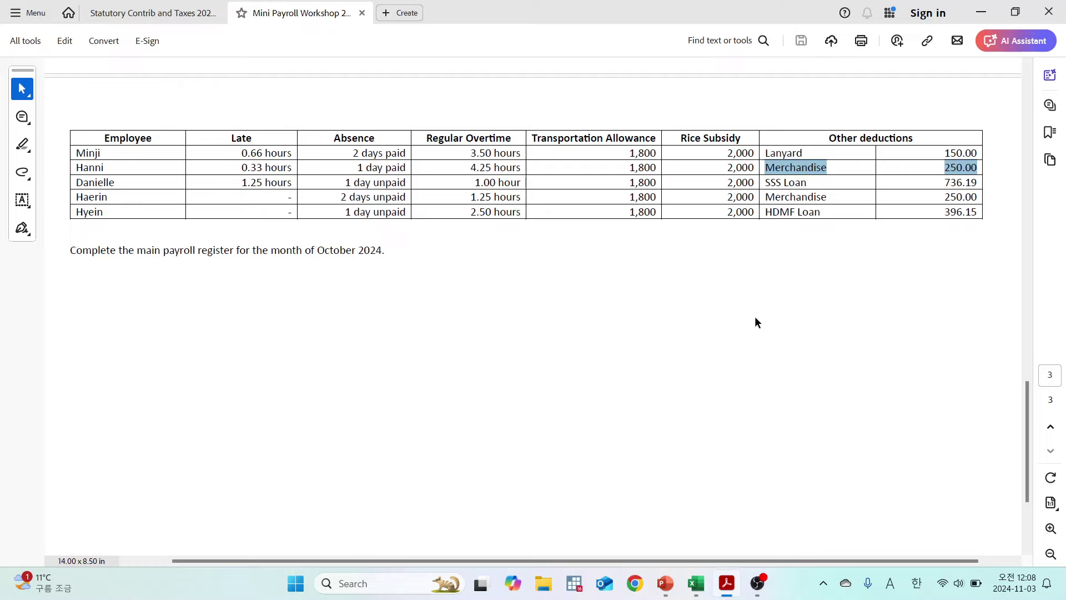
{"action": "left_click", "coordinate": [755, 317]}
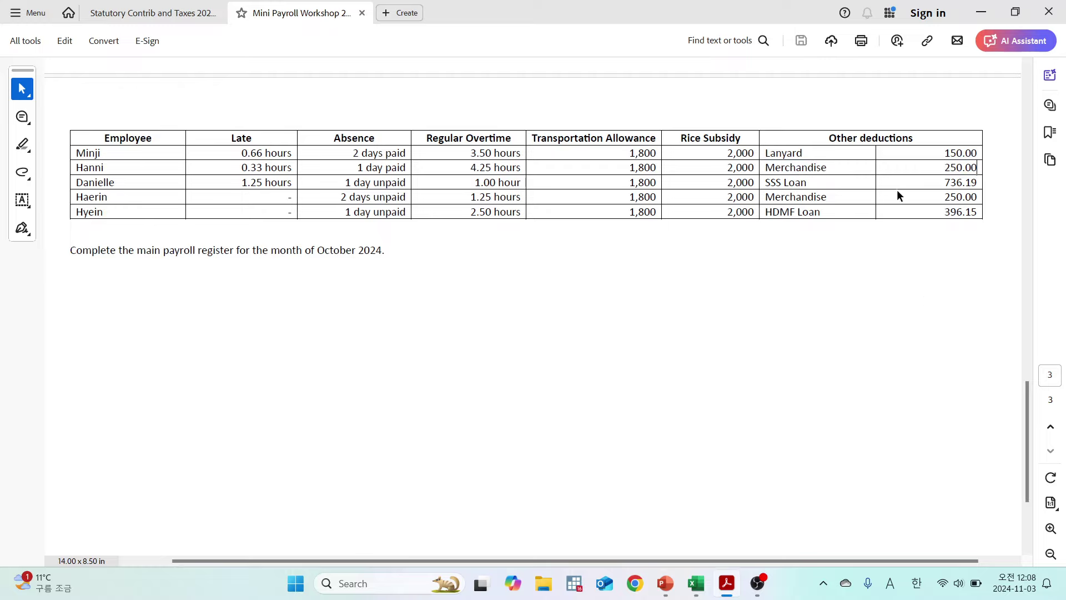
{"action": "left_click_drag", "start_coordinate": [937, 179], "coordinate": [944, 197]}
{"action": "left_click", "coordinate": [944, 196]}
{"action": "key", "text": "alt+Tab"}
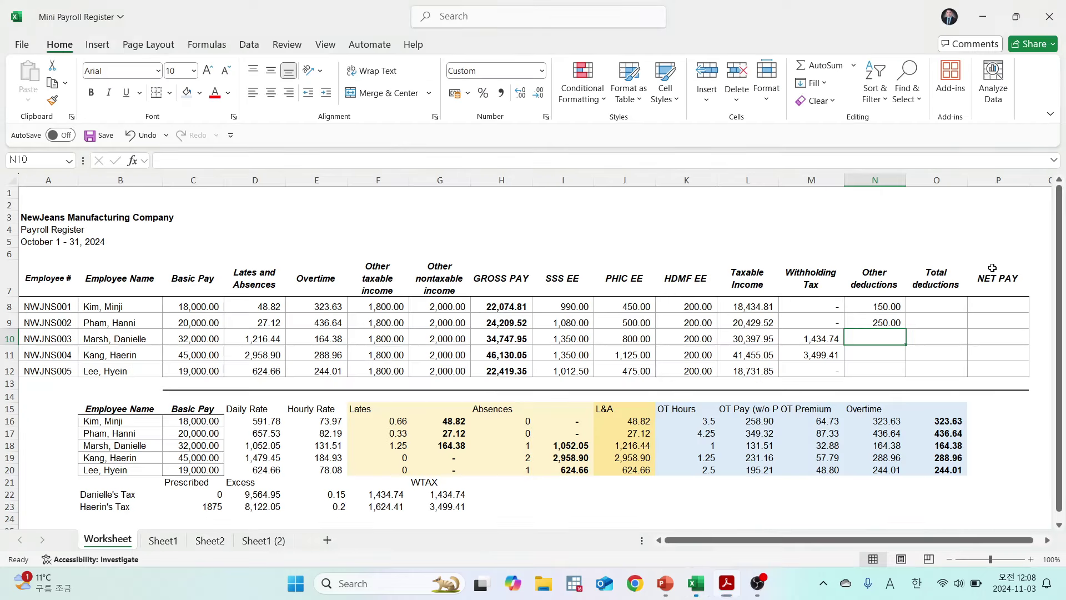
{"action": "type", "text": "736.1"}
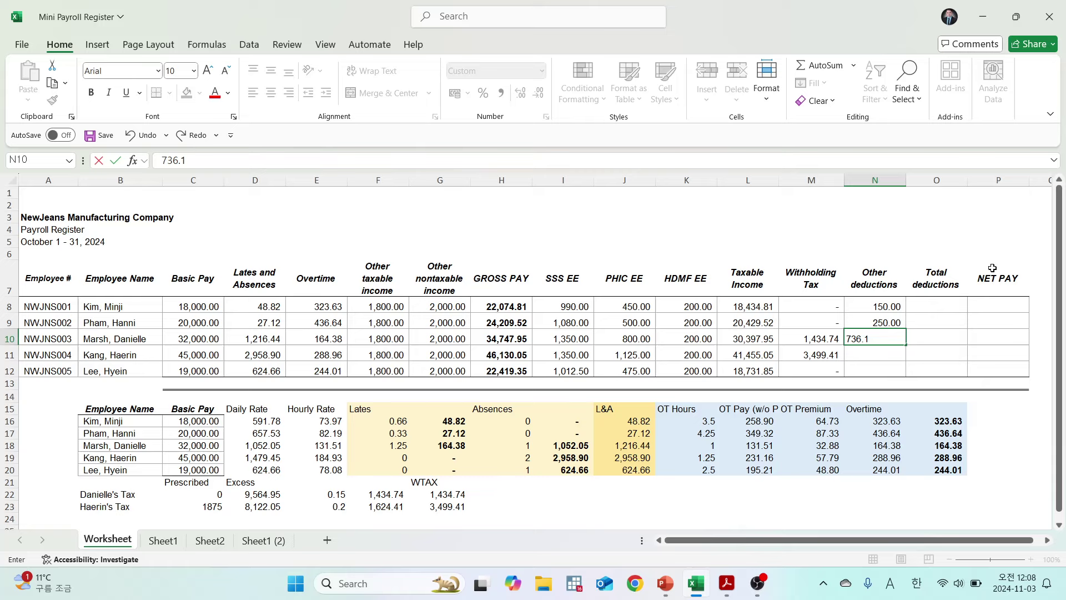
{"action": "type", "text": "9"}
{"action": "key", "text": "Return"}
Look up the fourth employee's Merchandise deduction in the PDF and enter 250 in N11 of the payroll workbook.
{"action": "key", "text": "alt+Tab"}
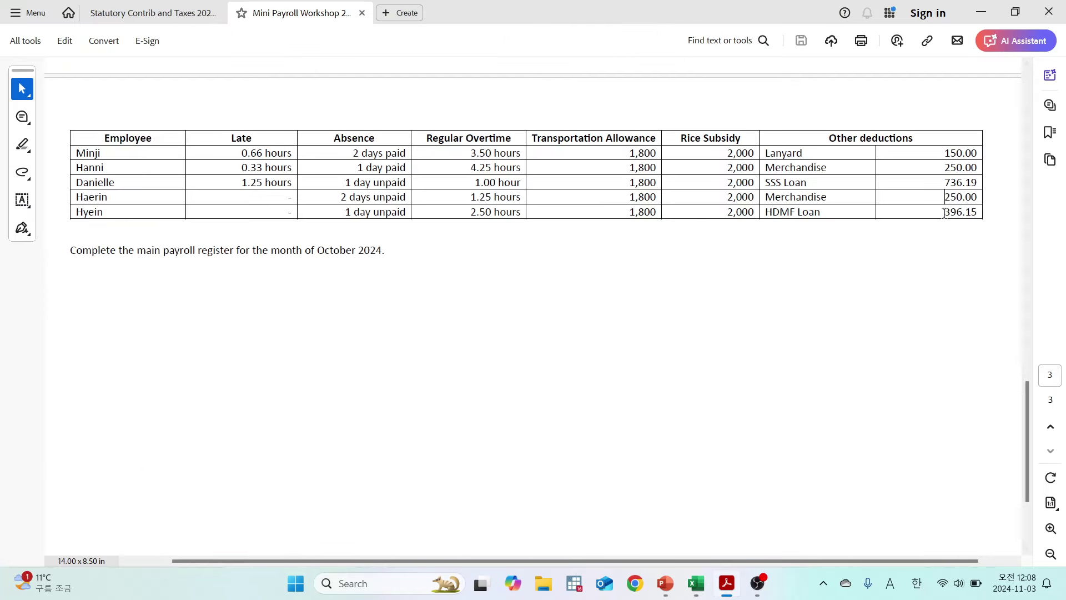
{"action": "left_click_drag", "start_coordinate": [943, 213], "coordinate": [950, 195]}
{"action": "left_click", "coordinate": [895, 192]}
{"action": "left_click_drag", "start_coordinate": [767, 193], "coordinate": [921, 198]}
{"action": "key", "text": "alt+Tab"}
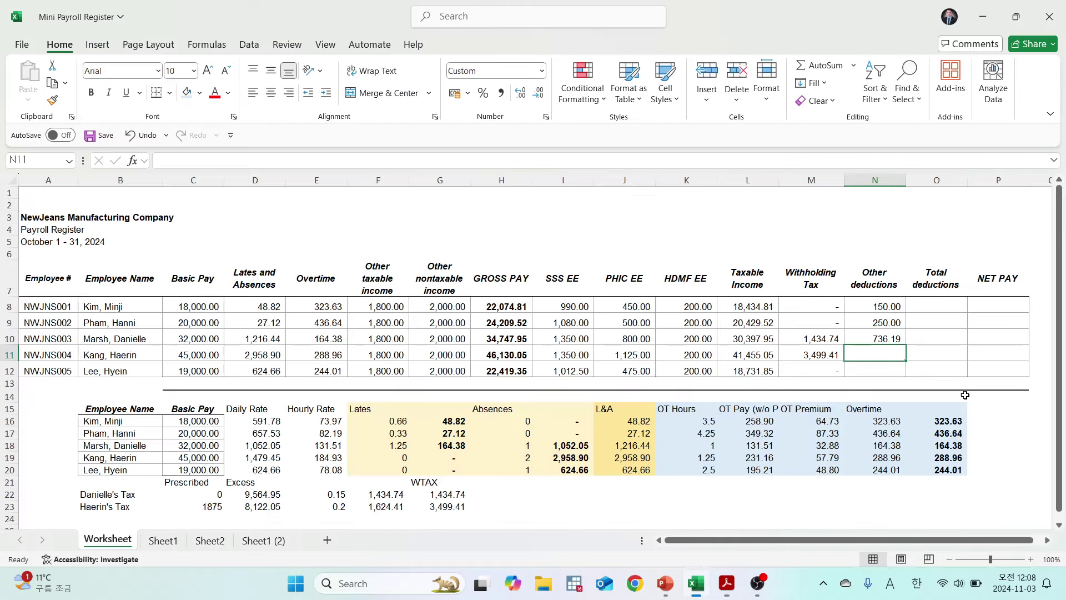
{"action": "type", "text": "250"}
{"action": "key", "text": "Return"}
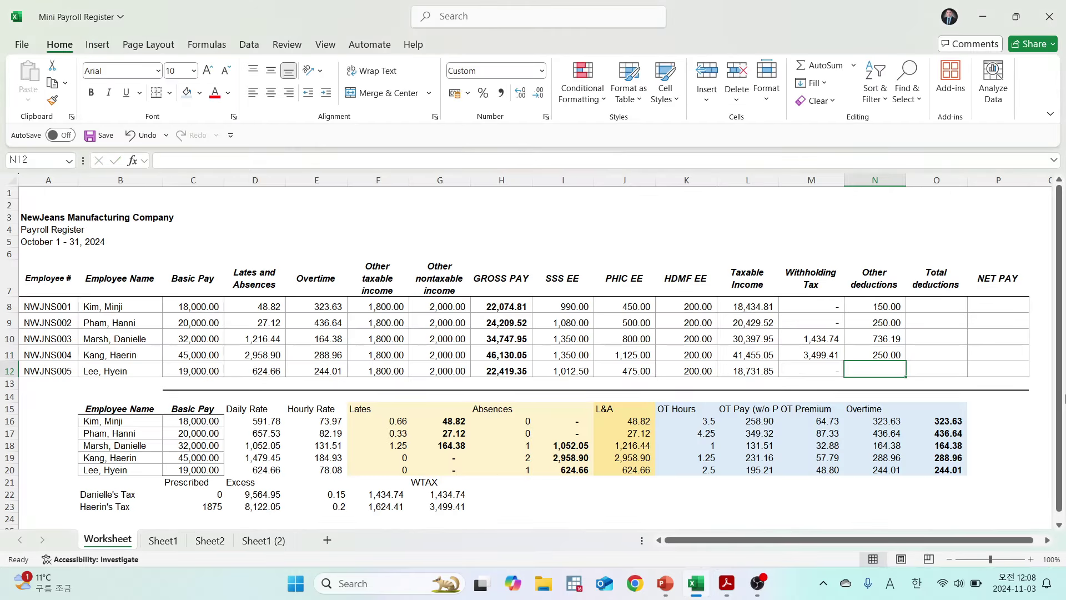
Look up the fifth employee's HDMF Loan deduction in the PDF and enter 396.15 in N12 of the payroll workbook.
{"action": "key", "text": "alt+Tab"}
{"action": "left_click", "coordinate": [993, 198]}
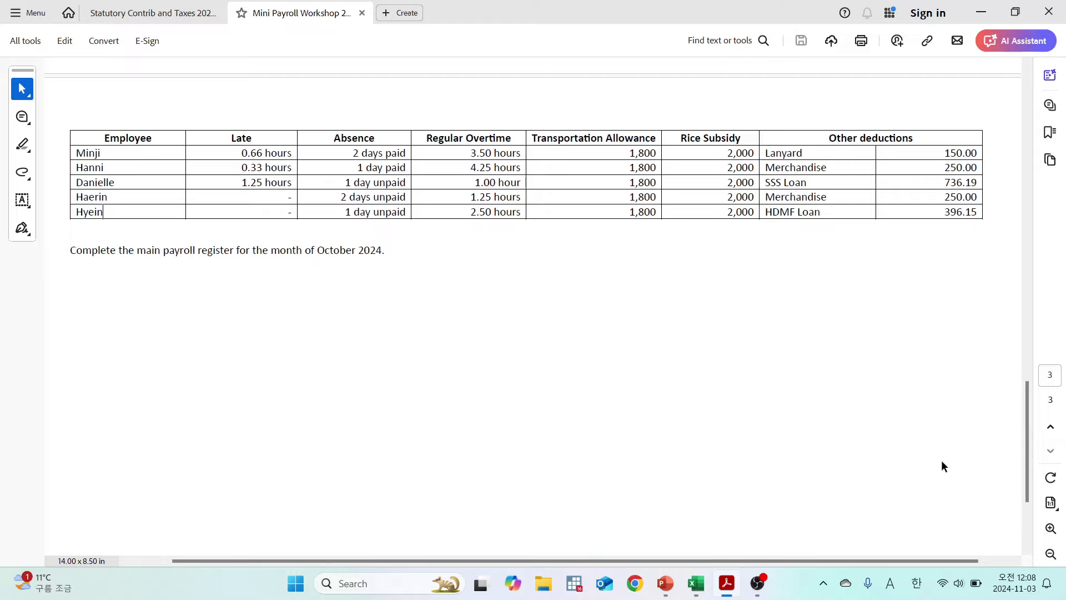
{"action": "key", "text": "alt+Tab"}
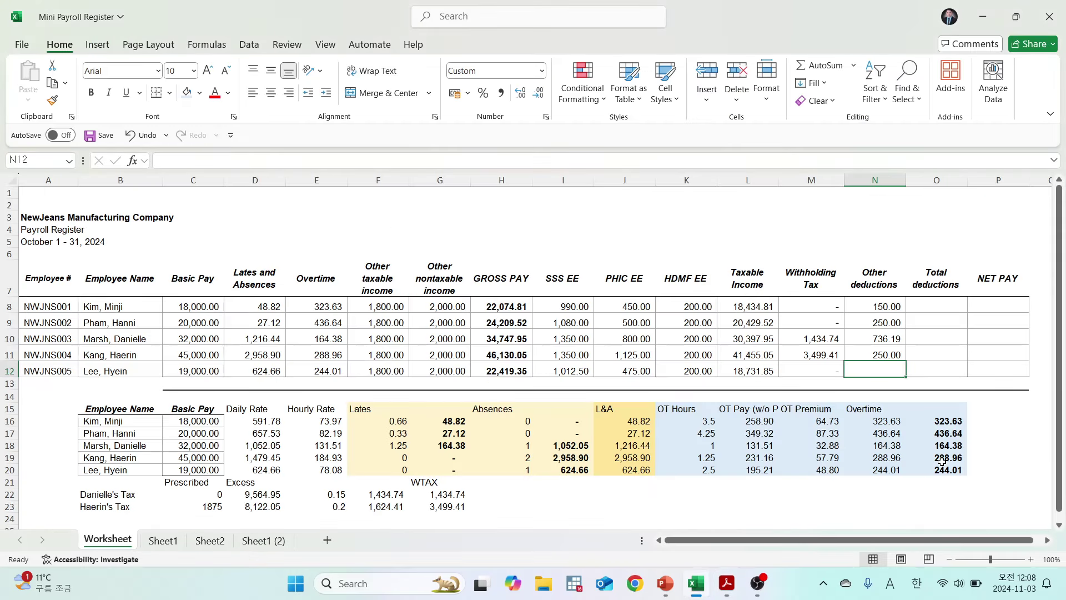
{"action": "type", "text": "396.15"}
{"action": "key", "text": "Return"}
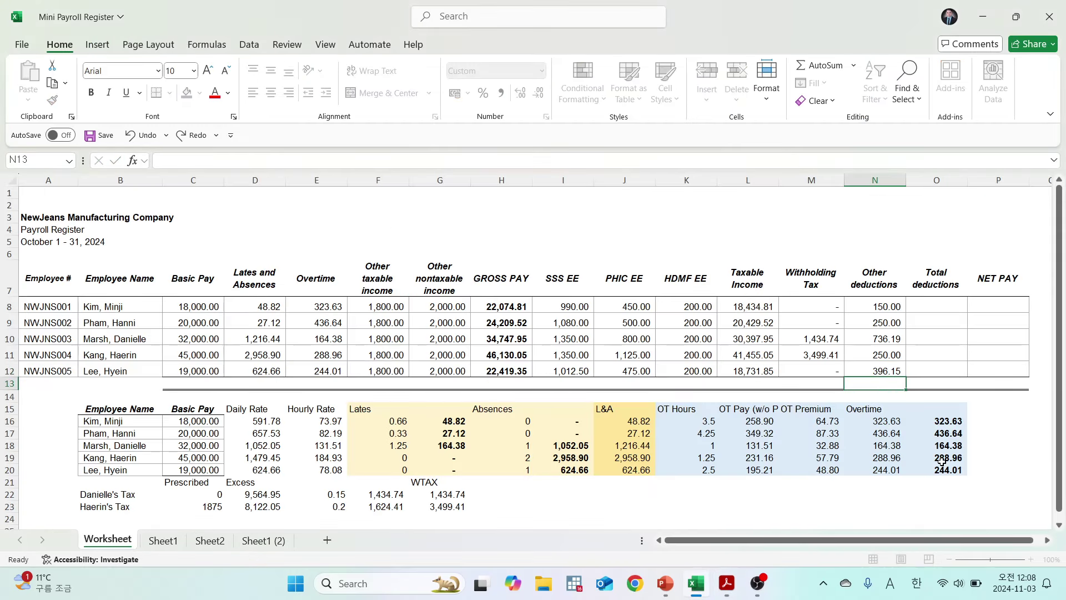
Compute the first employee's total deductions in O8 with the formula =I8+J8+K8+M8+N8.
{"action": "key", "text": "Up"}
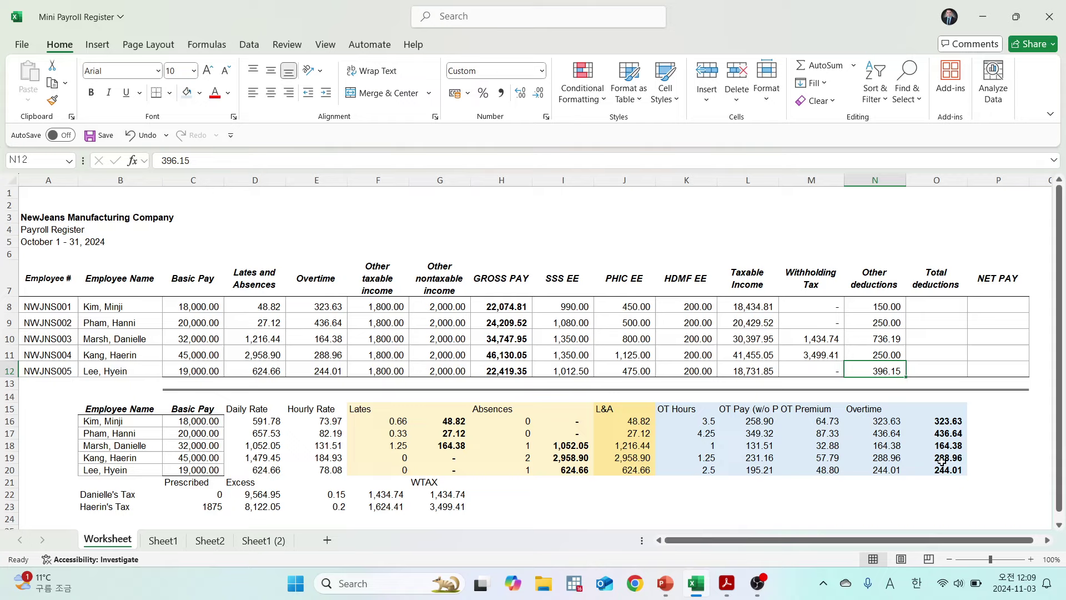
{"action": "key", "text": "Up"}
{"action": "key", "text": "Up"}
{"action": "key", "text": "Up"}
{"action": "key", "text": "Up"}
{"action": "key", "text": "Right"}
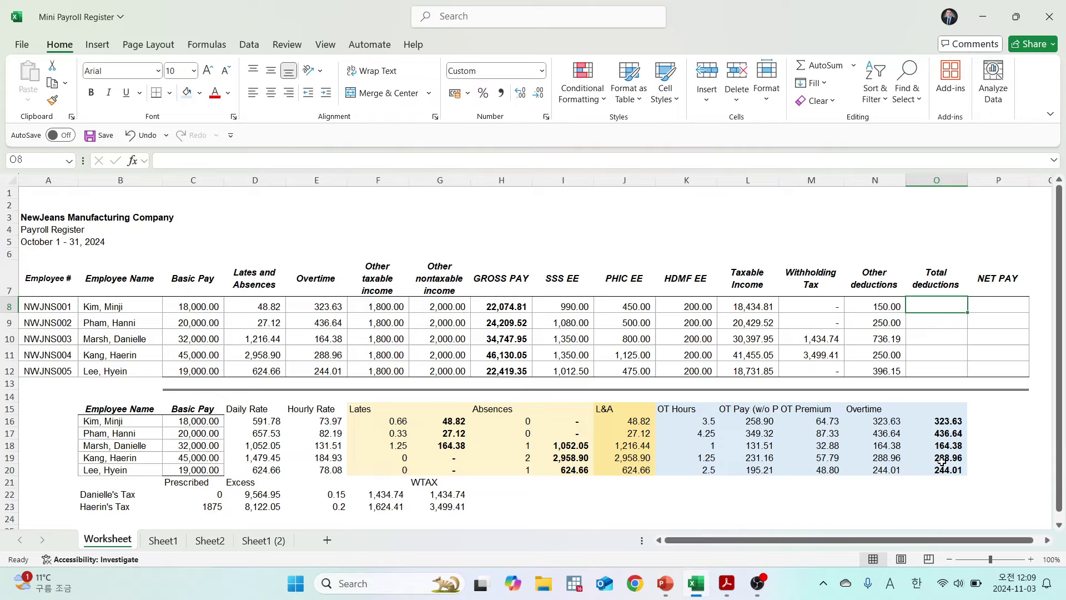
{"action": "type", "text": "="}
{"action": "key", "text": "Left"}
{"action": "key", "text": "Left"}
{"action": "key", "text": "Left"}
{"action": "key", "text": "Left"}
{"action": "key", "text": "Left"}
{"action": "key", "text": "Left"}
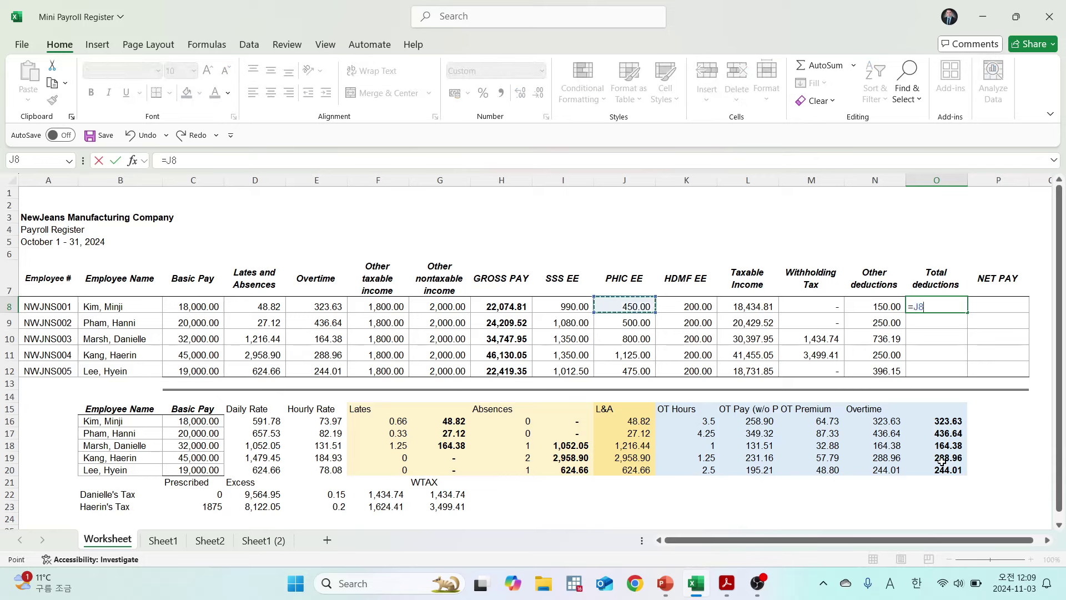
{"action": "type", "text": "+"}
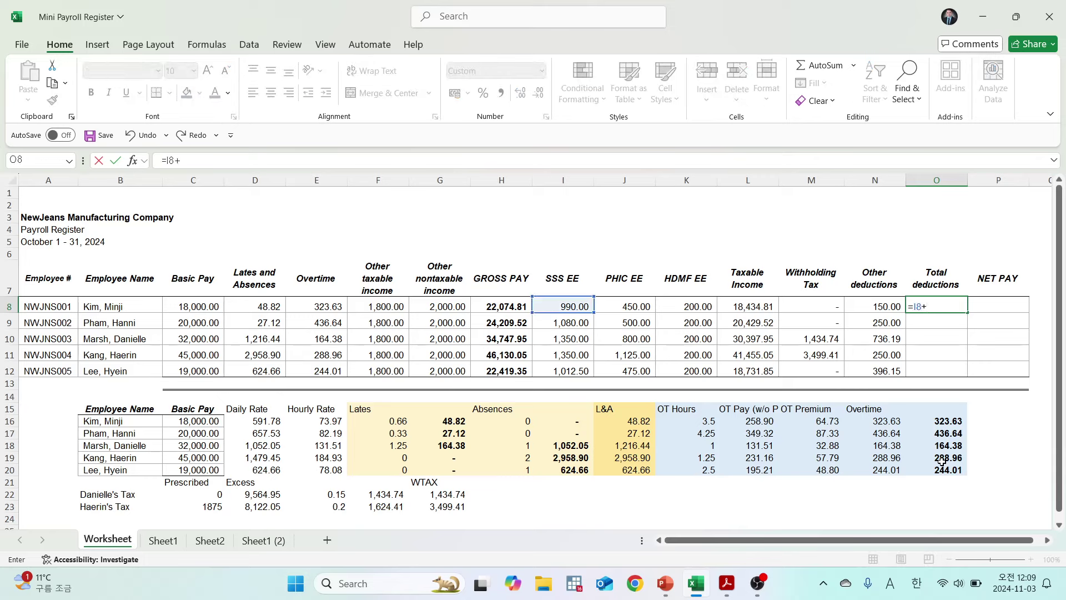
{"action": "key", "text": "Left"}
{"action": "key", "text": "Left"}
{"action": "key", "text": "Left"}
{"action": "key", "text": "Left"}
{"action": "key", "text": "Left"}
{"action": "type", "text": "+"}
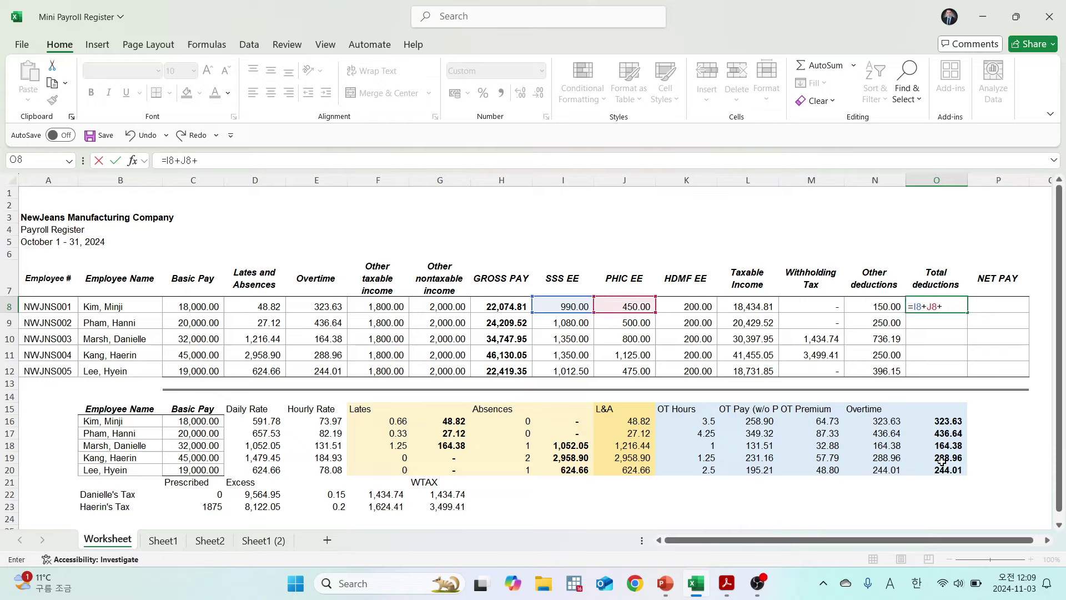
{"action": "key", "text": "Left"}
{"action": "key", "text": "Left"}
{"action": "key", "text": "Left"}
{"action": "key", "text": "Left"}
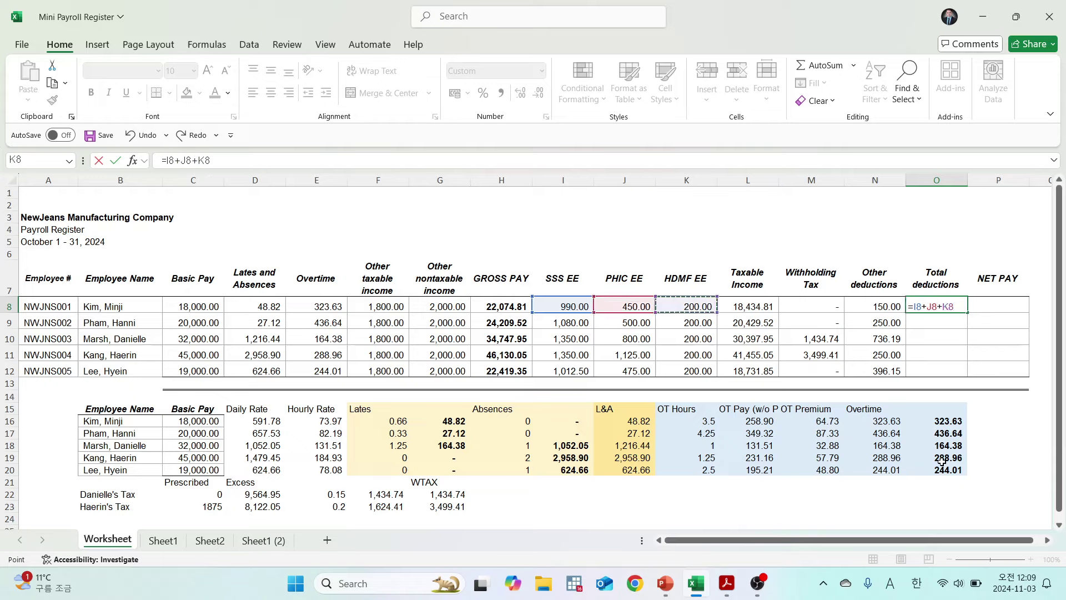
{"action": "type", "text": "+"}
{"action": "key", "text": "Left"}
{"action": "key", "text": "Left"}
{"action": "type", "text": "+"}
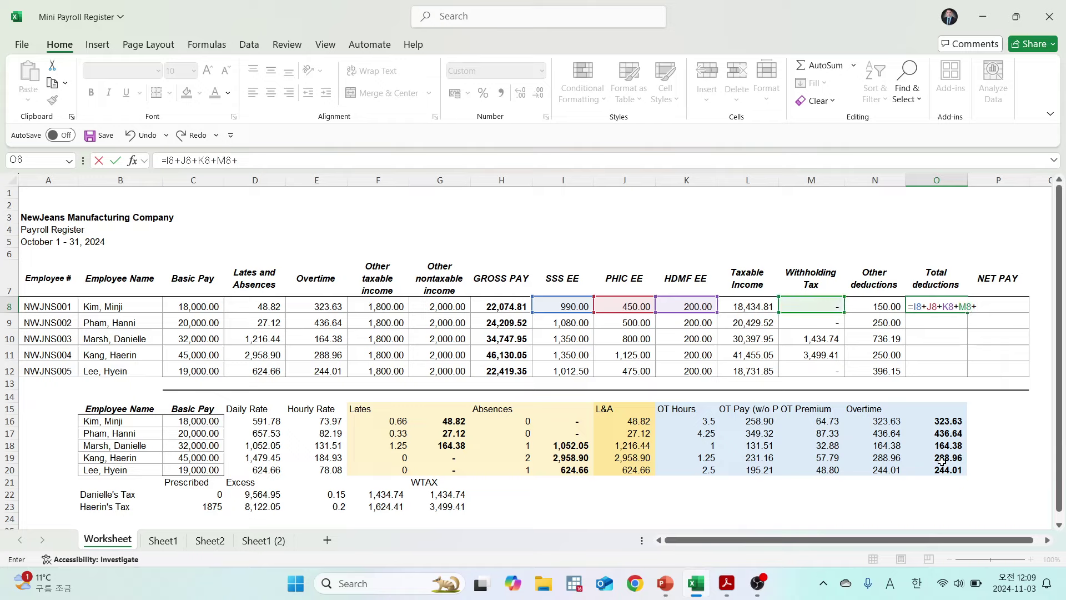
{"action": "key", "text": "Left"}
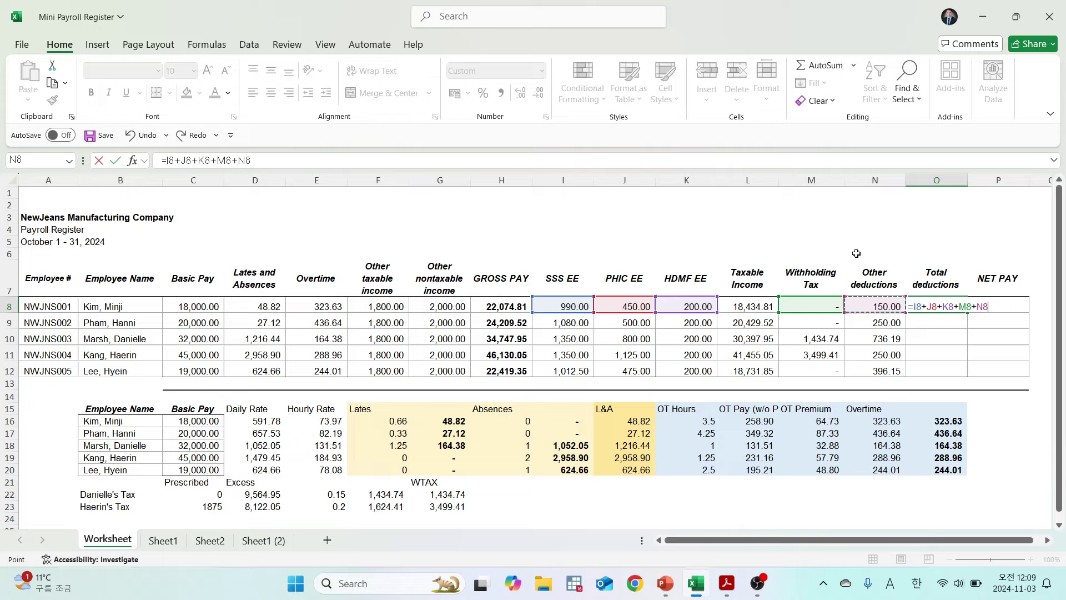
{"action": "key", "text": "Return"}
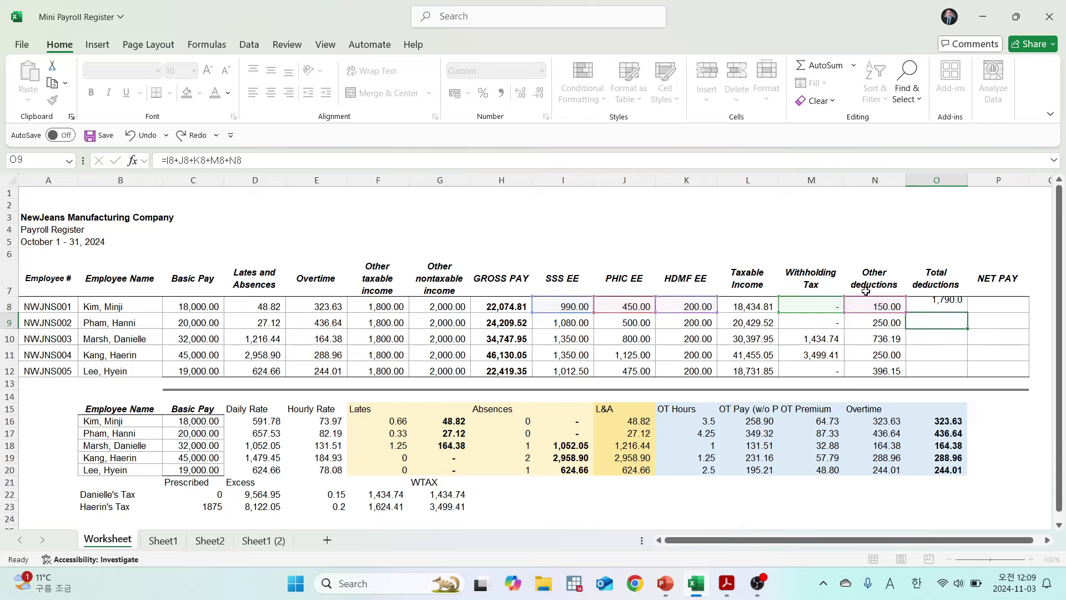
Copy the total deductions formula from O8 down through O12 and format the column to two decimal places.
{"action": "key", "text": "Up"}
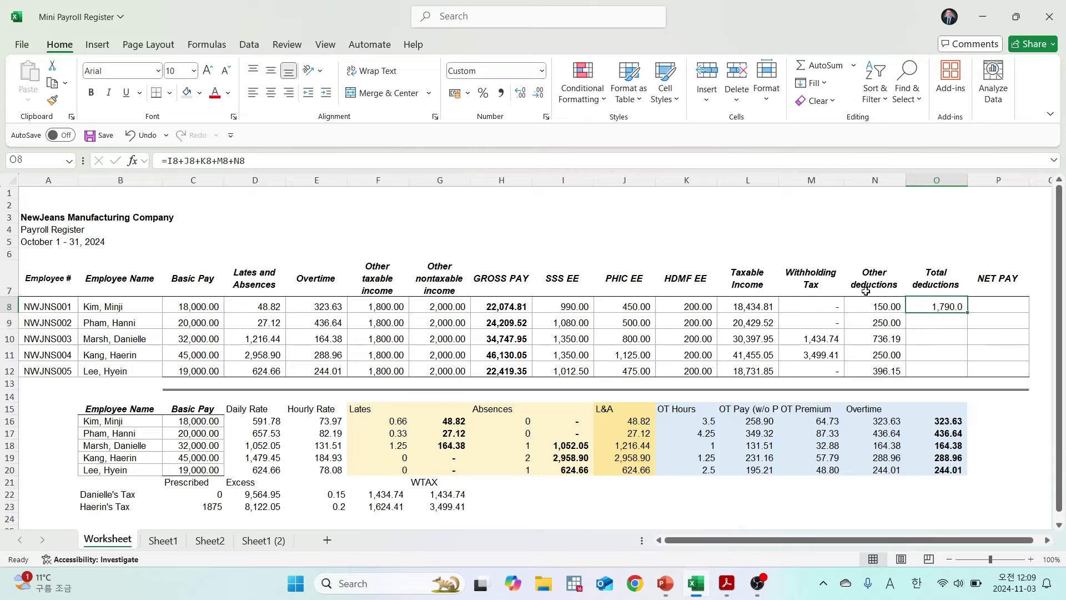
{"action": "left_click", "coordinate": [521, 95]}
{"action": "left_click", "coordinate": [521, 95]}
{"action": "key", "text": "ctrl+c"}
{"action": "key", "text": "shift+Down"}
{"action": "key", "text": "shift+Down"}
{"action": "key", "text": "shift+Down"}
{"action": "key", "text": "shift+Down"}
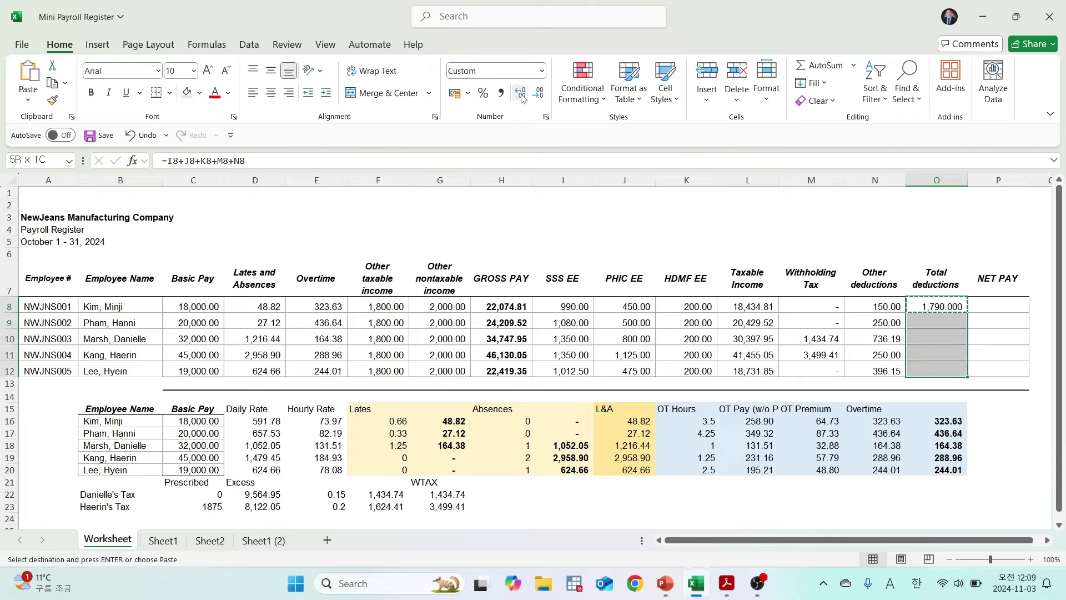
{"action": "key", "text": "Return"}
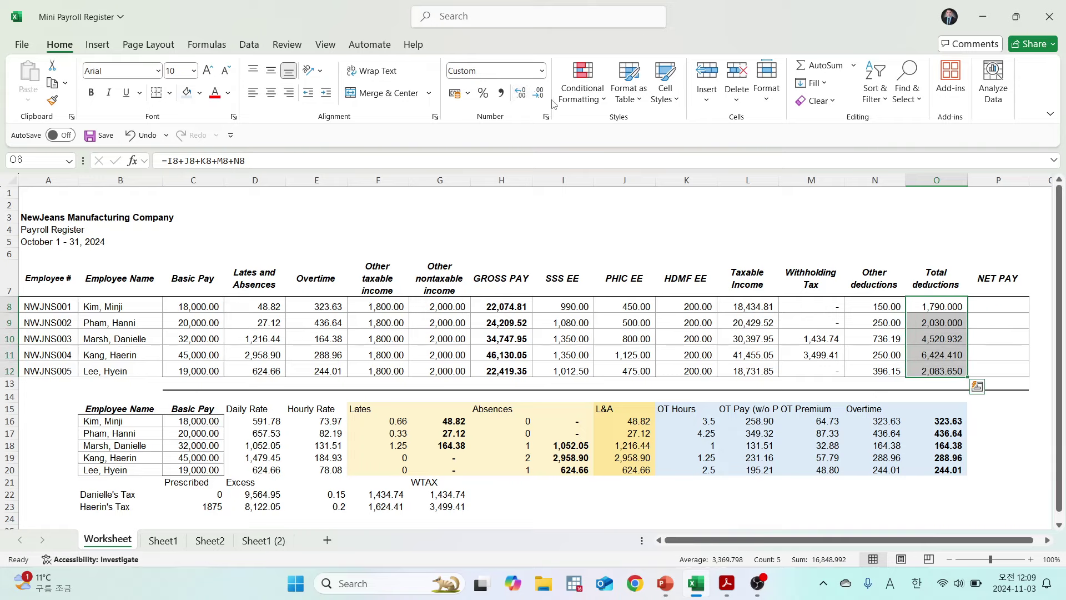
{"action": "left_click", "coordinate": [539, 95]}
{"action": "left_click", "coordinate": [904, 241]}
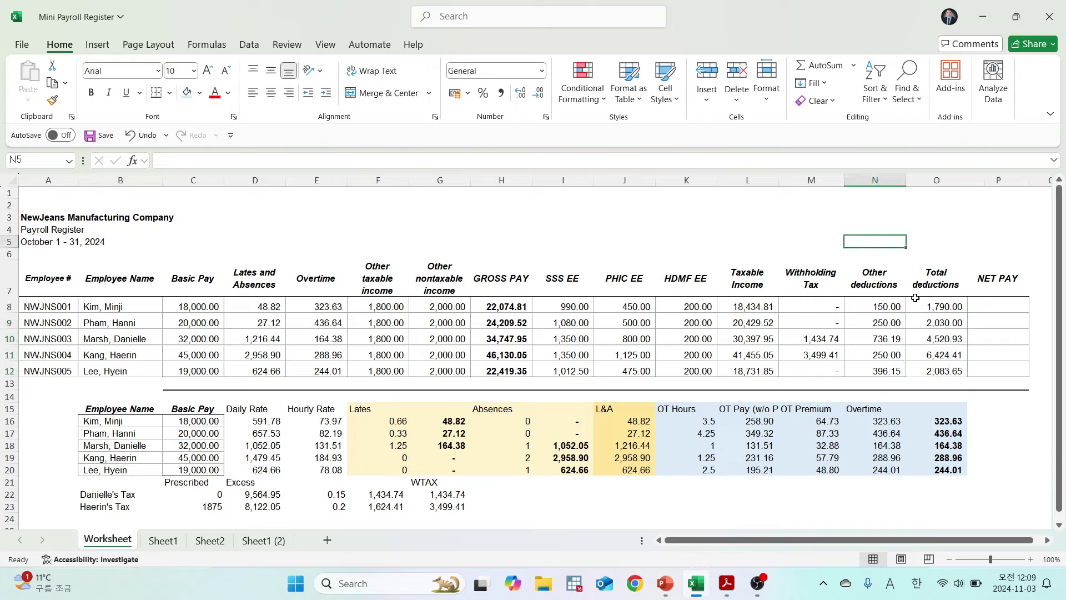
Compute the first employee's net pay in P8 as gross pay minus total deductions with =H8-O8.
{"action": "left_click", "coordinate": [926, 365]}
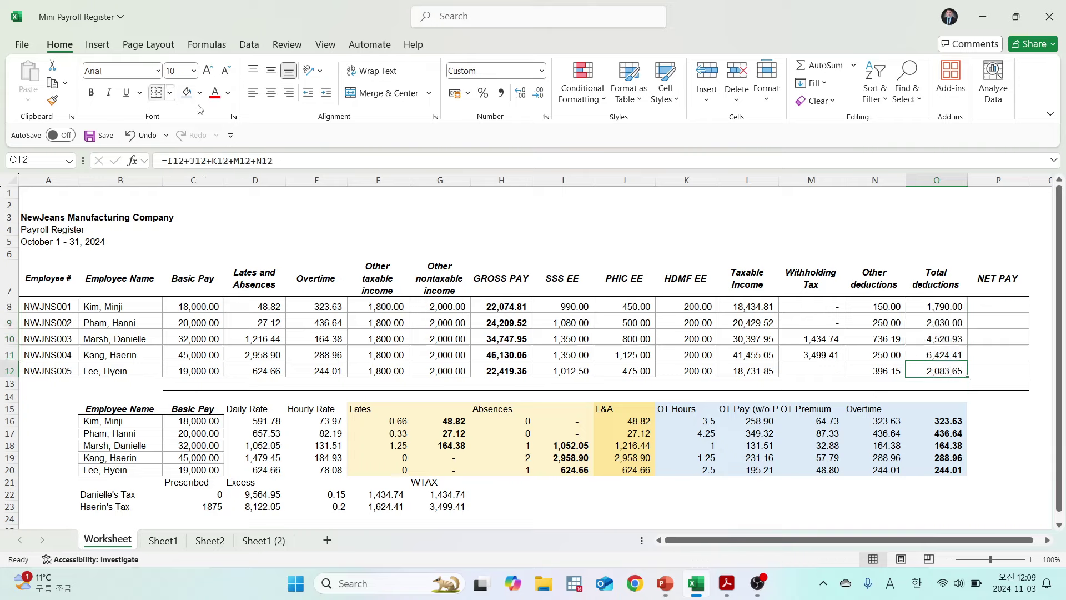
{"action": "left_click_drag", "start_coordinate": [501, 280], "coordinate": [501, 369]}
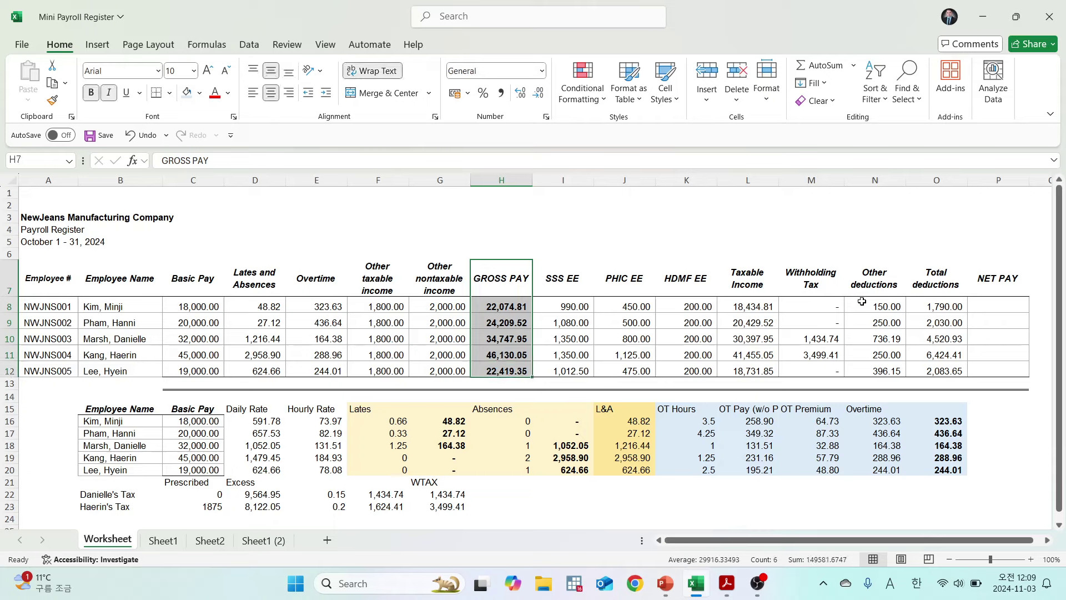
{"action": "left_click_drag", "start_coordinate": [940, 275], "coordinate": [939, 369]}
{"action": "left_click", "coordinate": [990, 305]}
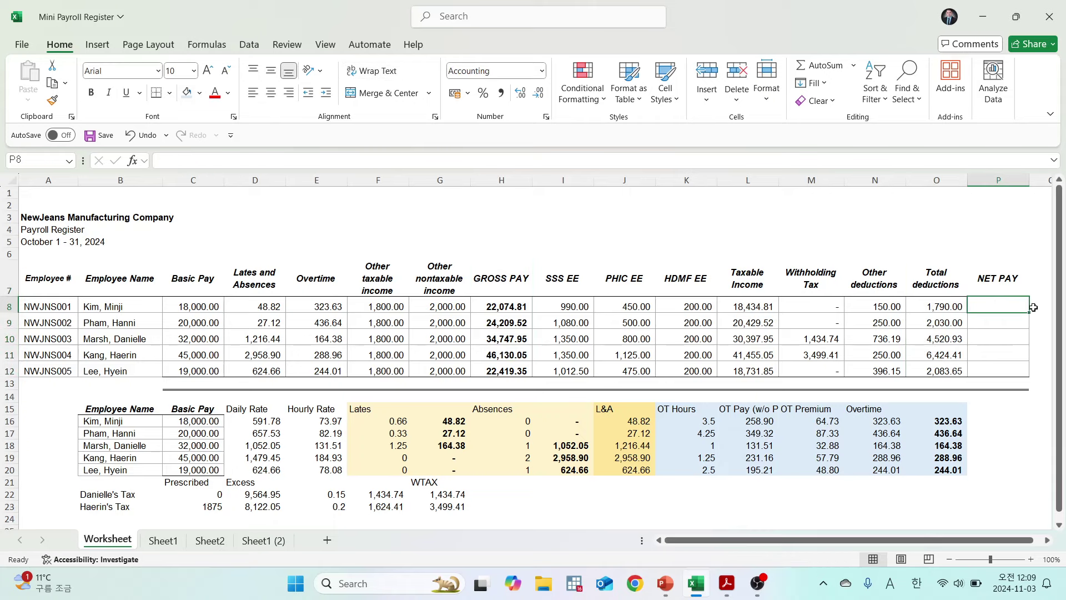
{"action": "type", "text": "="}
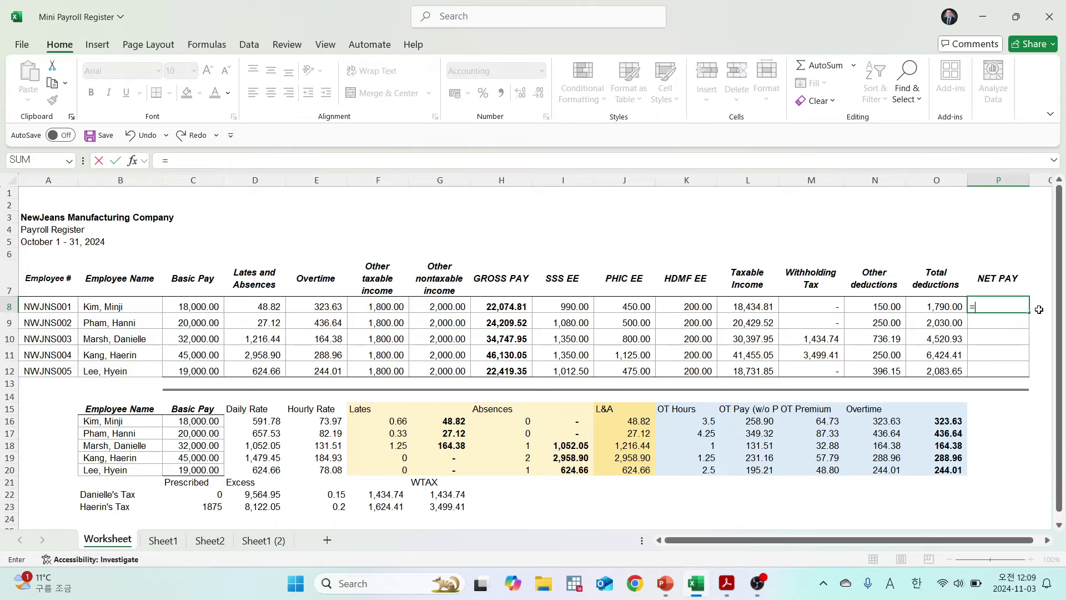
{"action": "key", "text": "Left"}
{"action": "key", "text": "Left"}
{"action": "key", "text": "Left"}
{"action": "key", "text": "Left"}
{"action": "key", "text": "Left"}
{"action": "key", "text": "Left"}
{"action": "key", "text": "Left"}
{"action": "key", "text": "Left"}
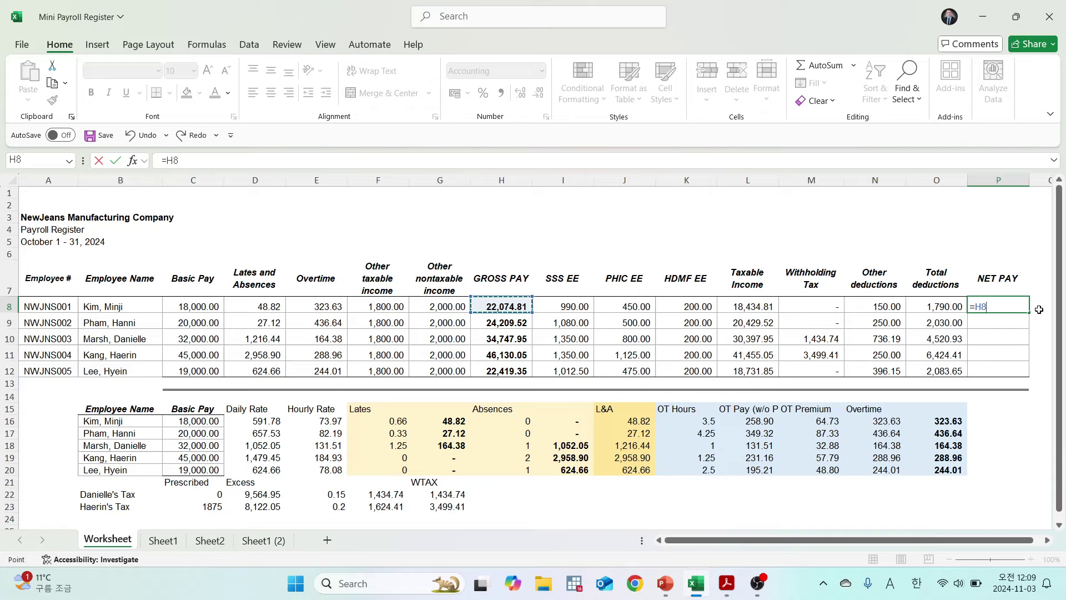
{"action": "type", "text": "-"}
{"action": "key", "text": "Left"}
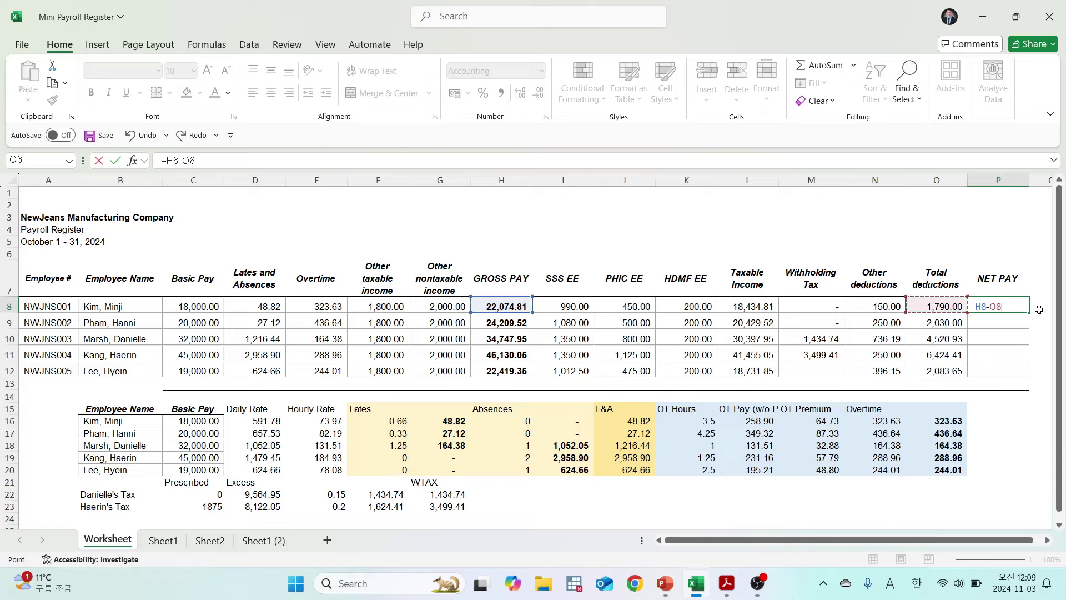
{"action": "key", "text": "Return"}
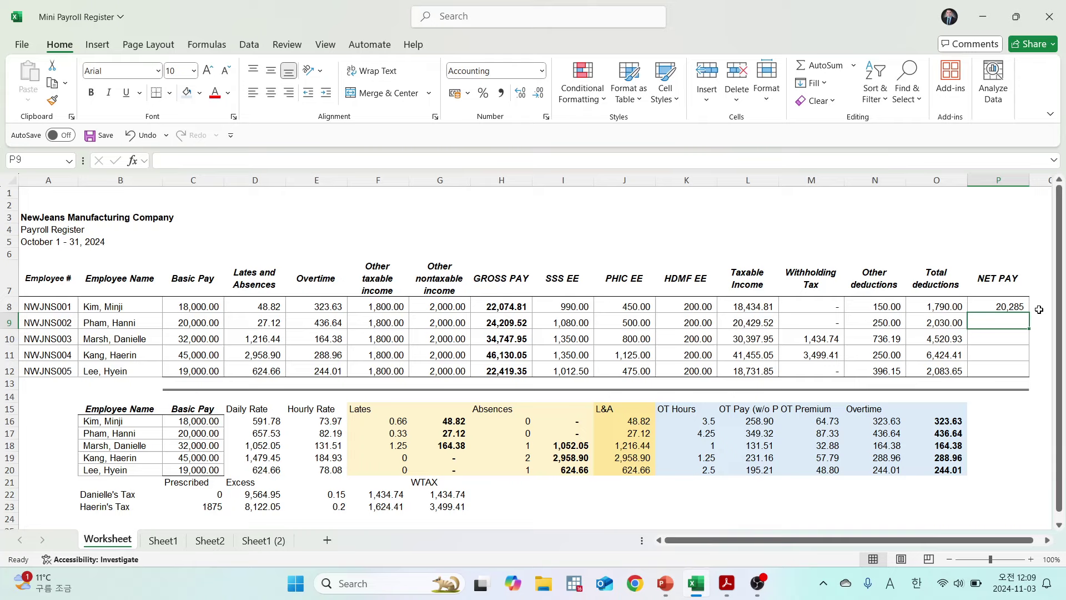
Format the net pay in P8 to two decimal places and copy its formula down through P12.
{"action": "key", "text": "Up"}
{"action": "left_click", "coordinate": [522, 94]}
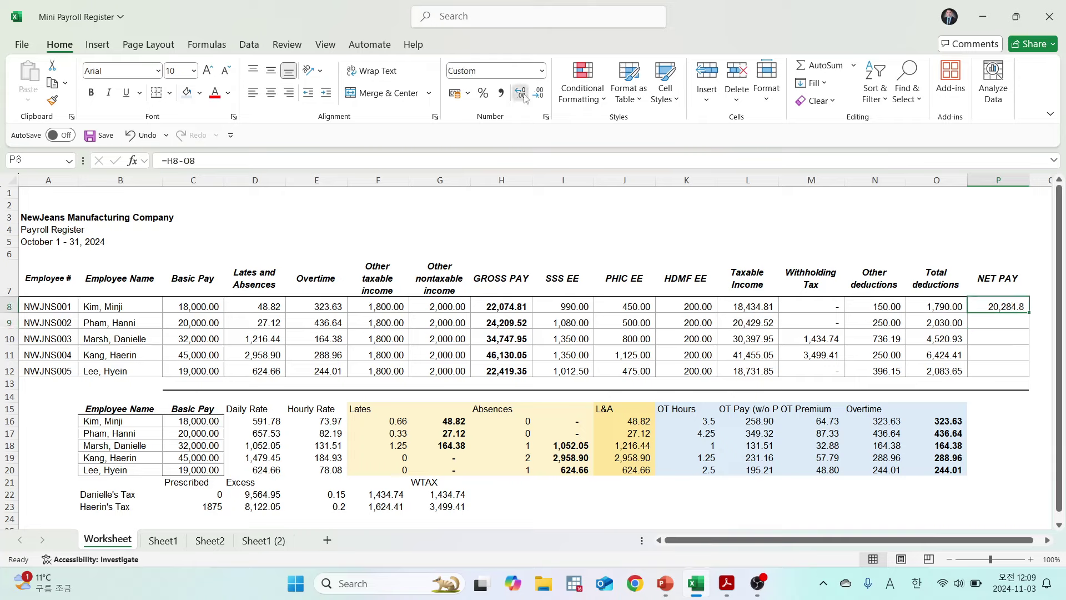
{"action": "left_click", "coordinate": [525, 96]}
{"action": "key", "text": "shift+Down"}
{"action": "key", "text": "shift+Down"}
{"action": "key", "text": "shift+Down"}
{"action": "key", "text": "shift+Down"}
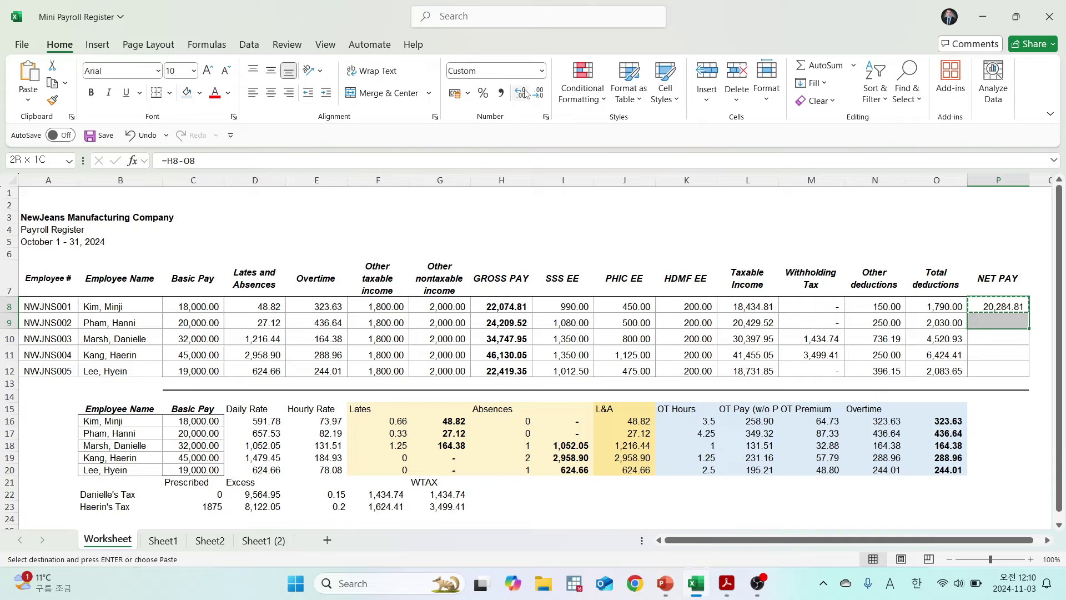
{"action": "key", "text": "ctrl+d"}
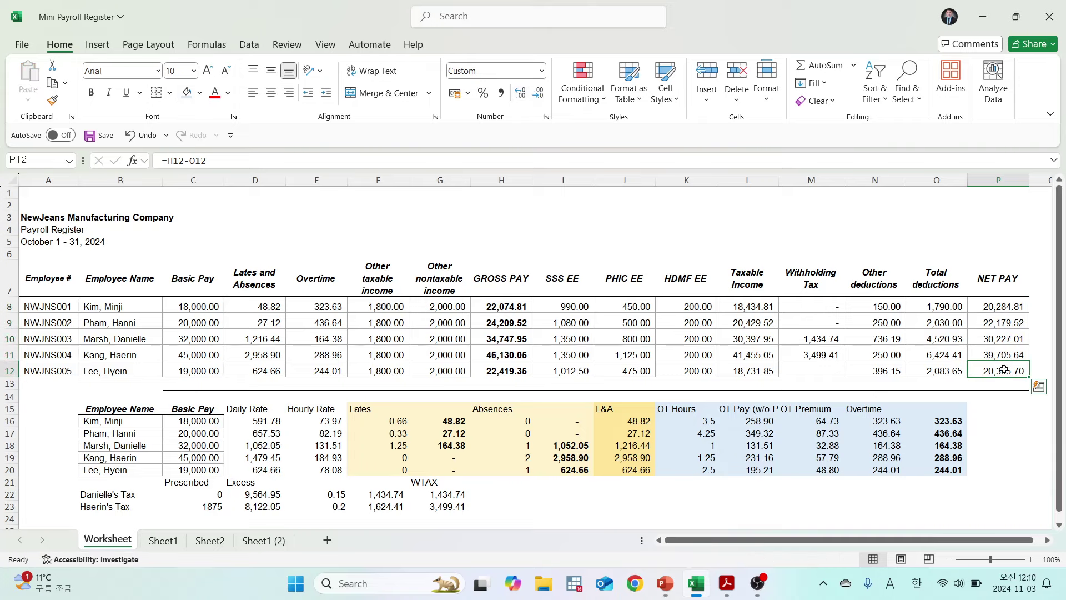
{"action": "key", "text": "ctrl+Down"}
{"action": "left_click", "coordinate": [1008, 443]}
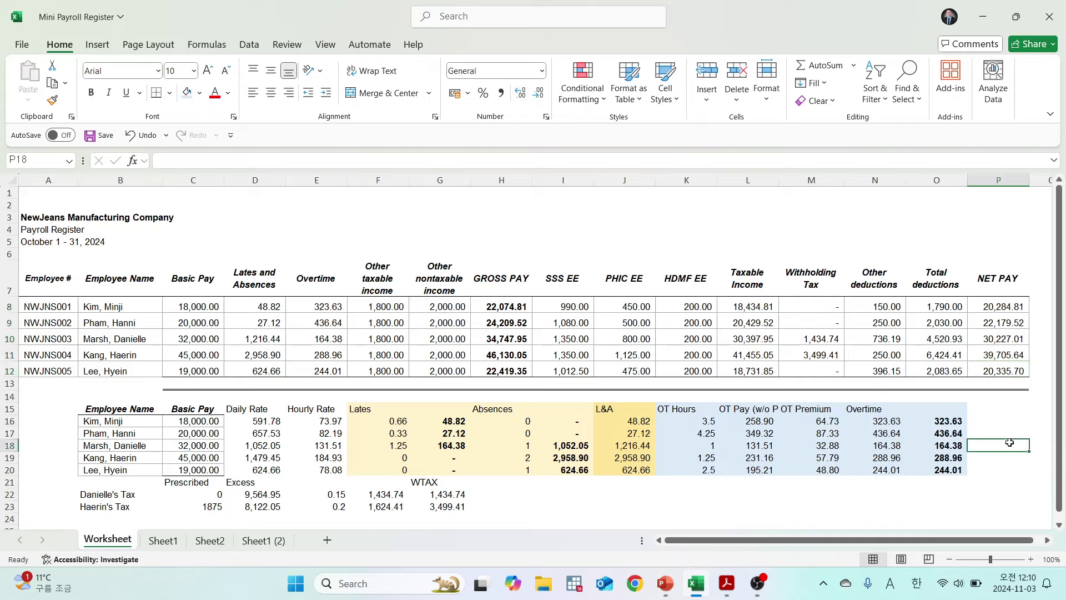
{"action": "left_click", "coordinate": [1003, 503]}
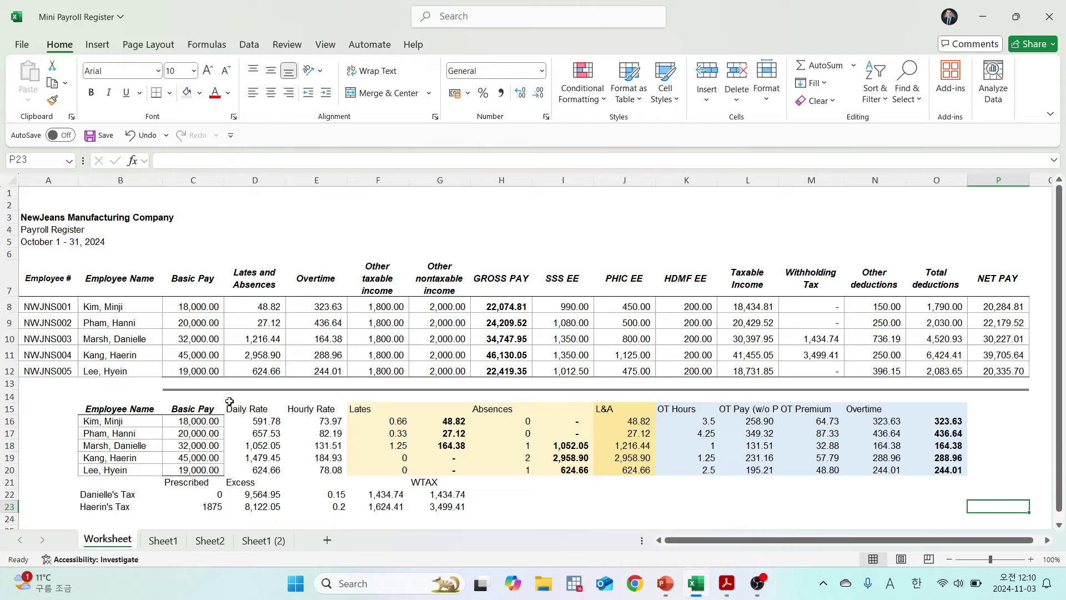
Total the Basic Pay column in C13 with the formula =SUM(C8:C12).
{"action": "left_click", "coordinate": [217, 387]}
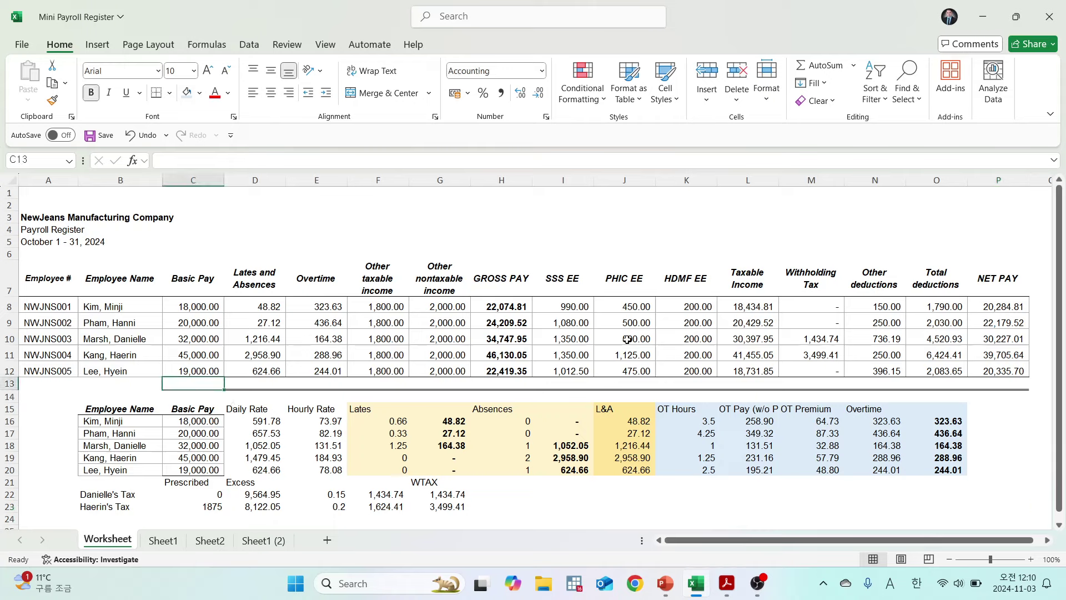
{"action": "type", "text": "=sum("}
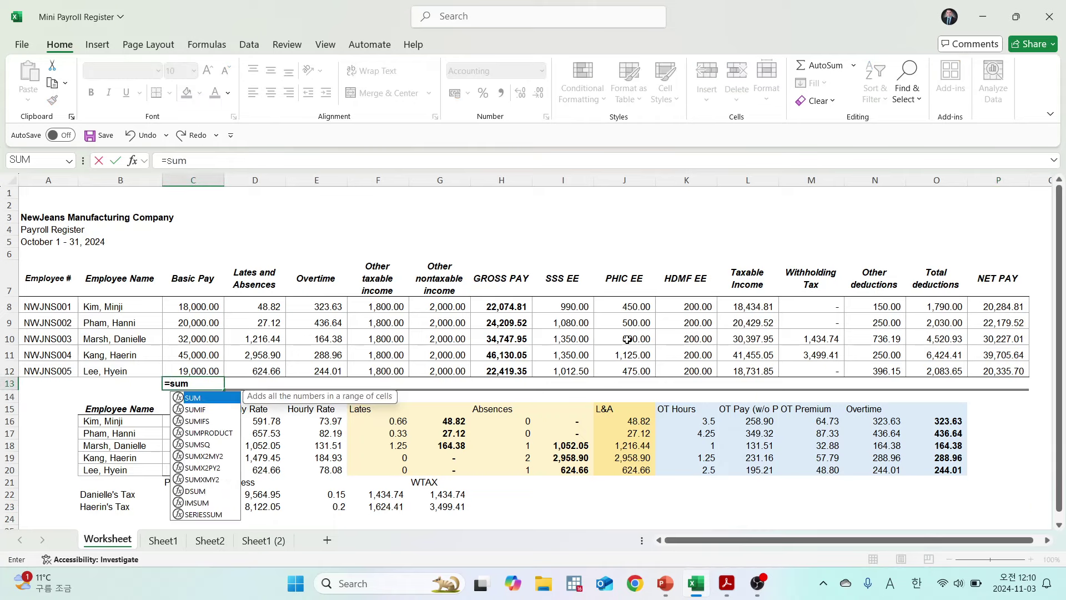
{"action": "key", "text": "Up"}
{"action": "key", "text": "shift+Up"}
{"action": "key", "text": "shift+Up"}
{"action": "key", "text": "shift+Up"}
{"action": "key", "text": "shift+Up"}
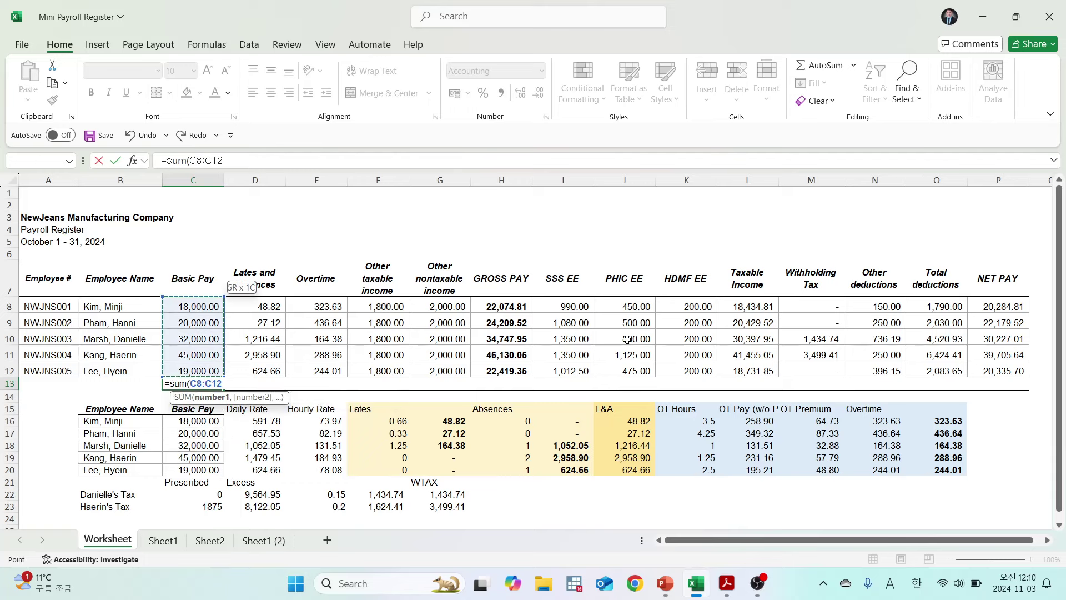
{"action": "key", "text": "Return"}
Copy the Basic Pay total formula from C13 across the totals row through the NET PAY column in P13.
{"action": "key", "text": "Up"}
{"action": "key", "text": "ctrl+c"}
{"action": "key", "text": "shift+Right"}
{"action": "key", "text": "shift+Right"}
{"action": "key", "text": "shift+Right"}
{"action": "key", "text": "shift+Right"}
{"action": "key", "text": "shift+Right"}
{"action": "key", "text": "shift+Right"}
{"action": "key", "text": "shift+Right"}
{"action": "key", "text": "shift+Right"}
{"action": "key", "text": "shift+Right"}
{"action": "key", "text": "shift+Right"}
{"action": "key", "text": "shift+Right"}
{"action": "key", "text": "shift+Right"}
{"action": "key", "text": "shift+Right"}
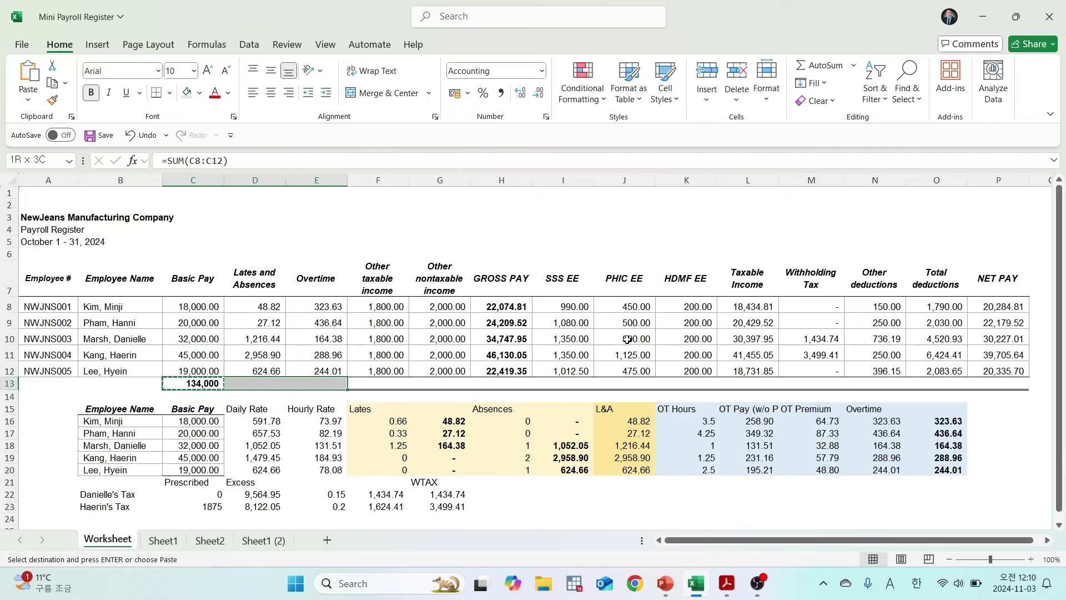
{"action": "key", "text": "Return"}
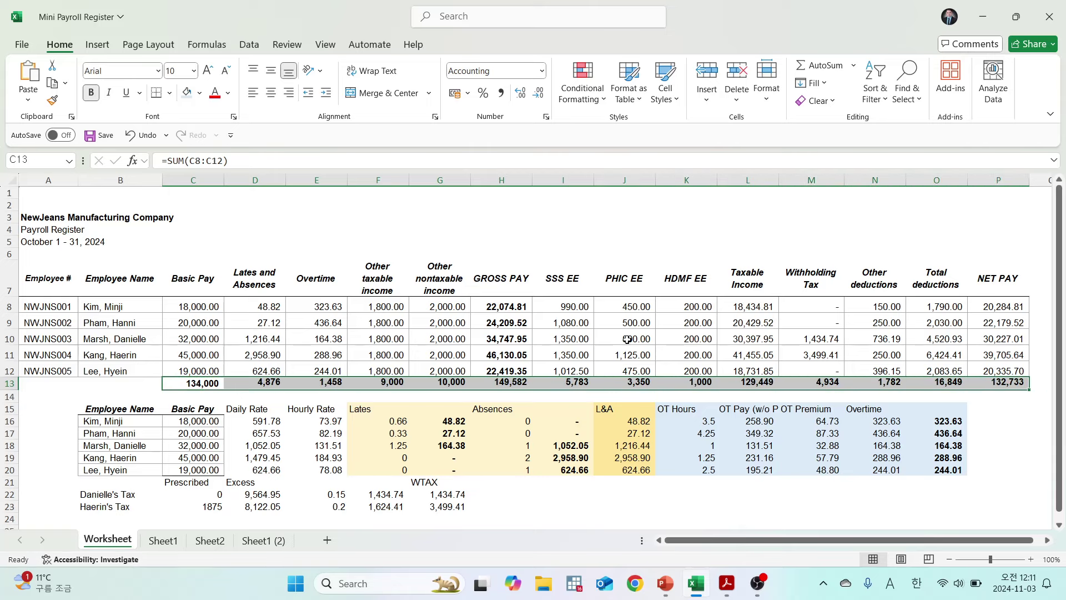
{"action": "left_click", "coordinate": [1035, 460]}
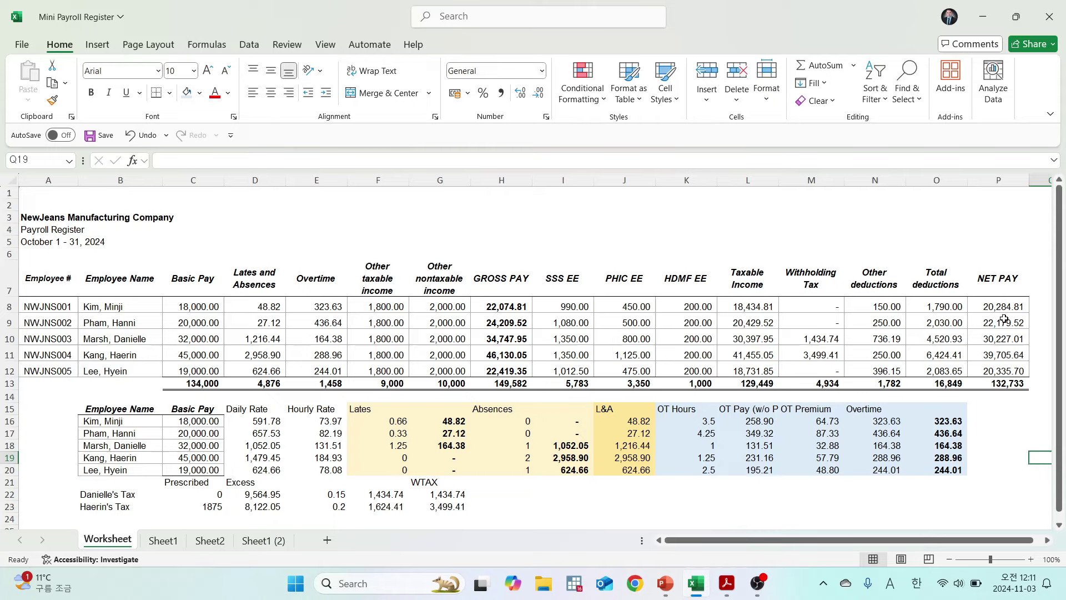
Format the totals row C13:P13 to two decimal places.
{"action": "left_click_drag", "start_coordinate": [1000, 305], "coordinate": [223, 382]}
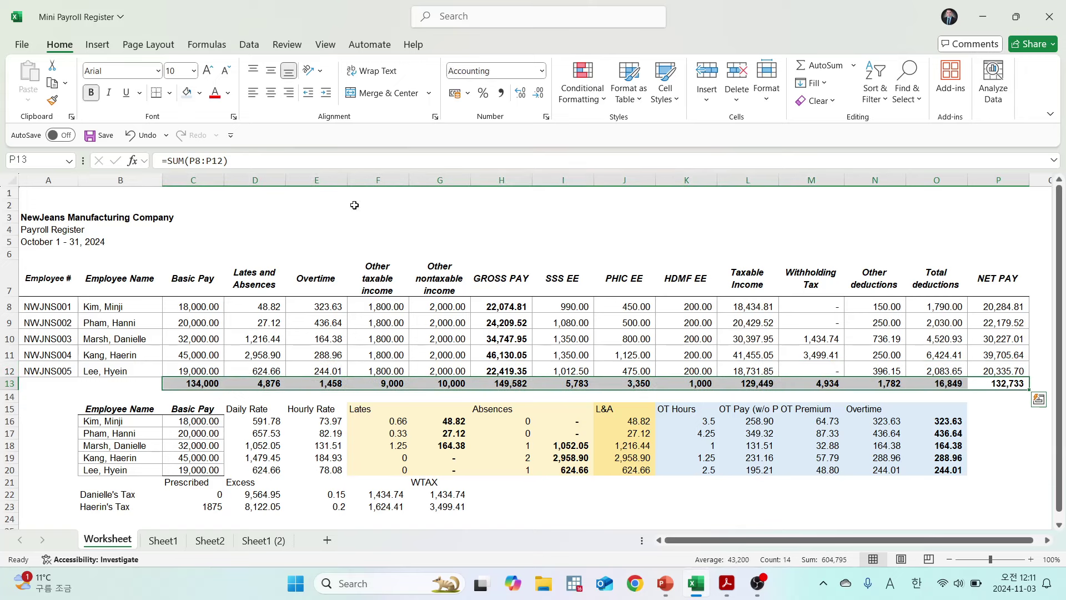
{"action": "double_click", "coordinate": [520, 92]}
{"action": "left_click", "coordinate": [977, 434]}
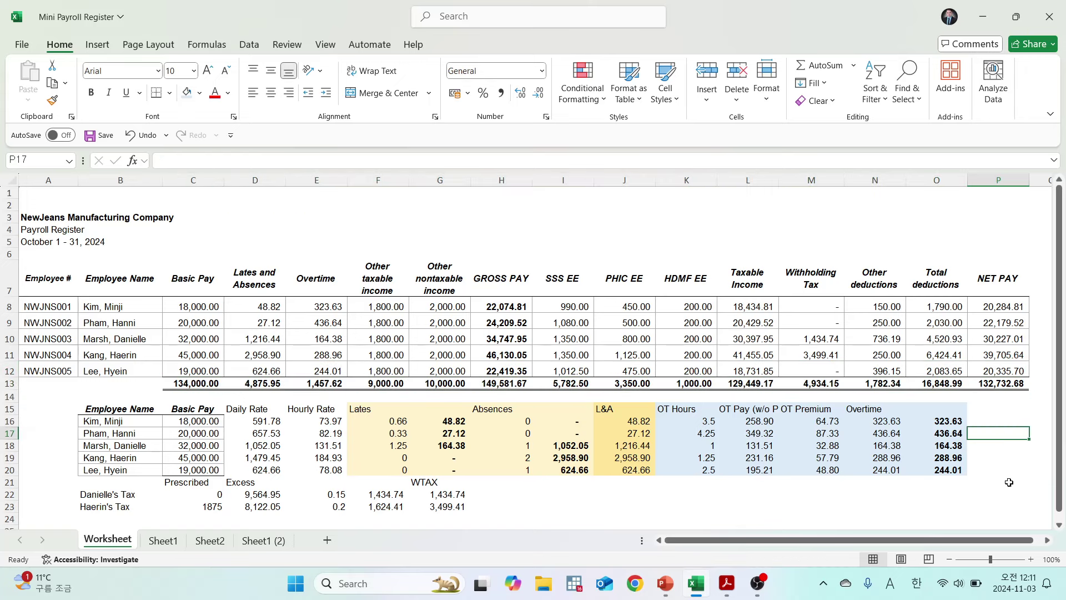
{"action": "left_click", "coordinate": [1002, 383]}
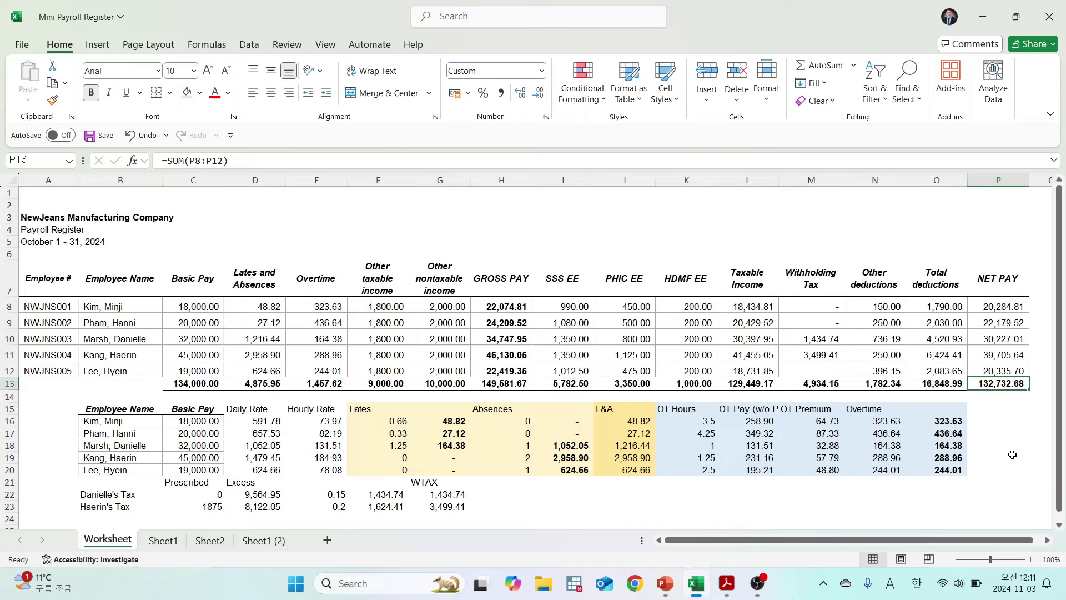
{"action": "left_click", "coordinate": [1012, 454]}
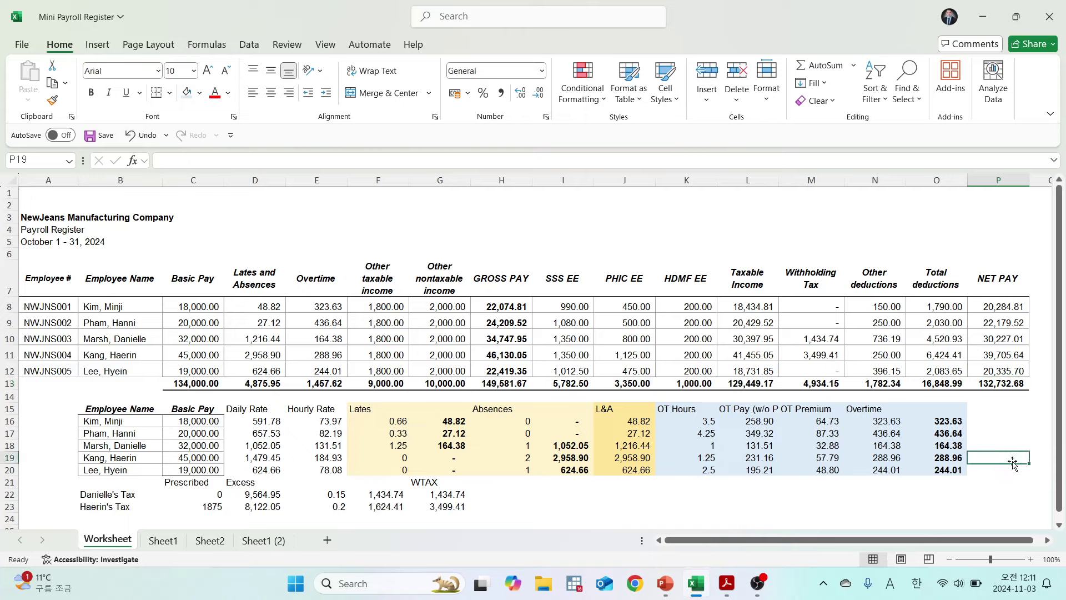
{"action": "left_click", "coordinate": [1012, 478]}
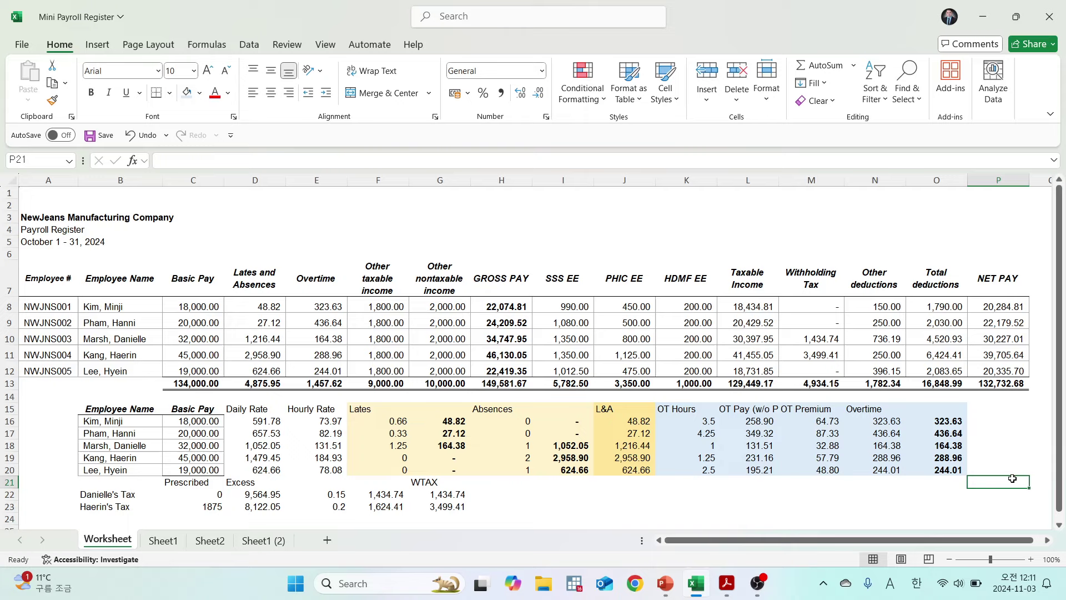